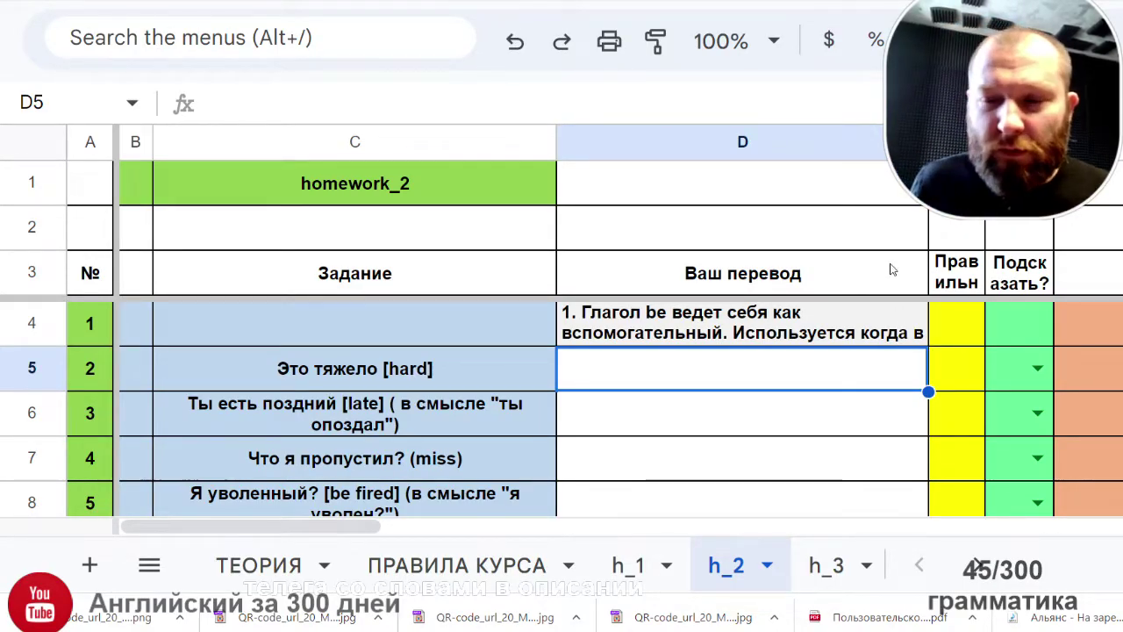
key("ctrl+shift+f")
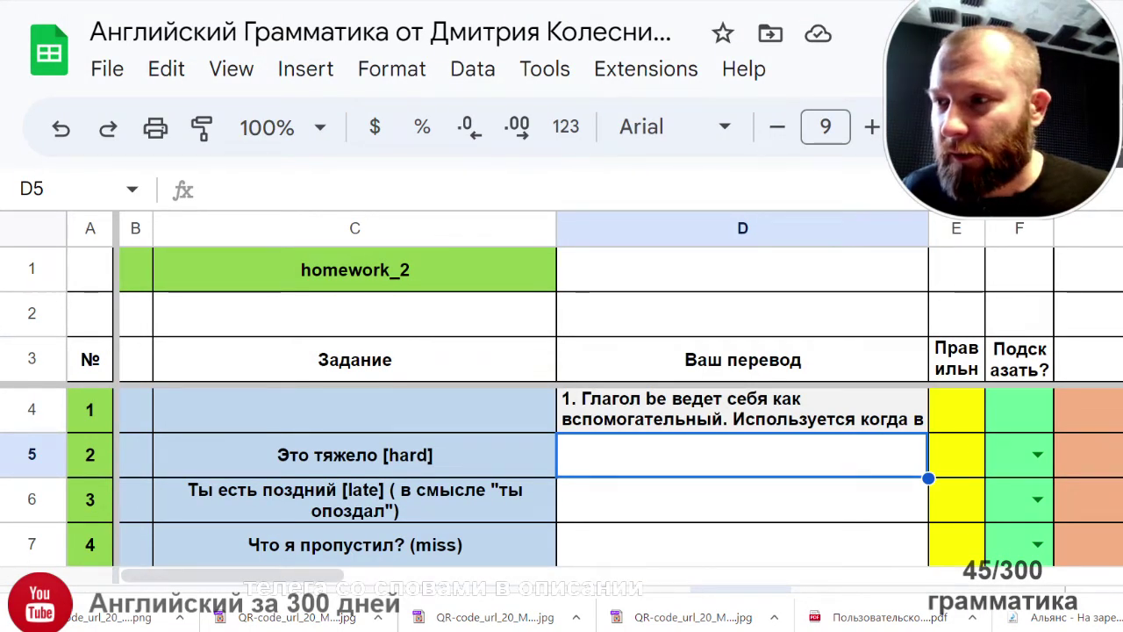
key("ctrl+shift+f")
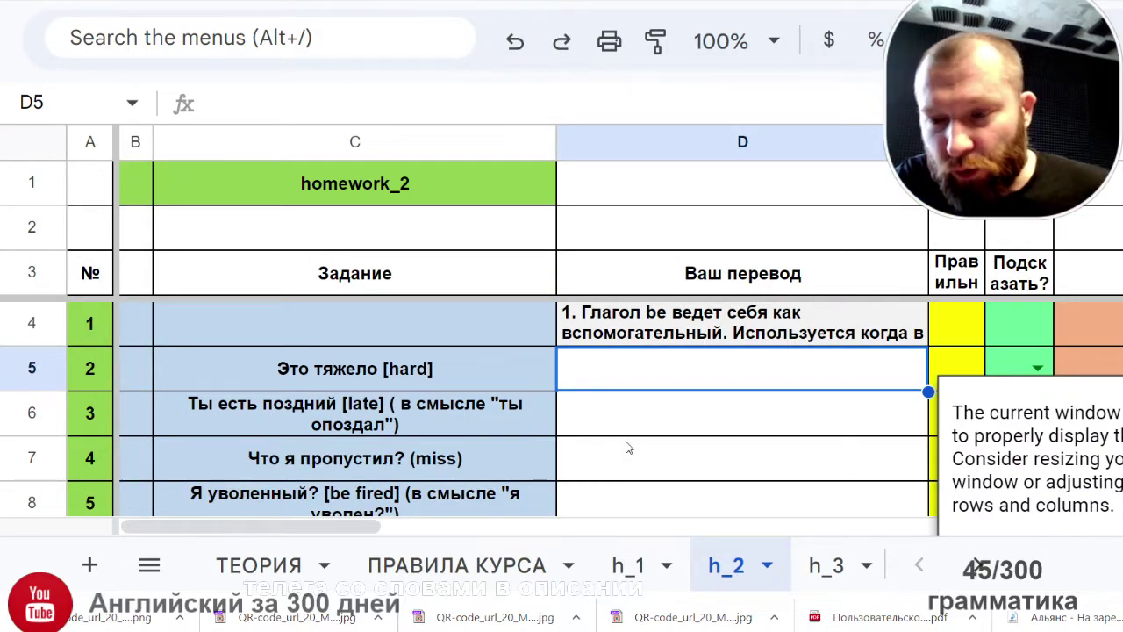
left_click(639, 427)
left_click(653, 385)
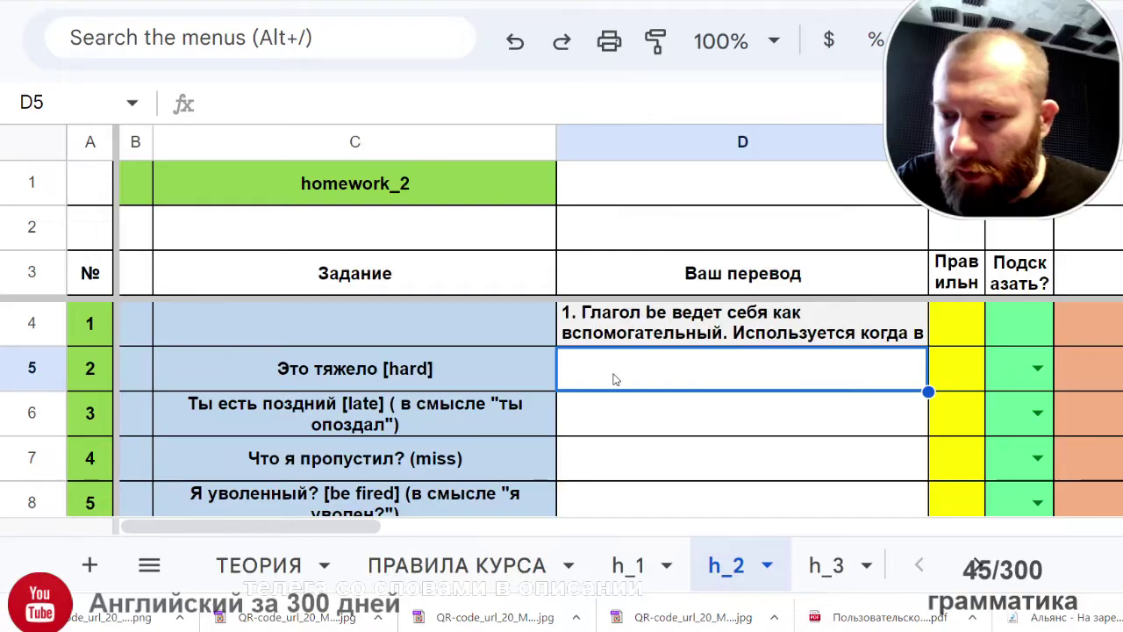
left_click(628, 422)
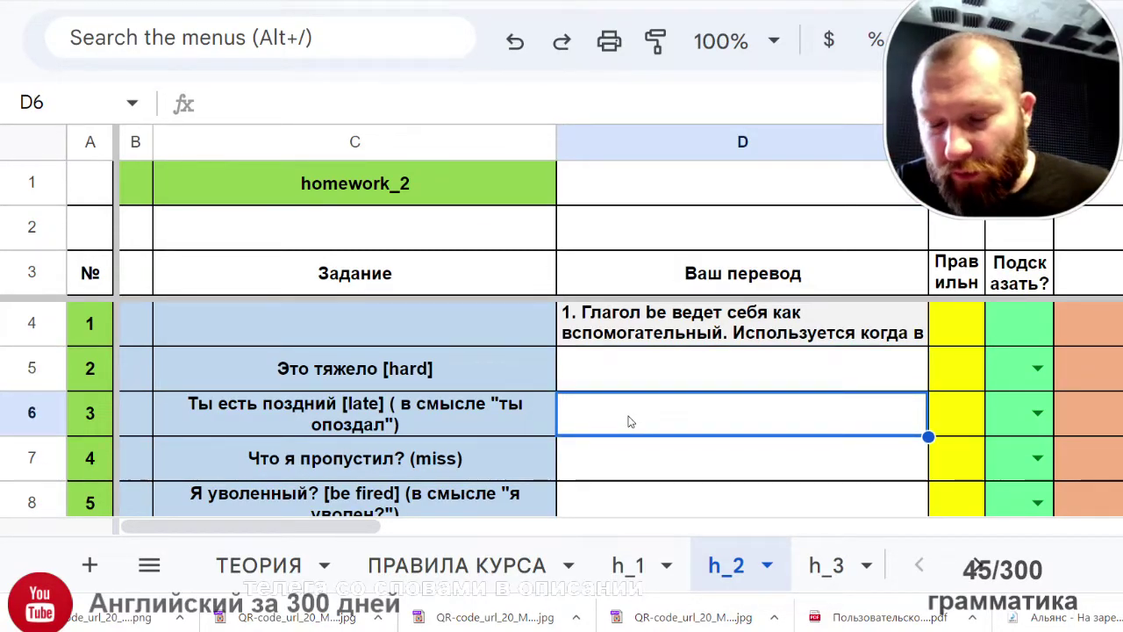
left_click(666, 369)
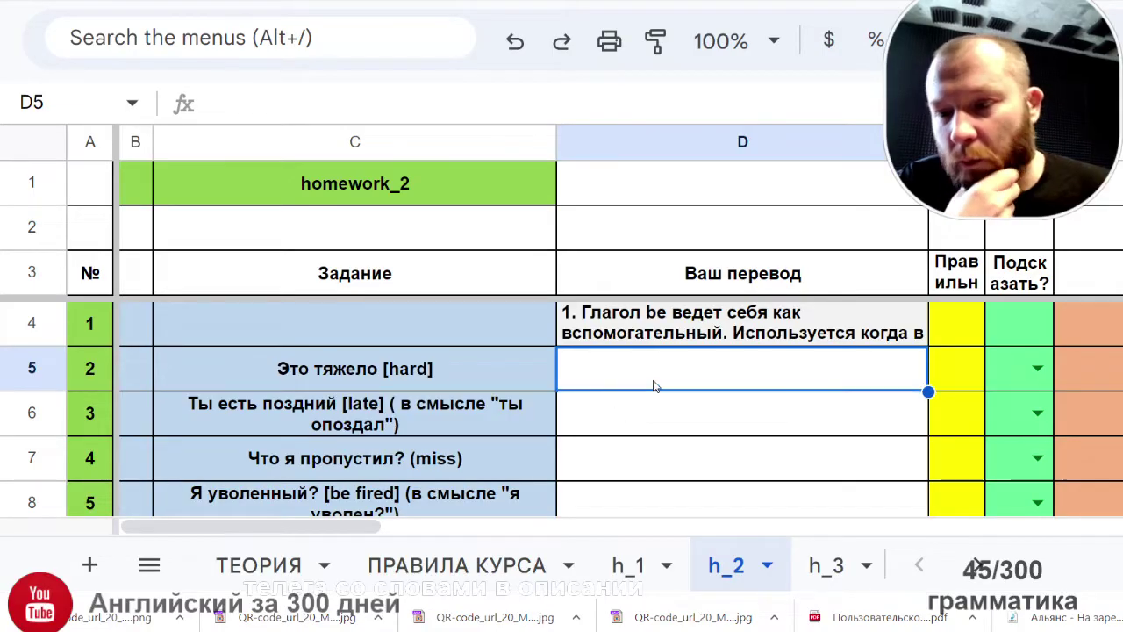
left_click(285, 373)
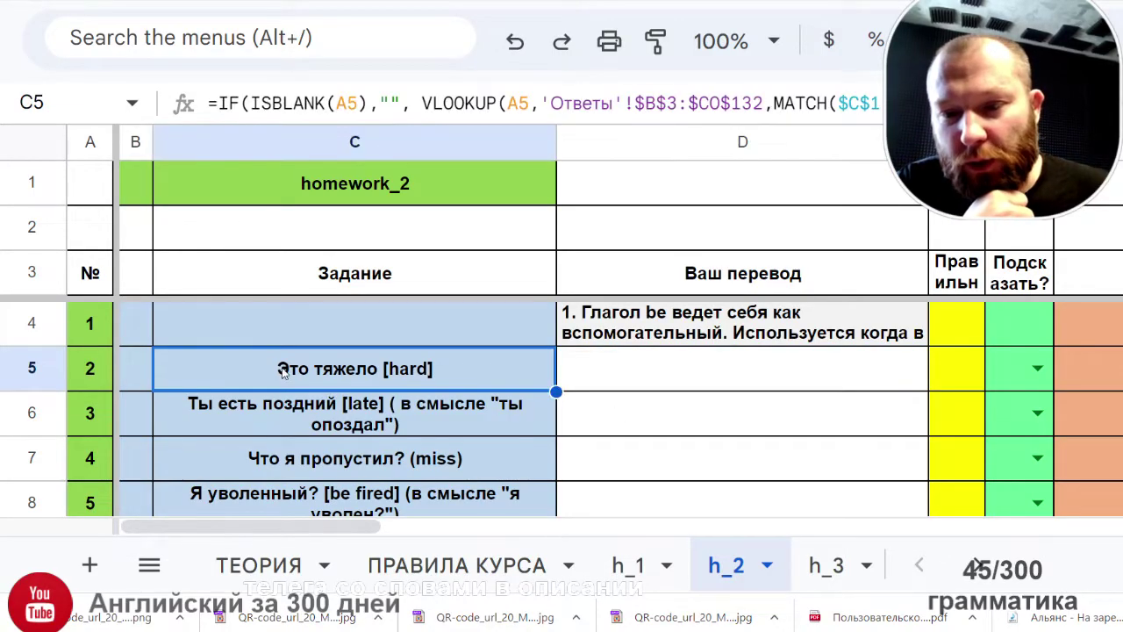
left_click(599, 376)
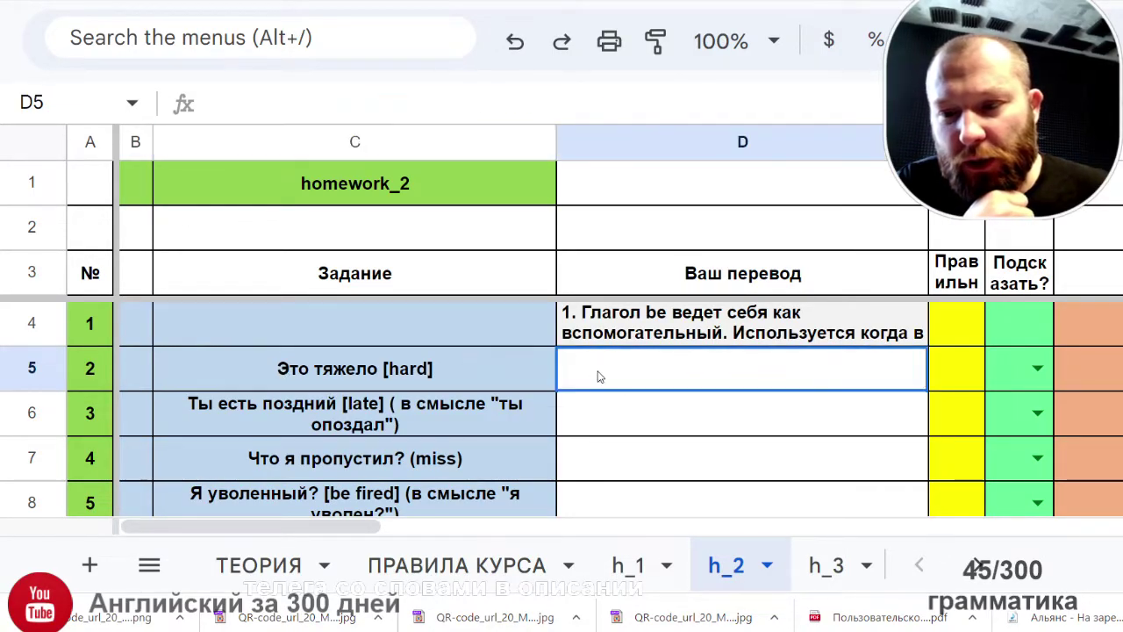
left_click(962, 374)
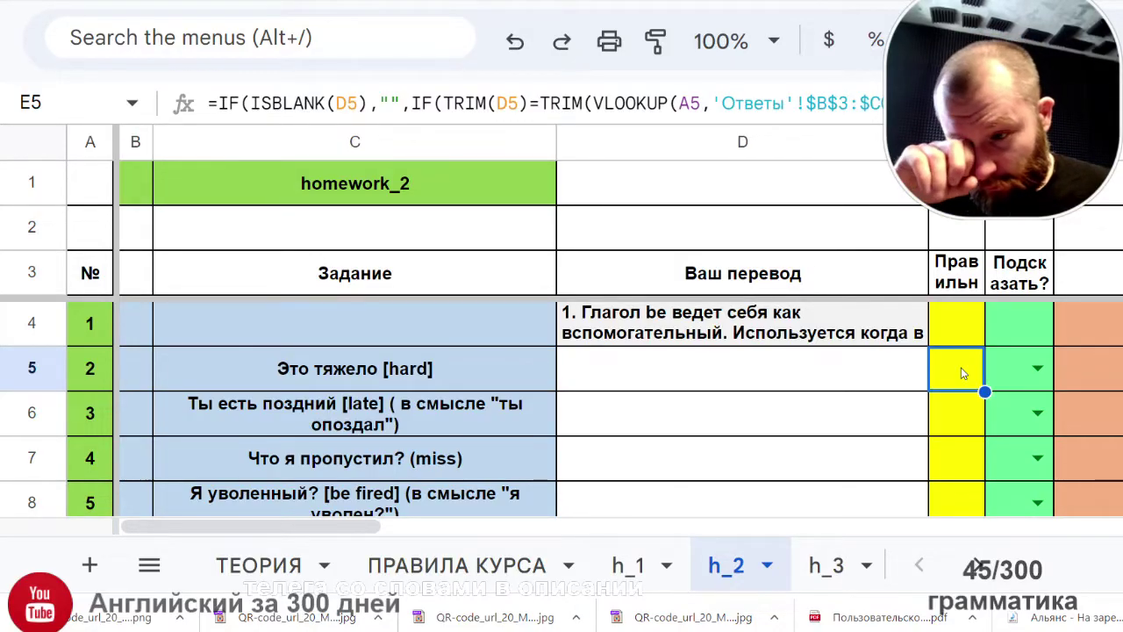
Step: Enter the translation "It is hard" in cell D5 for the sentence "Это тяжело"
left_click(742, 371)
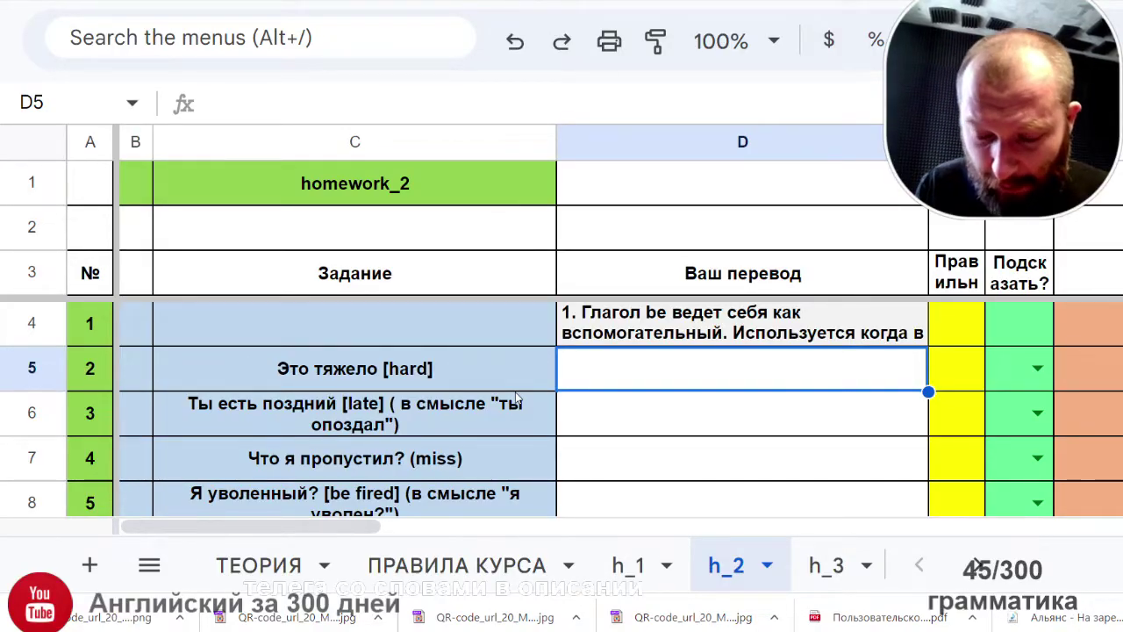
type("I")
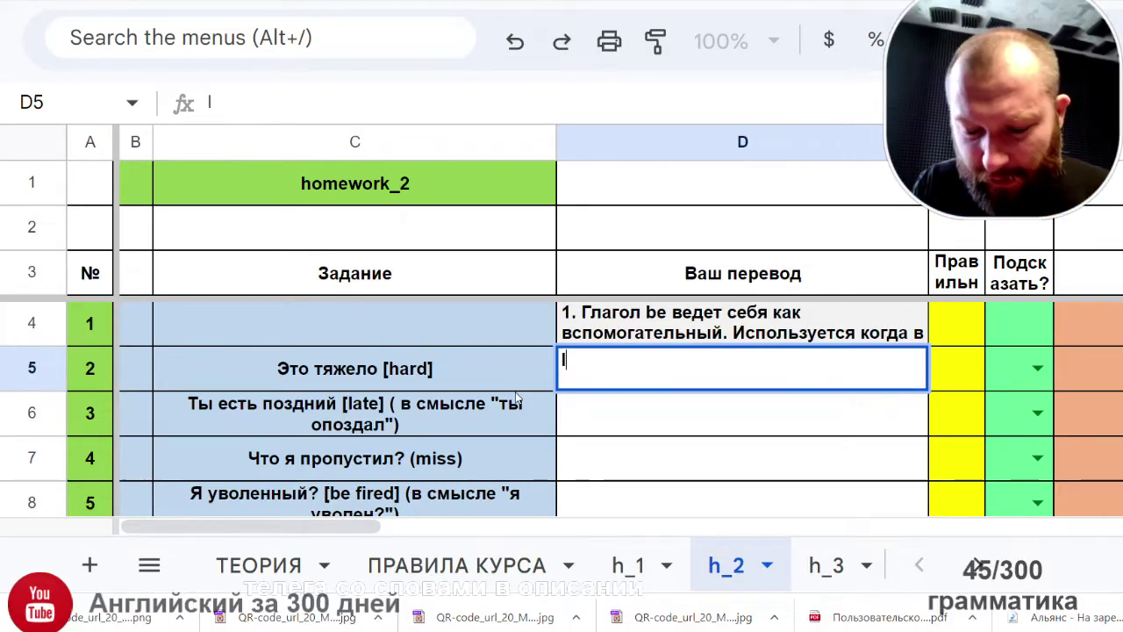
type("t is")
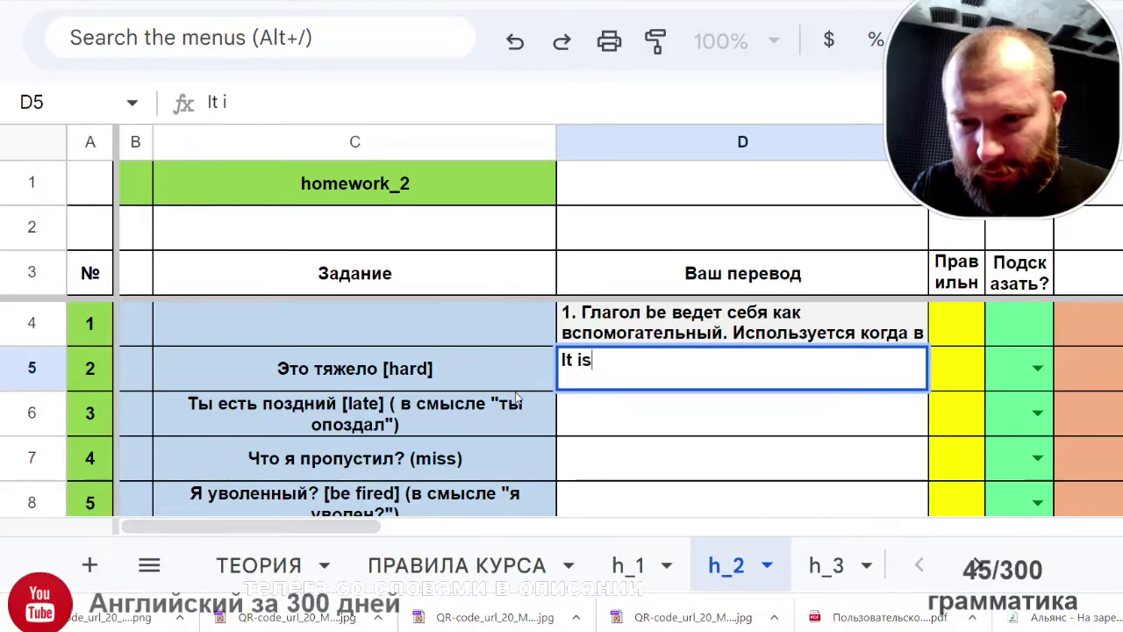
type(" hatd")
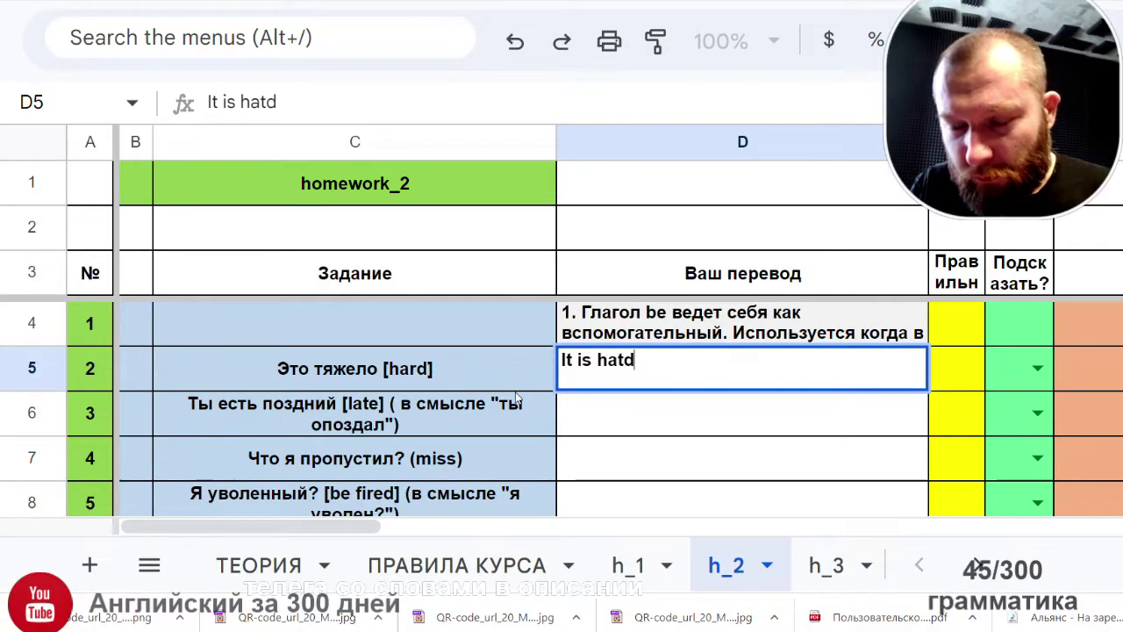
key("BackSpace")
key("BackSpace")
type("e")
key("BackSpace")
type("rd")
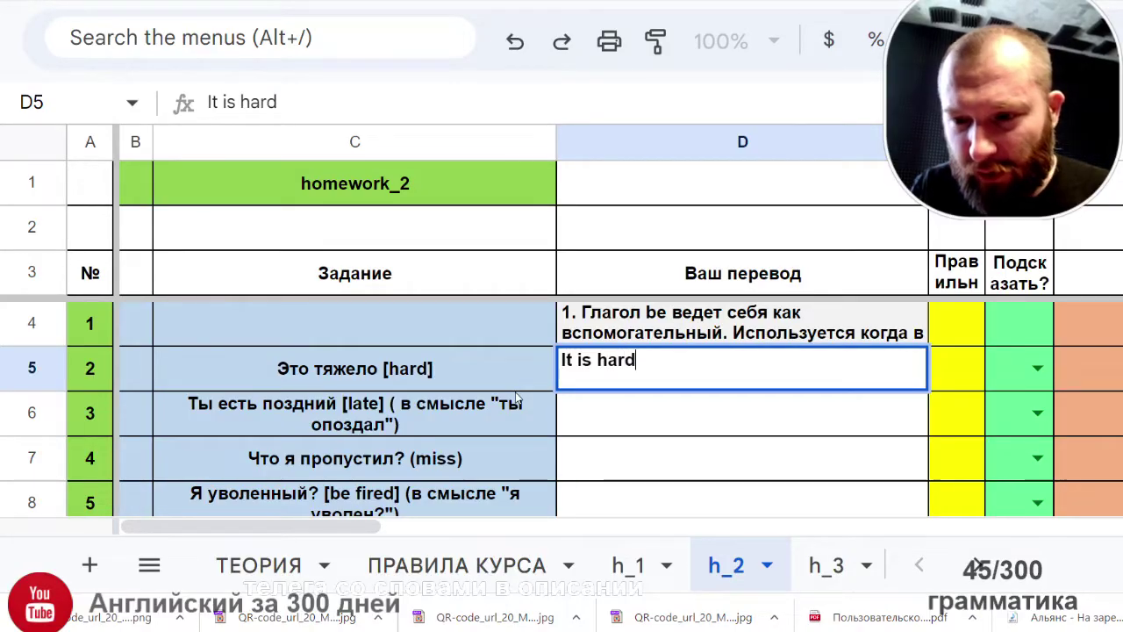
key("Return")
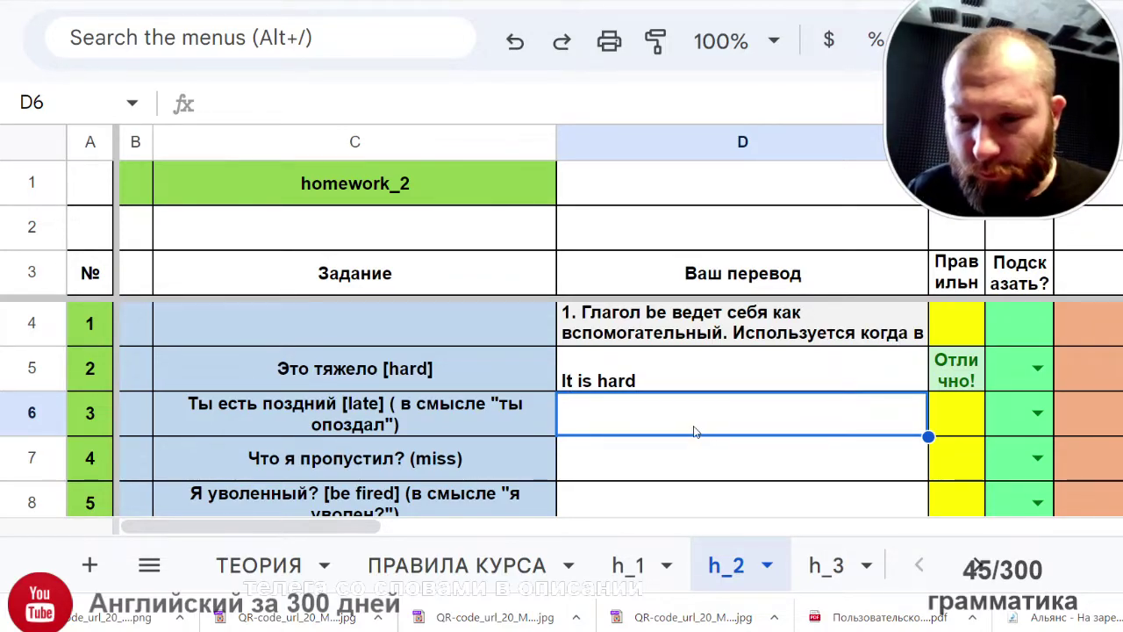
Step: Enter "You are late" in D6 as the translation of task 3
scroll(693, 431, "down", 1)
scroll(667, 387, "up", 1)
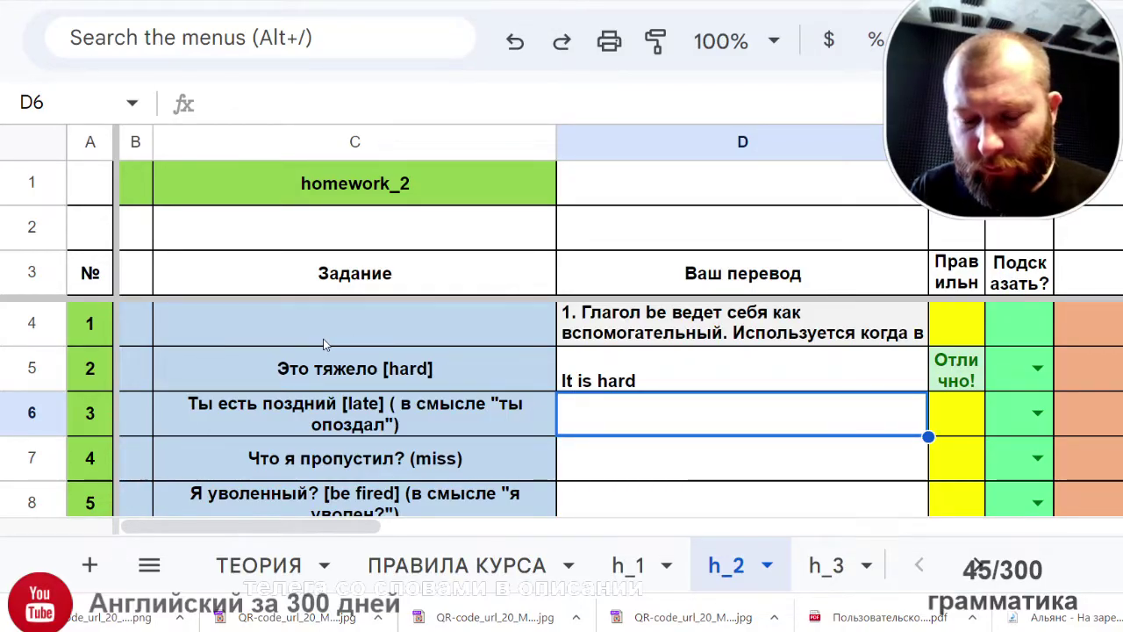
type("You ")
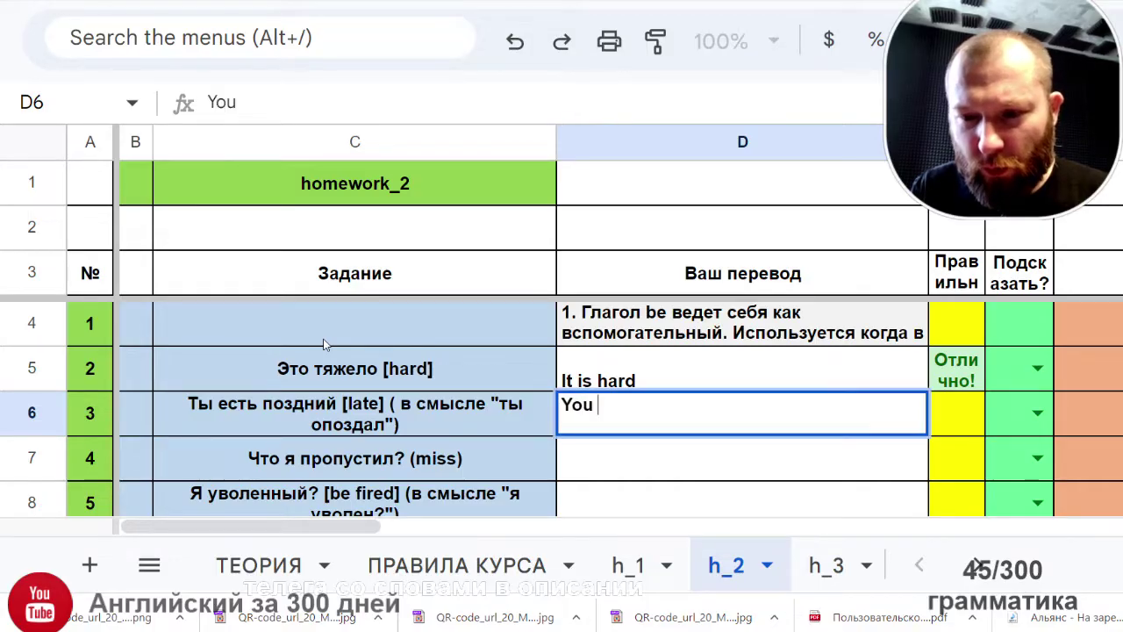
type("are late")
key("Return")
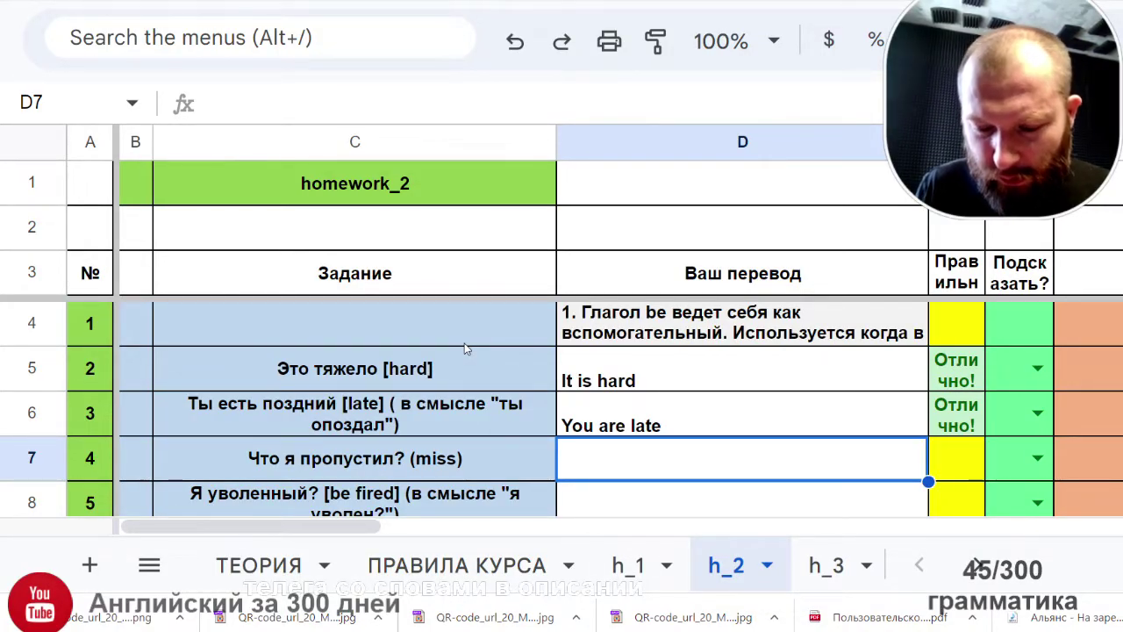
Step: Fill in D7 with the translation "What did I miss?" for "Что я пропустил?"
type("Wha")
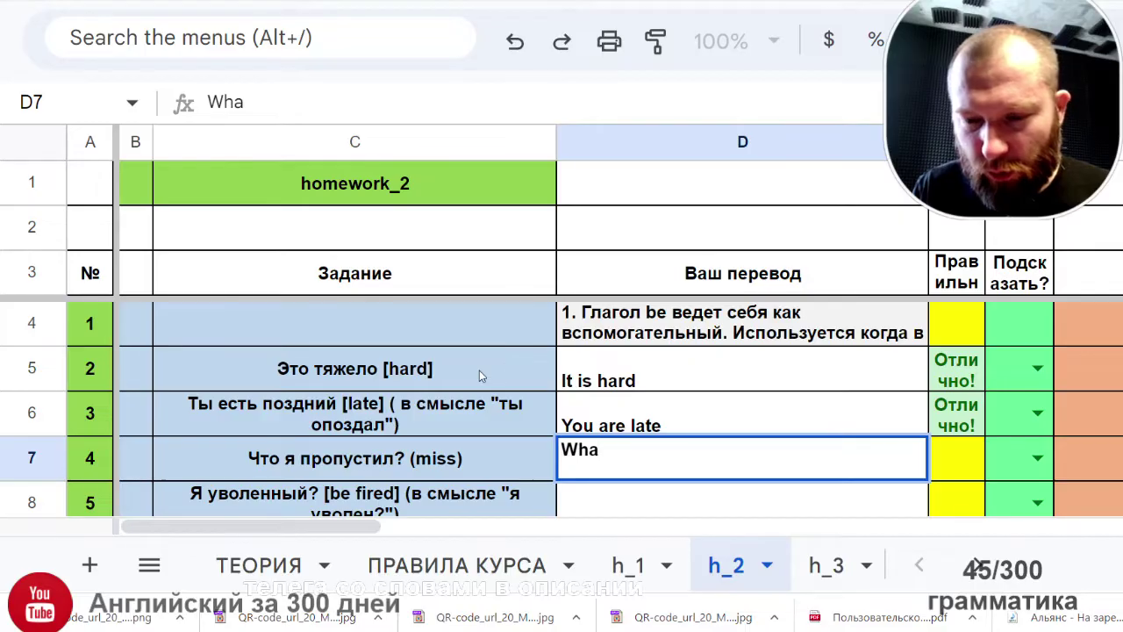
type("t did I n")
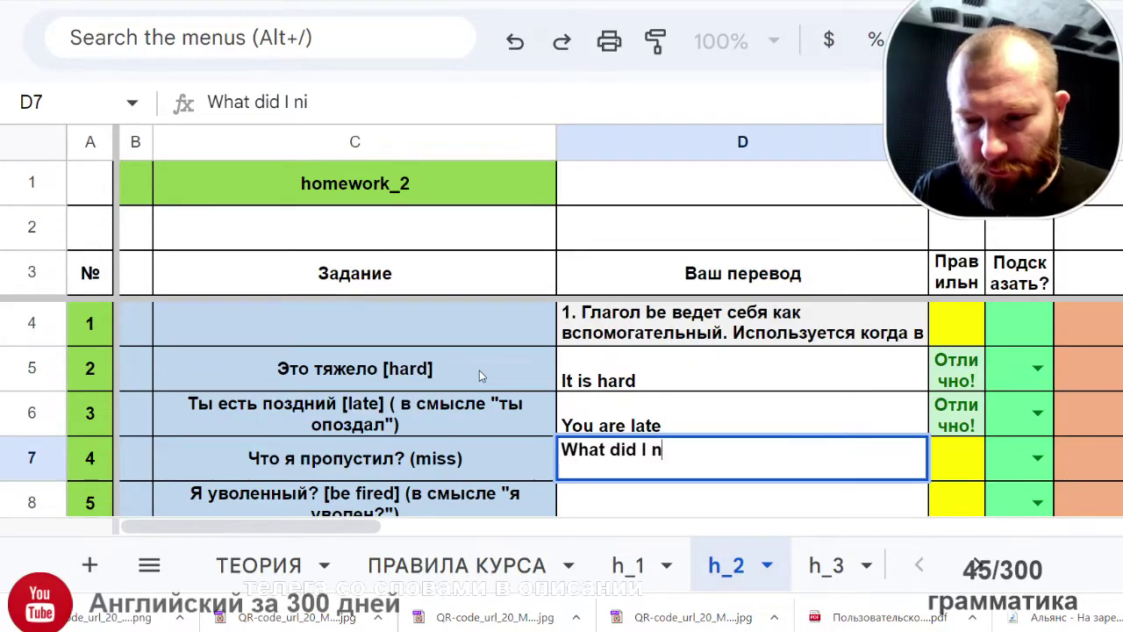
key("BackSpace")
type("mis")
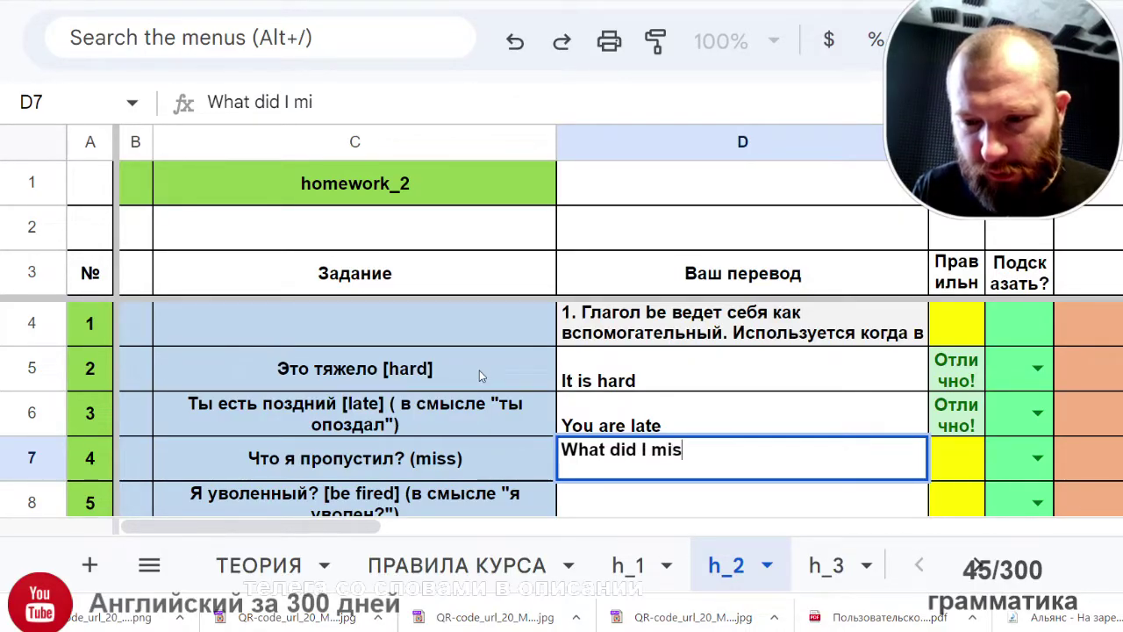
type("s?")
key("BackSpace")
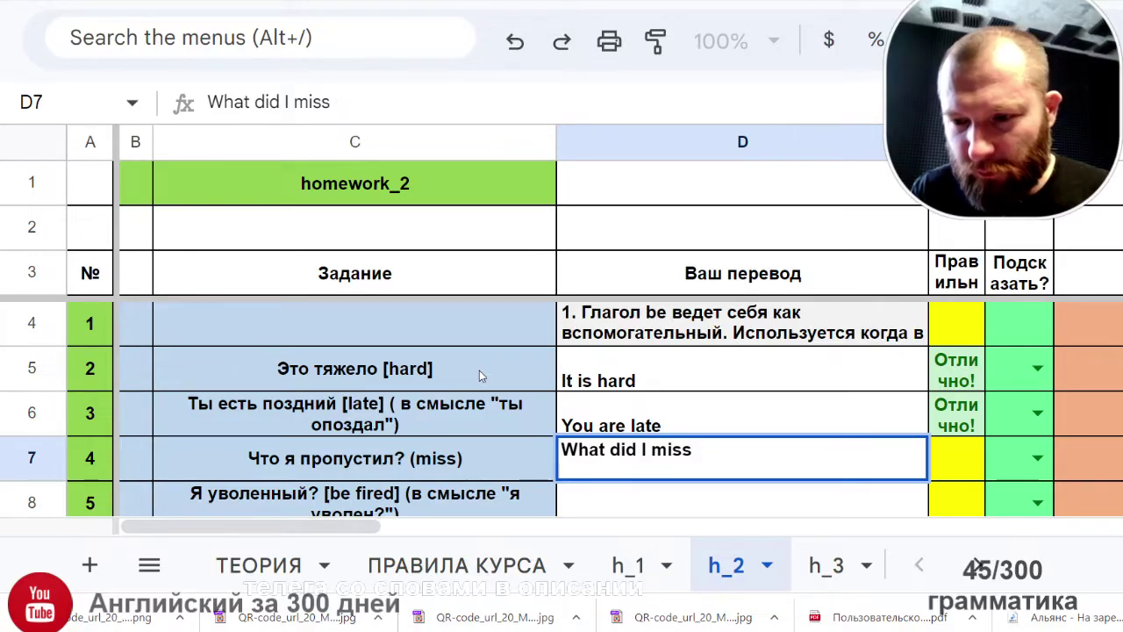
type("?")
key("Return")
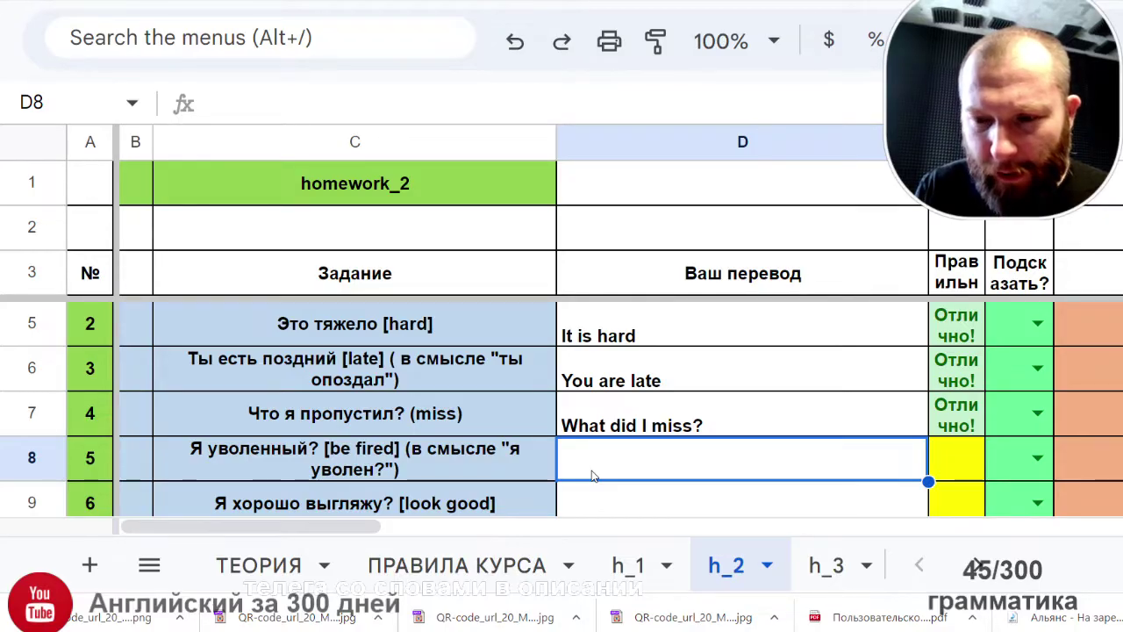
Step: Translate task 5 in D8 as "Am I fired?"
type("An")
key("BackSpace")
type("m I ")
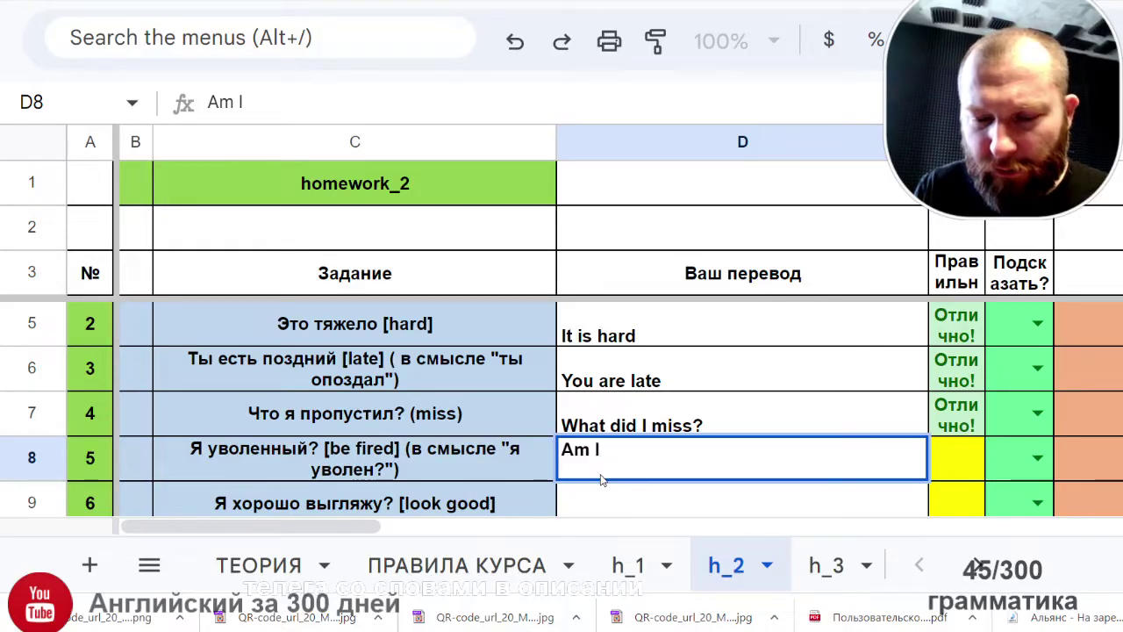
type("fire")
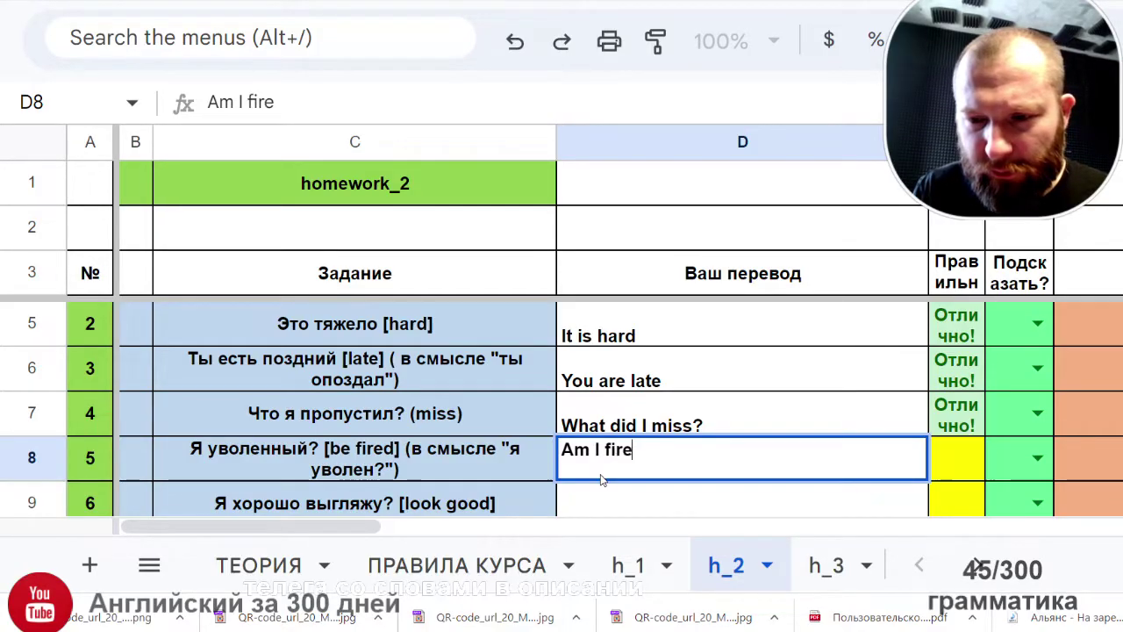
type("d?")
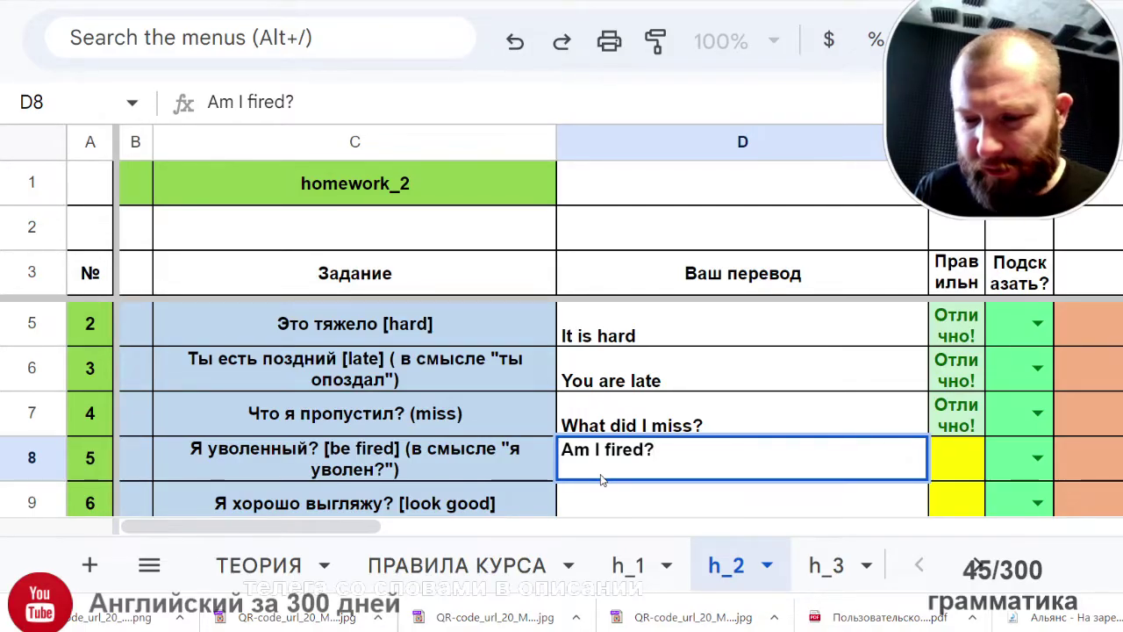
key("Return")
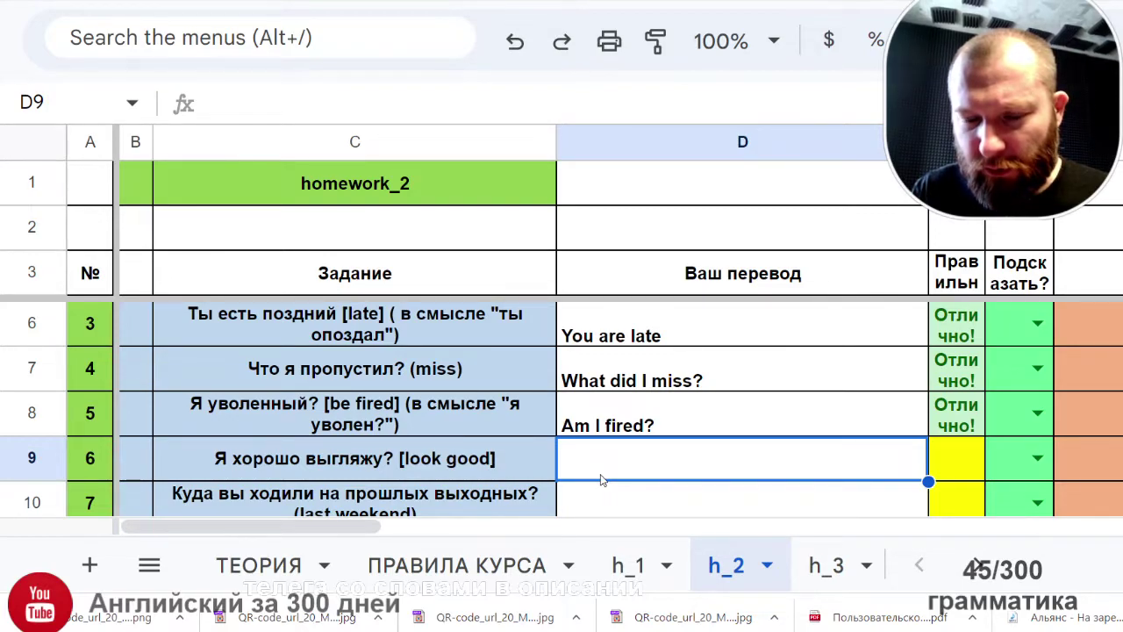
Step: Enter "Am I look good?" in D9 as the translation of "Я хорошо выгляжу?"
type("Am I ")
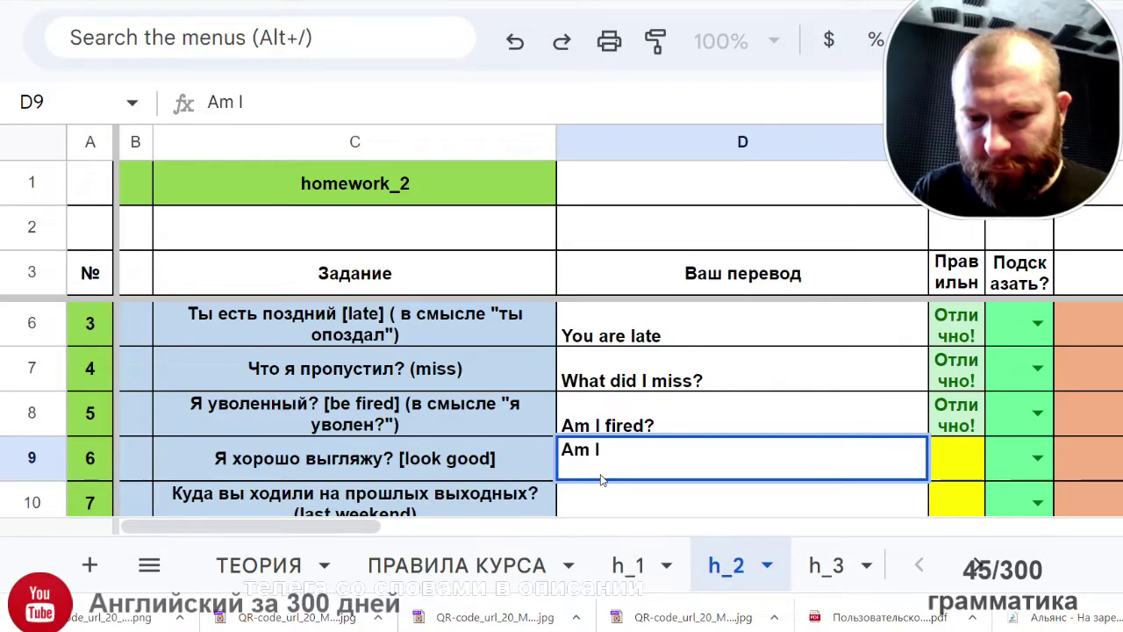
type("lli")
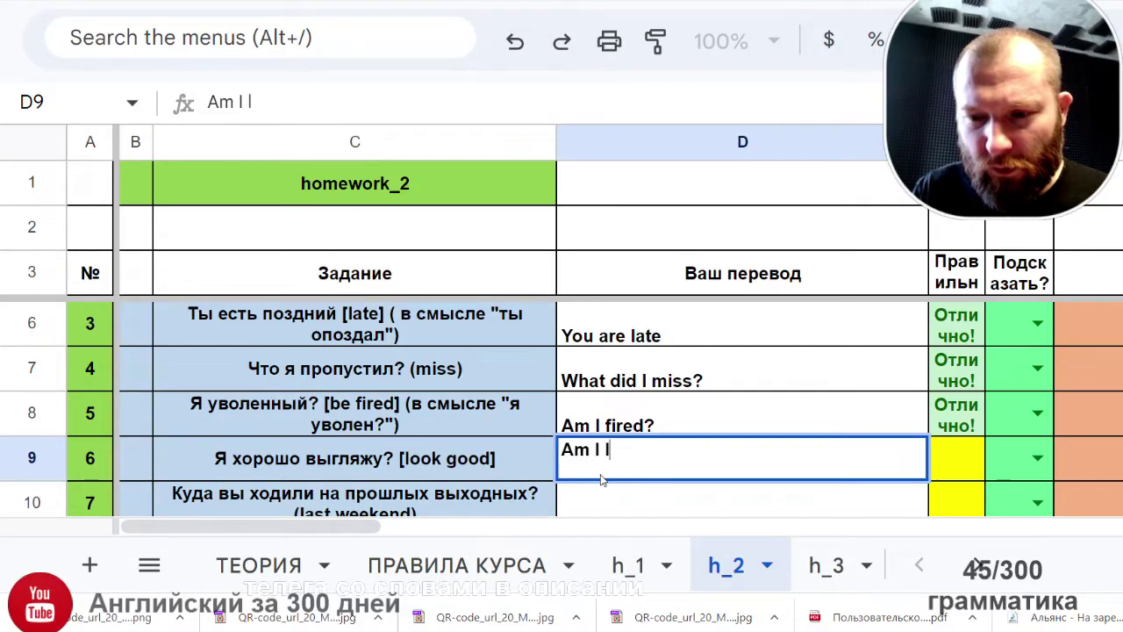
key("BackSpace")
key("BackSpace")
type("o")
type("ol")
key("BackSpace")
type("k ")
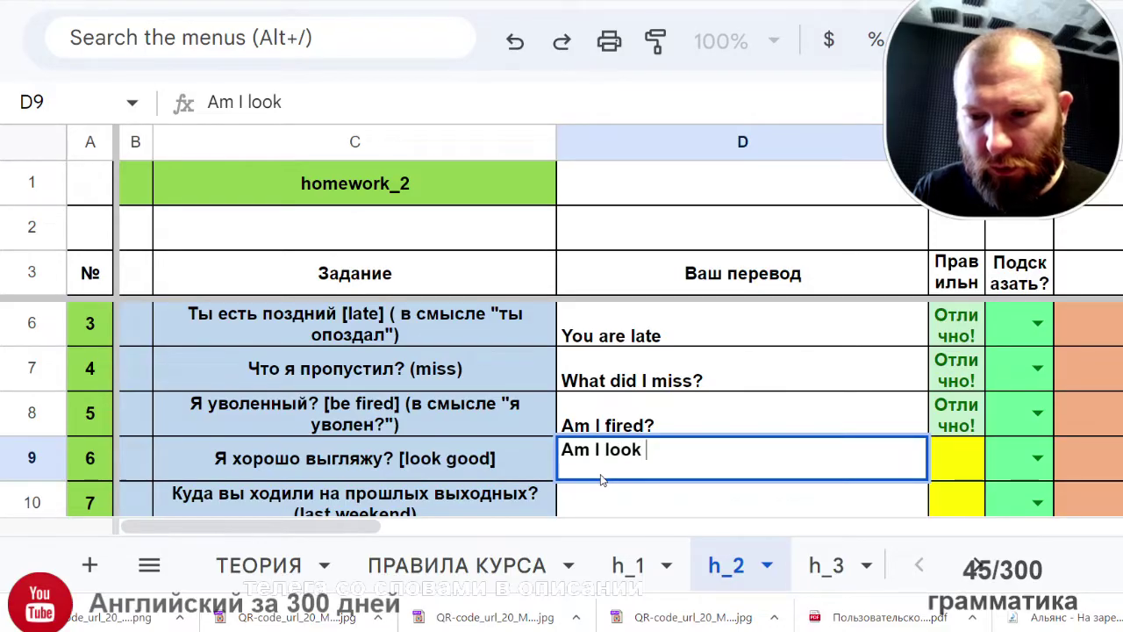
type("good")
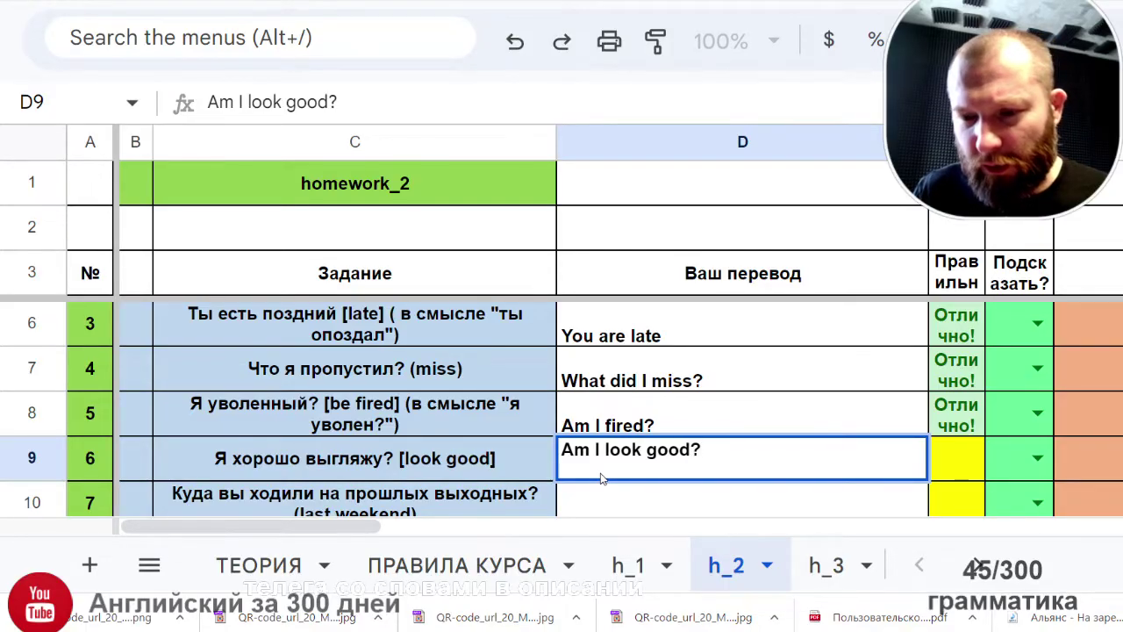
key("Return")
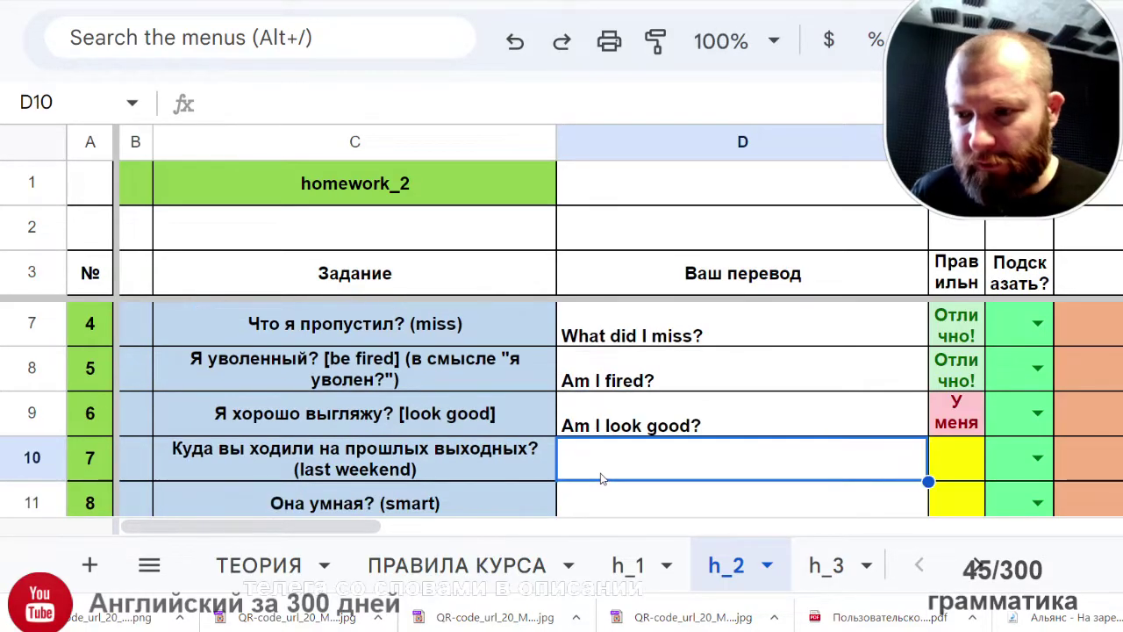
Step: Change the translation in D9 to "Am I looking good?" and select that cell again
left_click(658, 430)
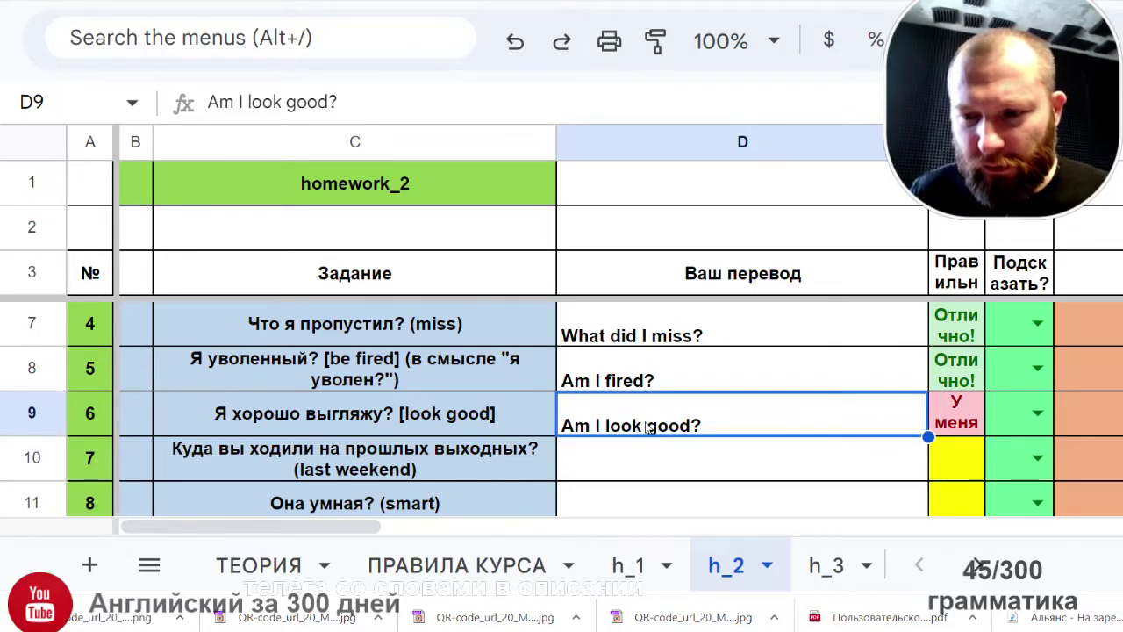
double_click(648, 423)
left_click(646, 408)
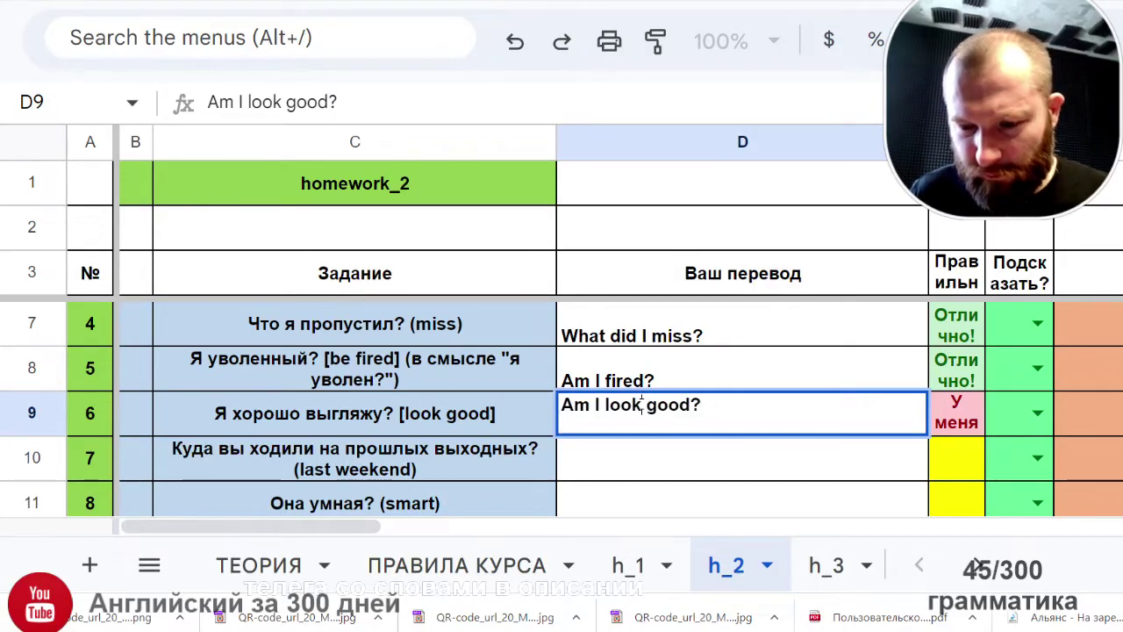
type("ing")
key("Return")
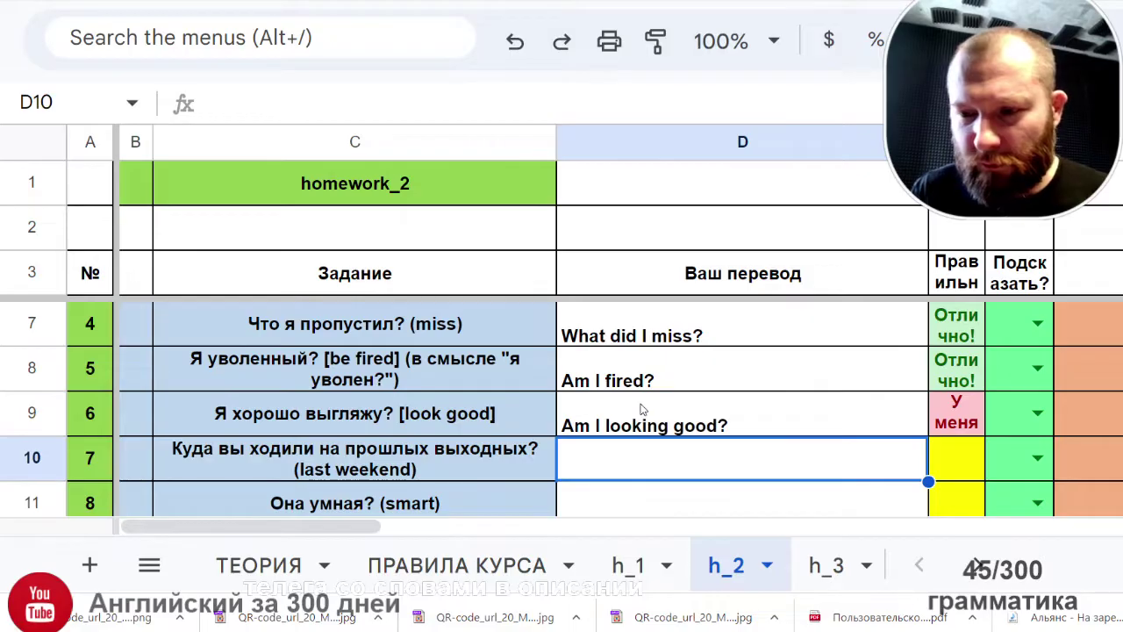
left_click(641, 408)
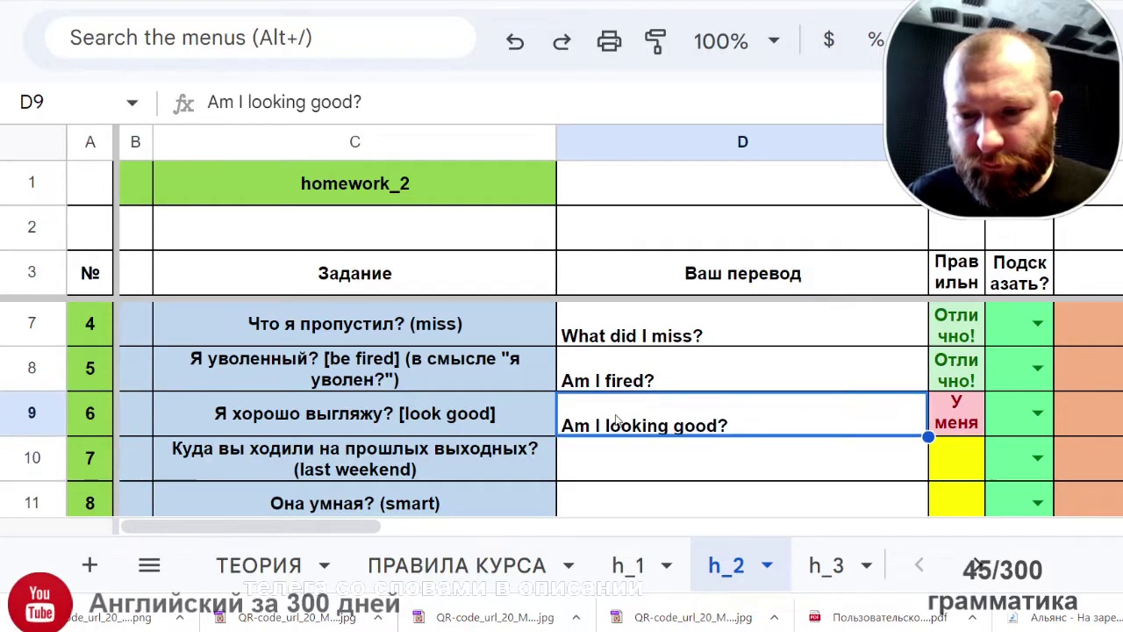
Step: Change the translation of task 6 in D9 to "Am I look good?"
left_click(445, 422)
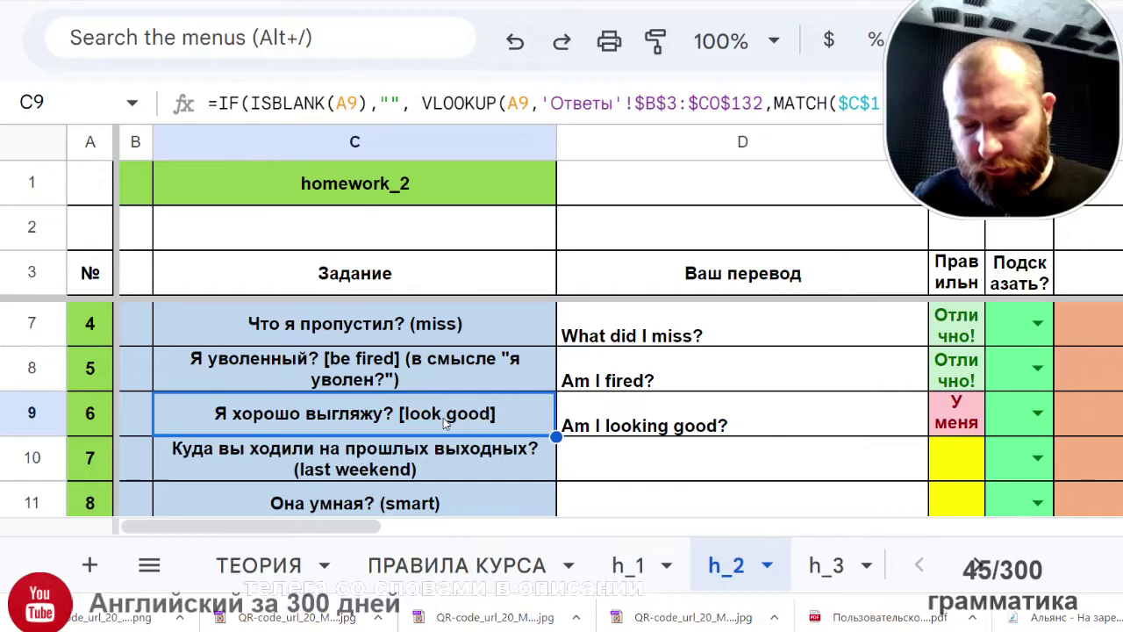
left_click(654, 426)
double_click(659, 425)
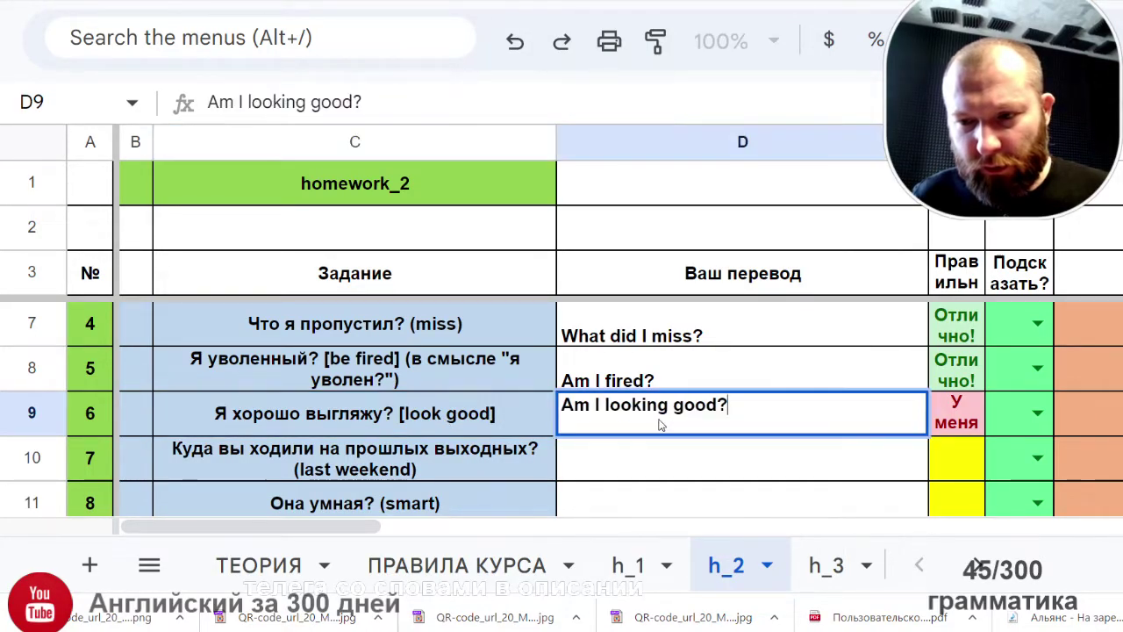
left_click(669, 405)
key("BackSpace")
key("BackSpace")
key("BackSpace")
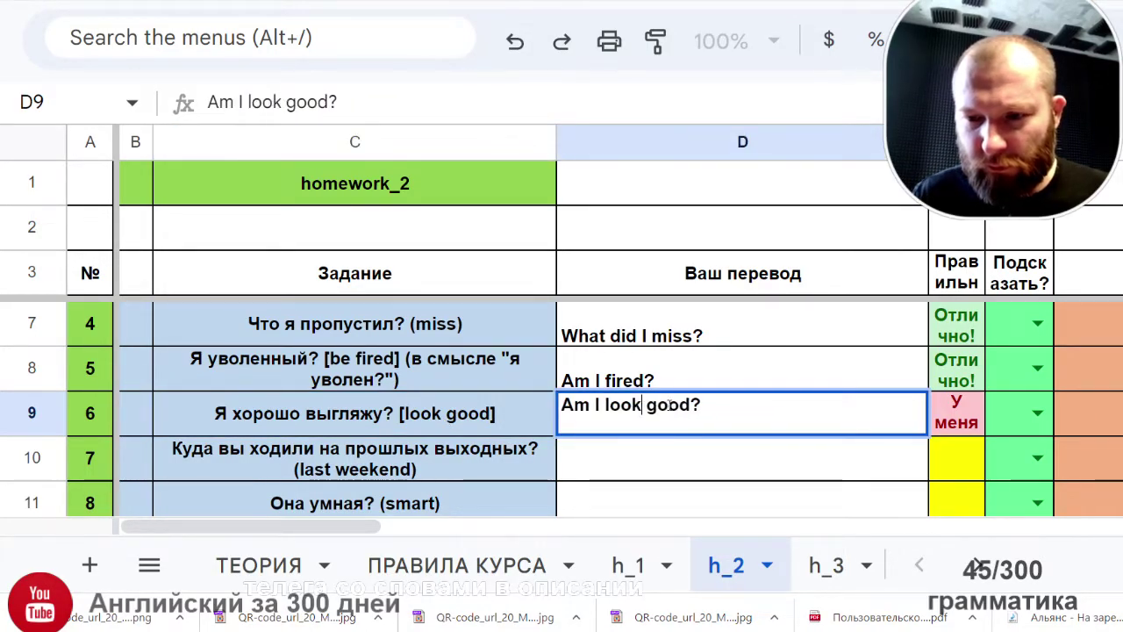
key("Return")
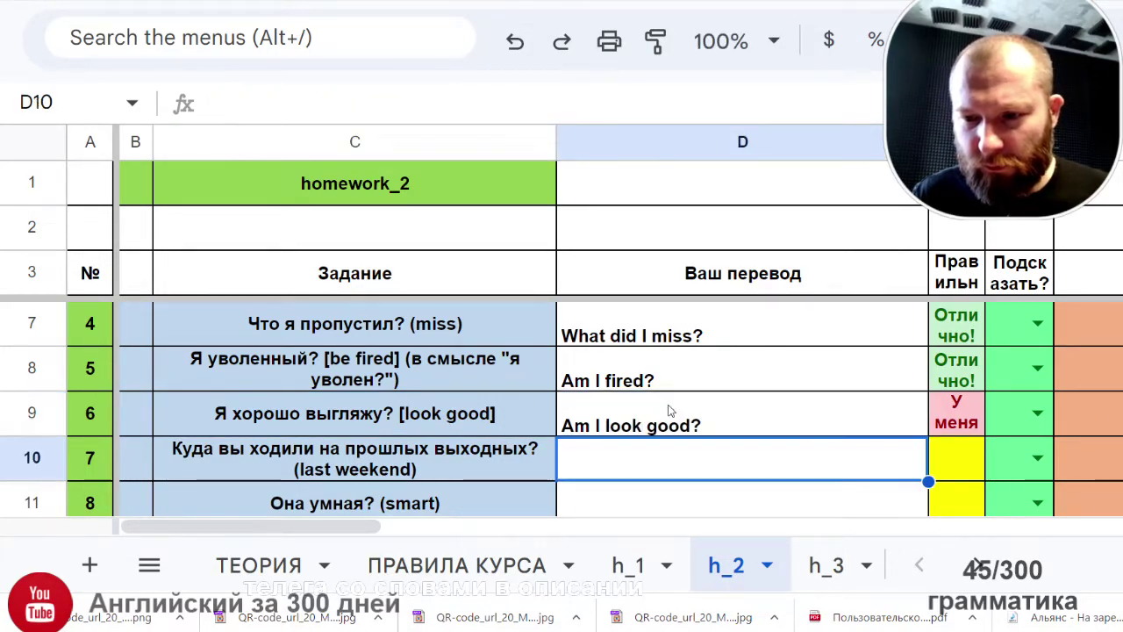
Step: Reveal the hint for task 6 by setting F9 to "Да", and hide it again with "Нет"
left_click(944, 419)
left_click(1025, 413)
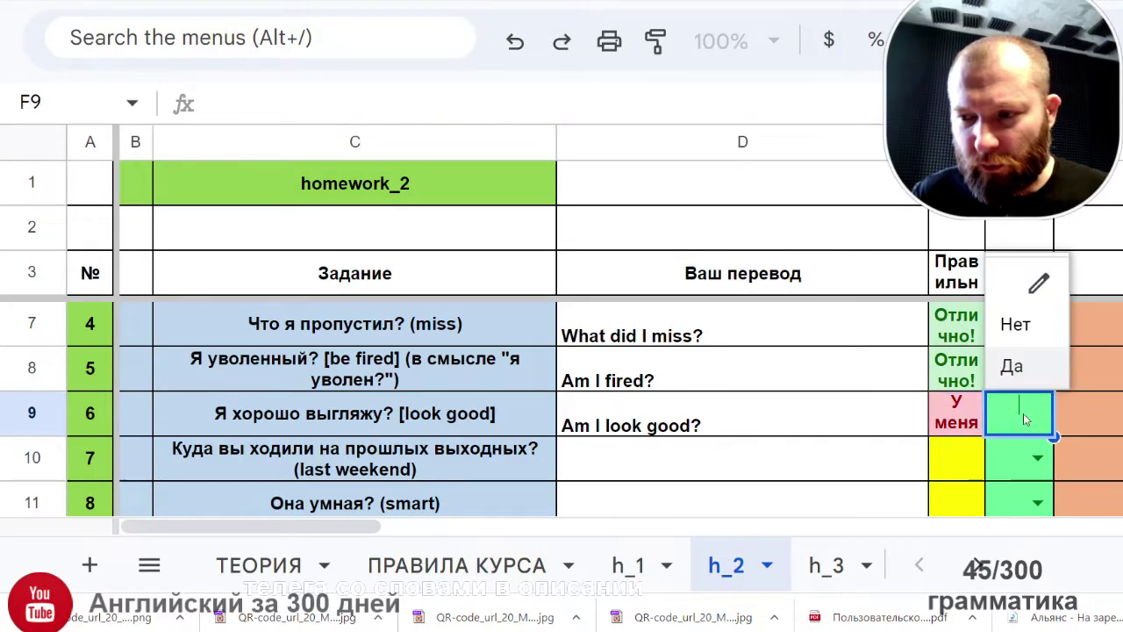
left_click(1022, 362)
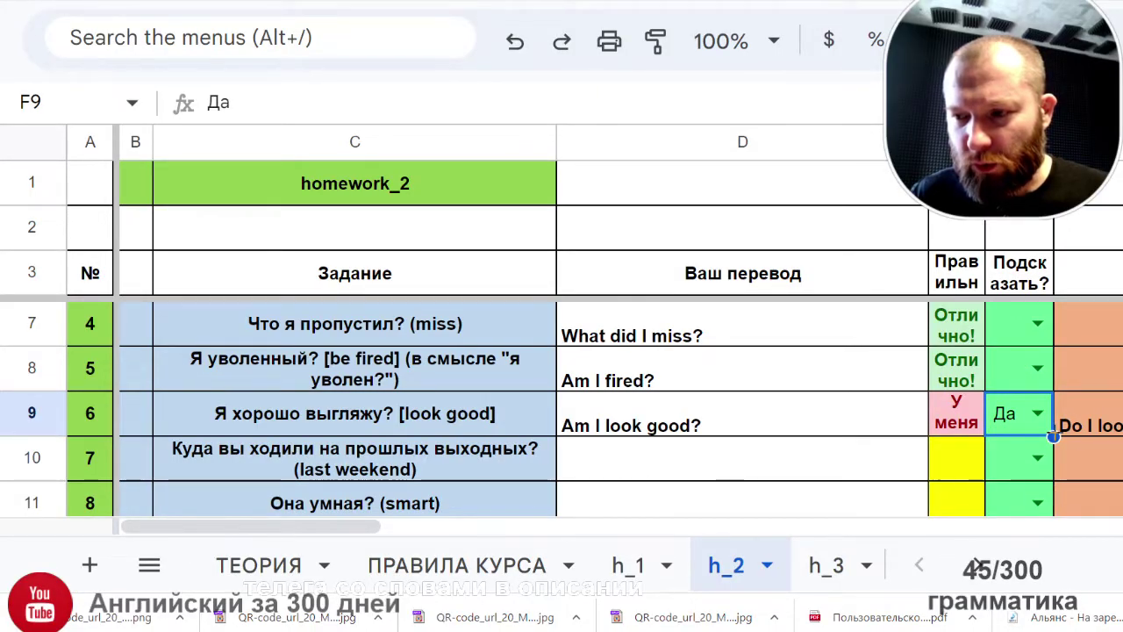
left_click(1042, 426)
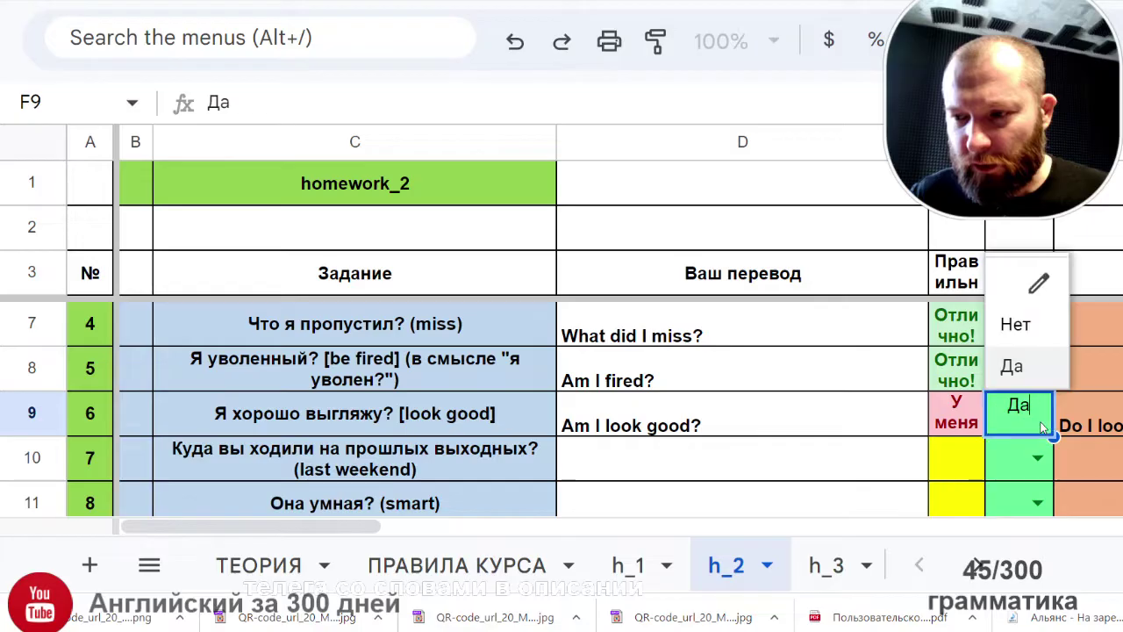
left_click(1018, 331)
left_click(606, 415)
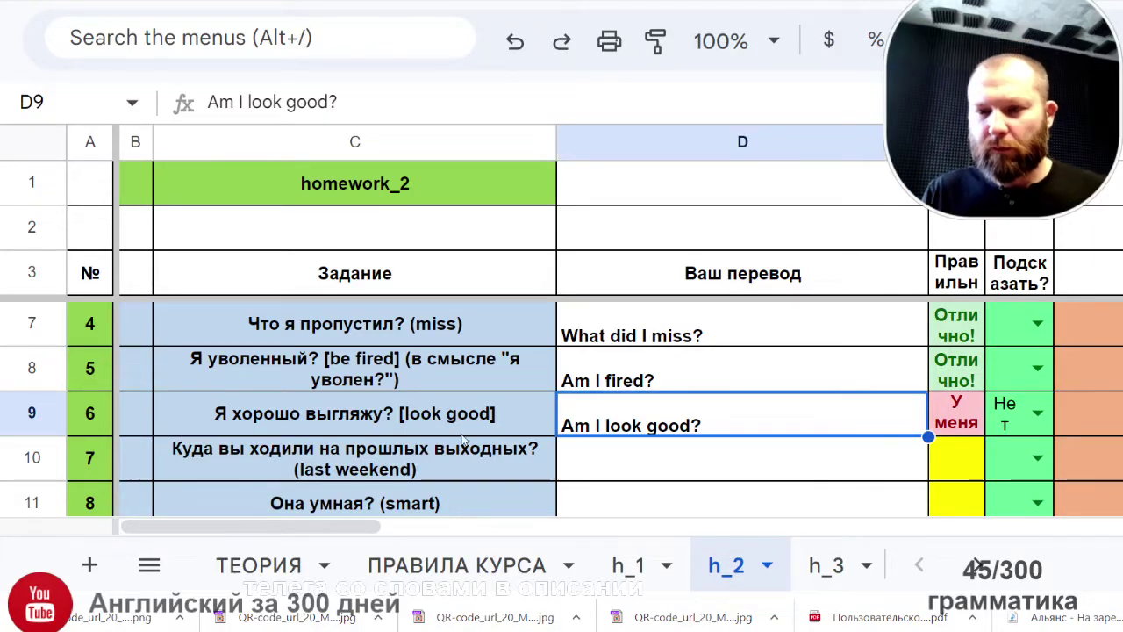
left_click(378, 426)
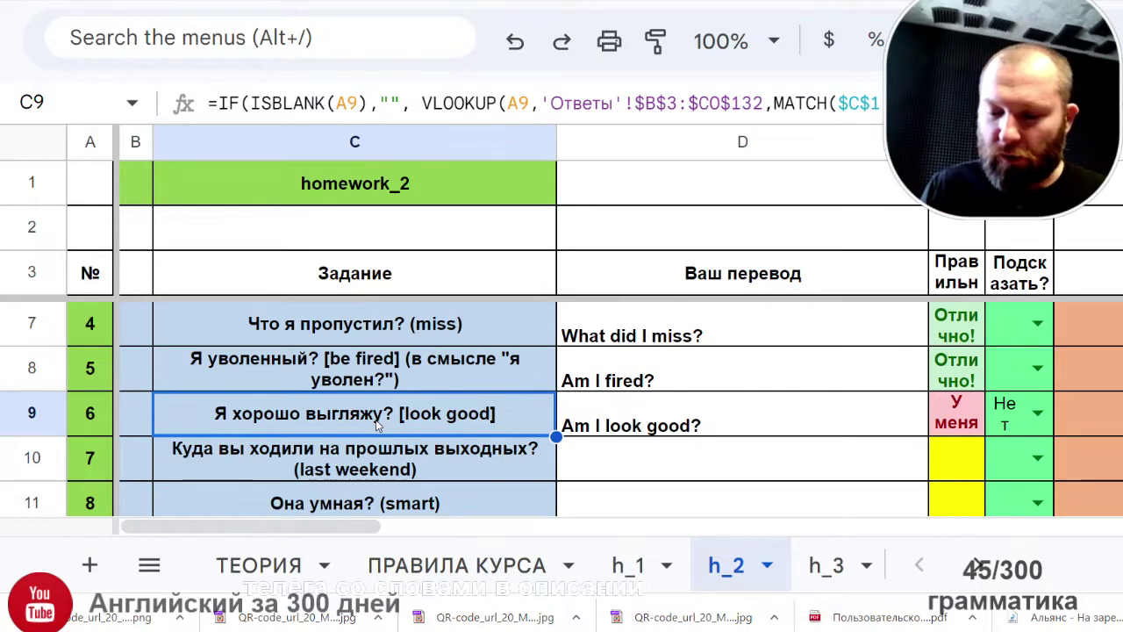
key("Delete")
key("ctrl+z")
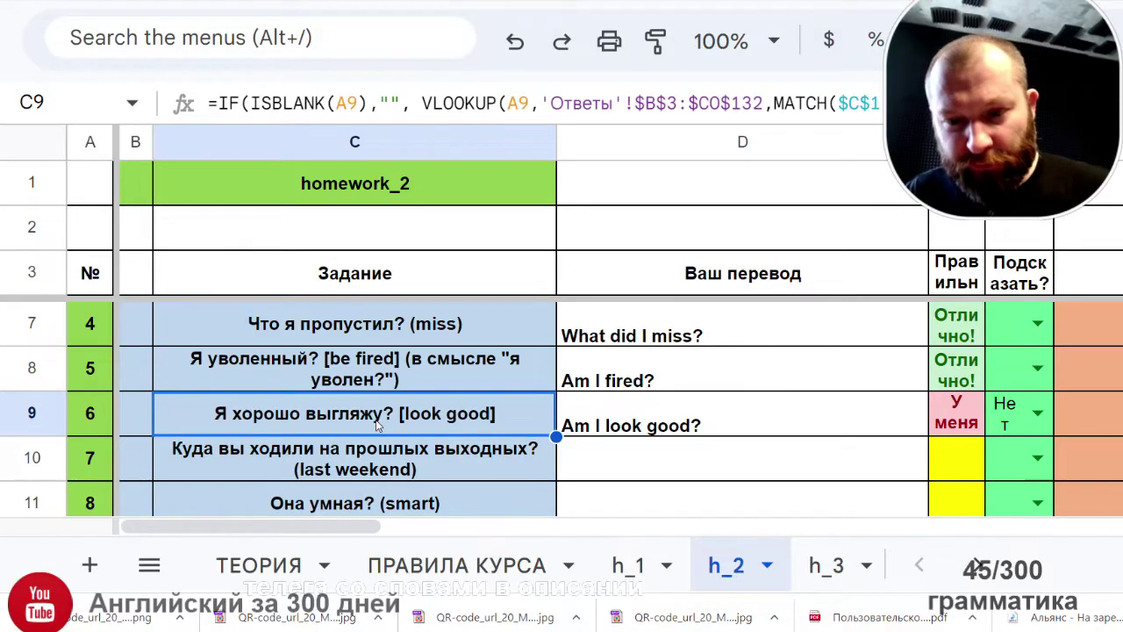
Step: Clear D9 and enter "Do I look good?" as the translation of "Я хорошо выгляжу?"
key("Right")
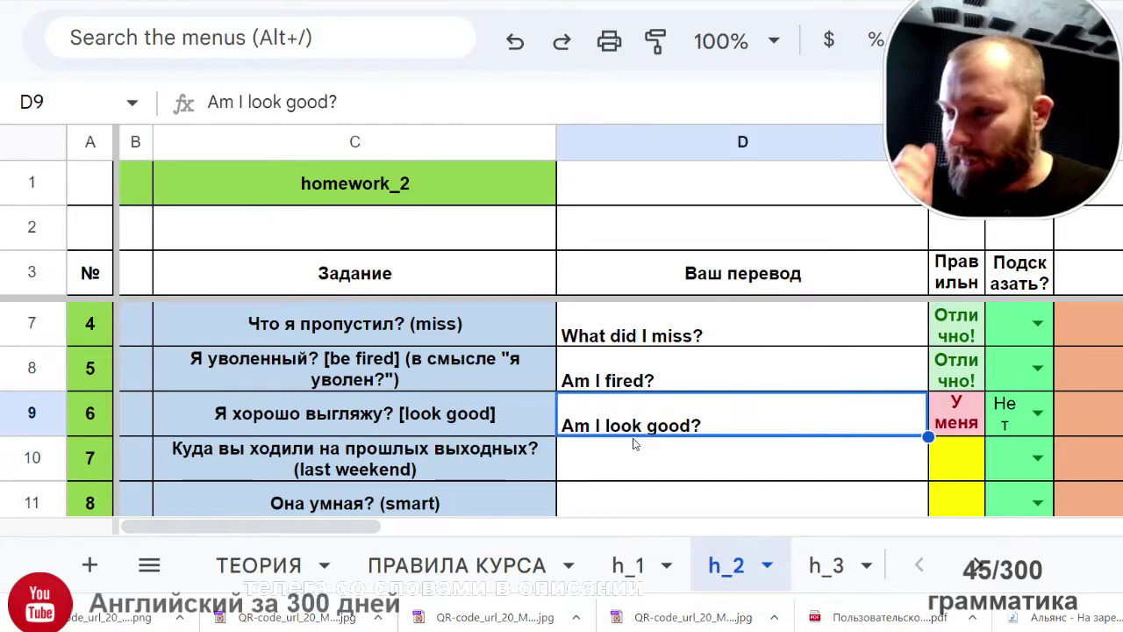
key("Delete")
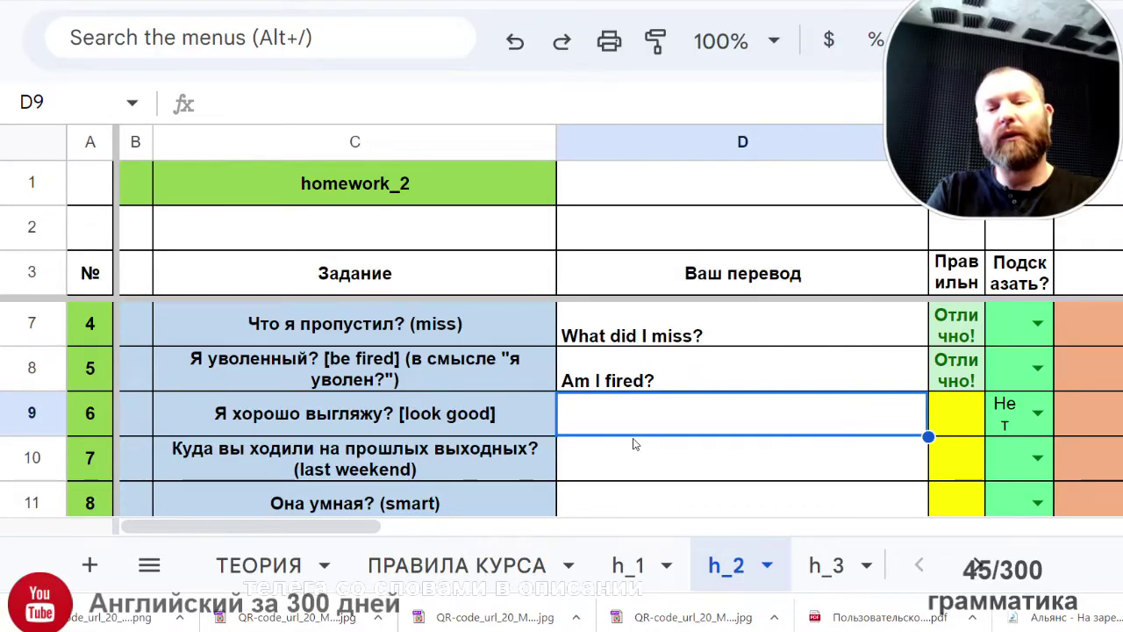
type("D")
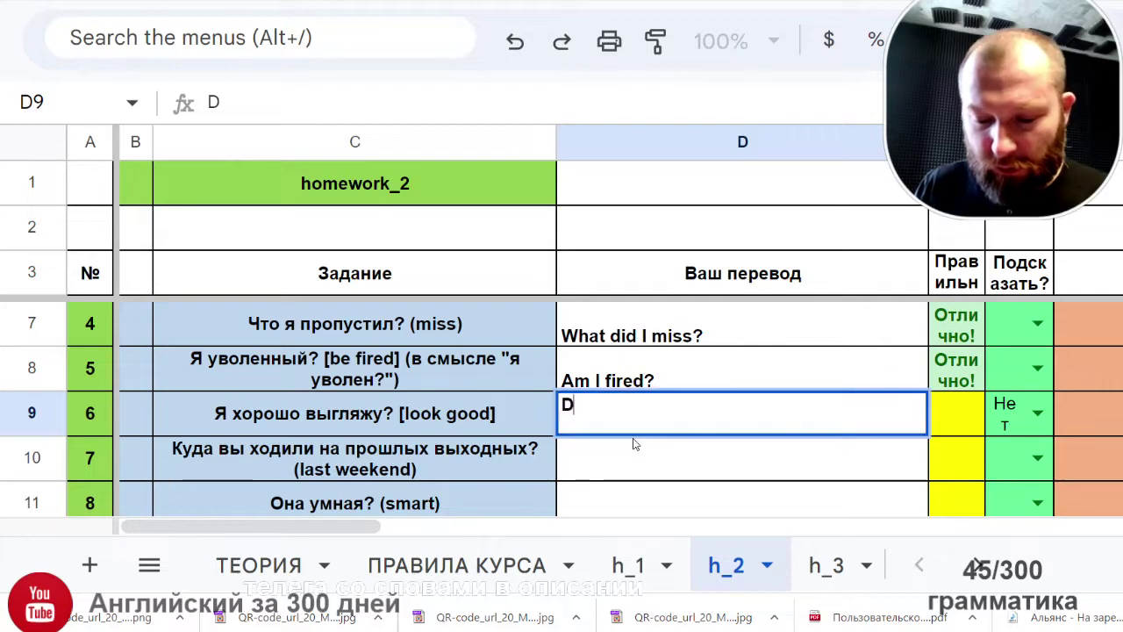
type("o I lii")
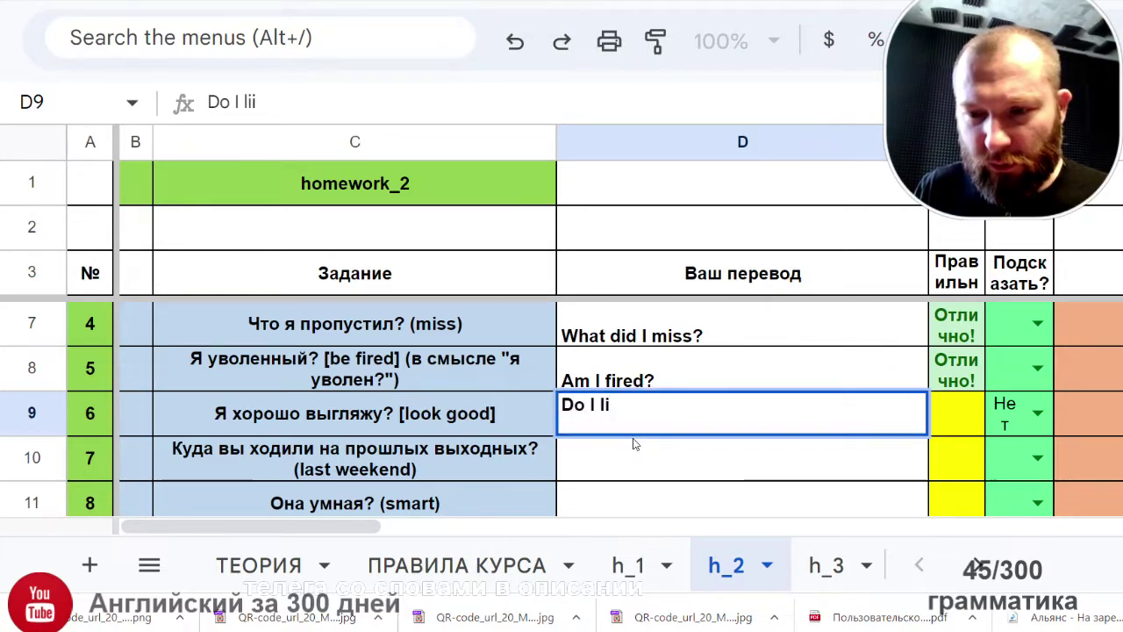
key("BackSpace")
type("ook ")
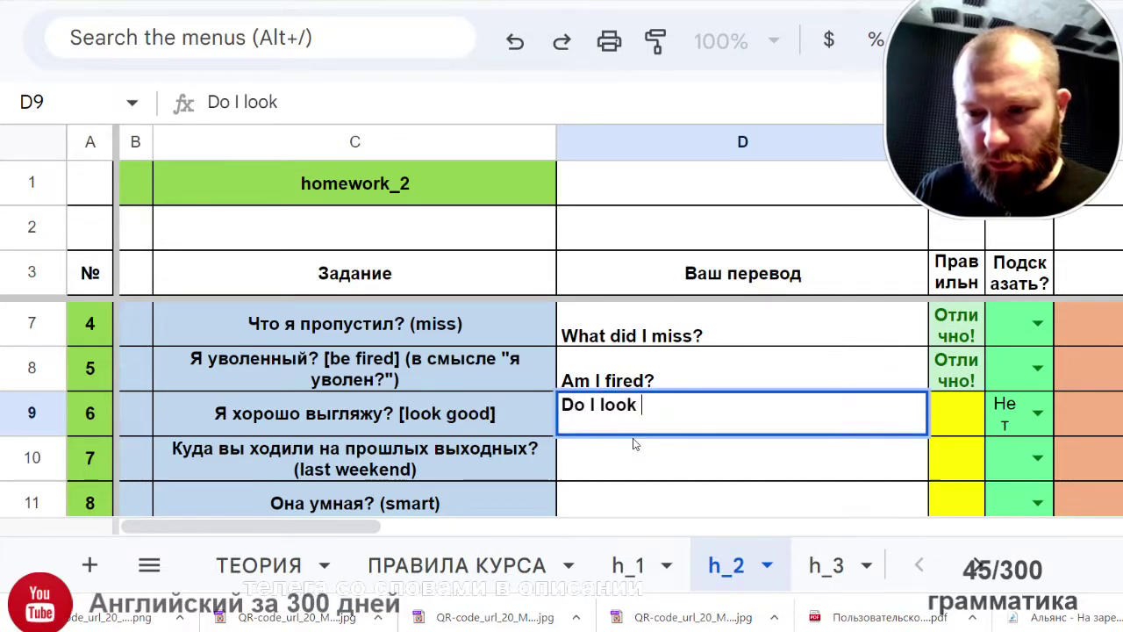
type("gook")
key("BackSpace")
type("d?")
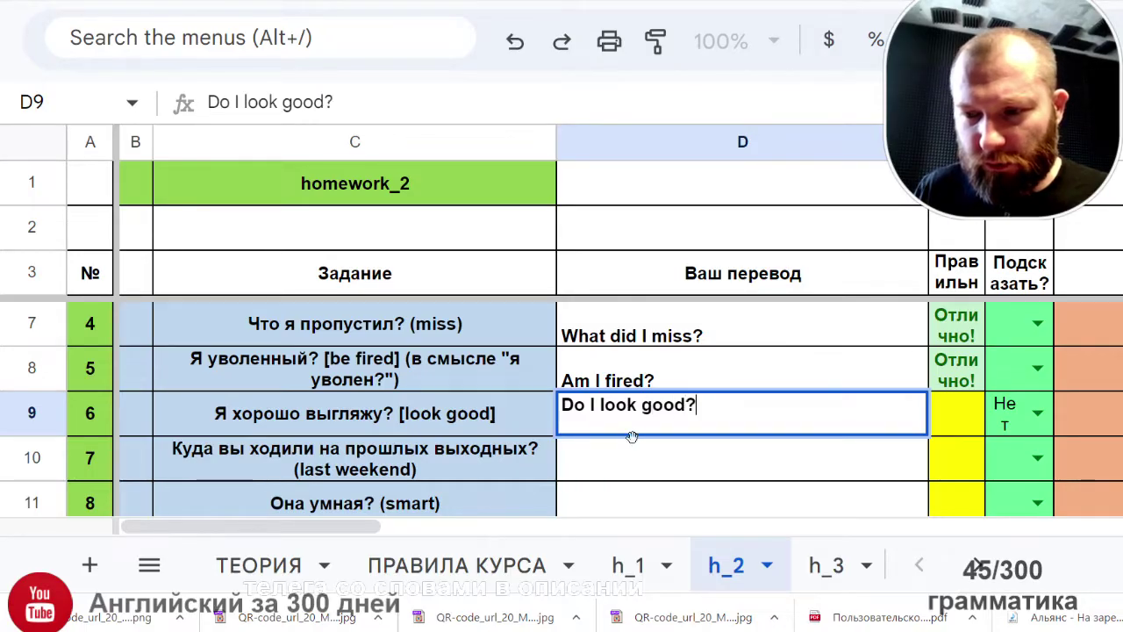
key("Return")
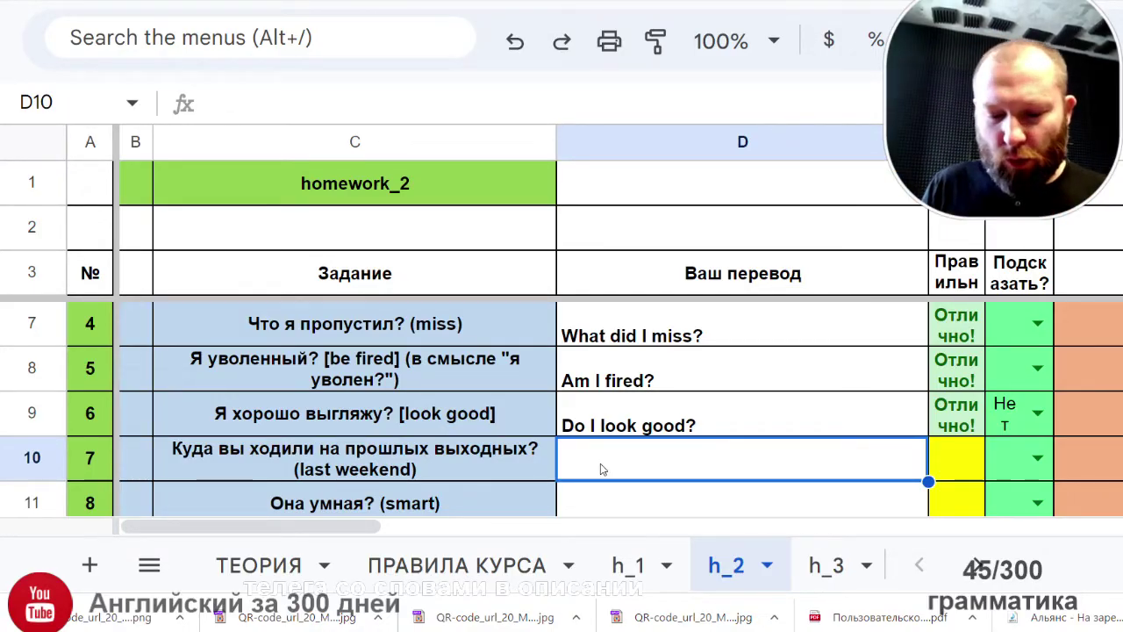
Step: Enter "Where did you go last weekend?" in D10 as the translation of task 7
type("Wh")
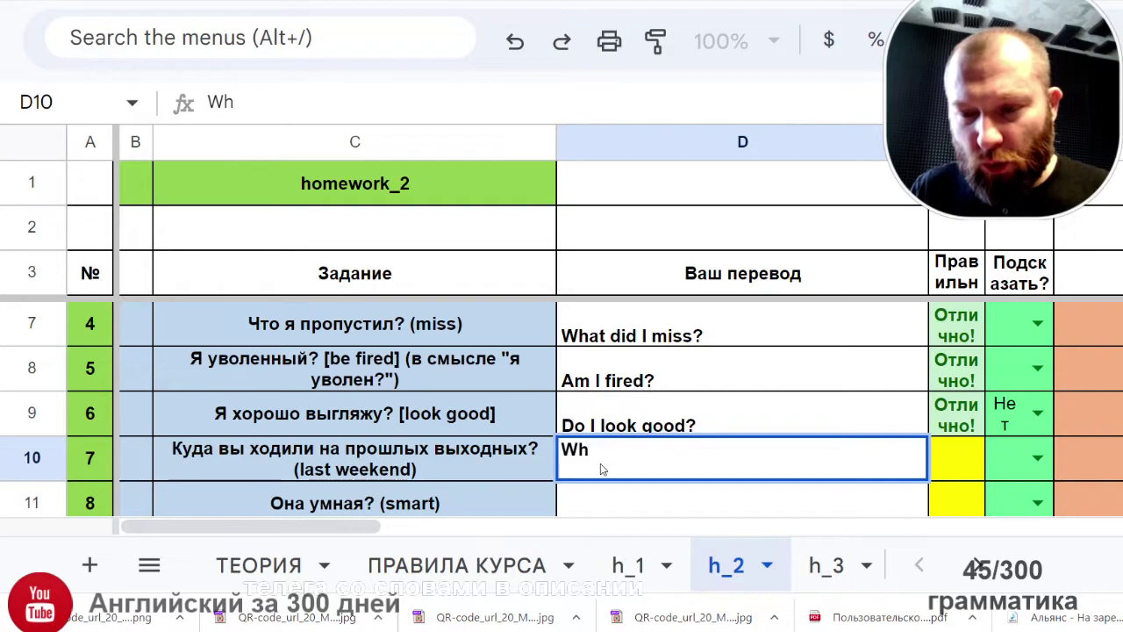
type("ere ")
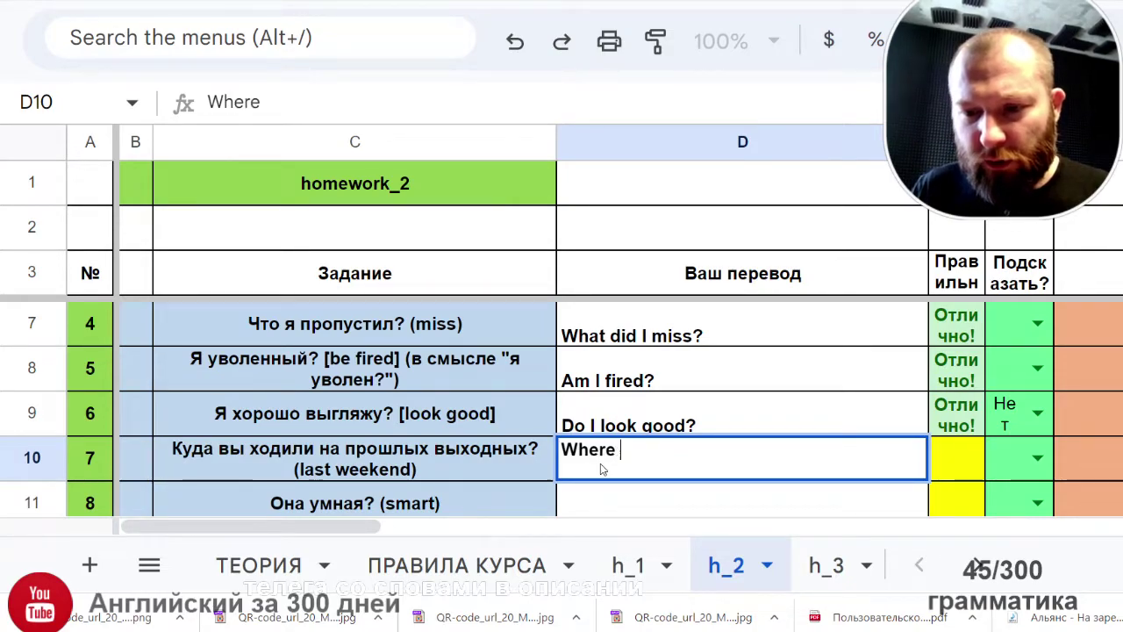
type("did you ho")
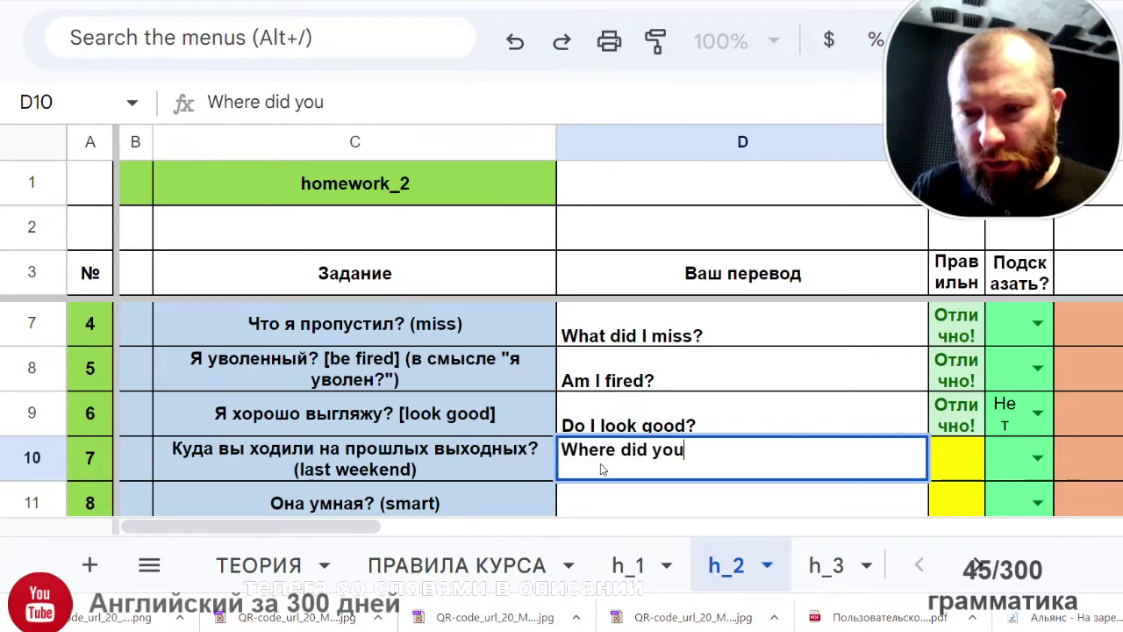
key("BackSpace")
key("BackSpace")
type("go last ")
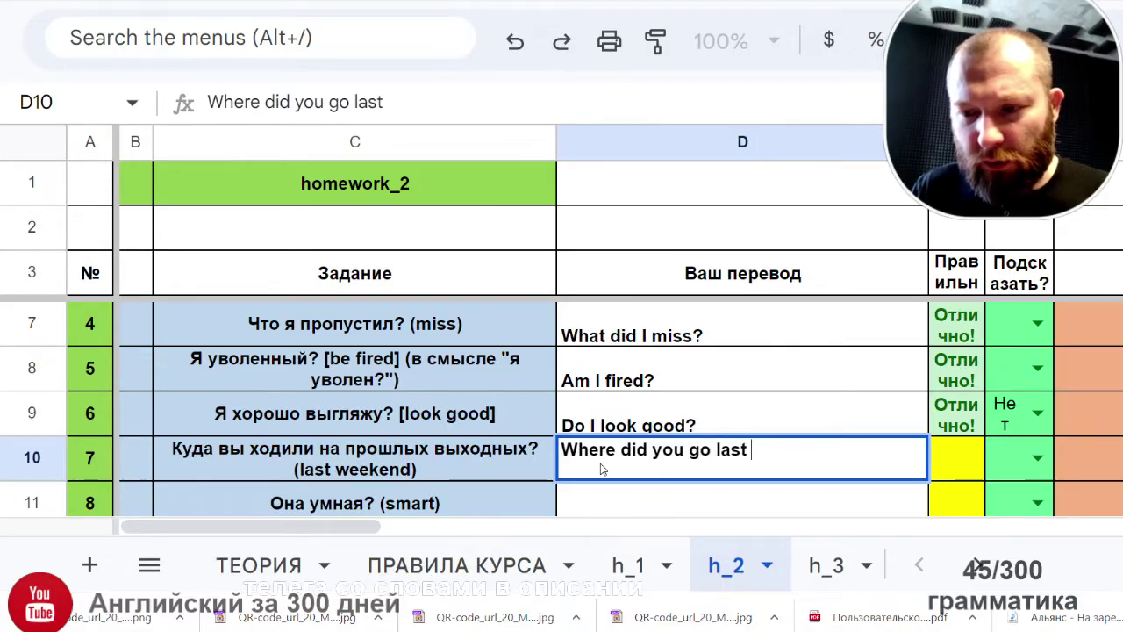
type("we")
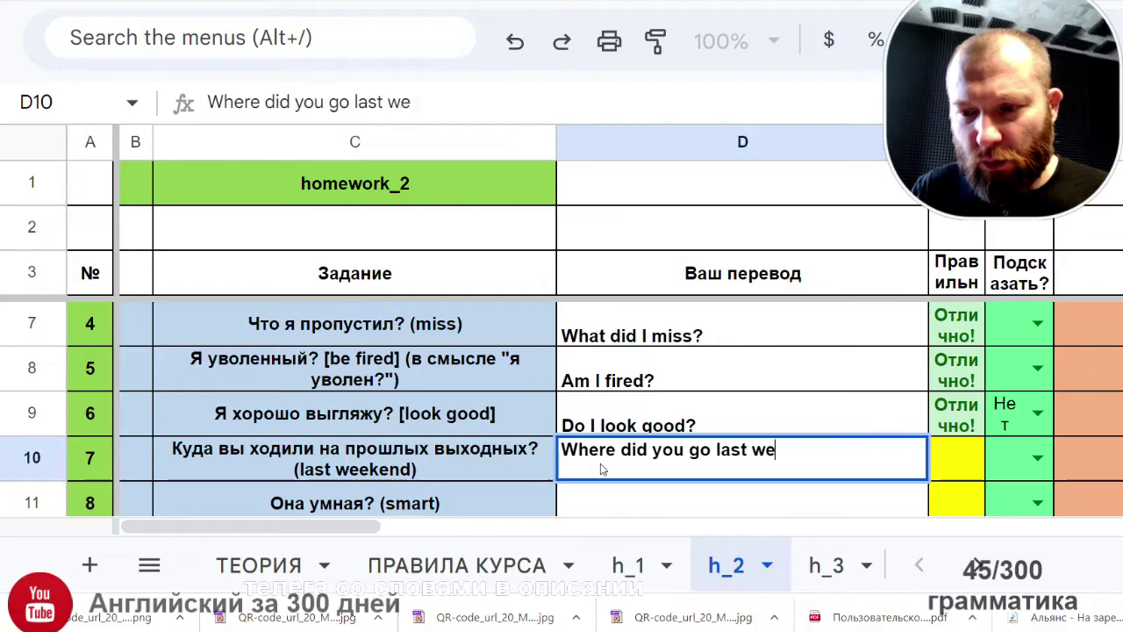
type("ekend?")
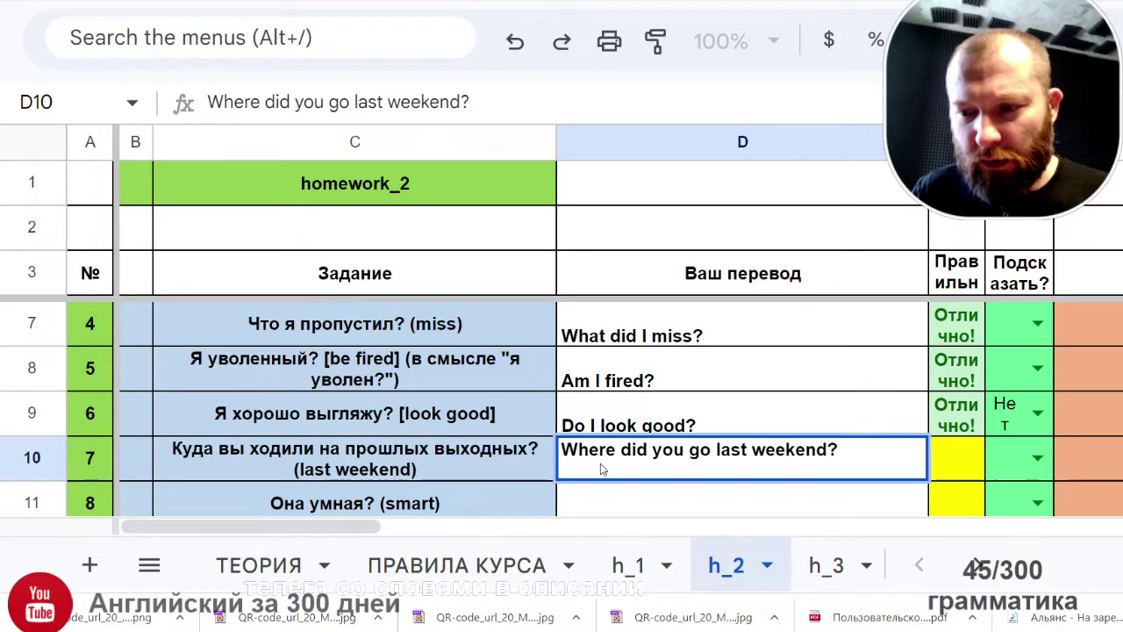
key("Return")
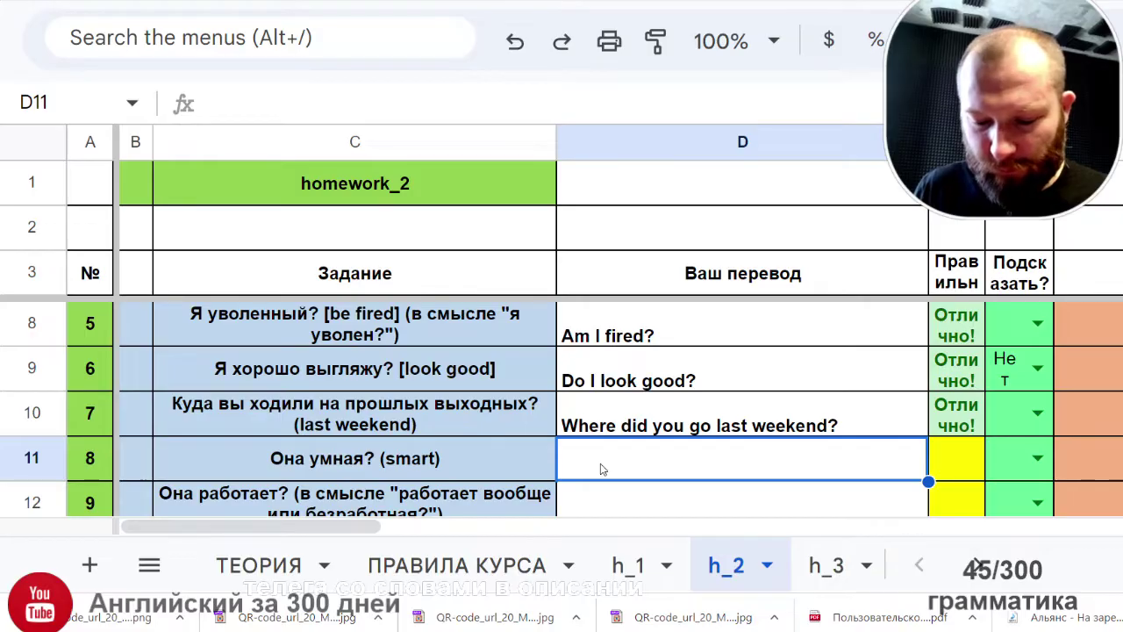
type("D")
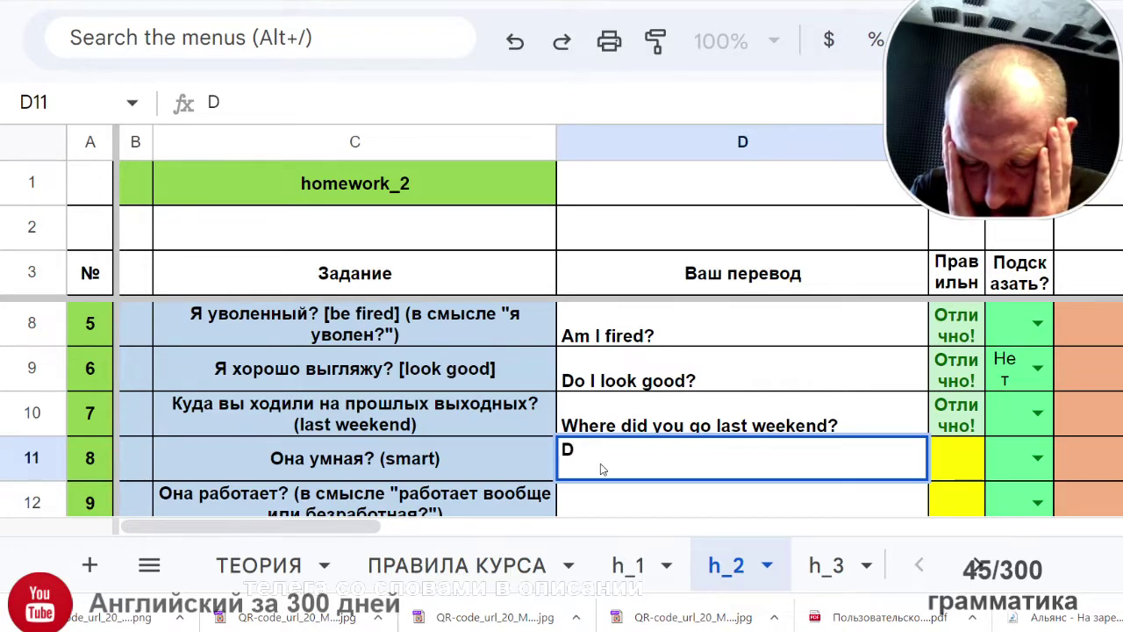
key("BackSpace")
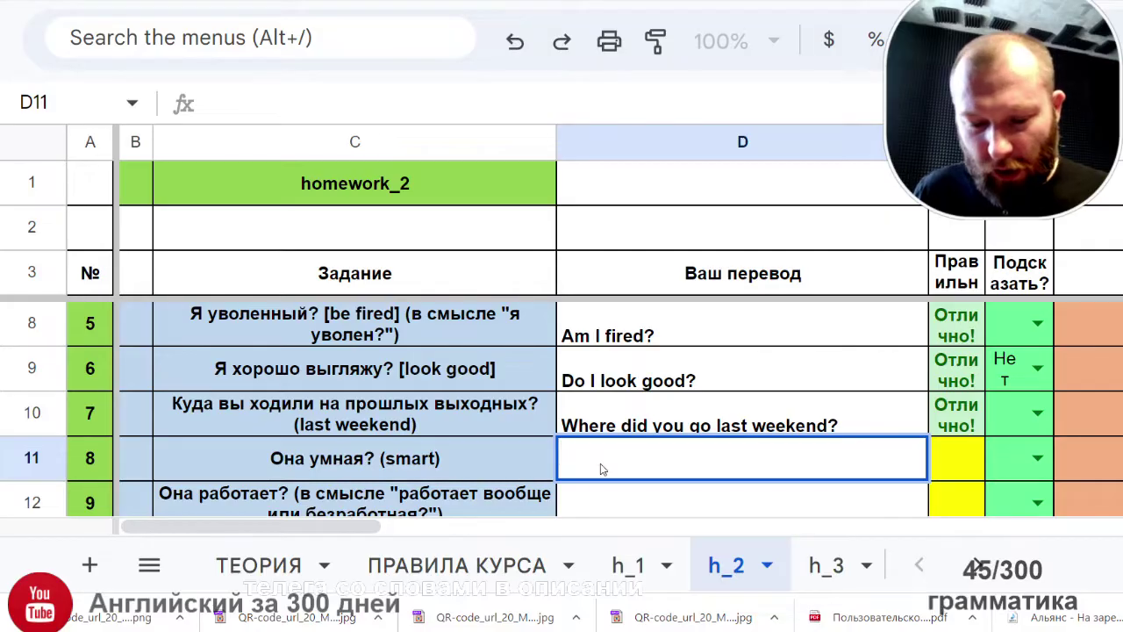
type("Ra")
key("BackSpace")
key("BackSpace")
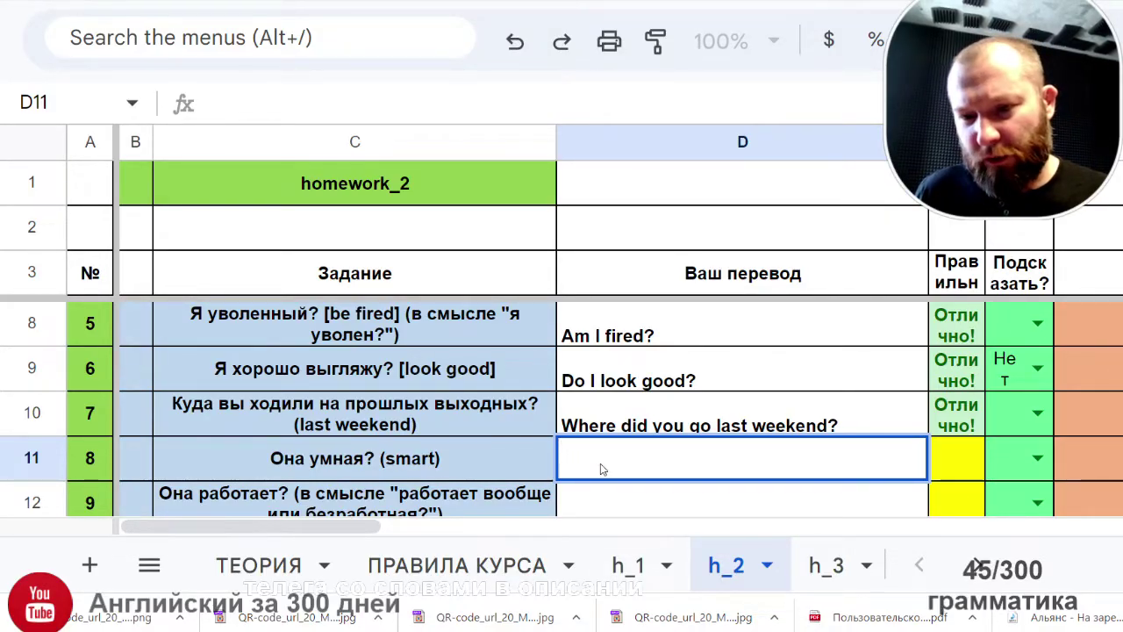
Step: Fill in D11 with "Does she smart?" as the translation of "Она умная?"
type("Doers")
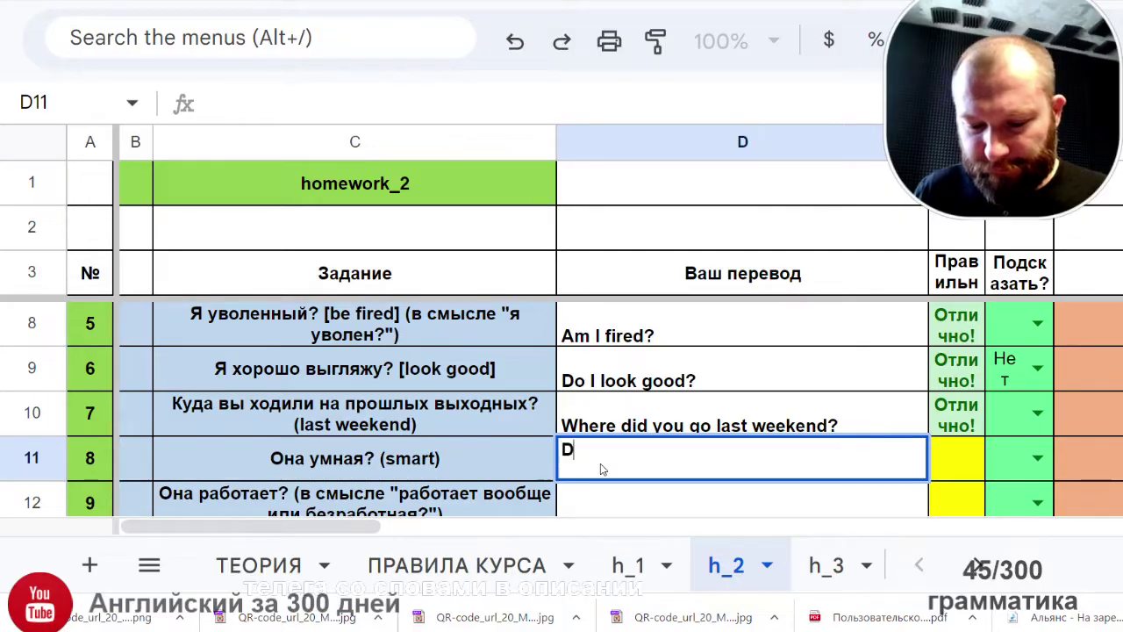
key("BackSpace")
key("BackSpace")
type("s ")
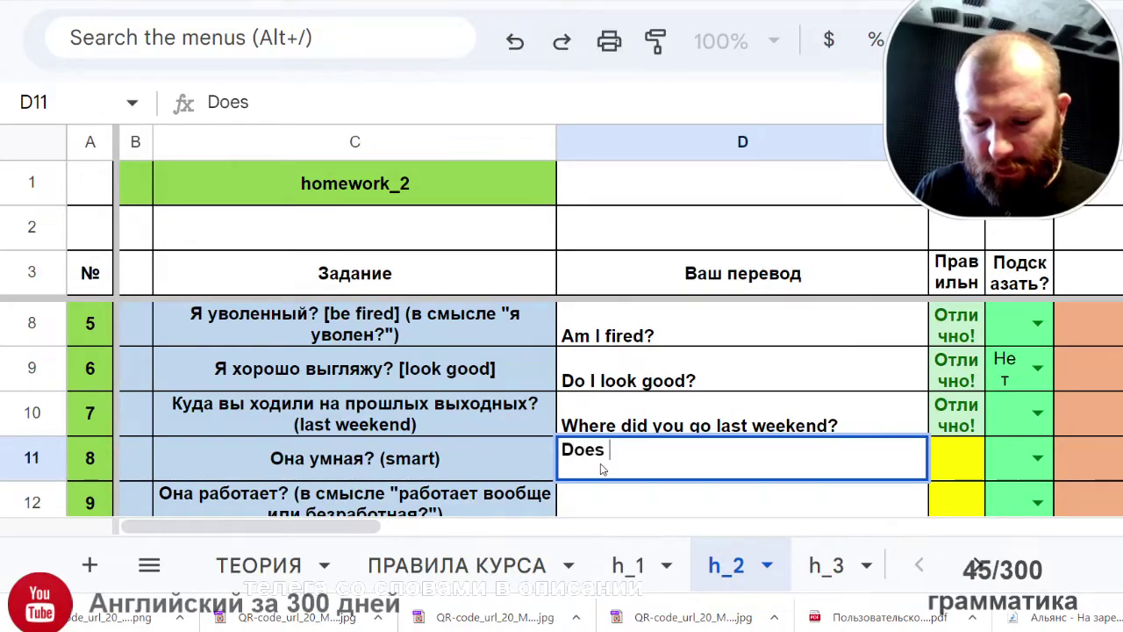
type("he")
key("BackSpace")
key("BackSpace")
key("BackSpace")
type("she sma")
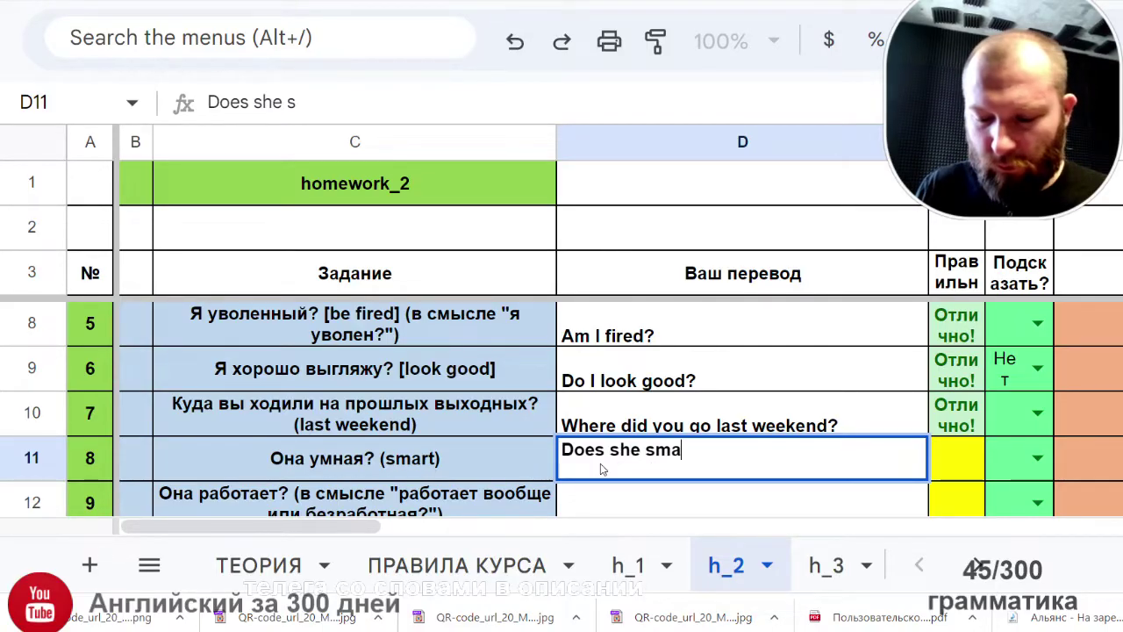
type("rt?")
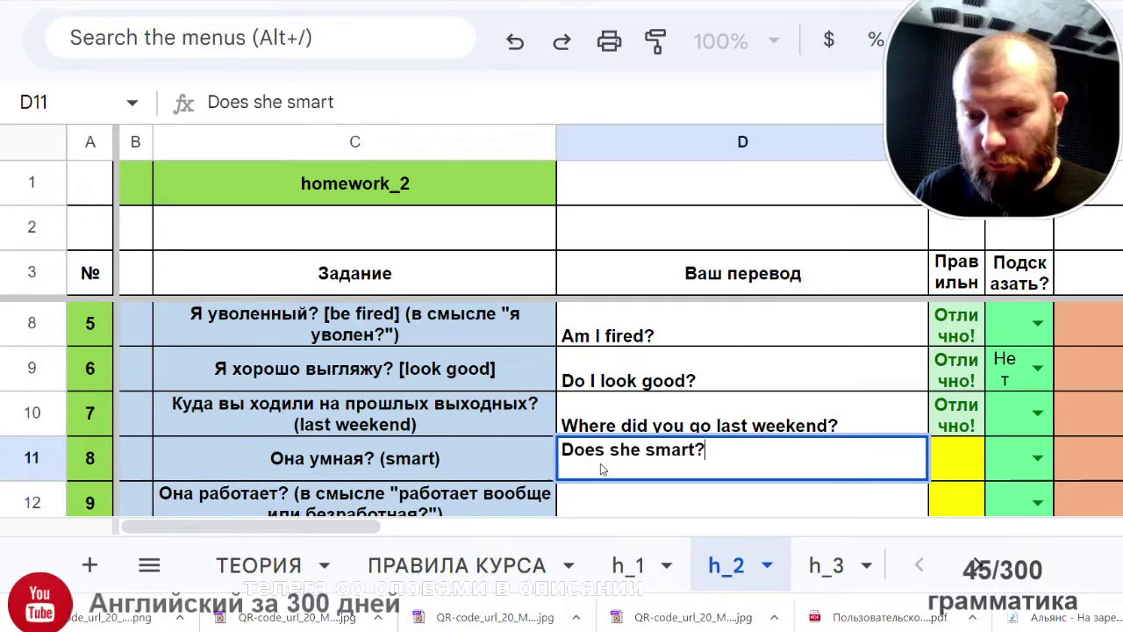
key("Return")
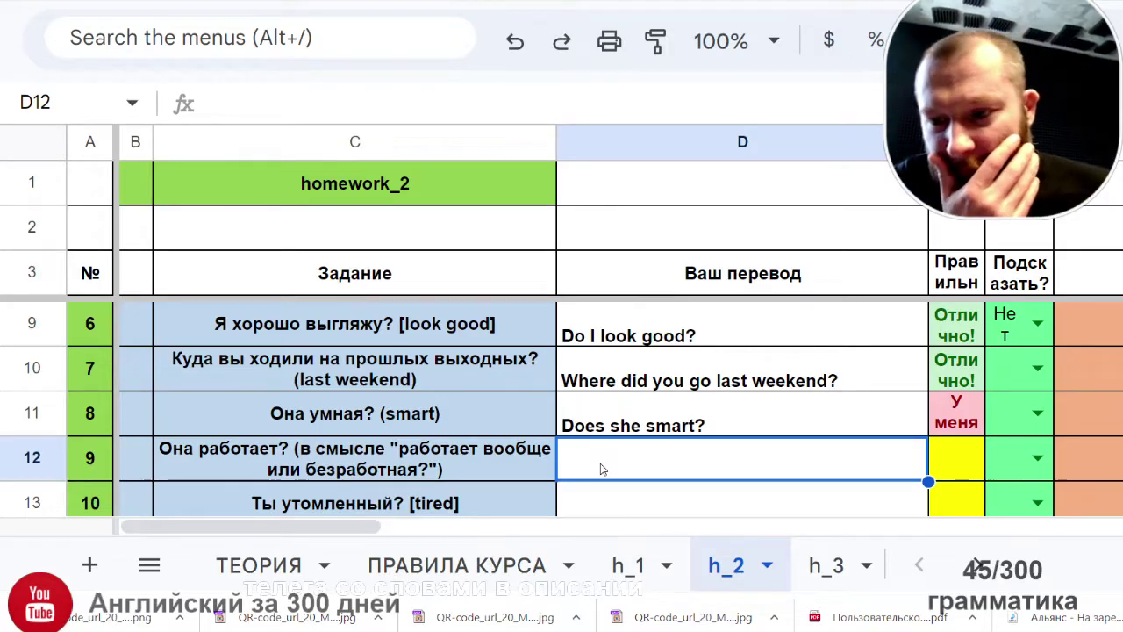
Step: Show the hint for task 8 by setting F11 to "Да"
left_click(803, 405)
left_click(1040, 409)
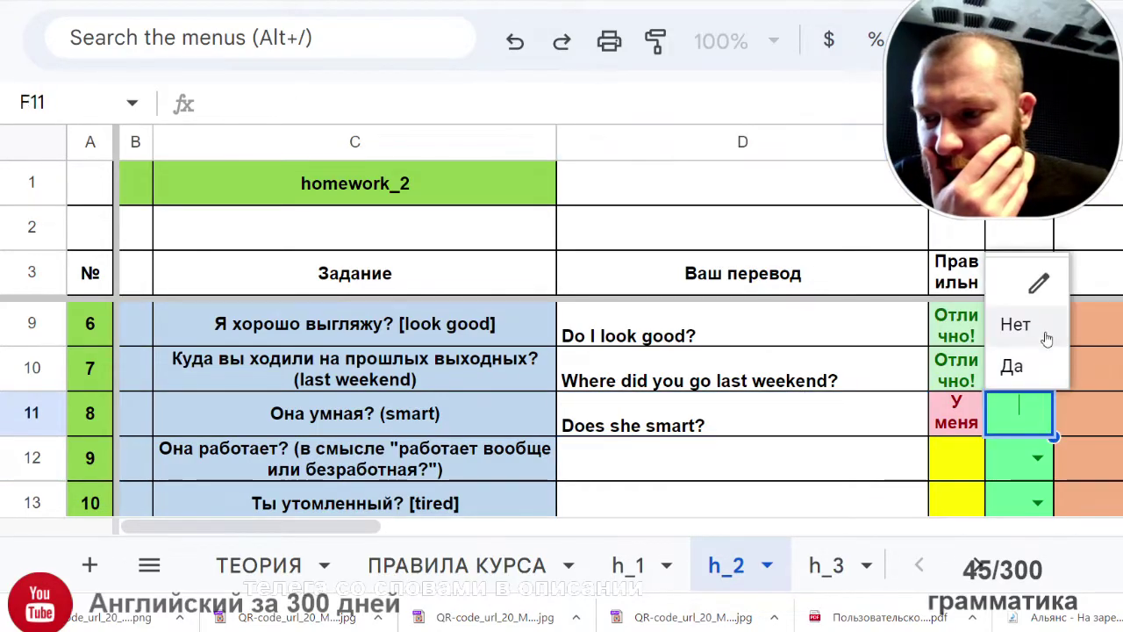
left_click(1036, 364)
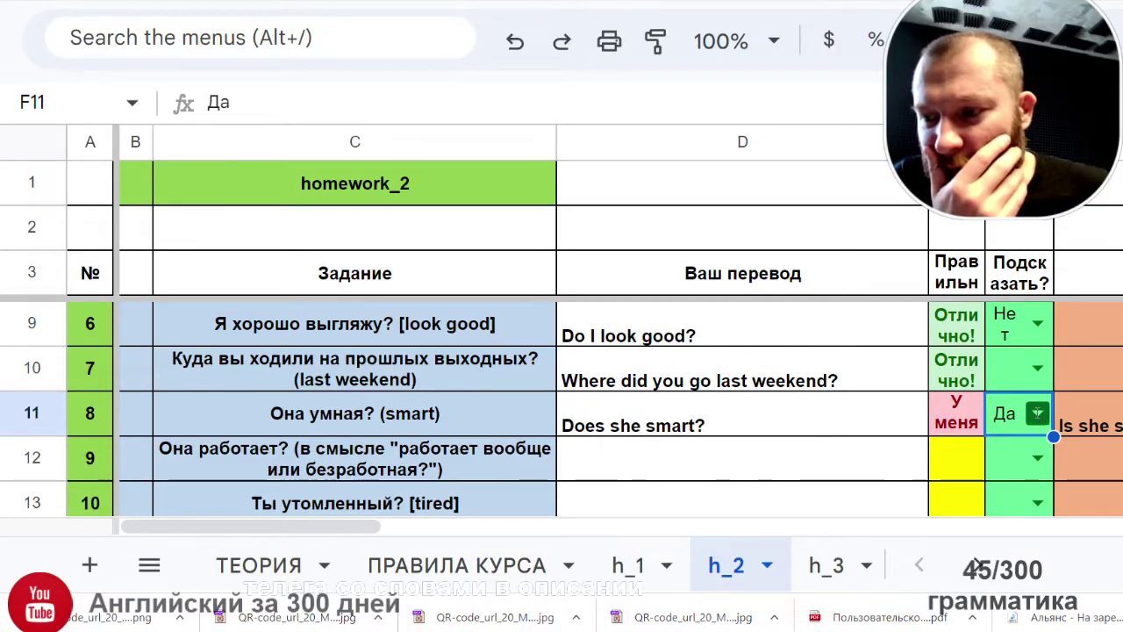
left_click(1038, 412)
left_click(1027, 367)
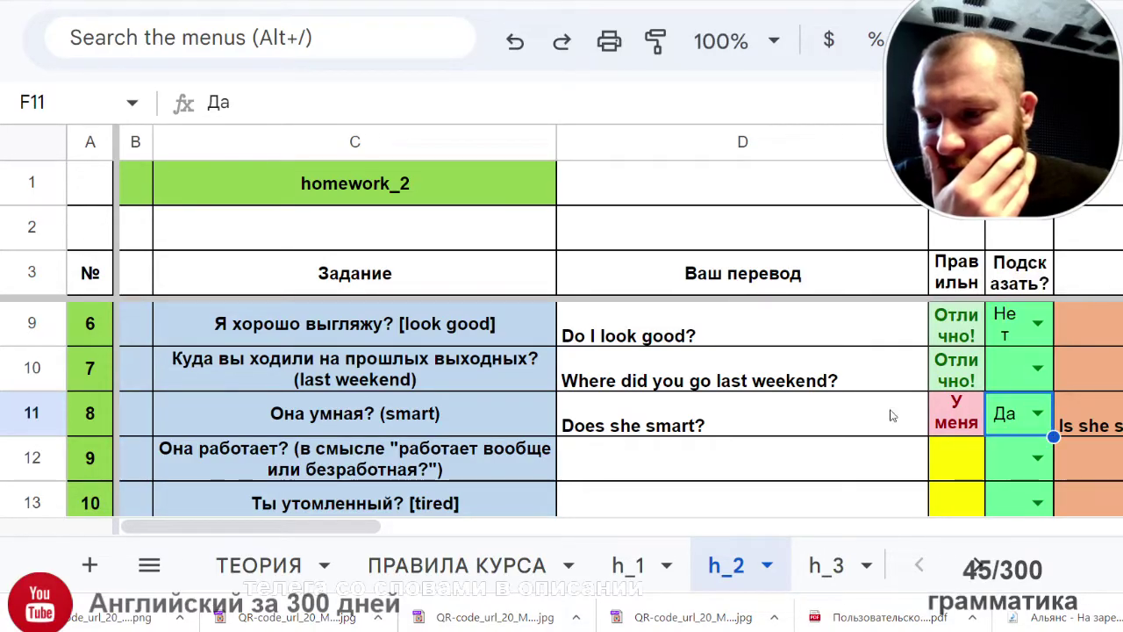
Step: Correct the translation of task 8 in D11 to "Is she smart?" by replacing its first word
double_click(612, 409)
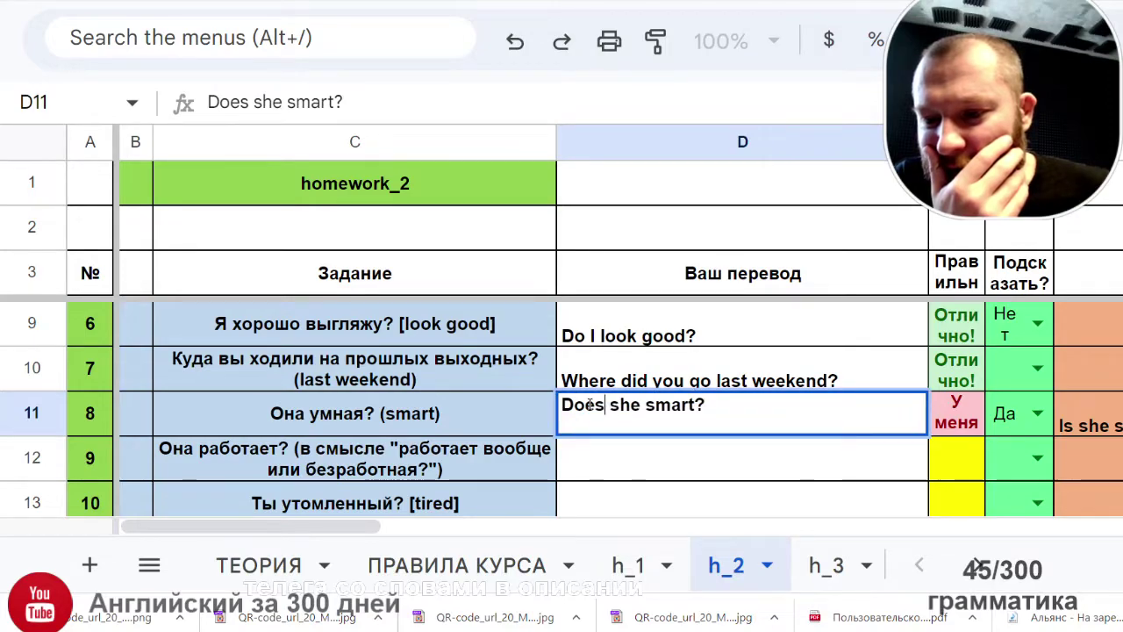
left_click_drag(605, 409, 481, 408)
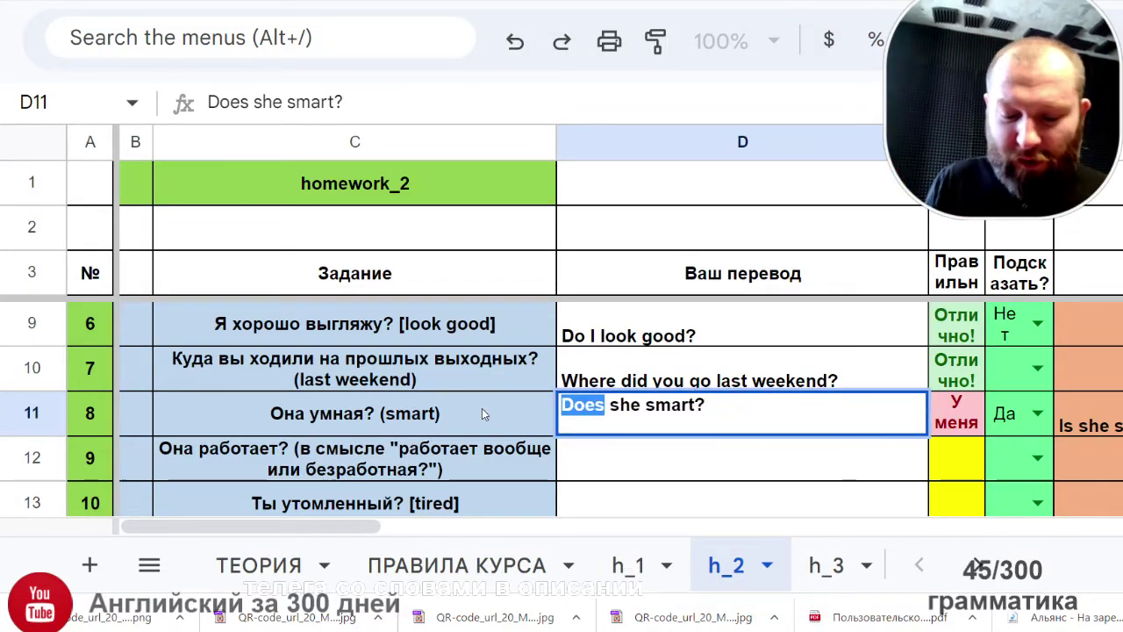
type("Is")
key("Return")
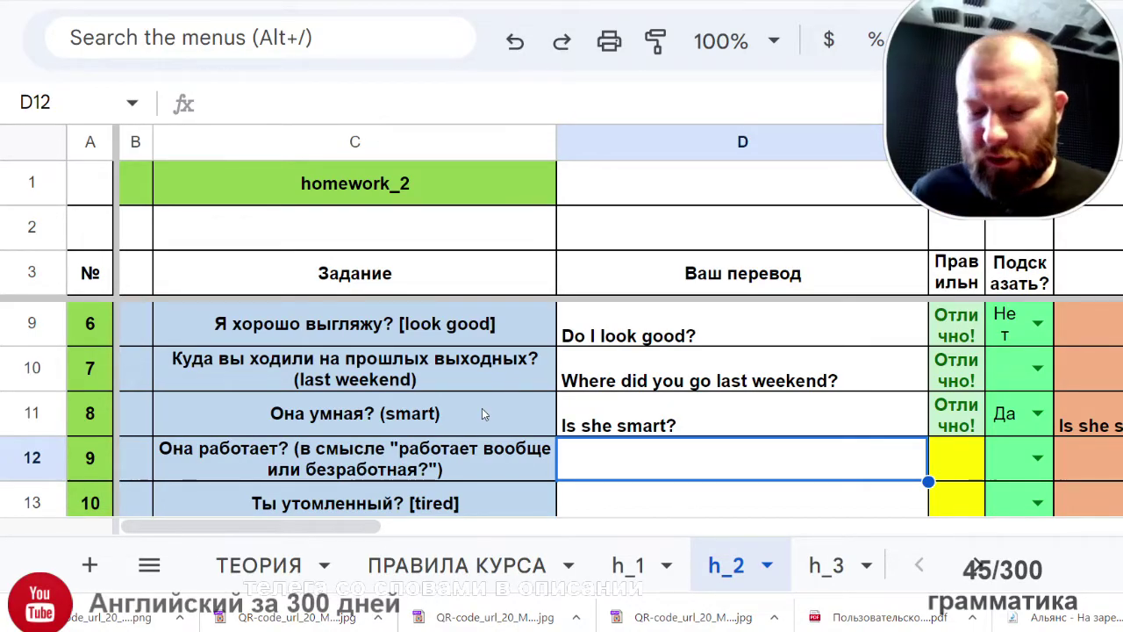
Step: Enter "Does she work?" in D12 as the translation of "Она работает?"
left_click(267, 465)
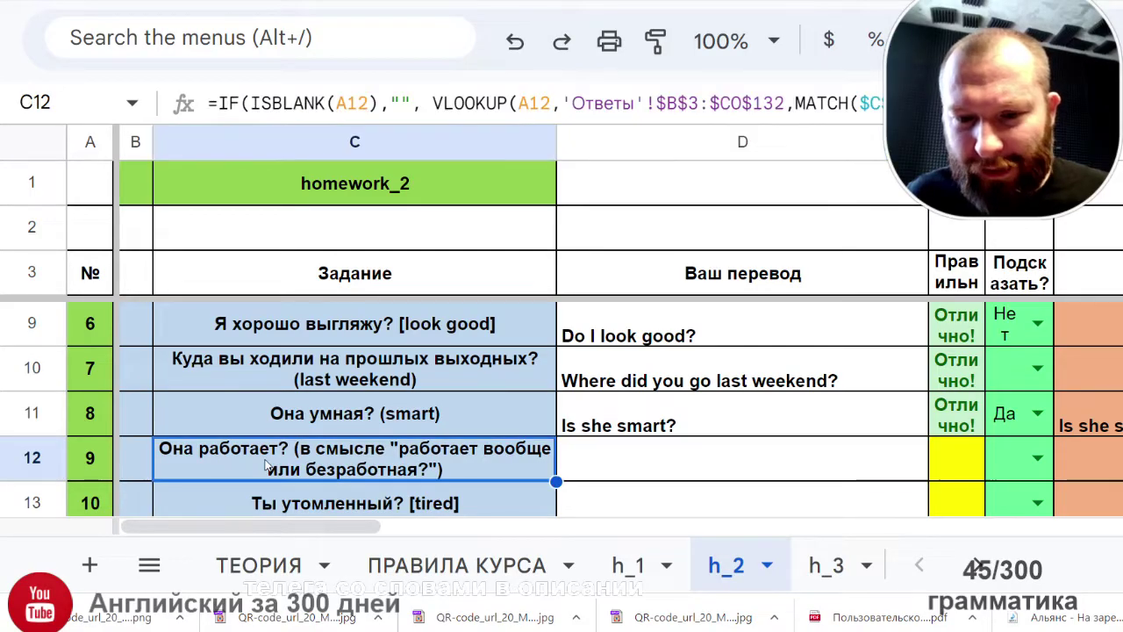
left_click(605, 475)
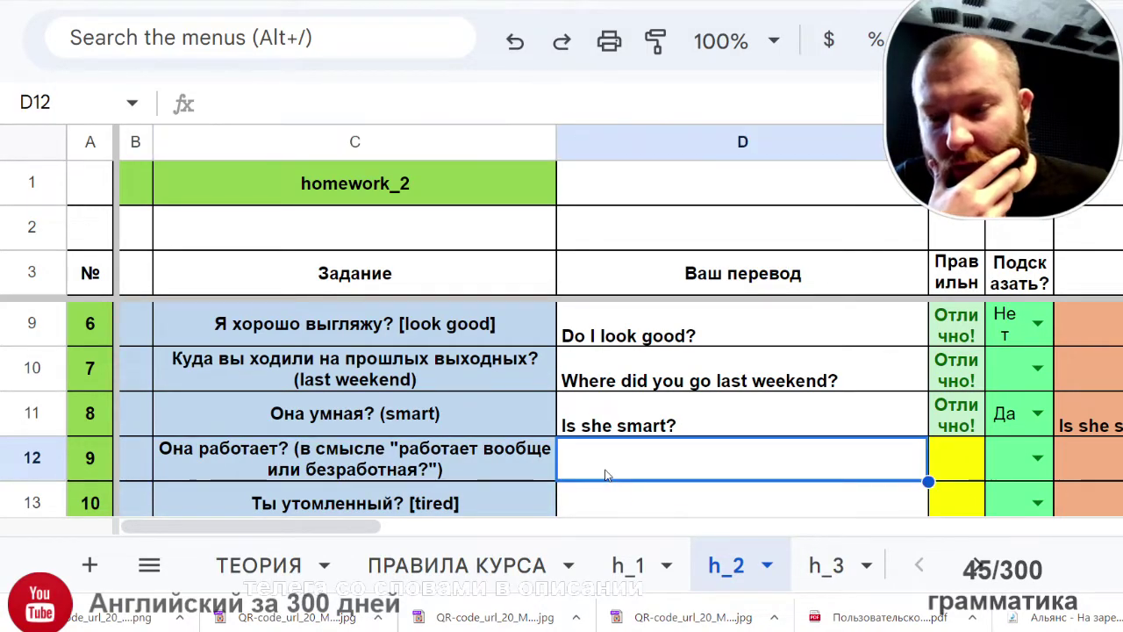
type("Do")
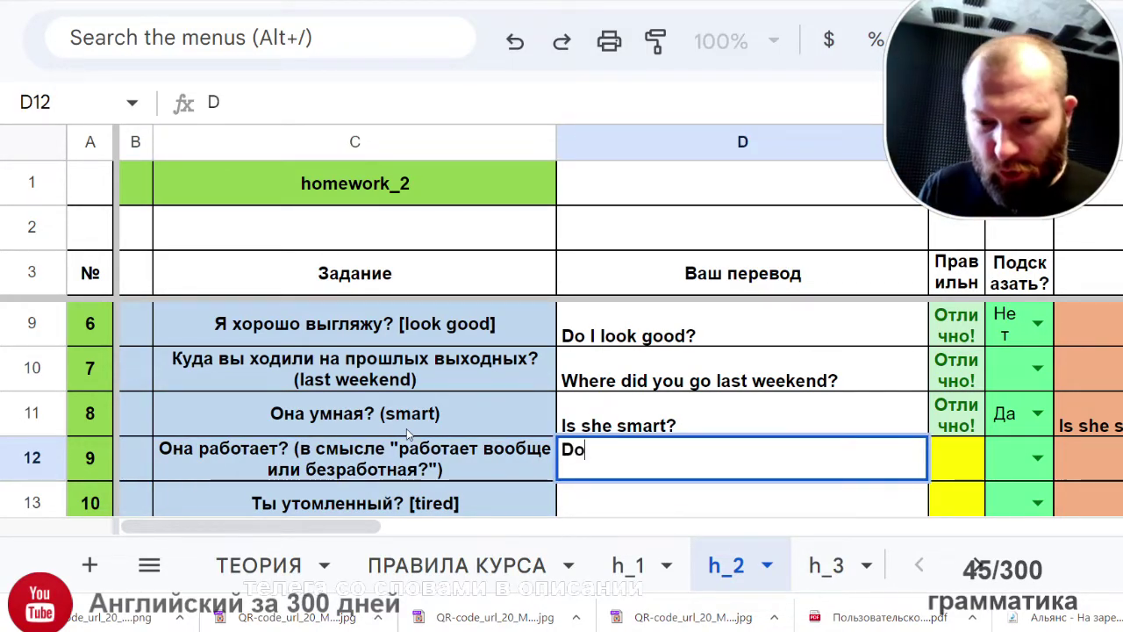
type("es s")
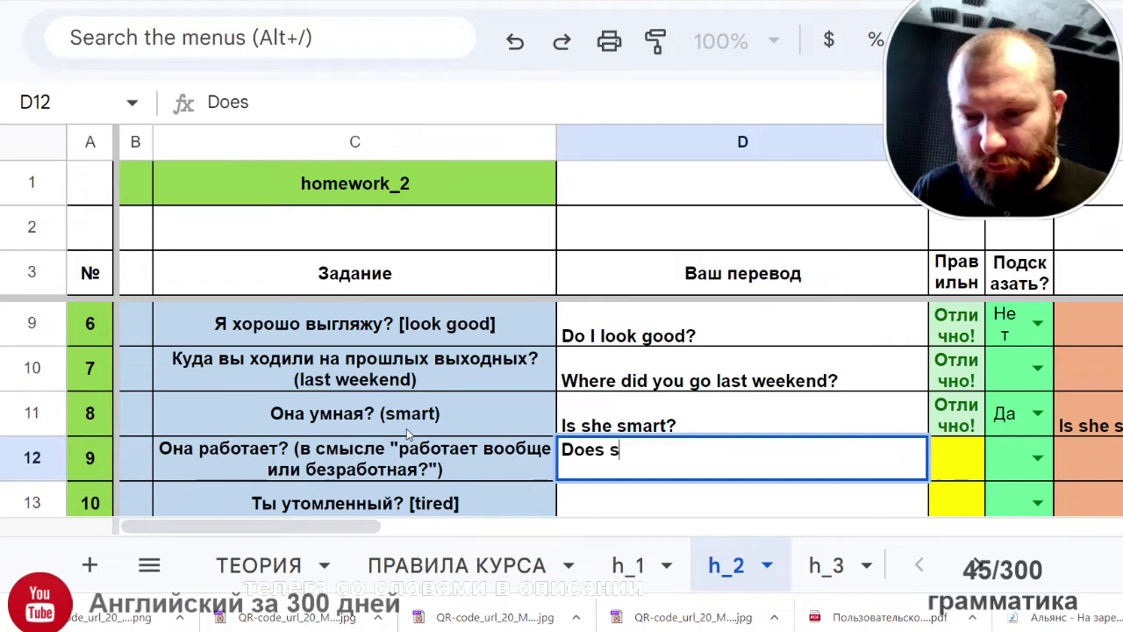
type("he wi")
key("BackSpace")
key("BackSpace")
type("eor")
key("BackSpace")
key("BackSpace")
key("BackSpace")
type("wo")
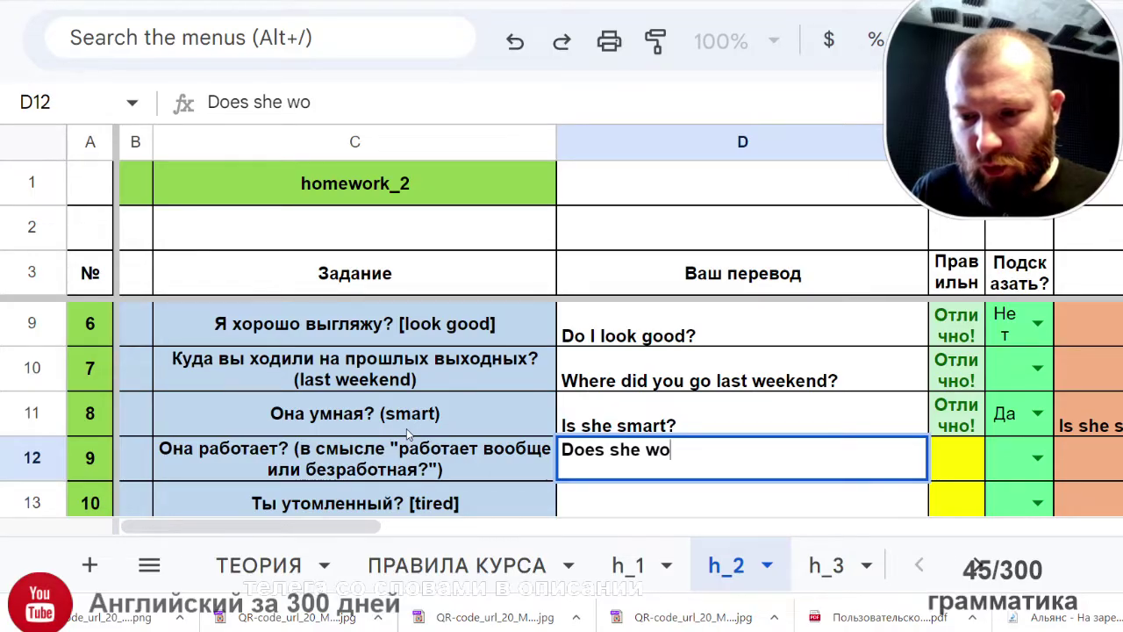
type("rk?")
key("Return")
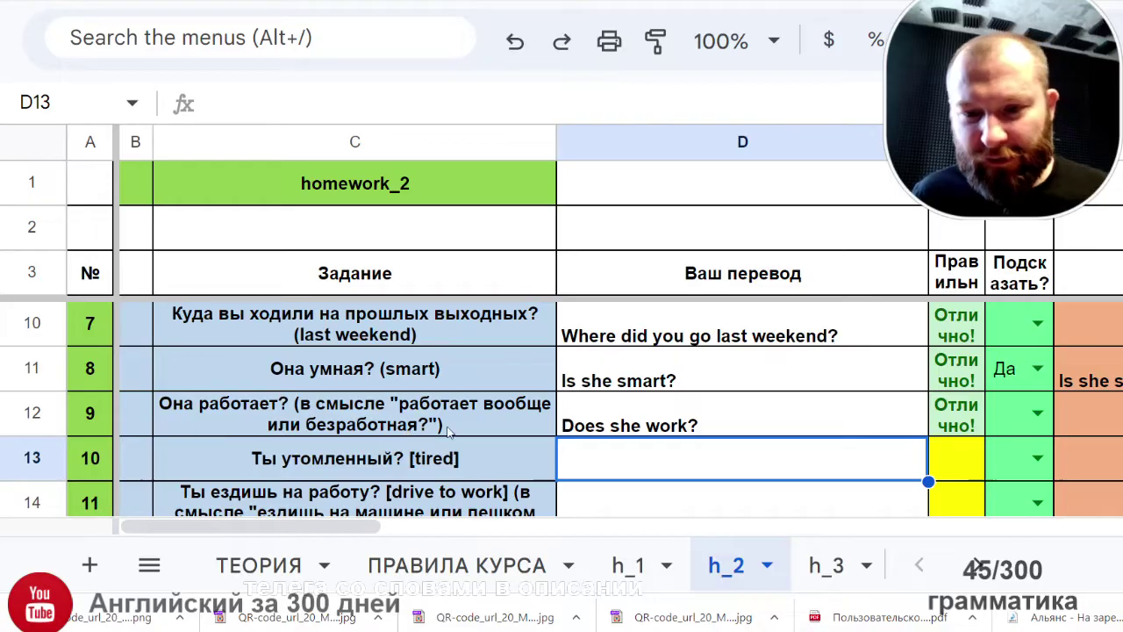
Step: Fill in D13 with "Are you tired?" as the translation of "Ты утомленный?"
scroll(532, 411, "down", 1)
scroll(533, 410, "up", 1)
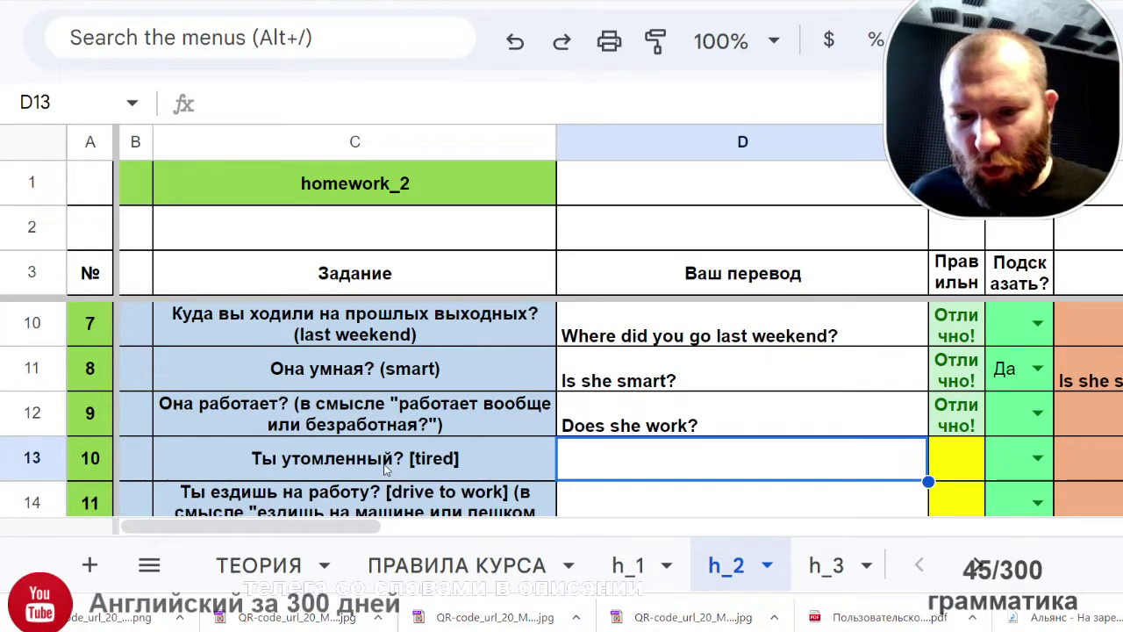
left_click(387, 469)
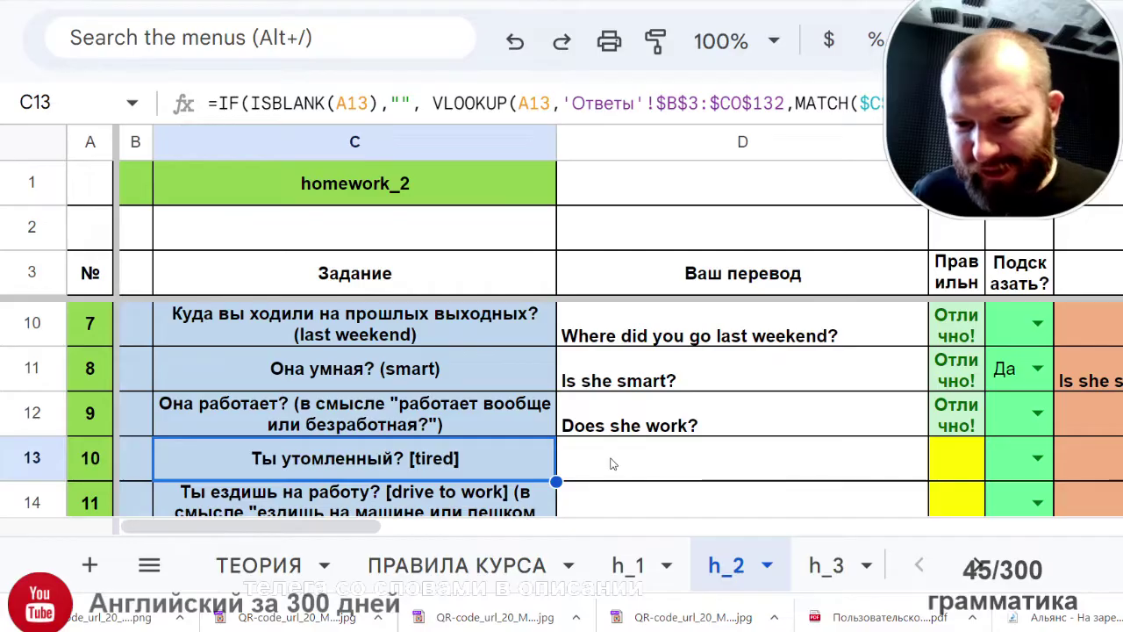
left_click(613, 464)
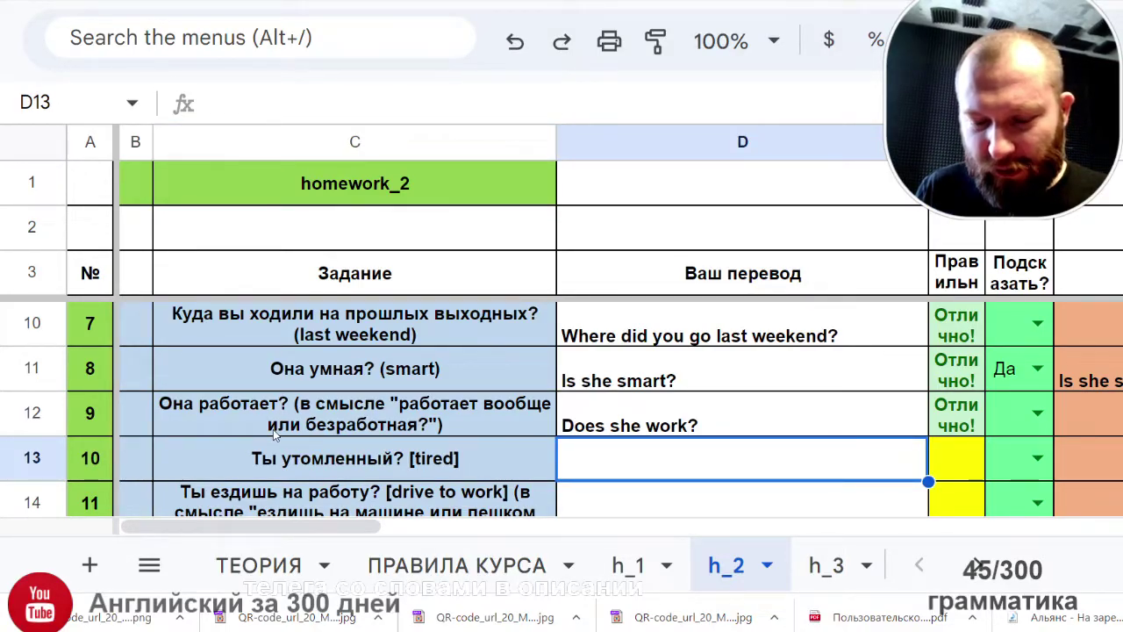
type("Are you")
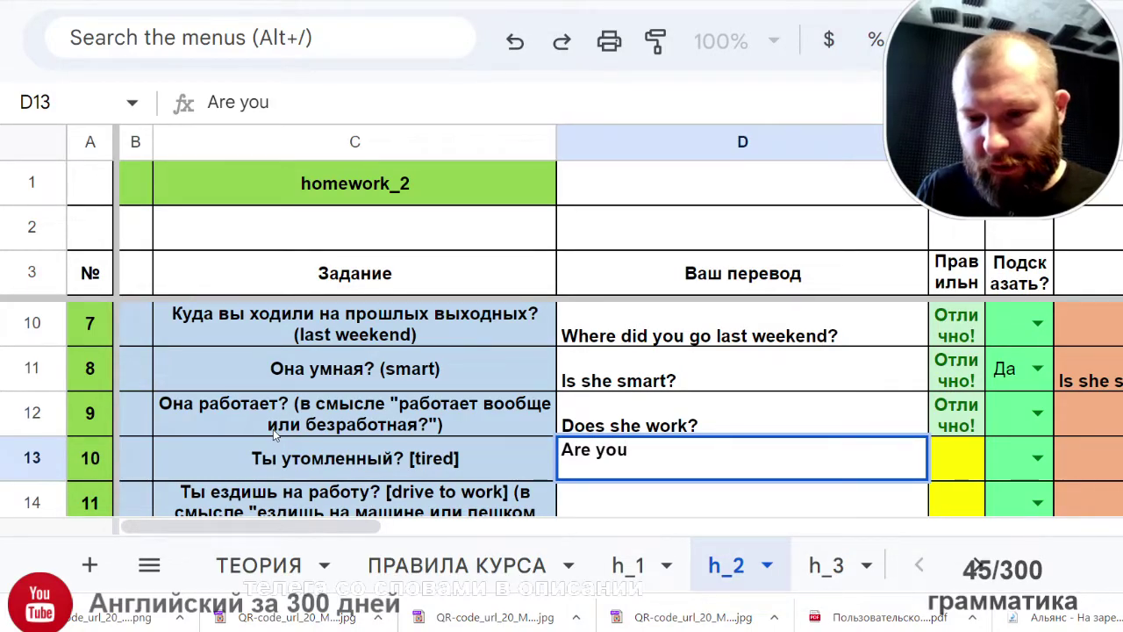
type(" ri")
key("BackSpace")
key("BackSpace")
type("t")
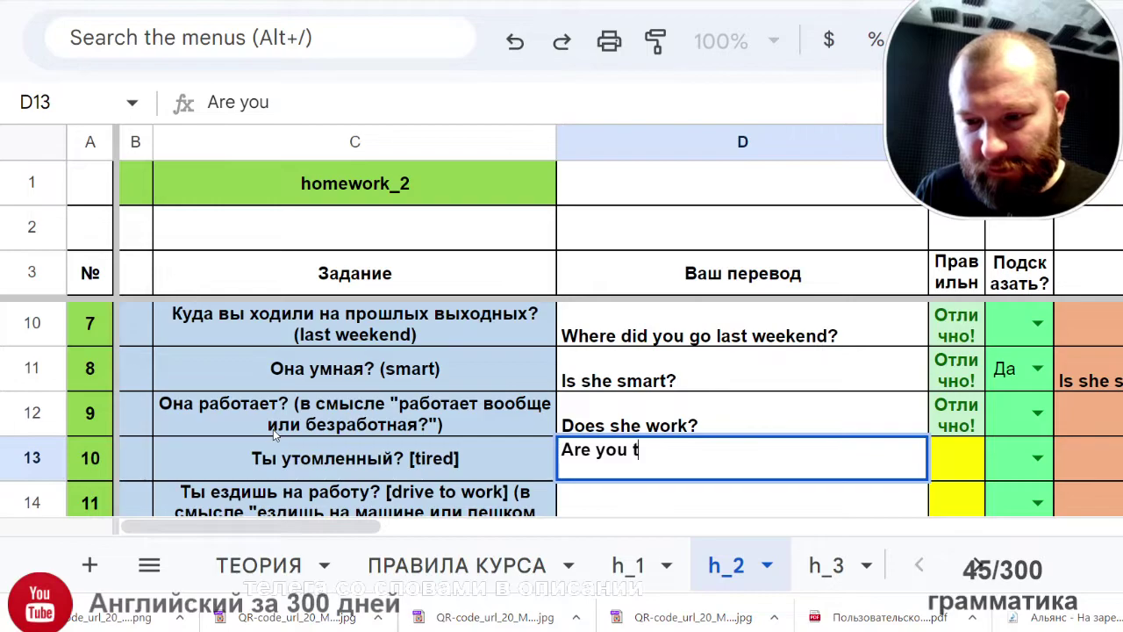
type("ired?")
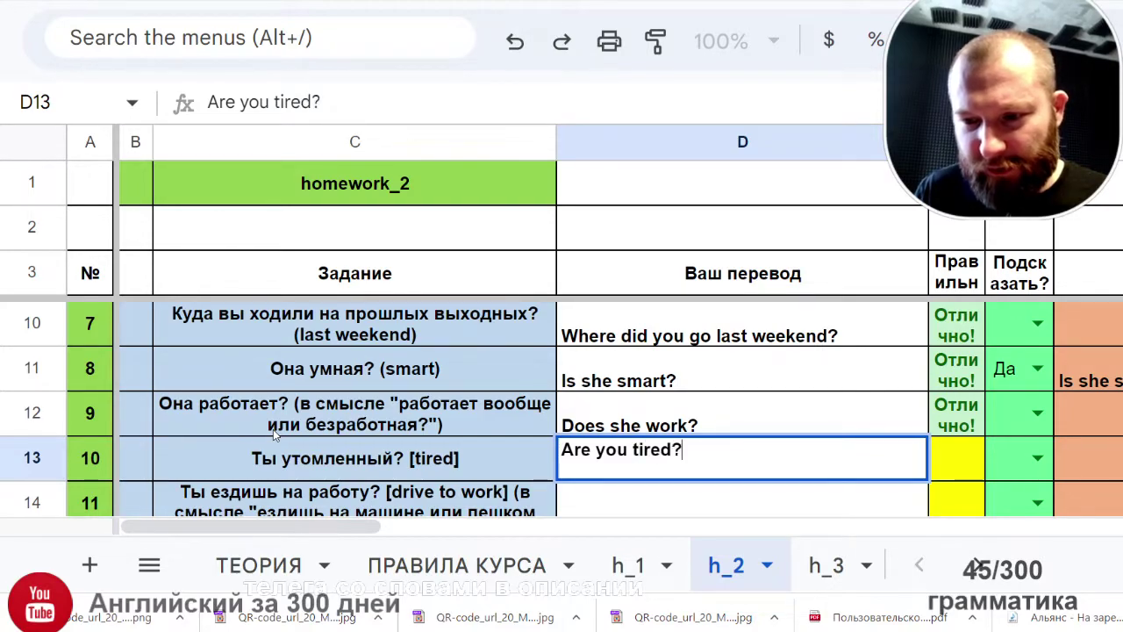
key("Return")
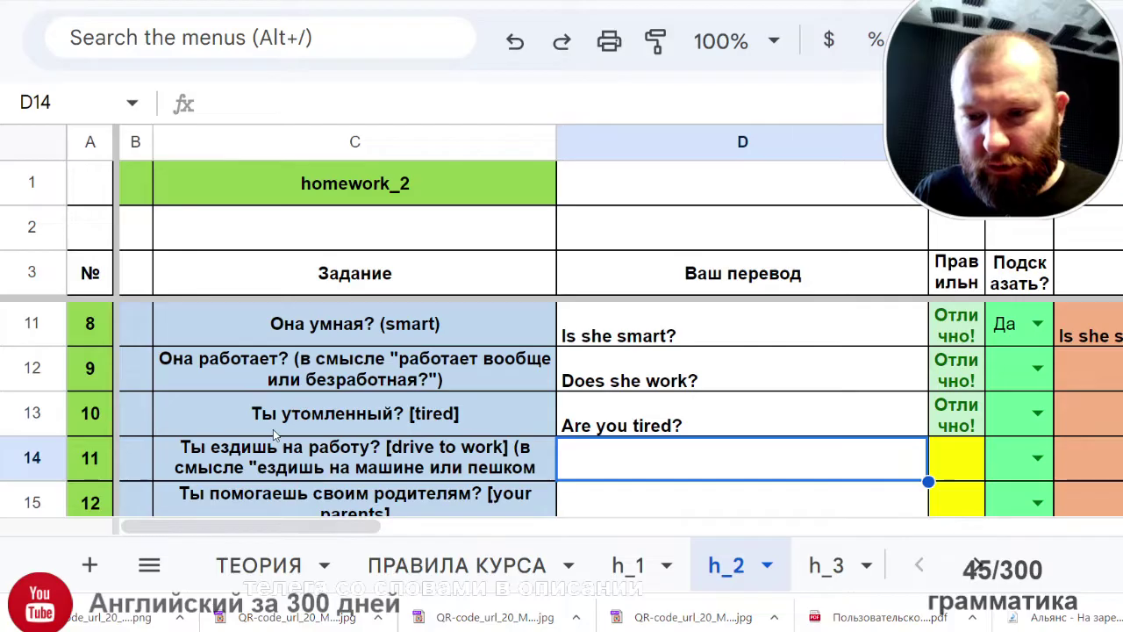
Step: Enter "Do you drive to work?" in D14 as the translation of "Ты ездишь на работу?"
type("Dio t")
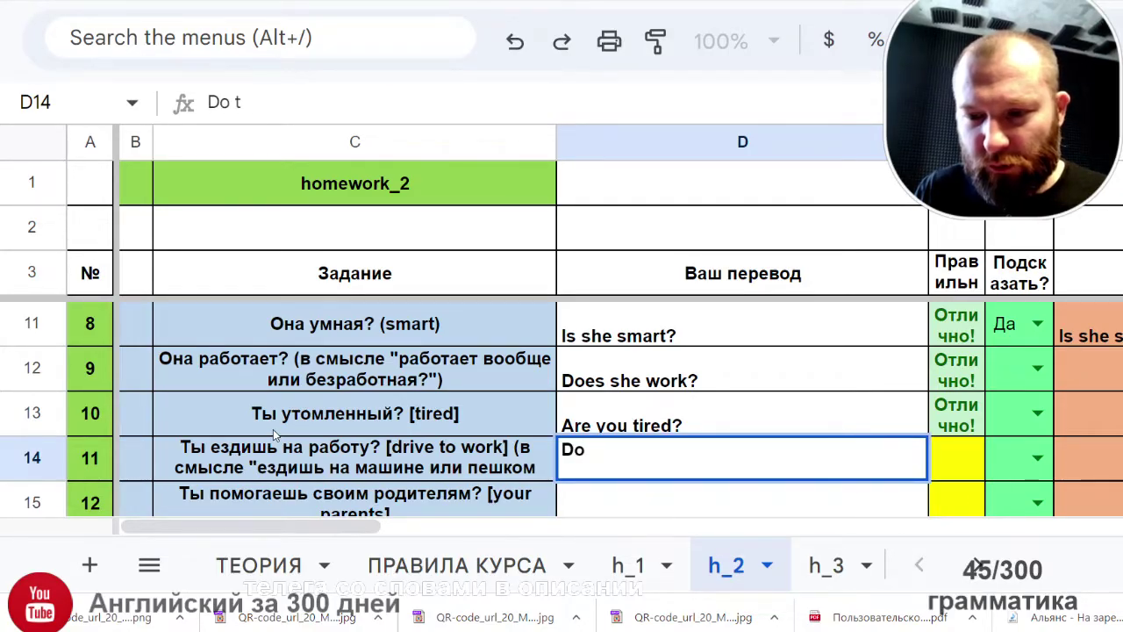
key("BackSpace")
type("o")
key("BackSpace")
type("you")
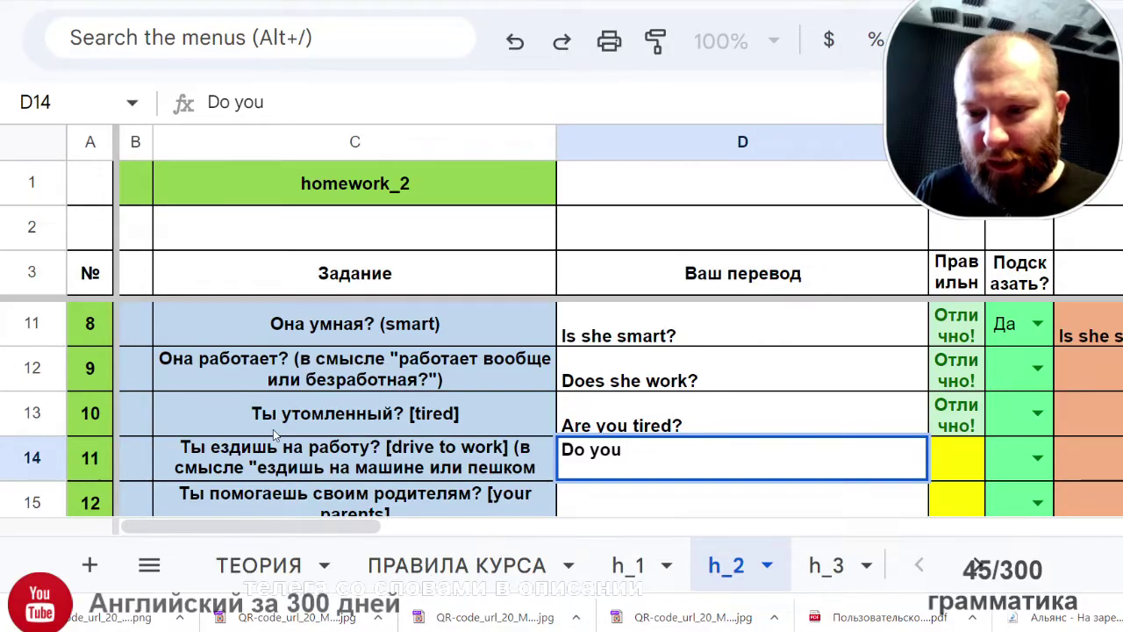
type(" drive ")
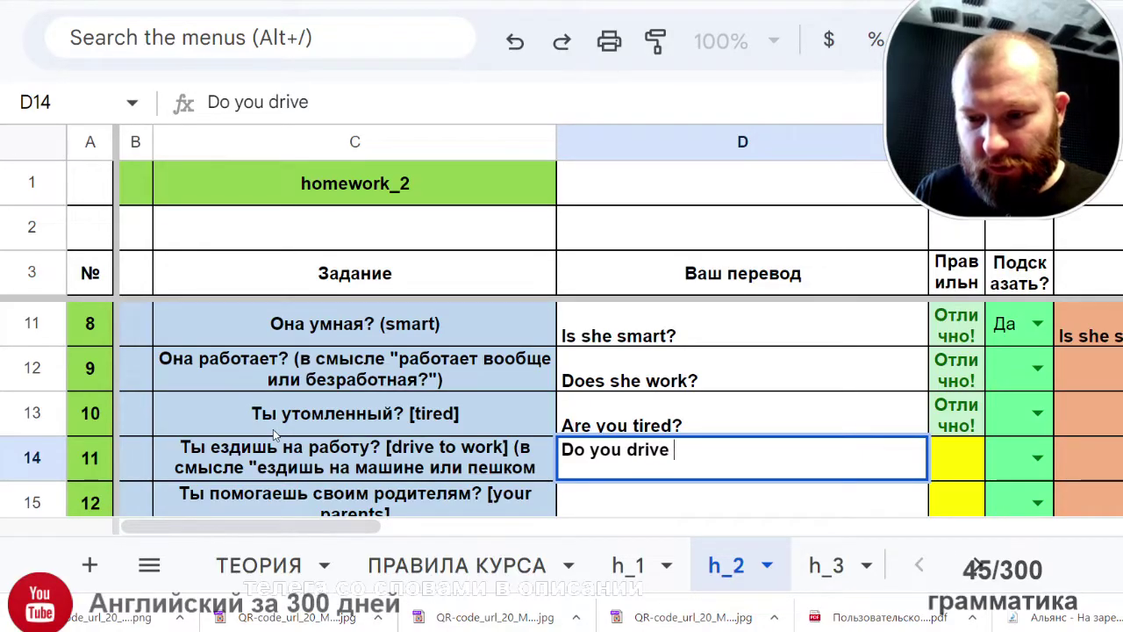
type("to eo")
key("BackSpace")
key("BackSpace")
type("work?")
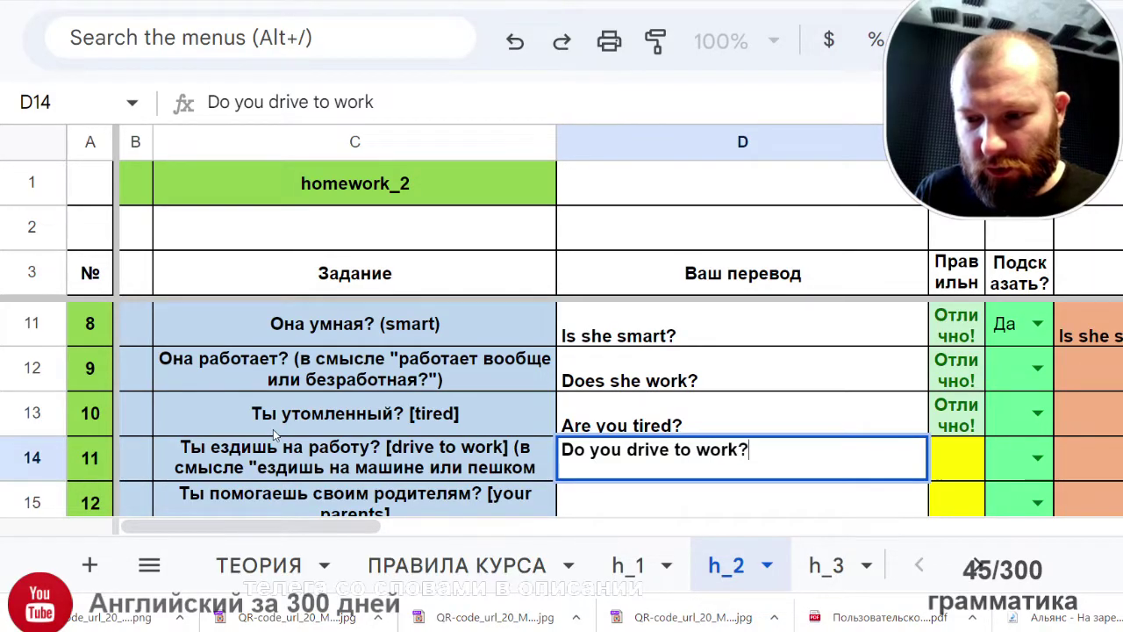
key("Return")
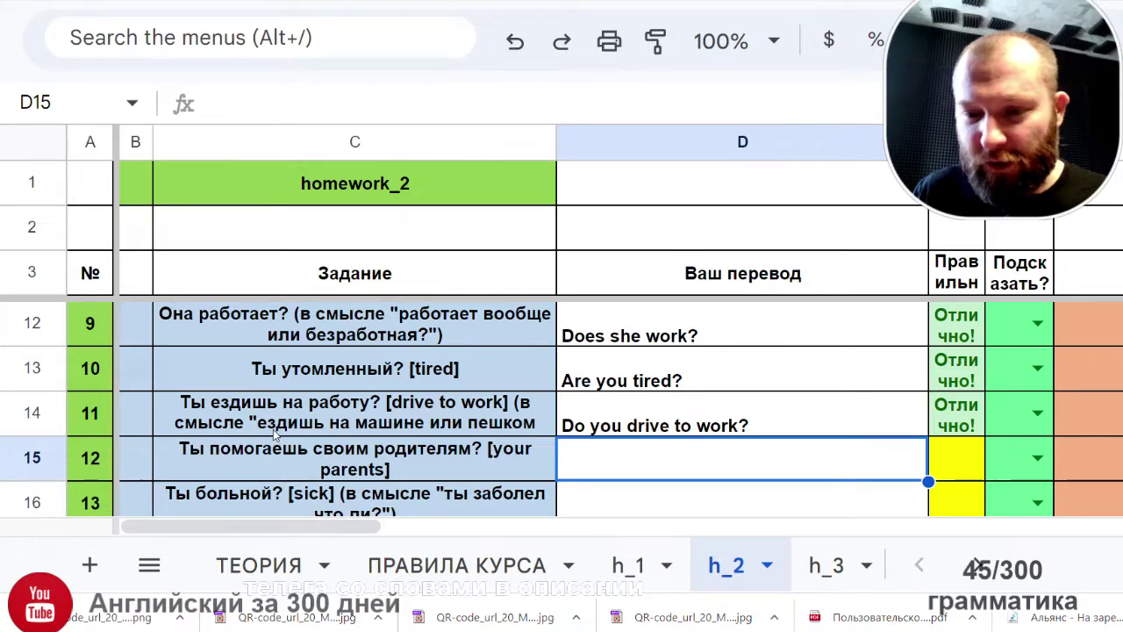
Step: Enter "Do you help your parants?" in D15 as the translation of "Ты помогаешь своим родителям?"
type("Do ")
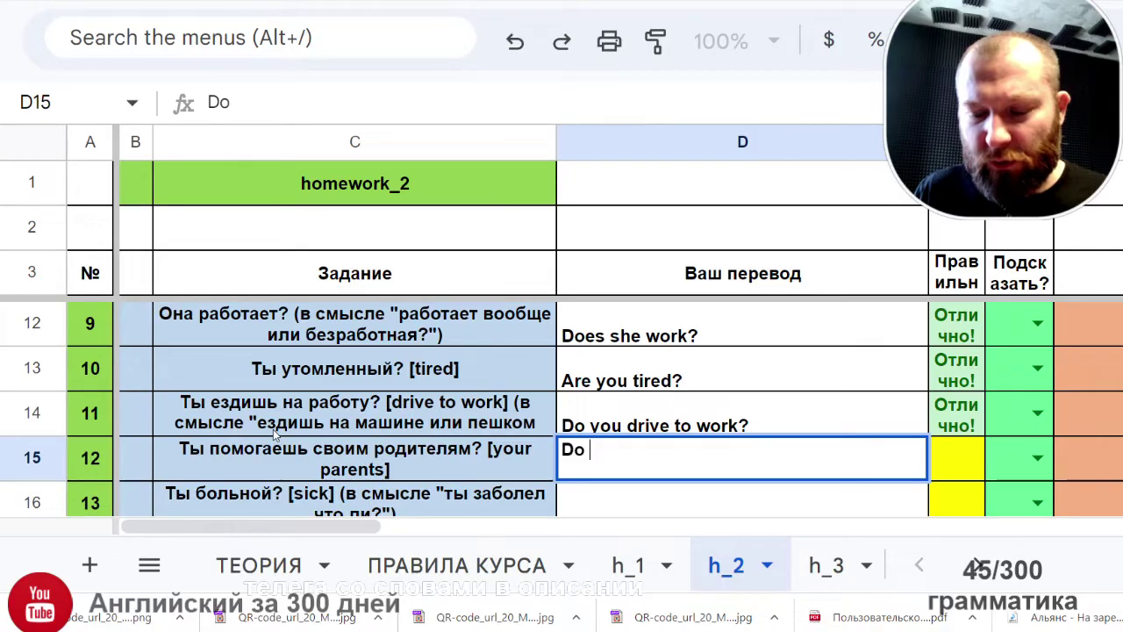
type("you")
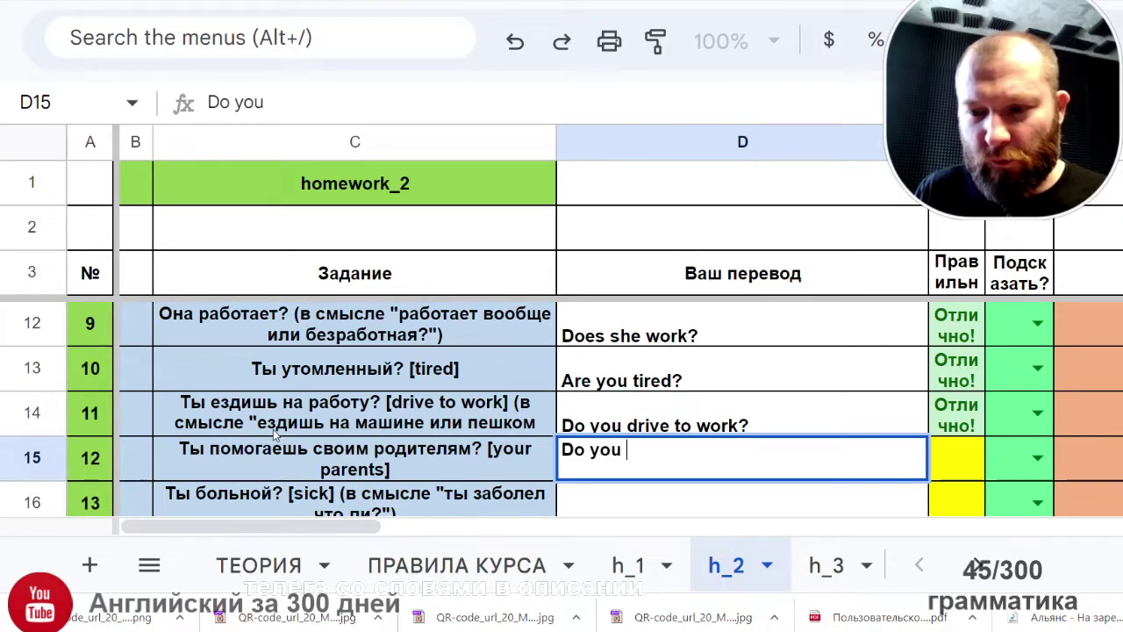
type(" help ")
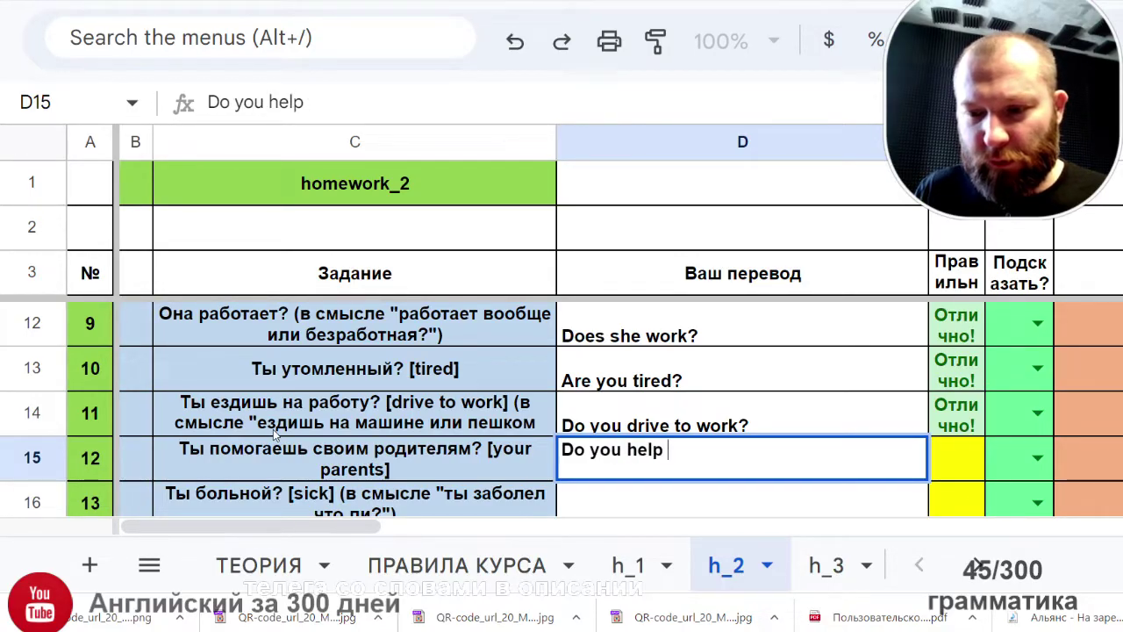
type("your p")
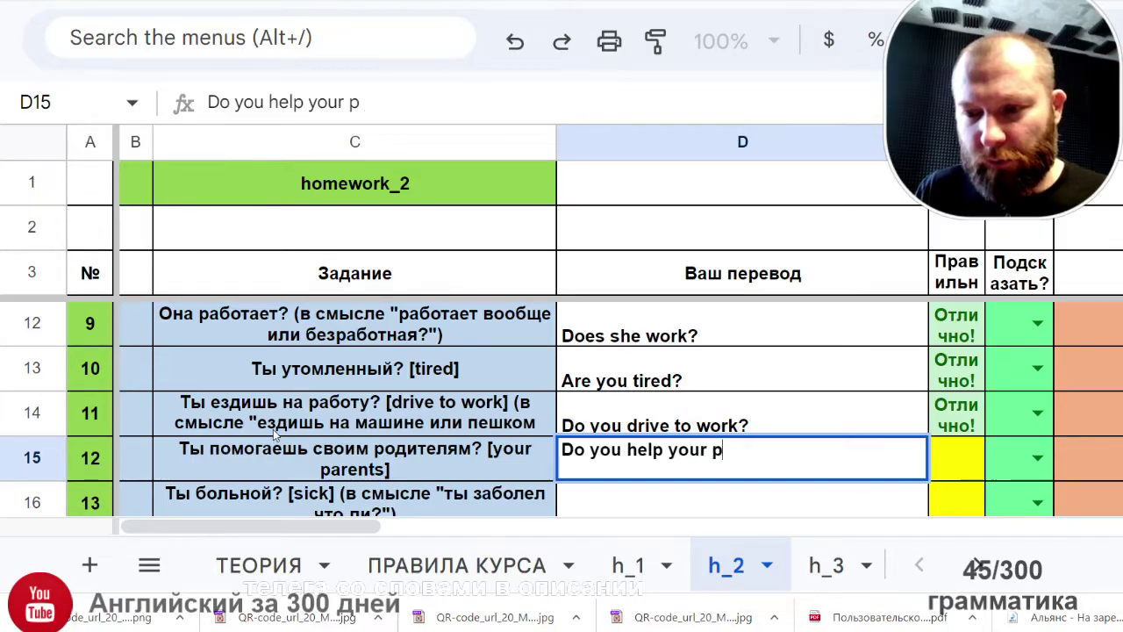
type("arants?")
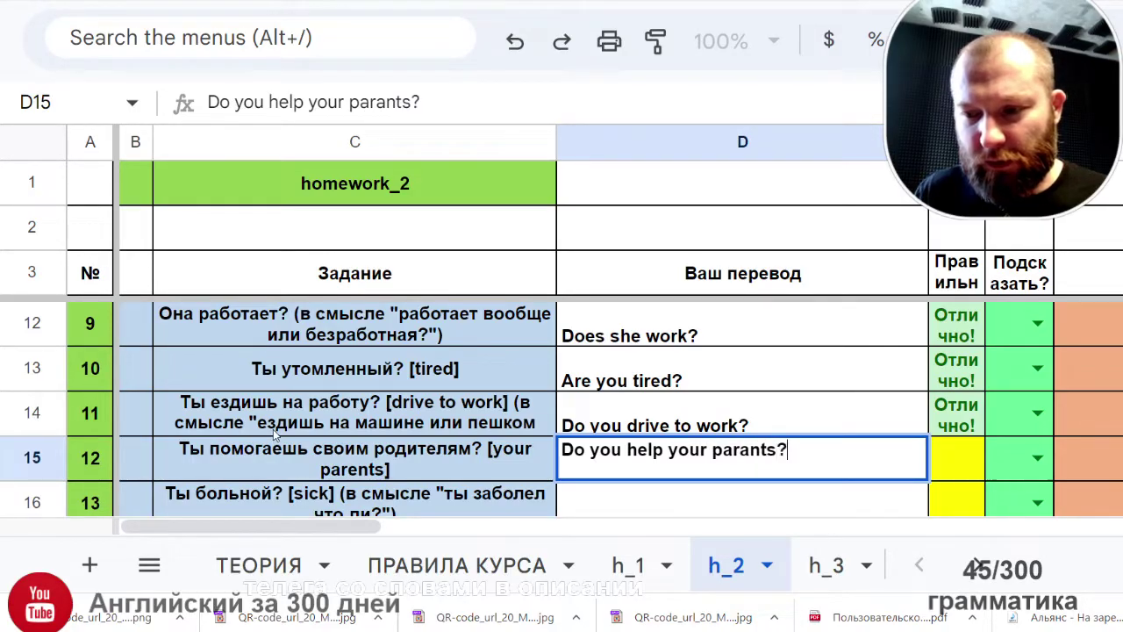
key("Return")
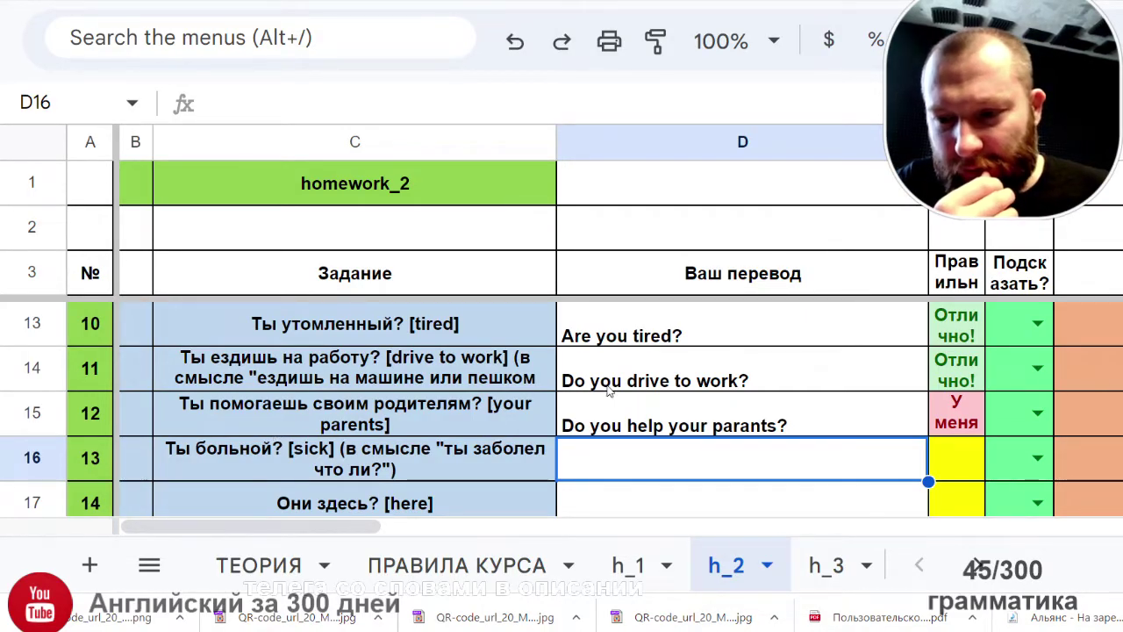
Step: Correct the spelling of the last word in D15 so the answer reads "Do you help your parents?"
double_click(741, 420)
left_click(749, 413)
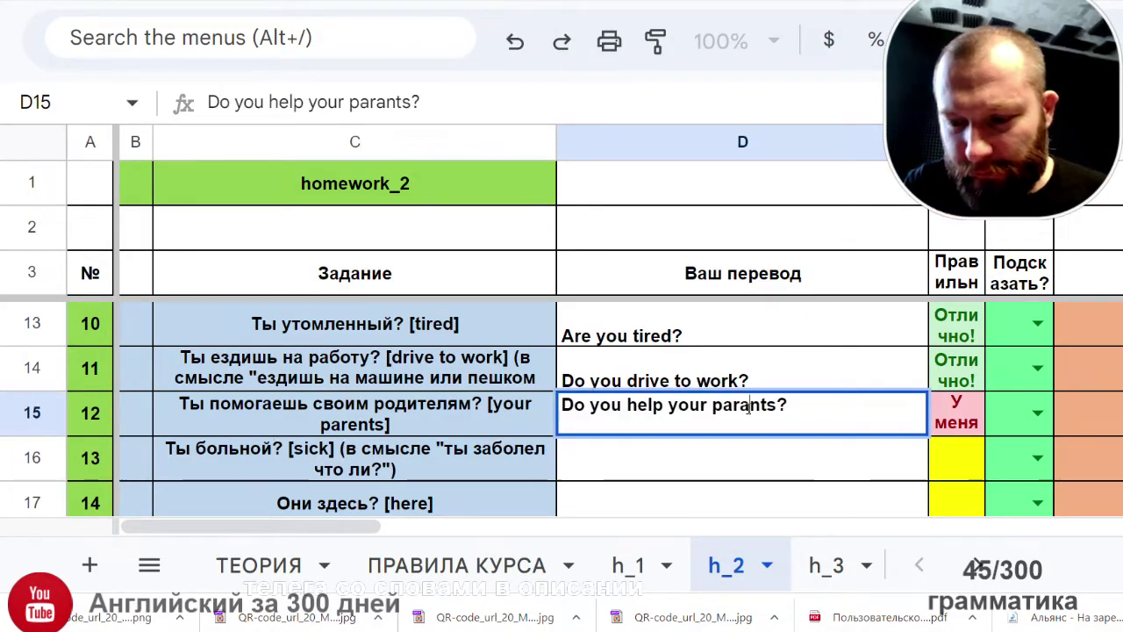
key("BackSpace")
type("e")
key("Return")
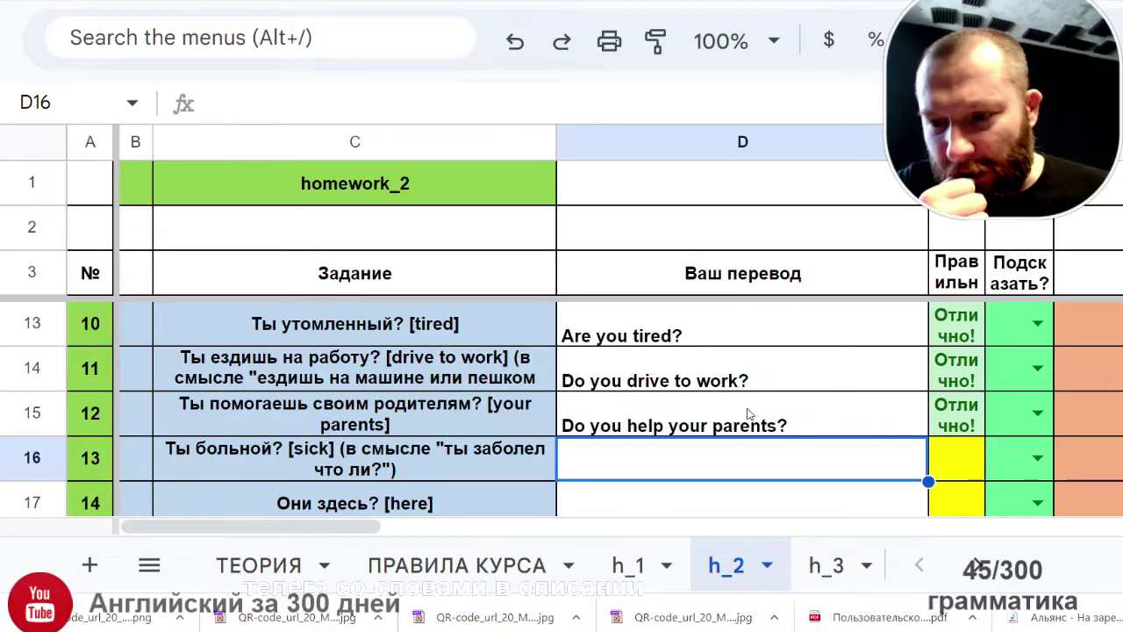
Step: Fill in D16 with "Are you sick?" as the translation of "Ты больной?"
scroll(740, 499, "down", 1)
scroll(743, 451, "up", 1)
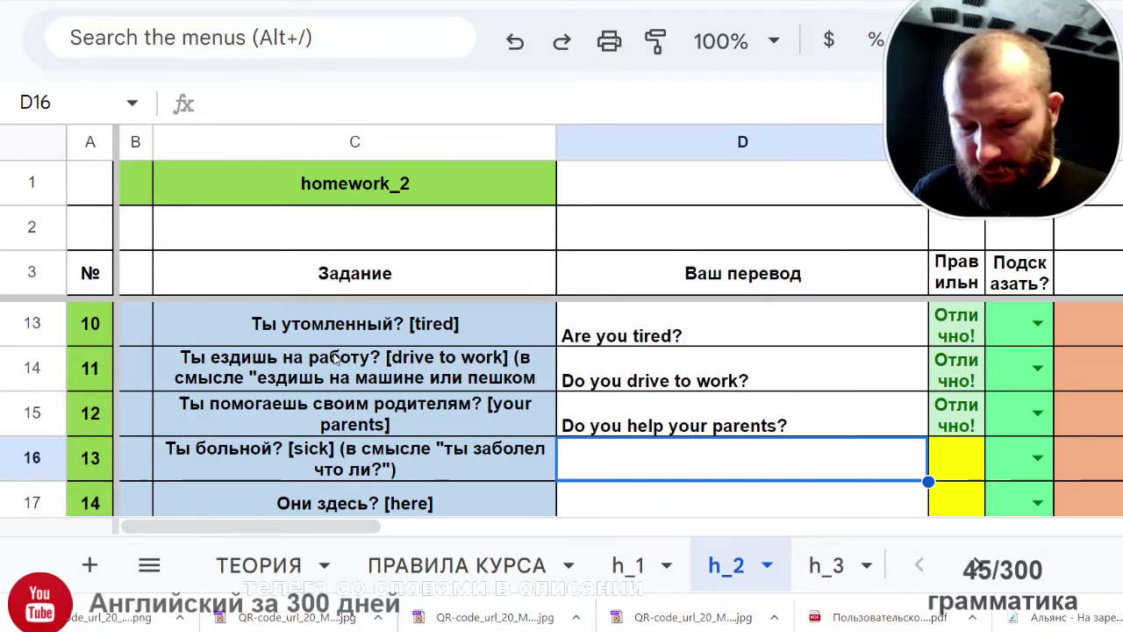
type("Are yo")
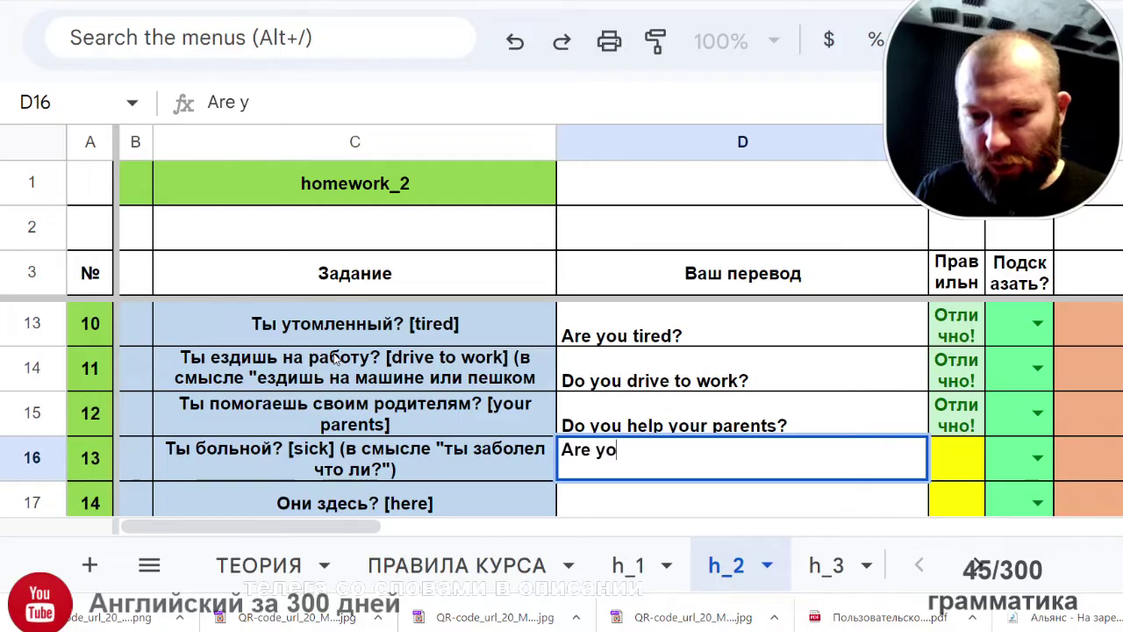
type("u sick?")
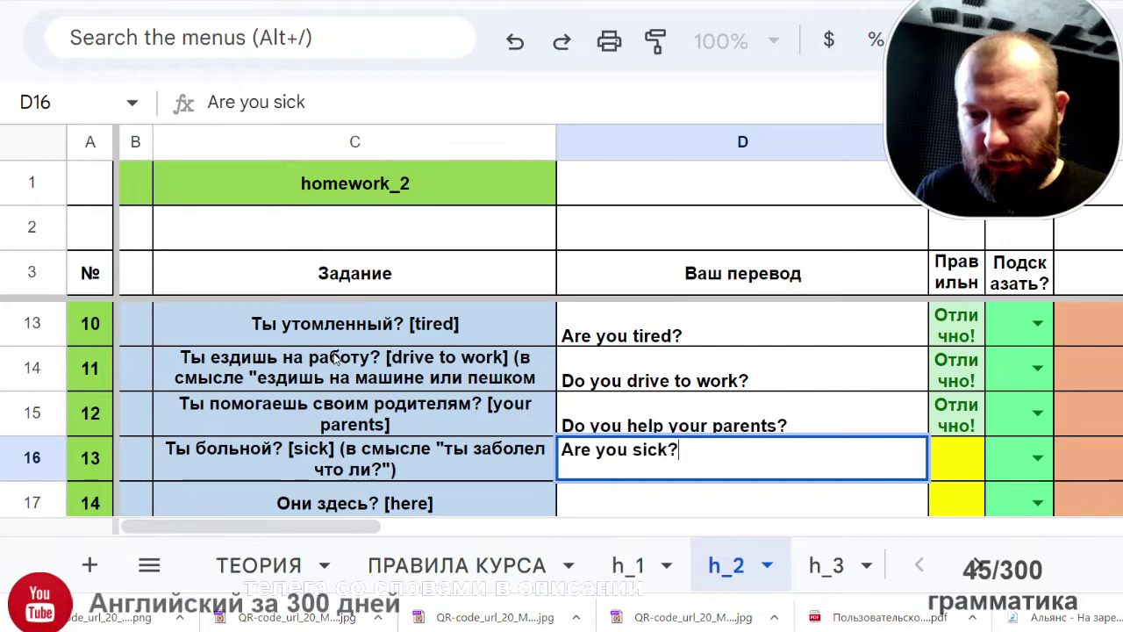
key("Return")
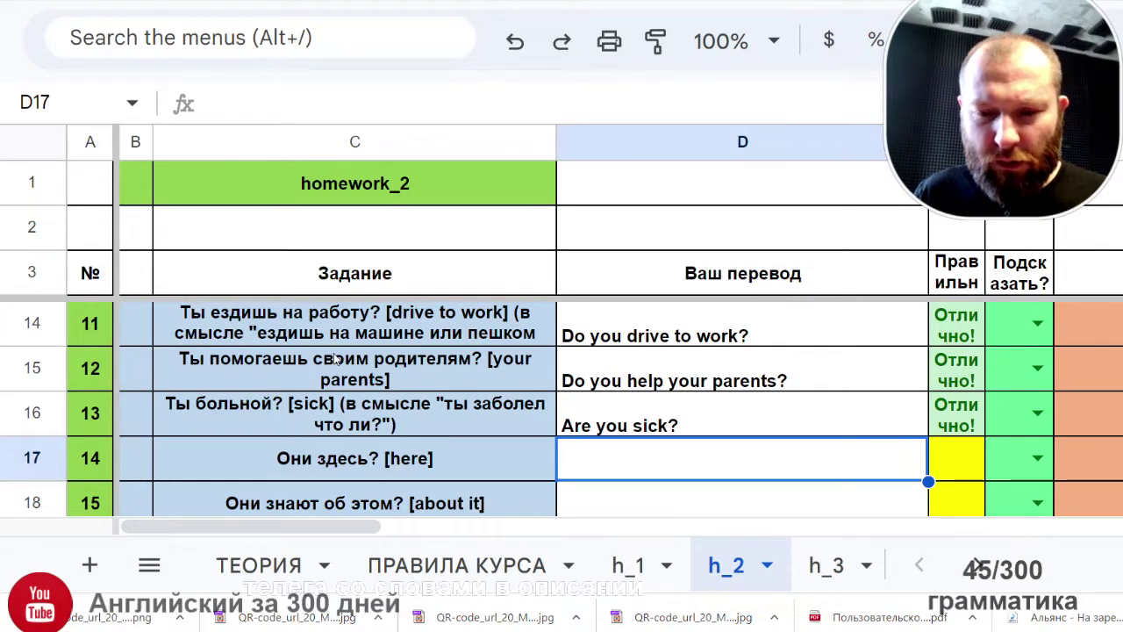
Step: Enter "Are they here?" in D17 as the translation of "Они здесь?"
type("Ere")
key("BackSpace")
key("BackSpace")
key("BackSpace")
type("a")
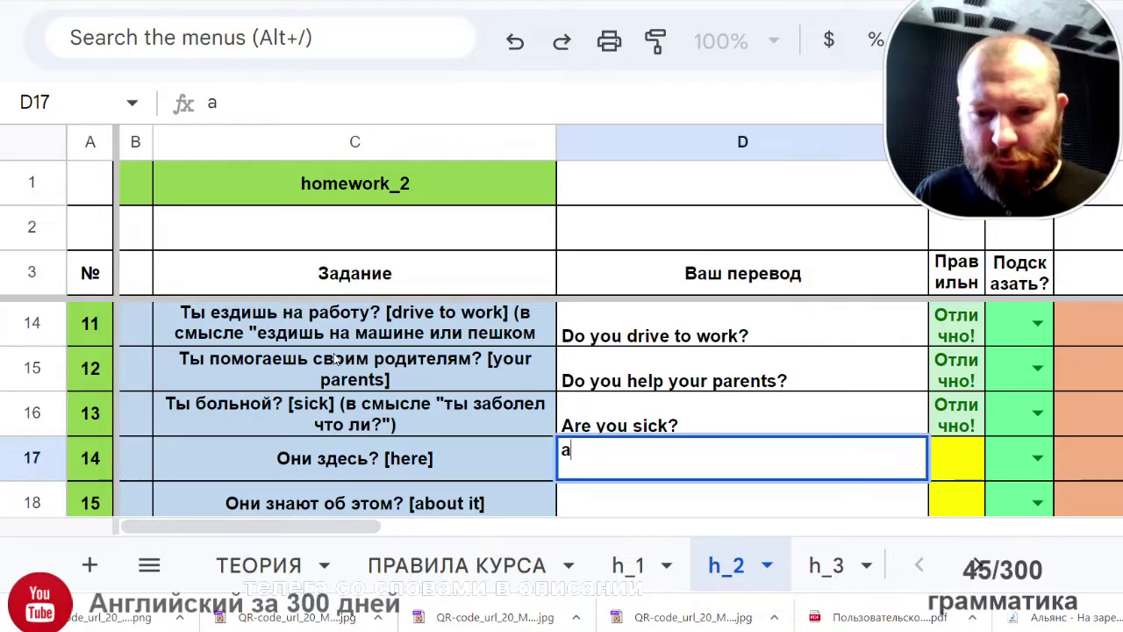
type("re")
key("BackSpace")
key("BackSpace")
type("Are the")
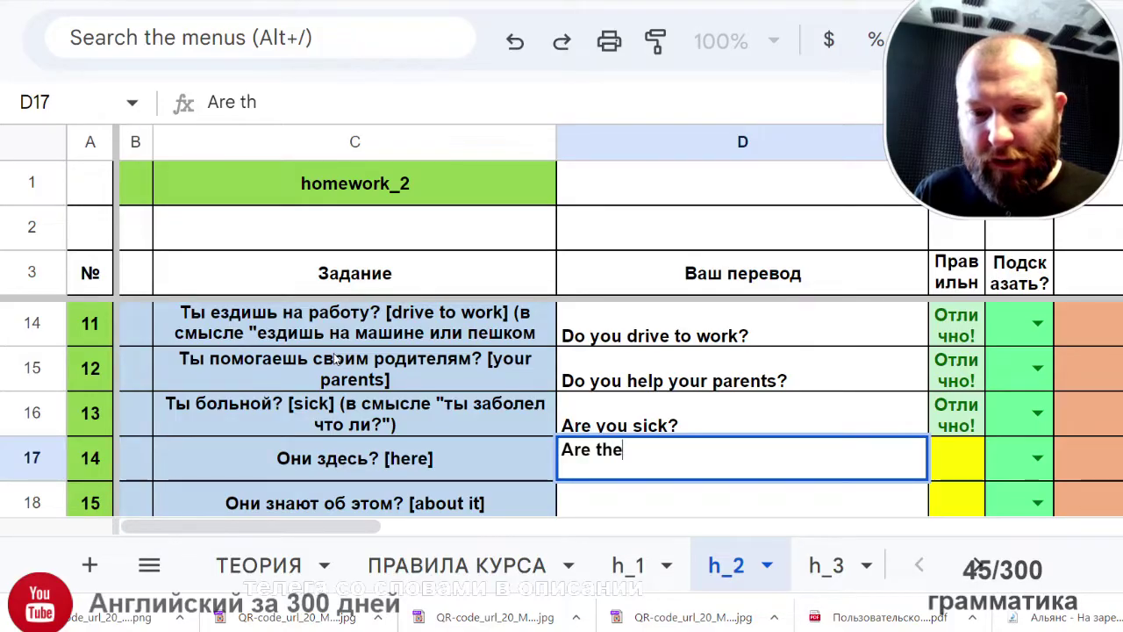
type("y here?")
key("Return")
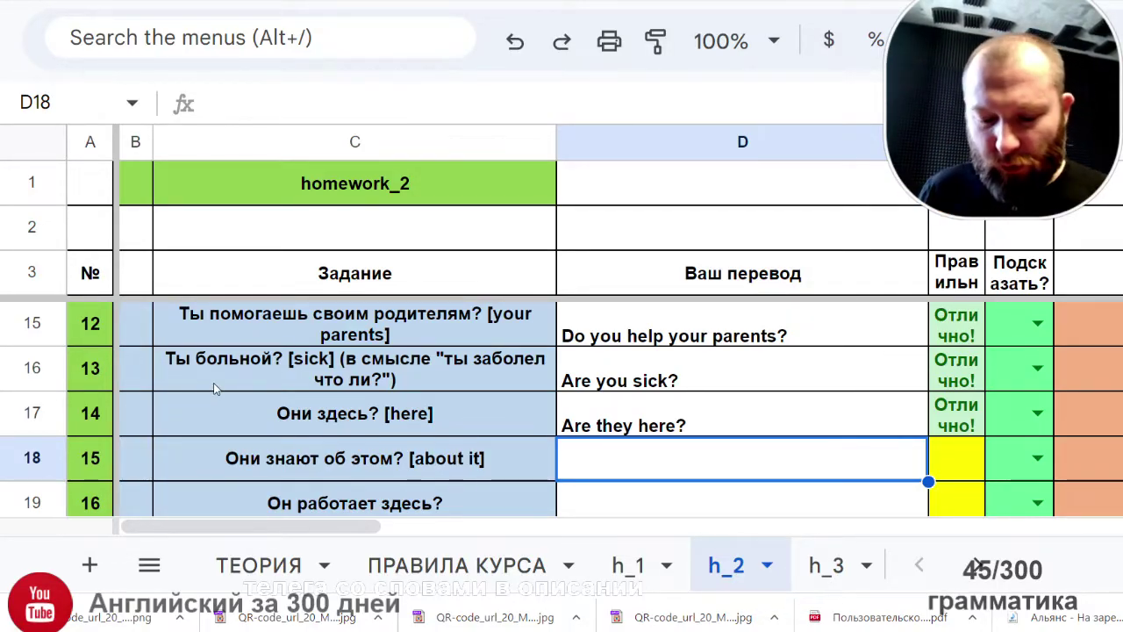
Step: Fill in D18 with "Do they know about it?" as the translation of "Они знают об этом?"
type("D")
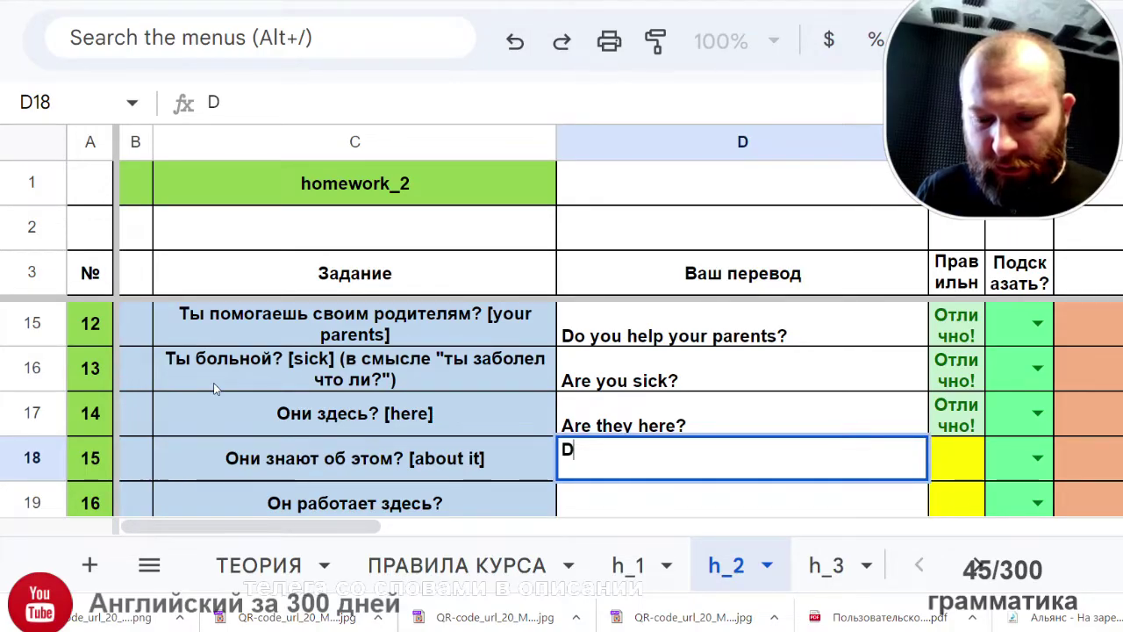
key("BackSpace")
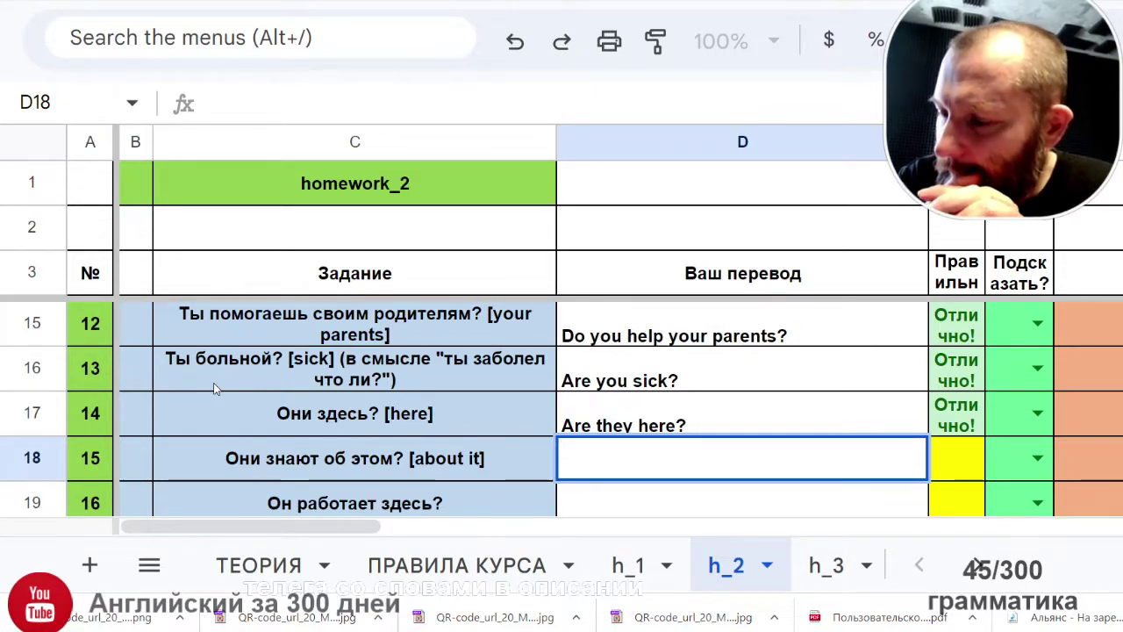
type("Do ")
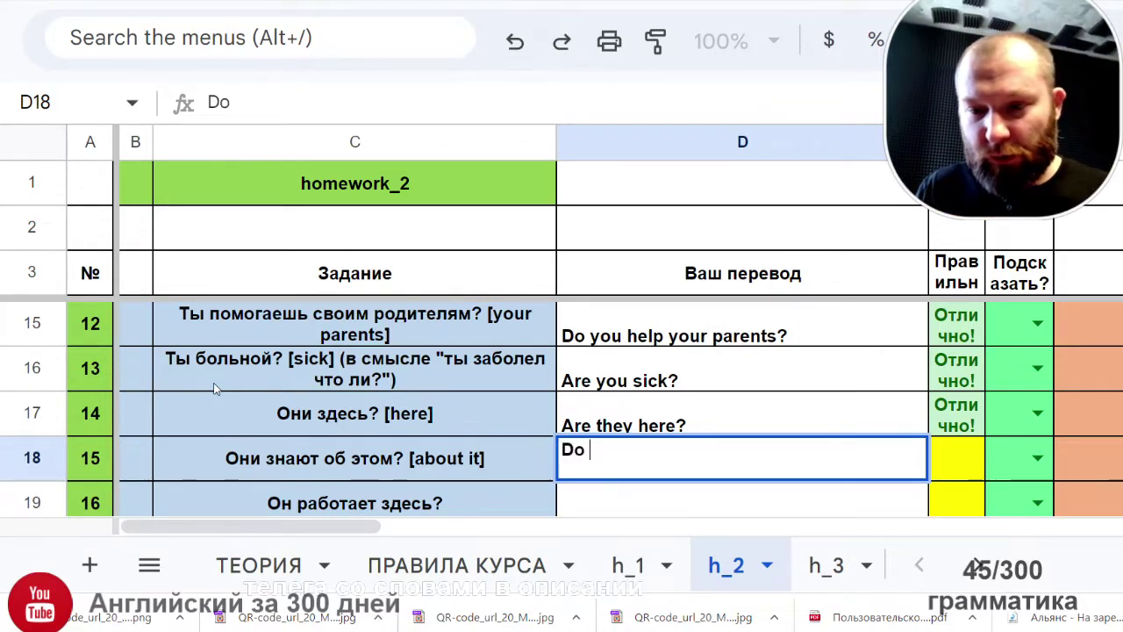
type("they know ")
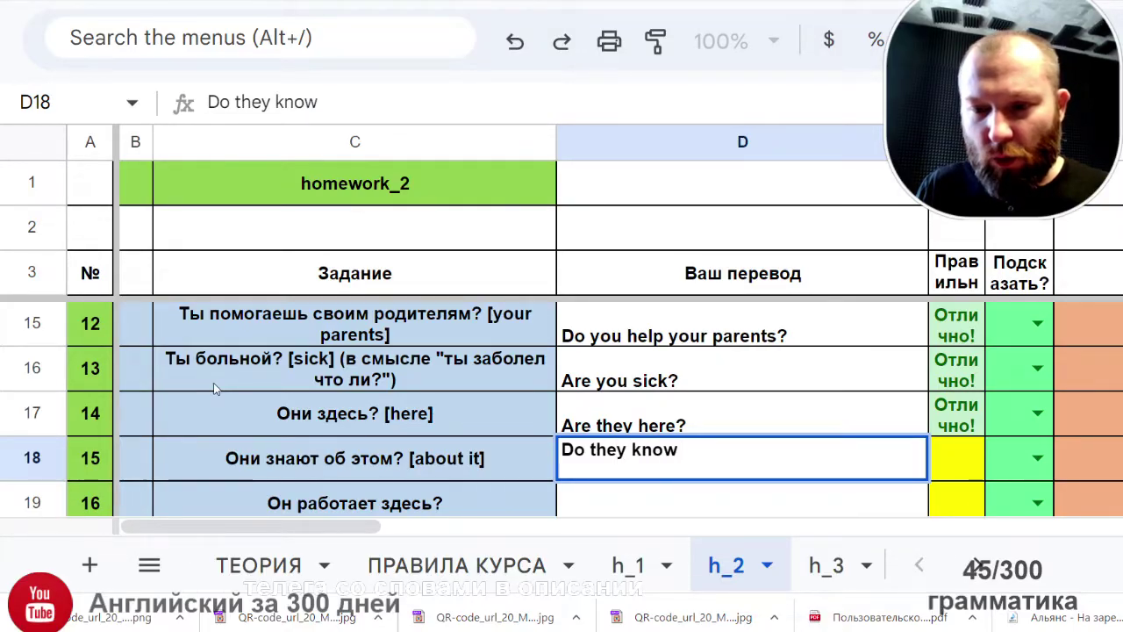
type("about ")
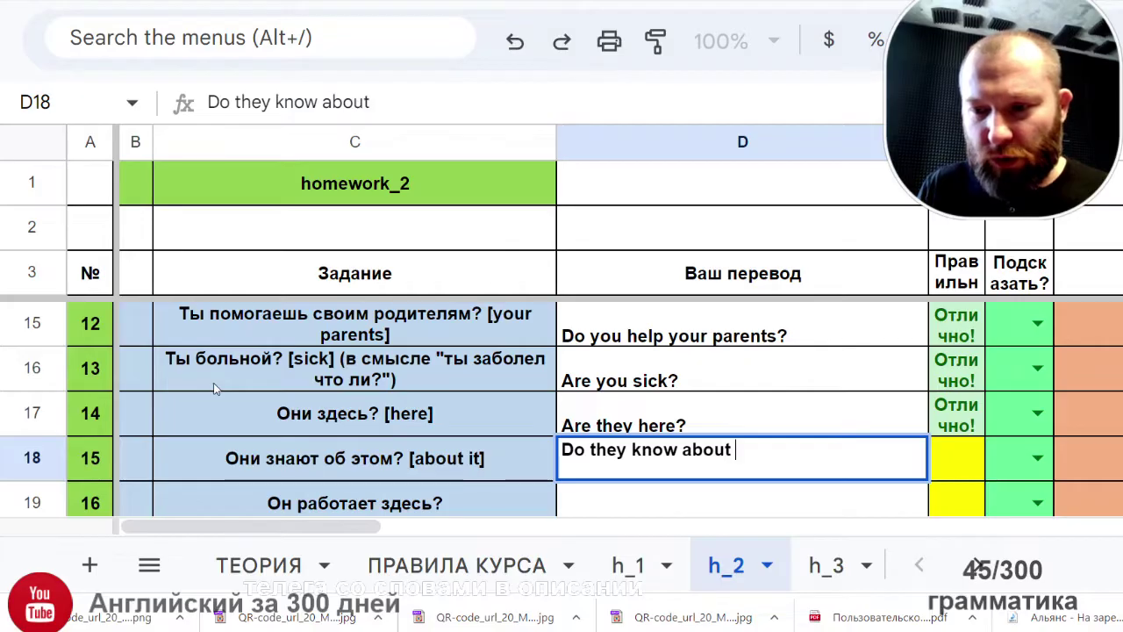
type("it?")
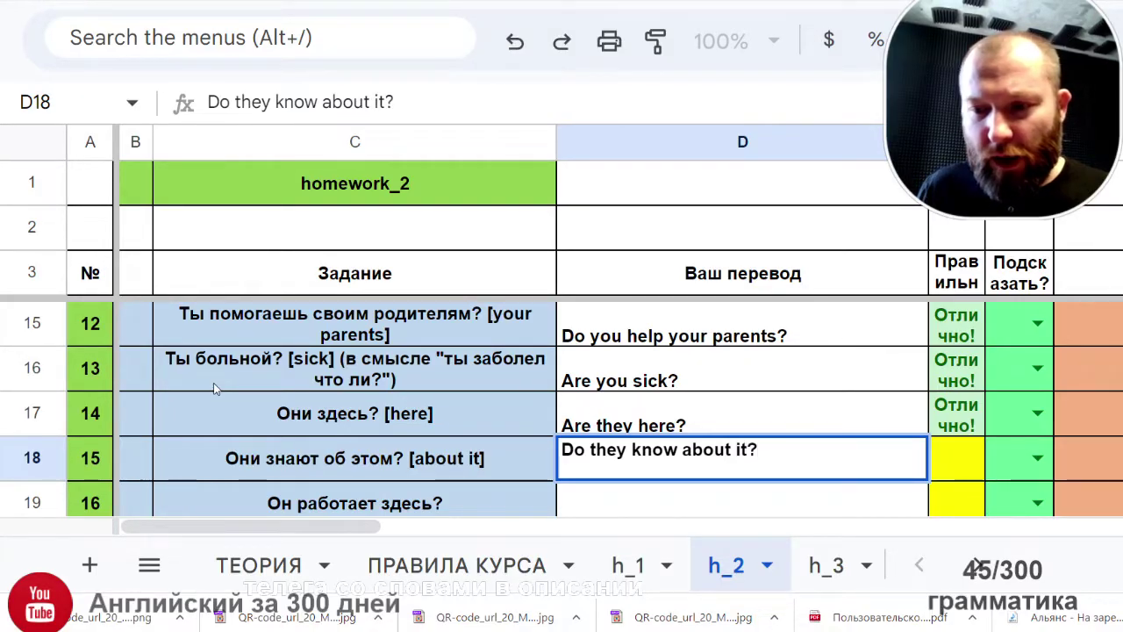
key("Return")
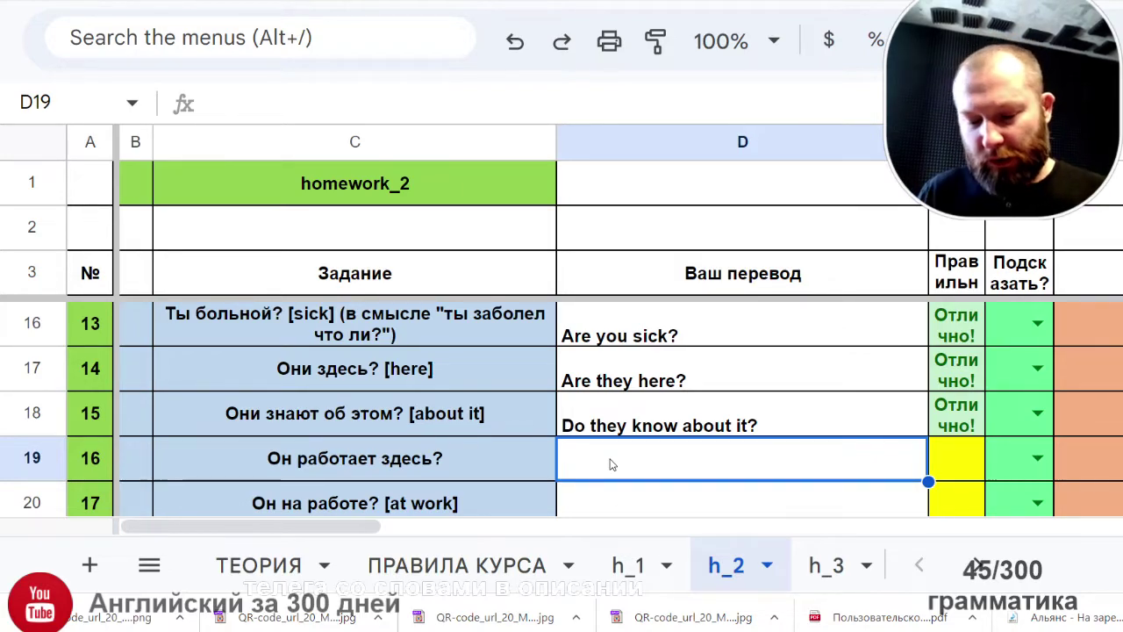
type("Sjo")
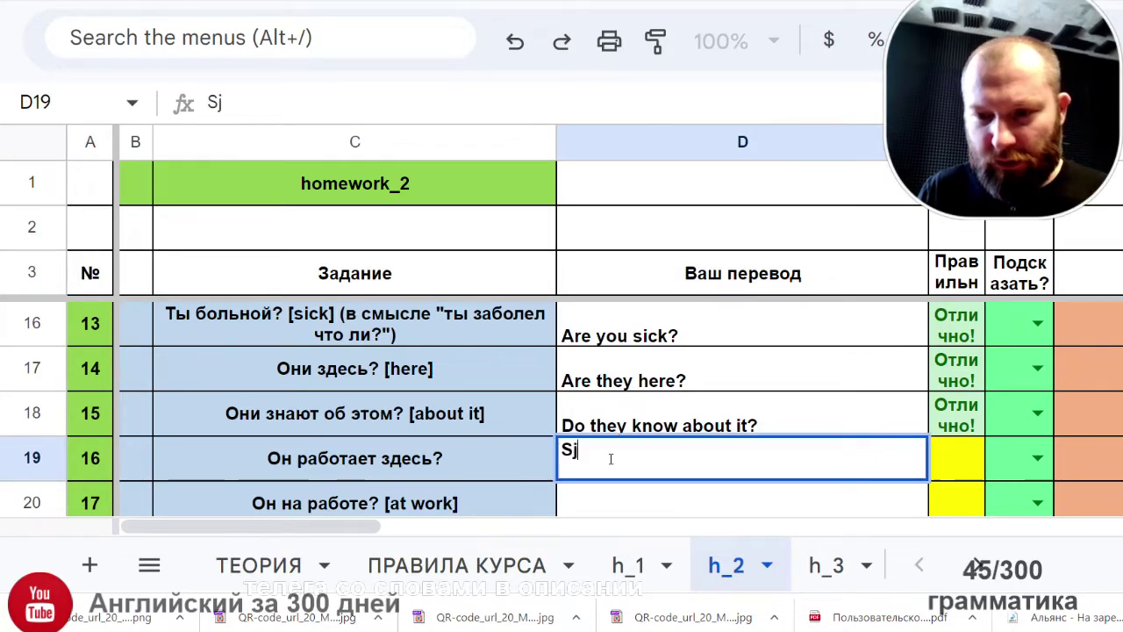
key("BackSpace")
key("BackSpace")
key("BackSpace")
type("Djo")
key("BackSpace")
key("BackSpace")
key("BackSpace")
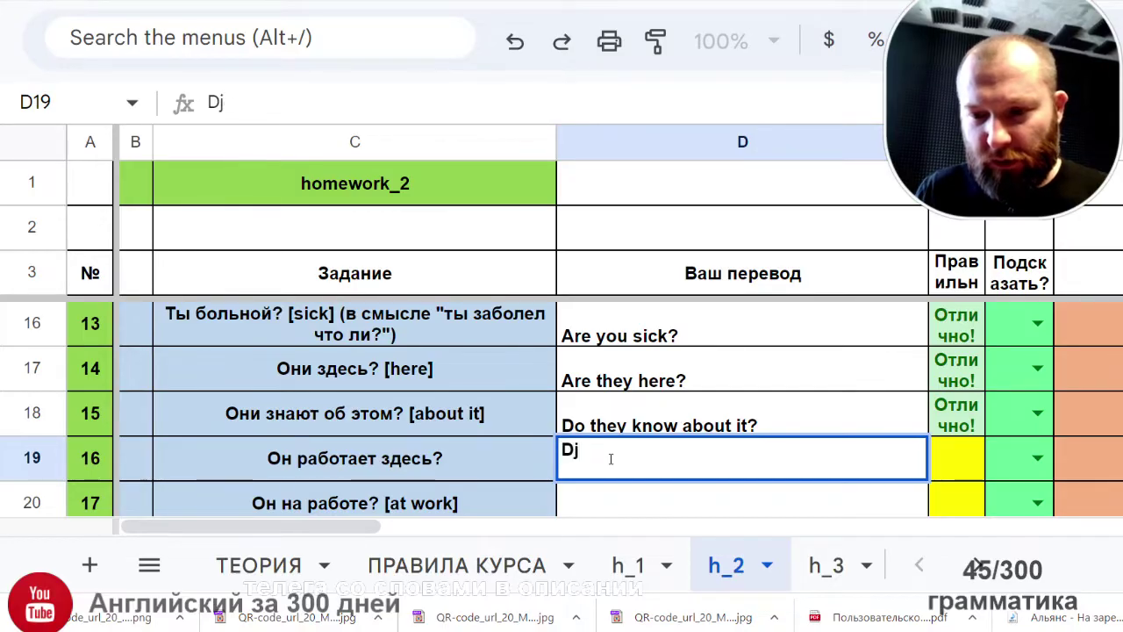
type("S")
key("BackSpace")
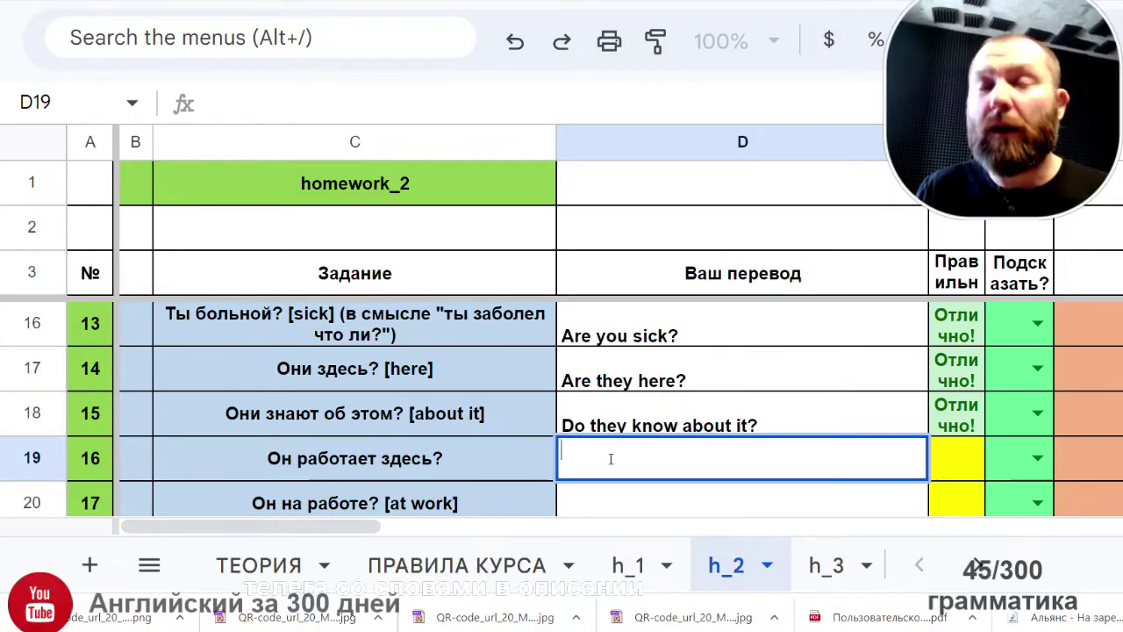
Step: Enter "Does she work here?" in D19 as the translation of "Он работает здесь?"
type("Do")
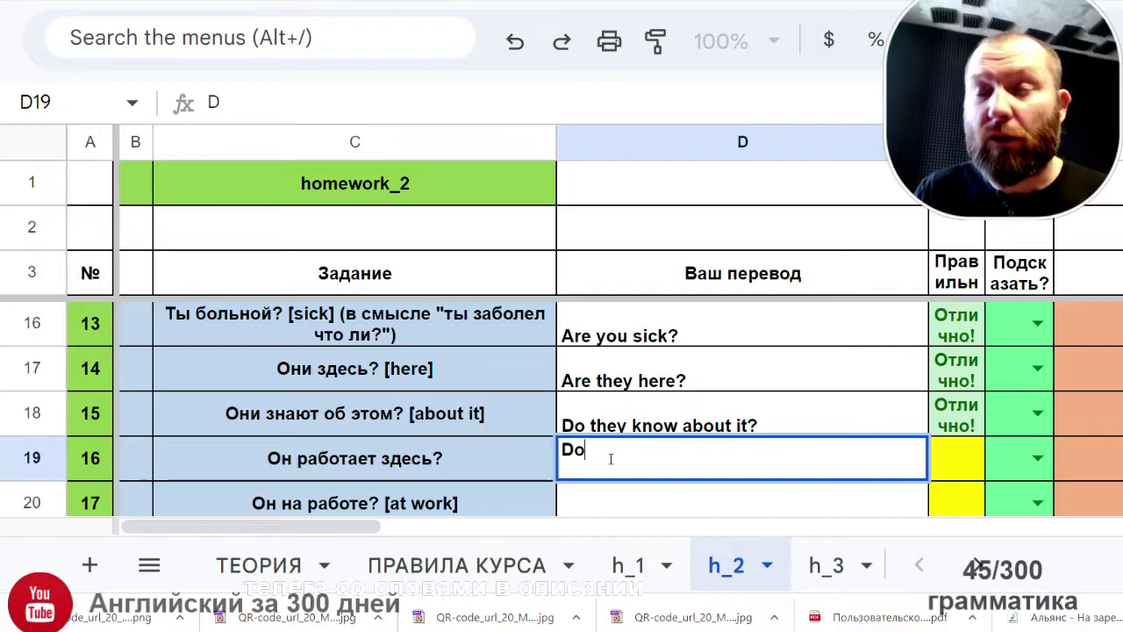
type("es ")
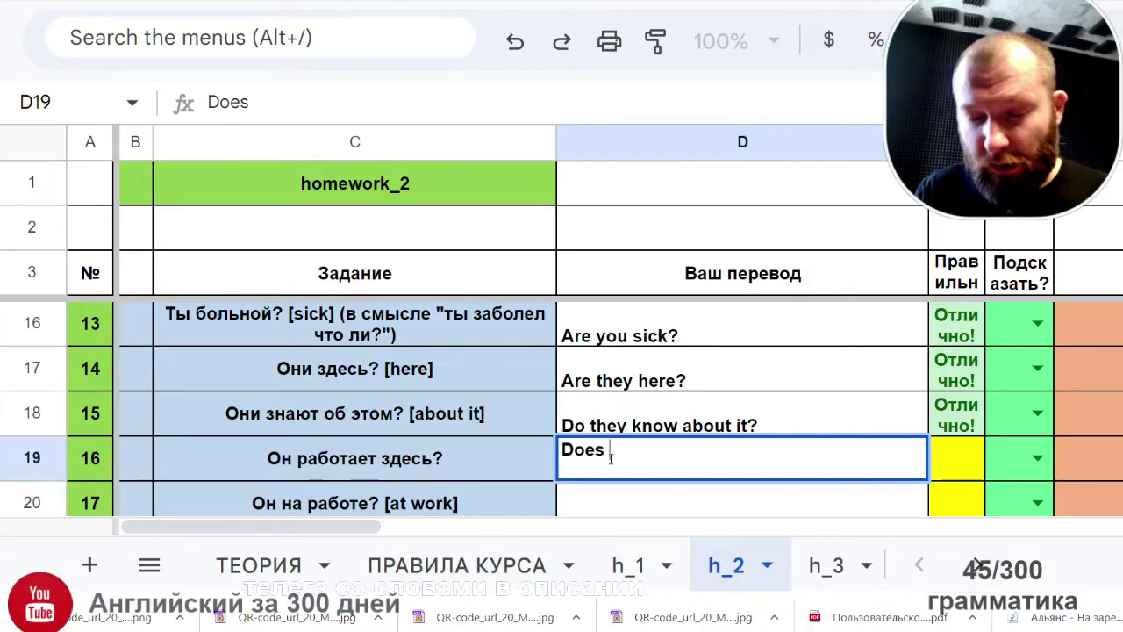
type("she ")
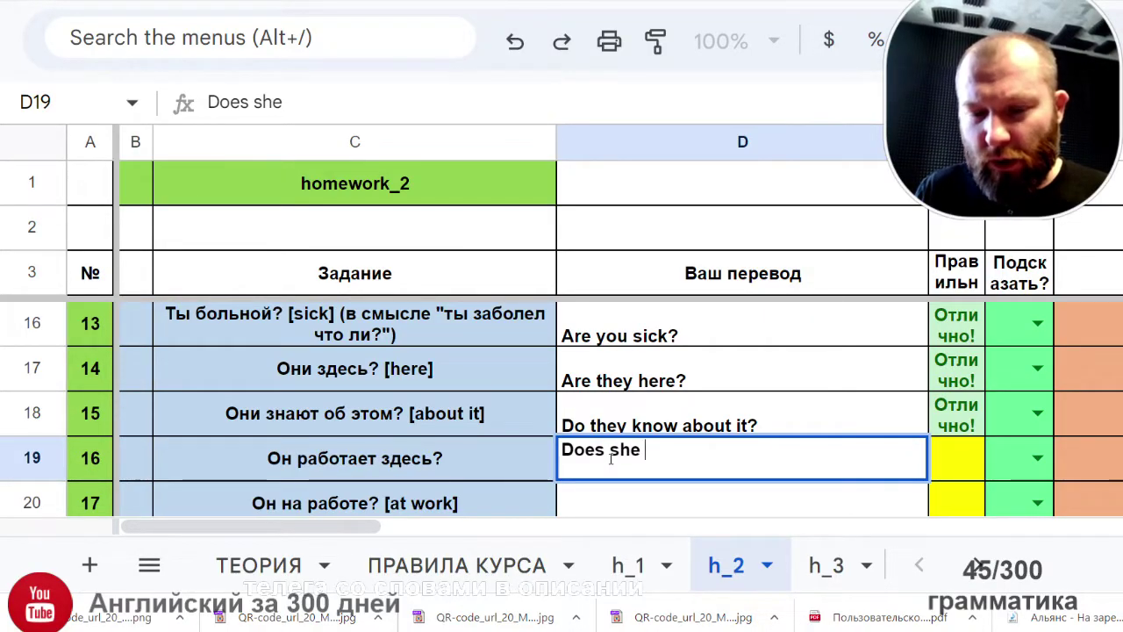
type("w")
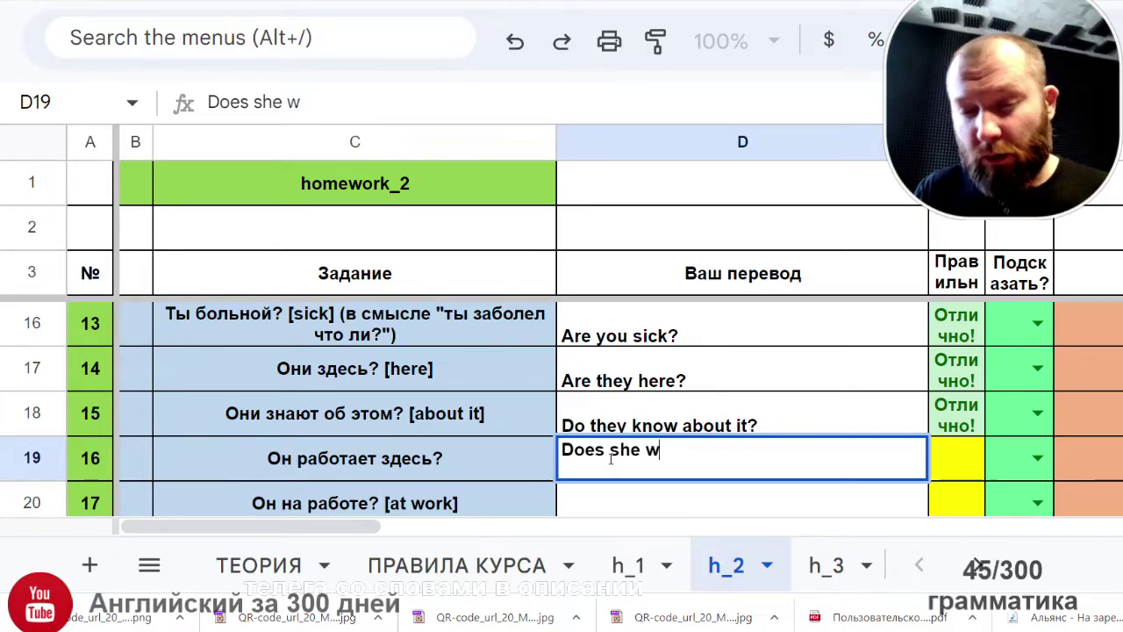
type("ork")
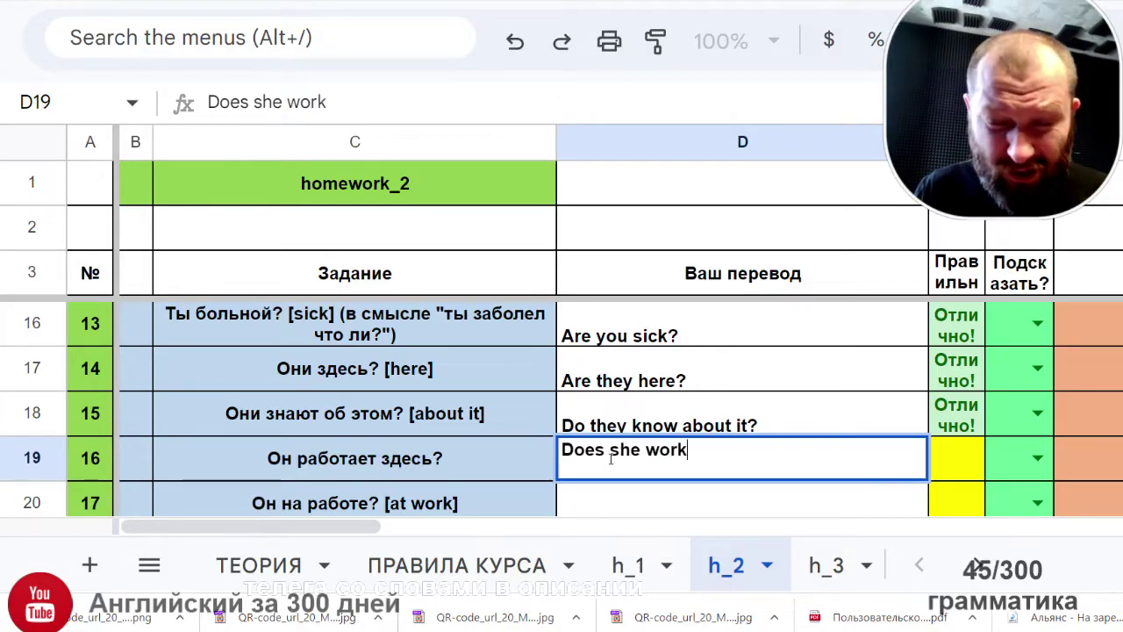
type(" her")
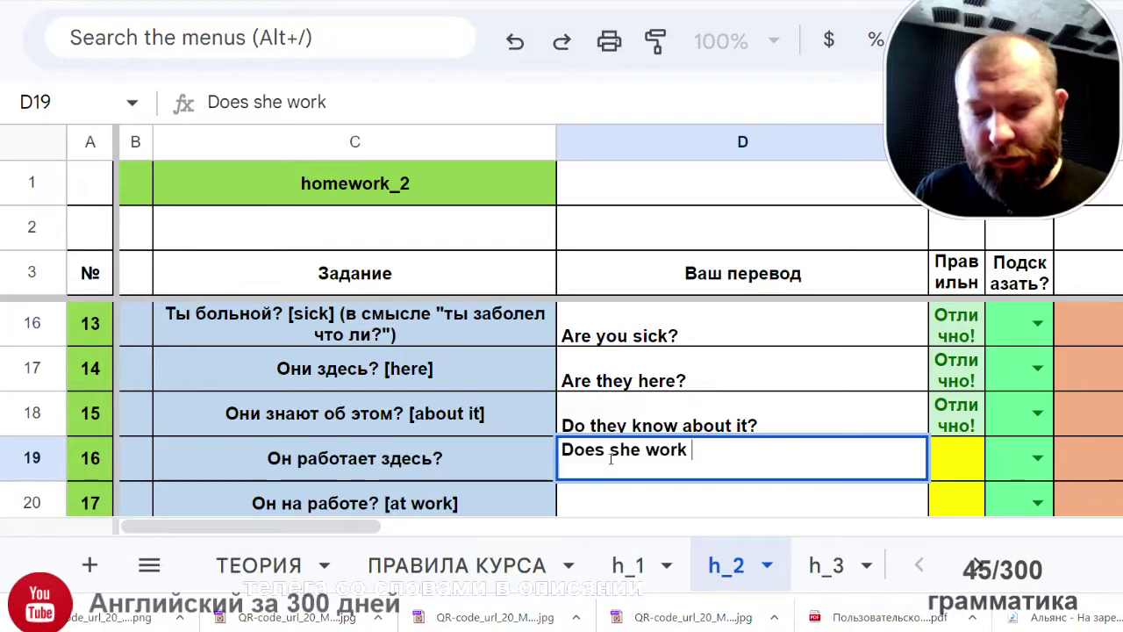
type("e?")
key("Return")
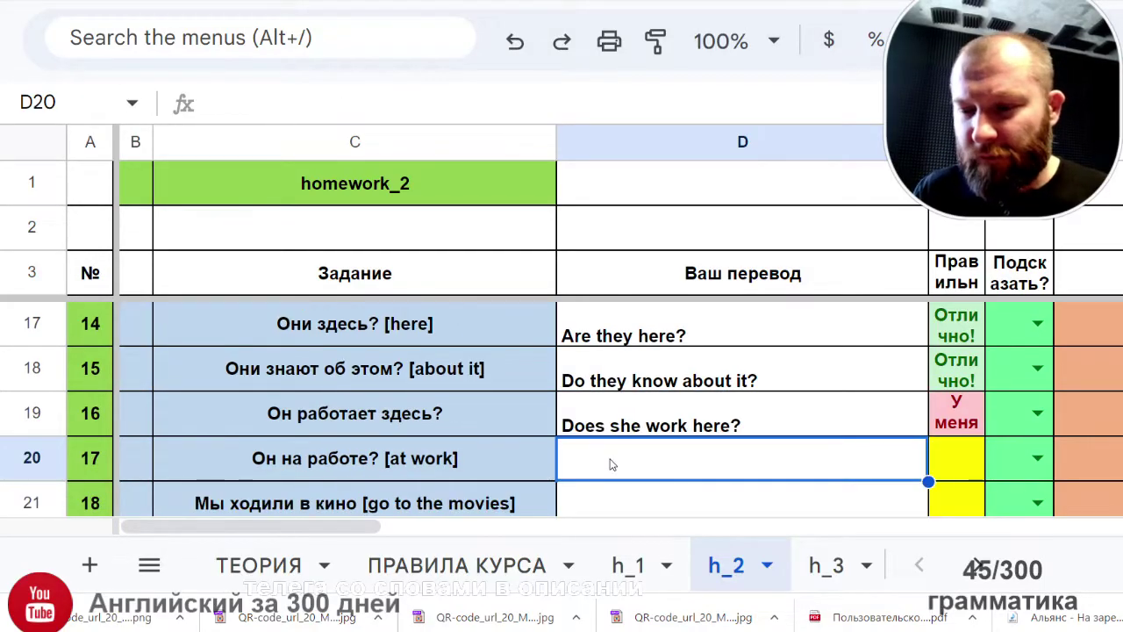
Step: Look up the English translation of "здесь" in Yandex Translate and return to the answer in D19 of the h_2 sheet
left_click(392, 426)
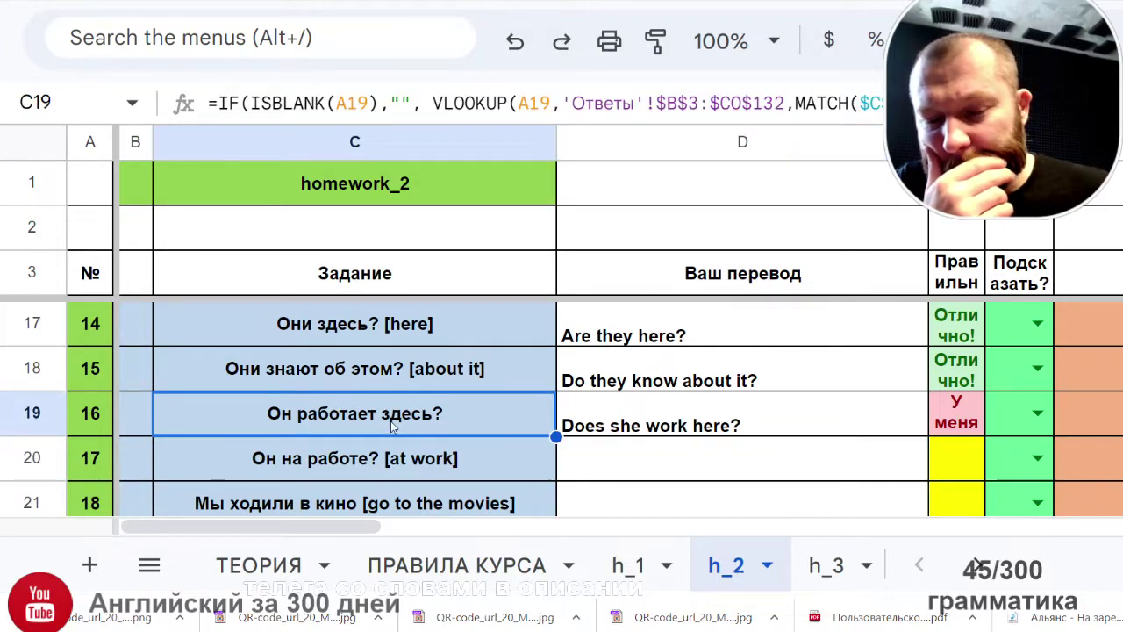
left_click(689, 434)
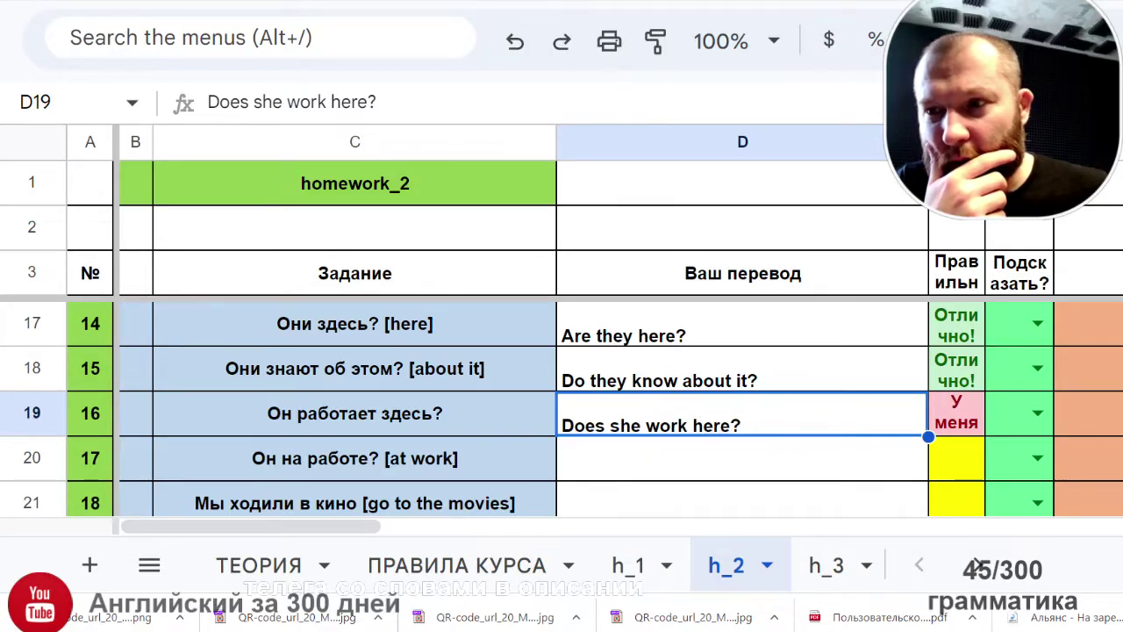
key("ctrl+Tab")
scroll(351, 264, "up", 3)
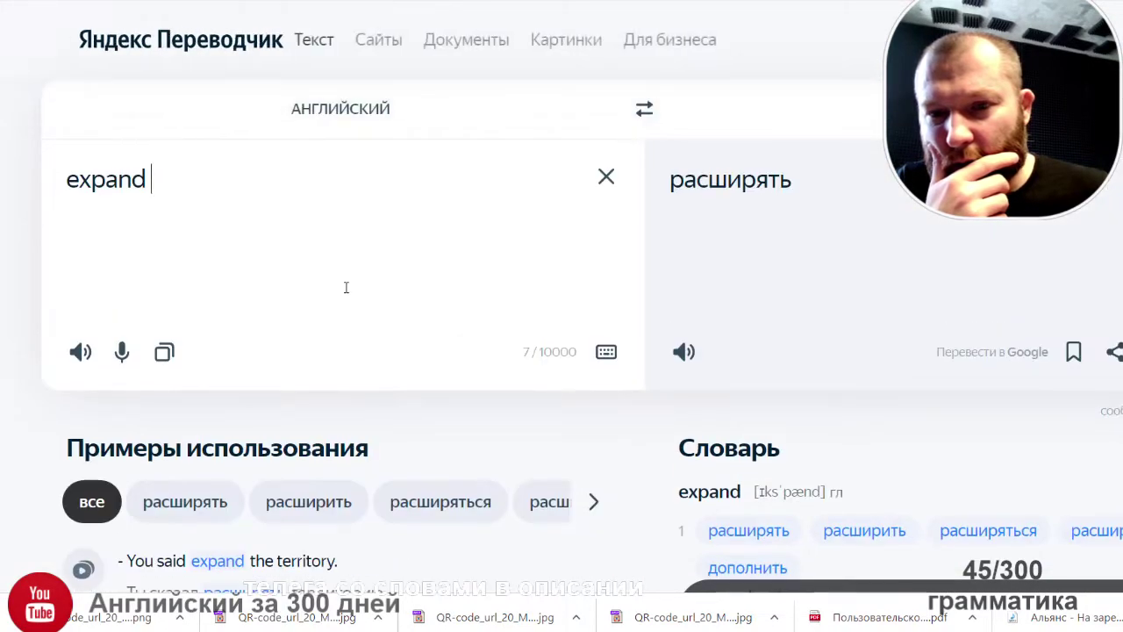
double_click(105, 180)
type("з")
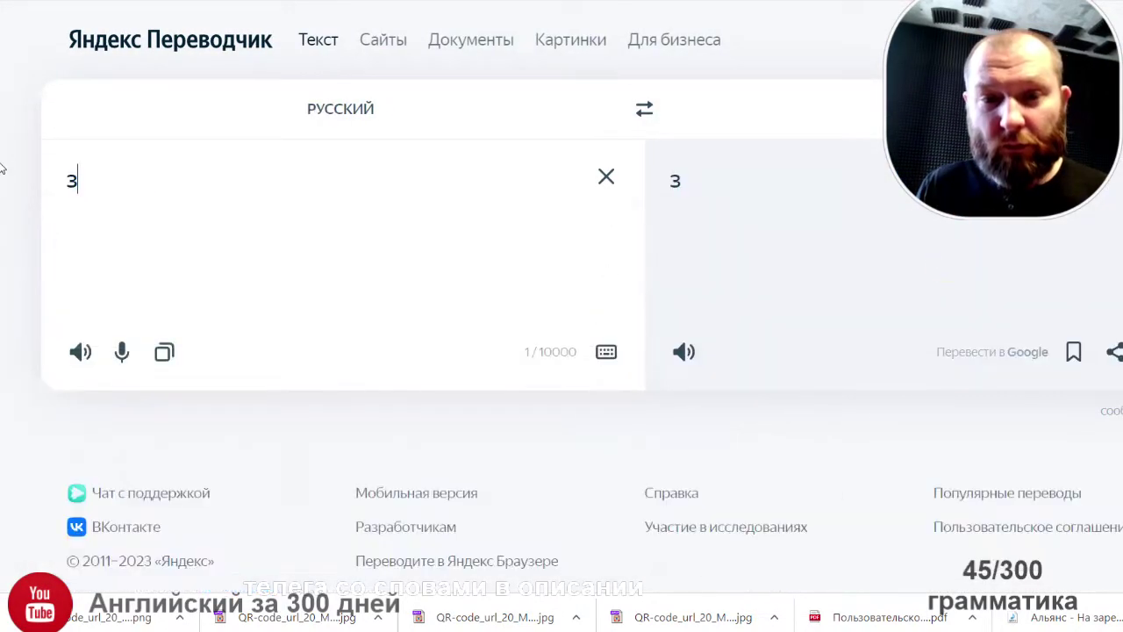
type("десь")
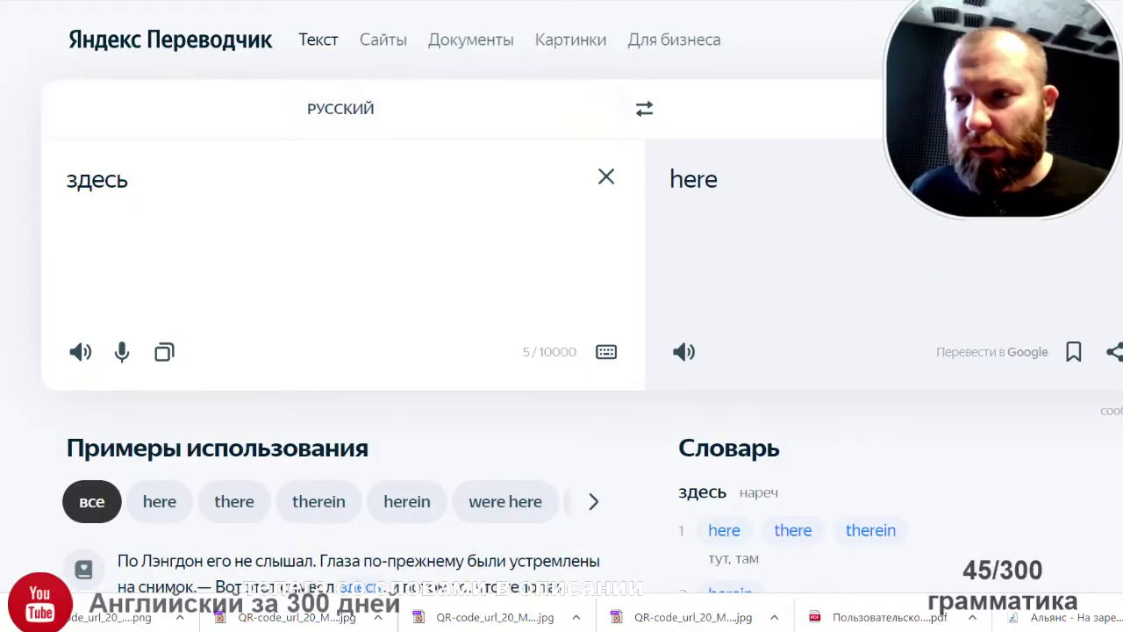
key("alt+Tab")
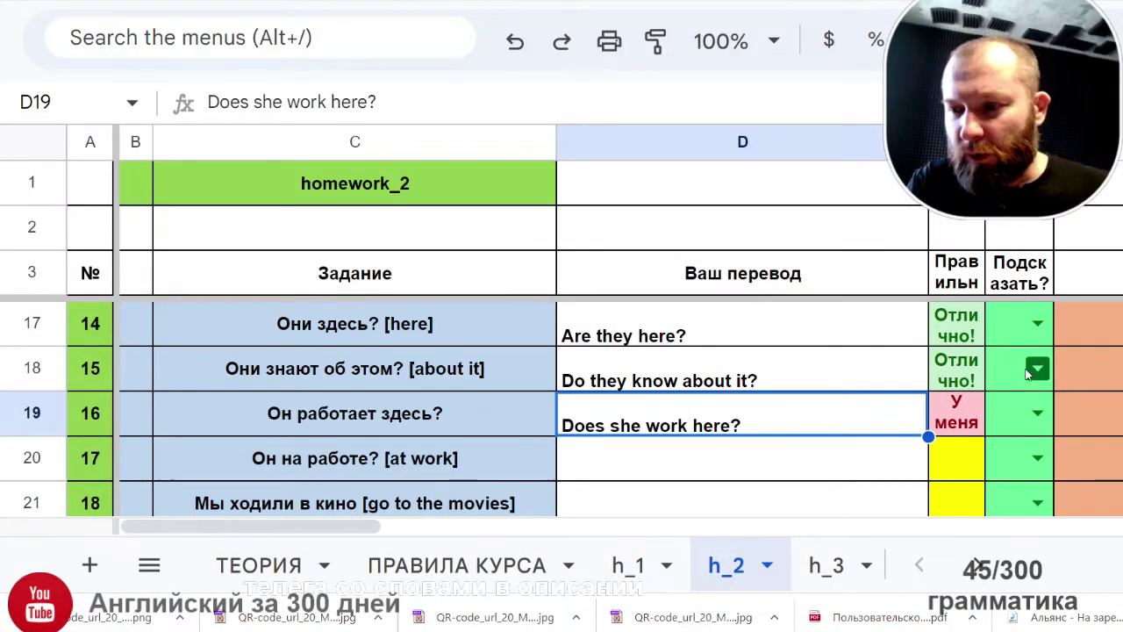
Step: Reveal the answer hint for row 19 with "Да" in F19, and hide it again with "Нет"
left_click(1036, 412)
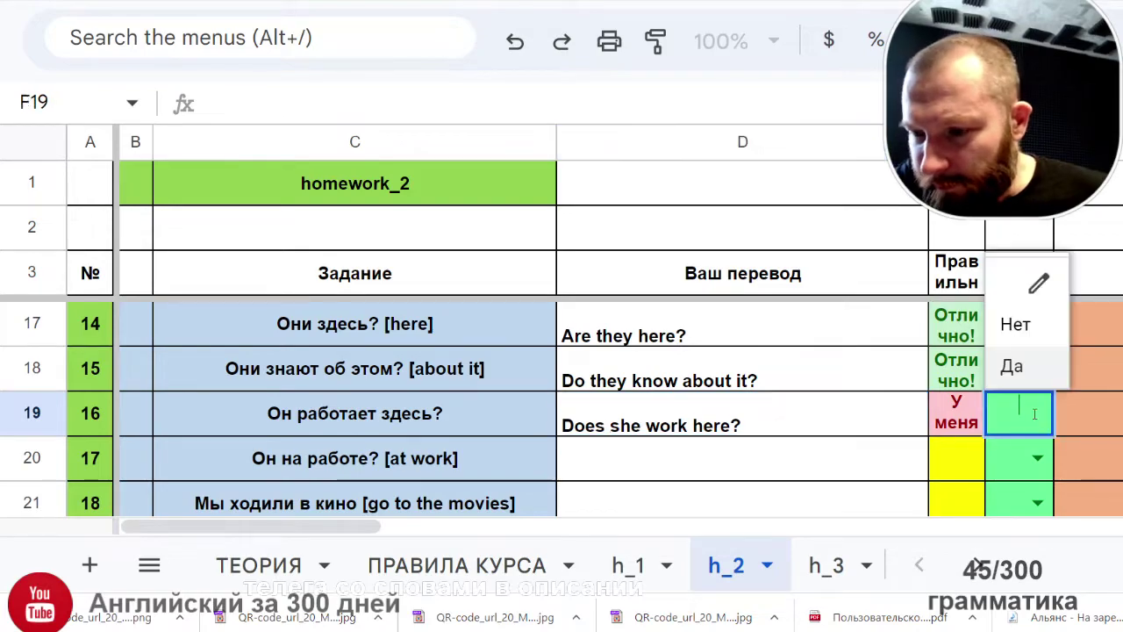
left_click(1012, 366)
left_click(1014, 369)
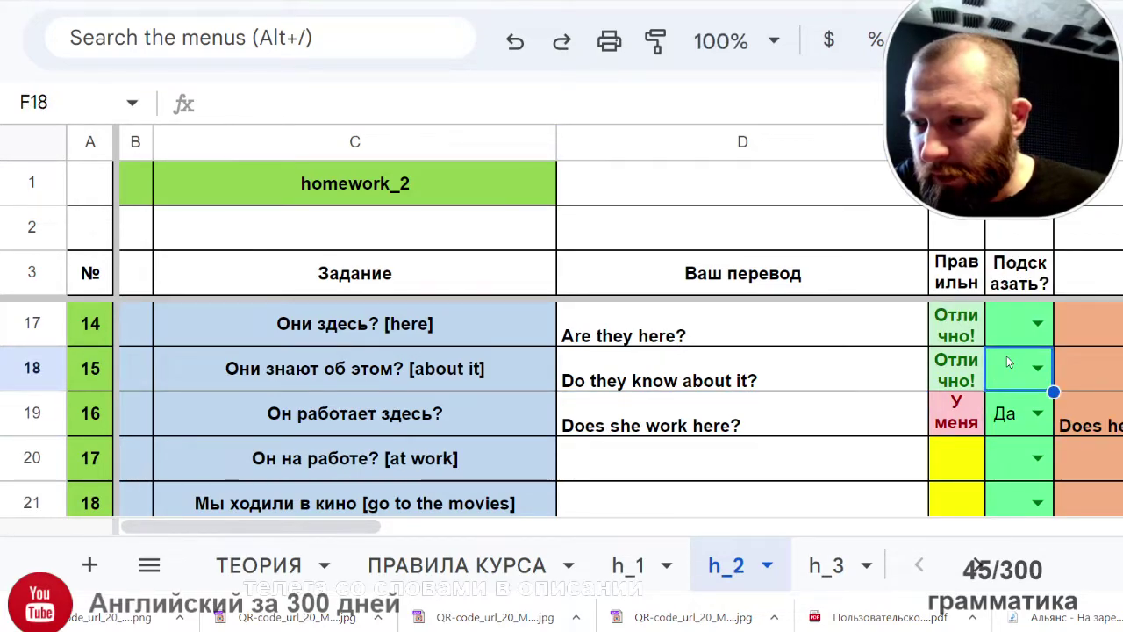
left_click(1038, 414)
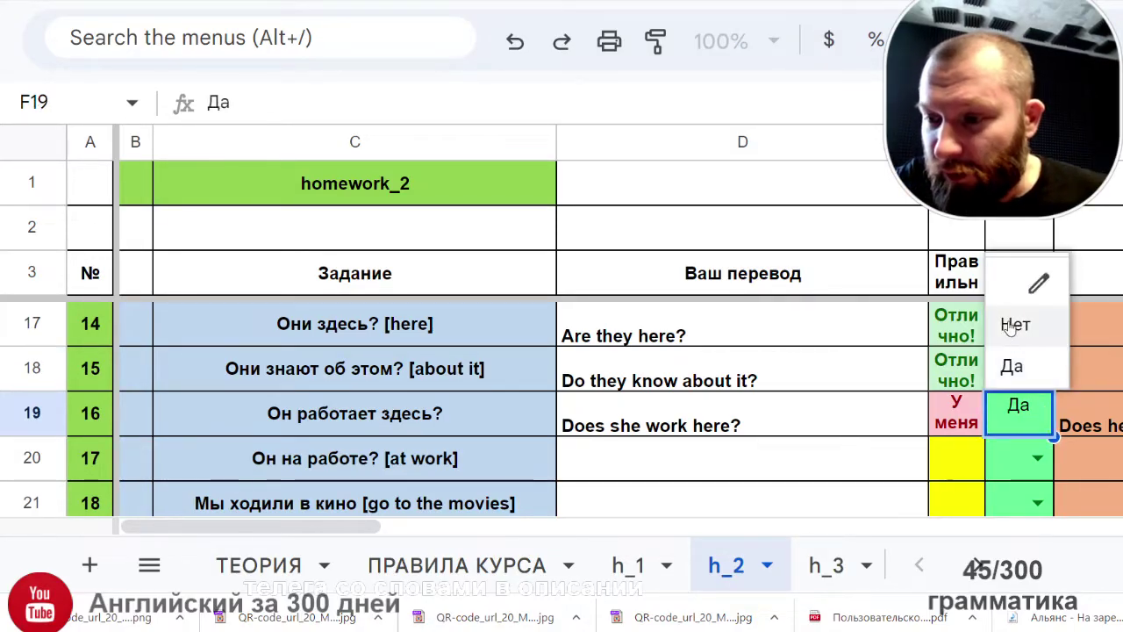
left_click(1010, 321)
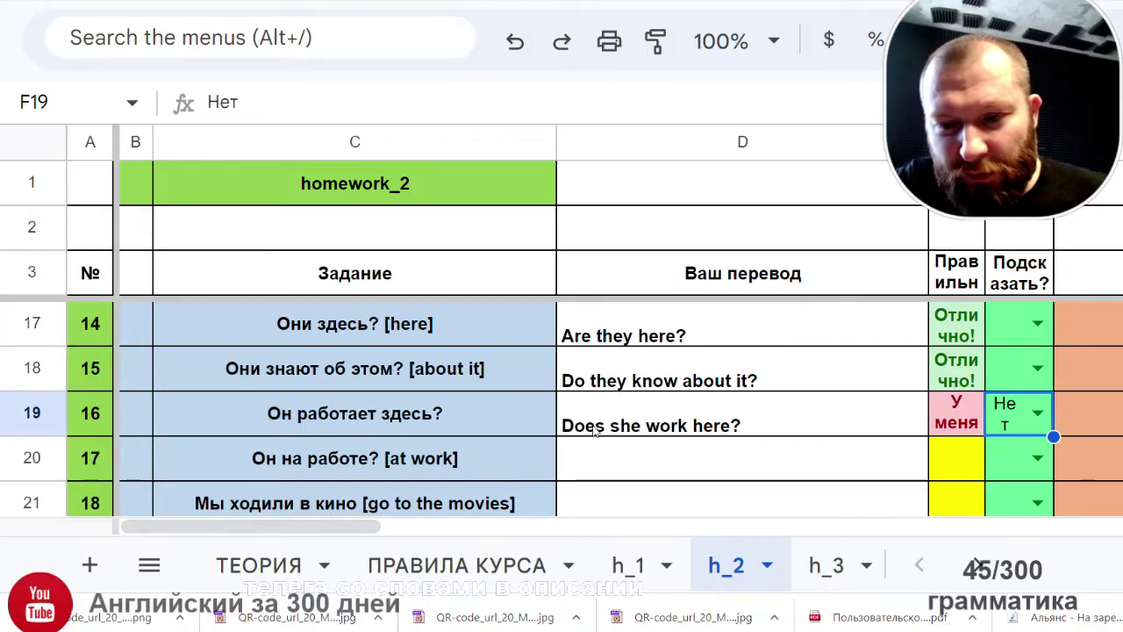
Step: Correct the pronoun in D19 so the answer reads "Does he work here?"
left_click(632, 428)
double_click(628, 430)
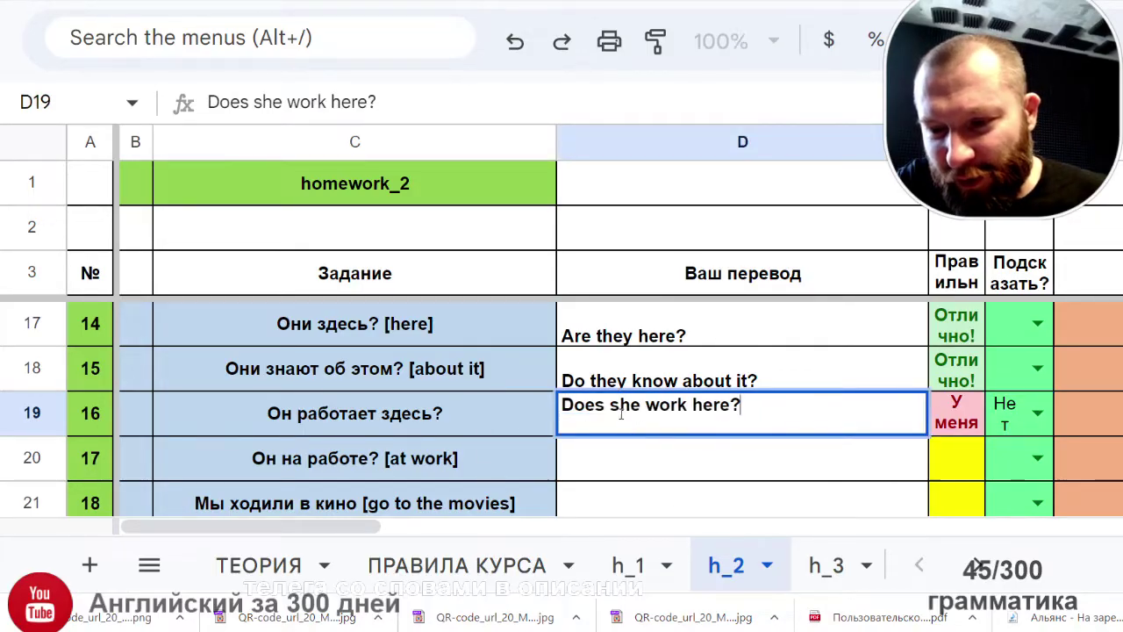
key("BackSpace")
key("Return")
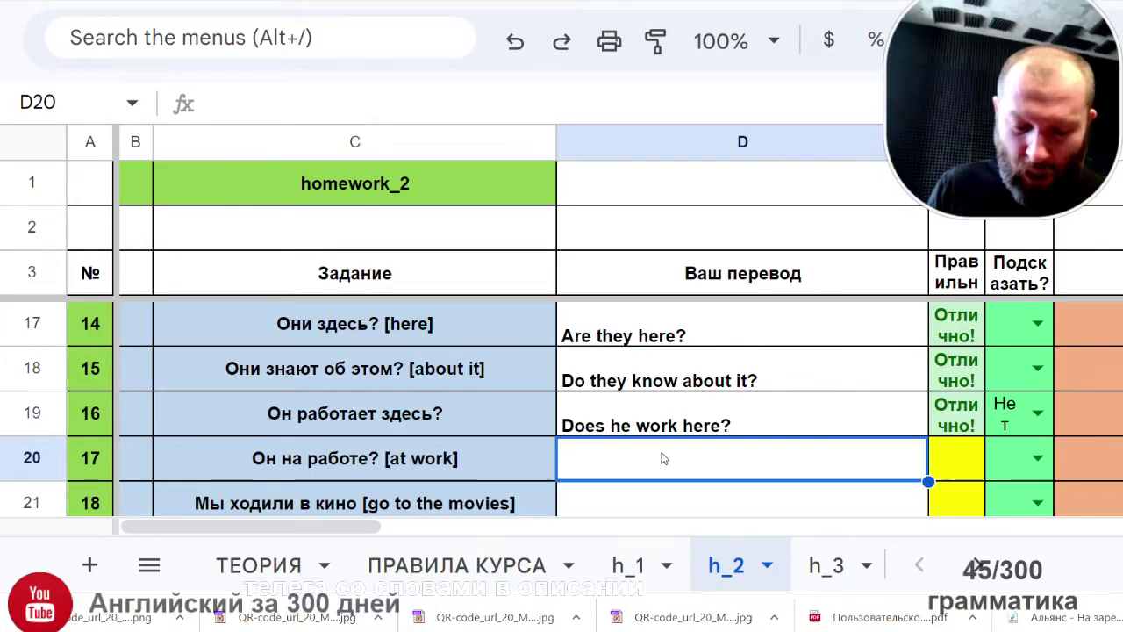
Step: Enter "Is he ar work?" in D20 as the translation of "Он на работе?"
type("Ф")
key("BackSpace")
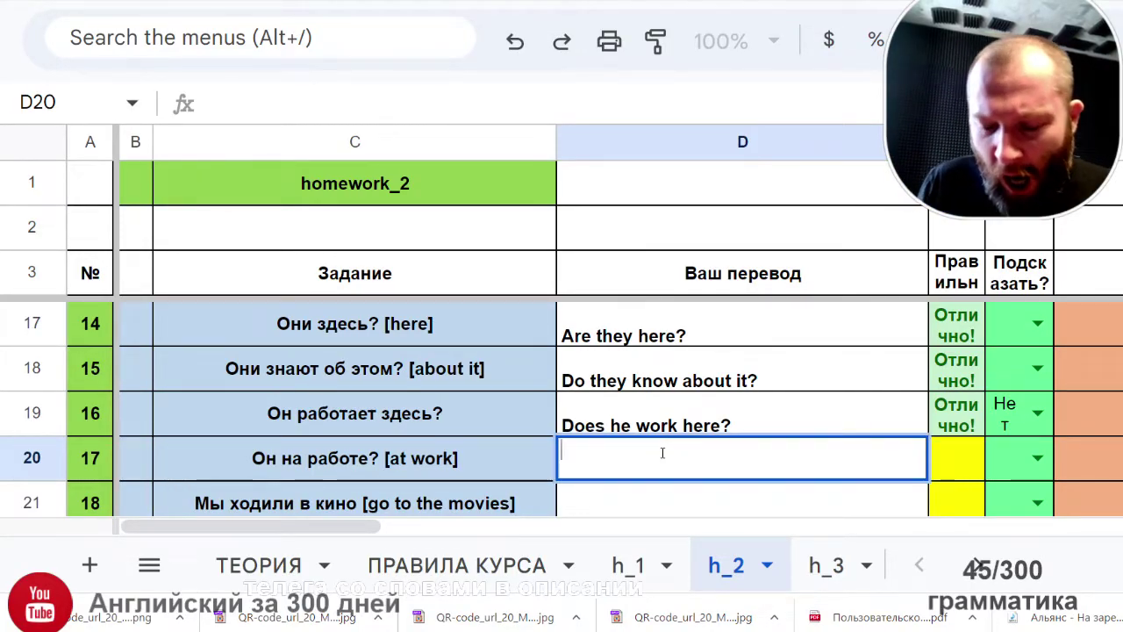
type("Is he ")
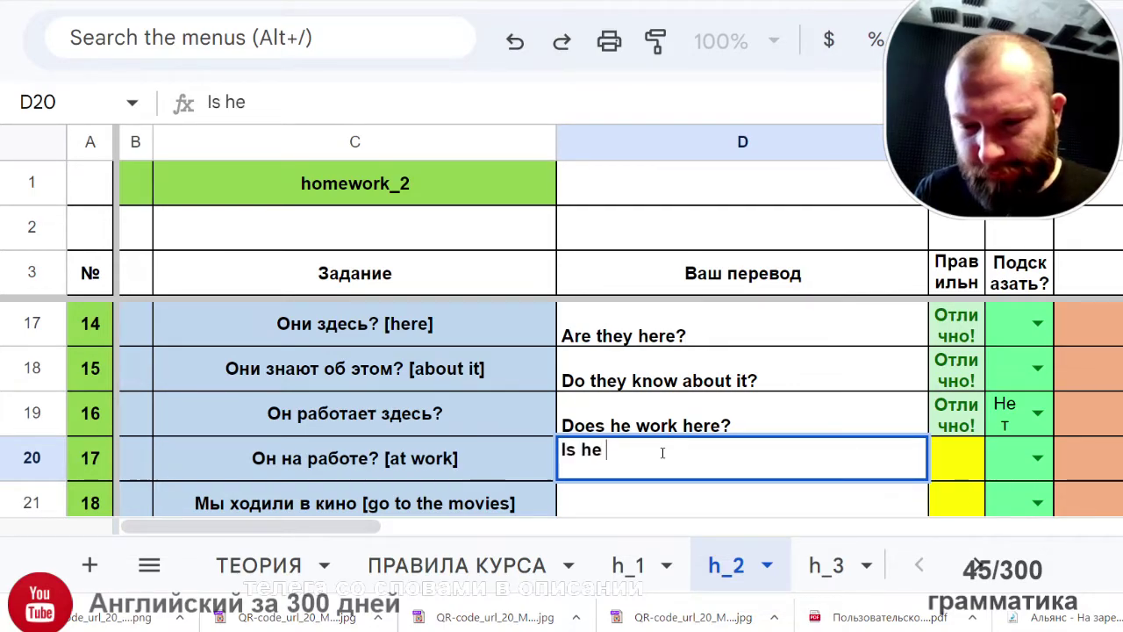
type("ar work?")
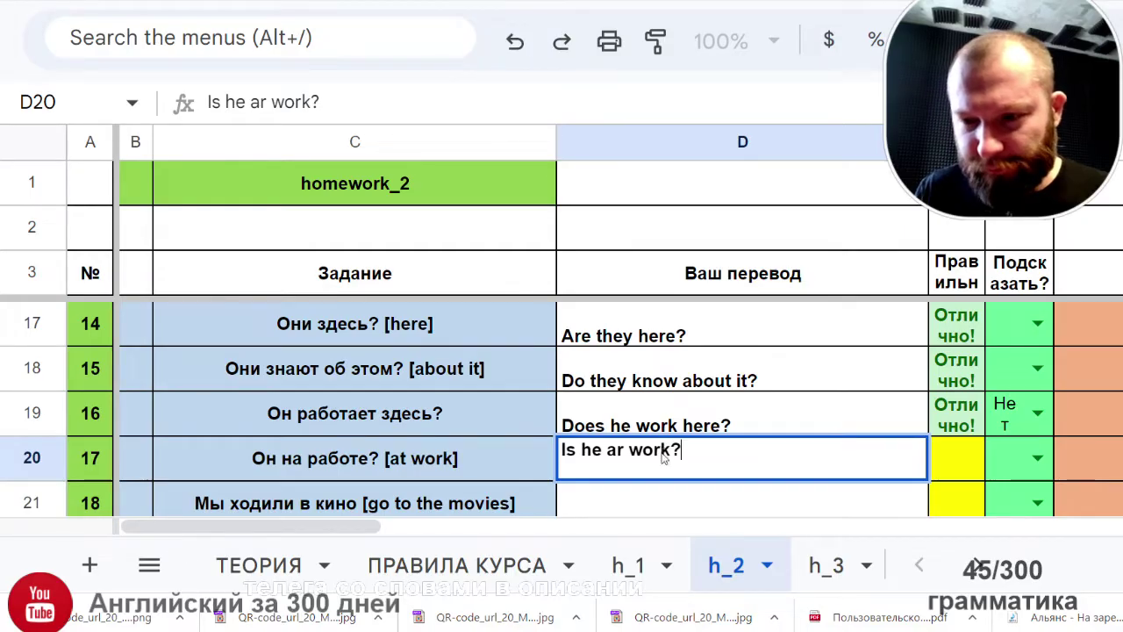
key("Return")
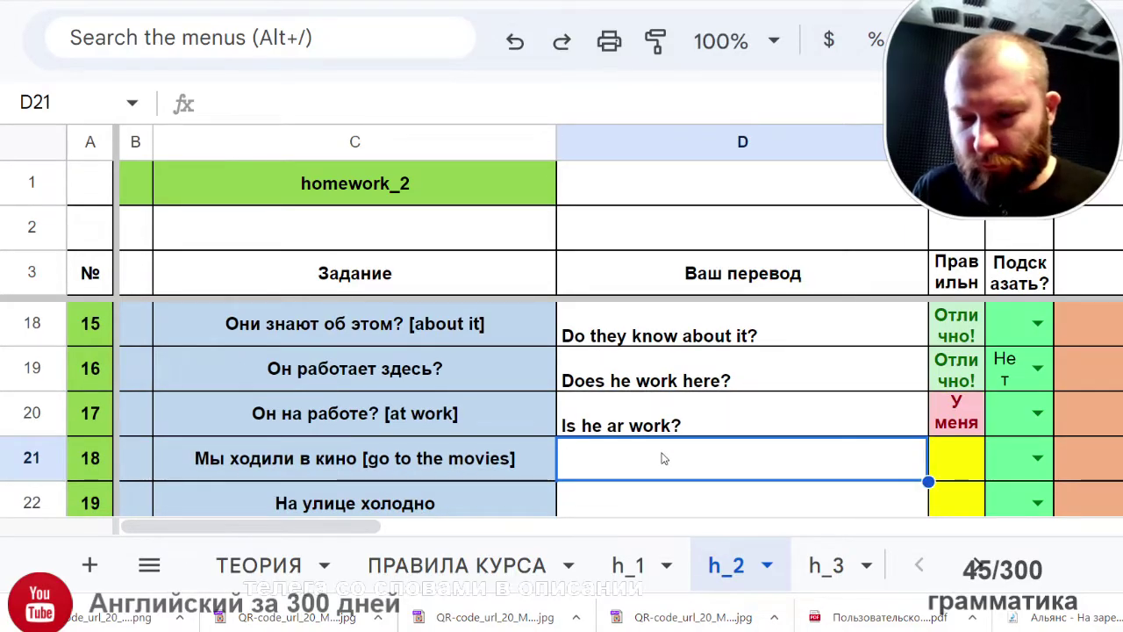
Step: Correct the misspelled preposition in D20 so the answer reads "Is he at work?"
left_click(614, 428)
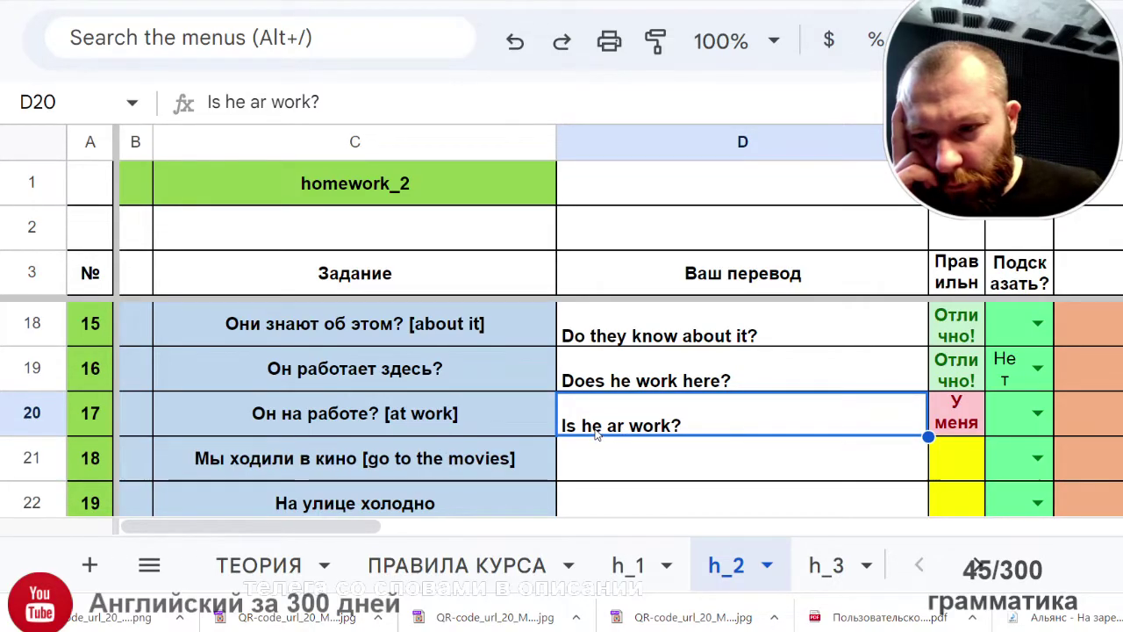
double_click(619, 430)
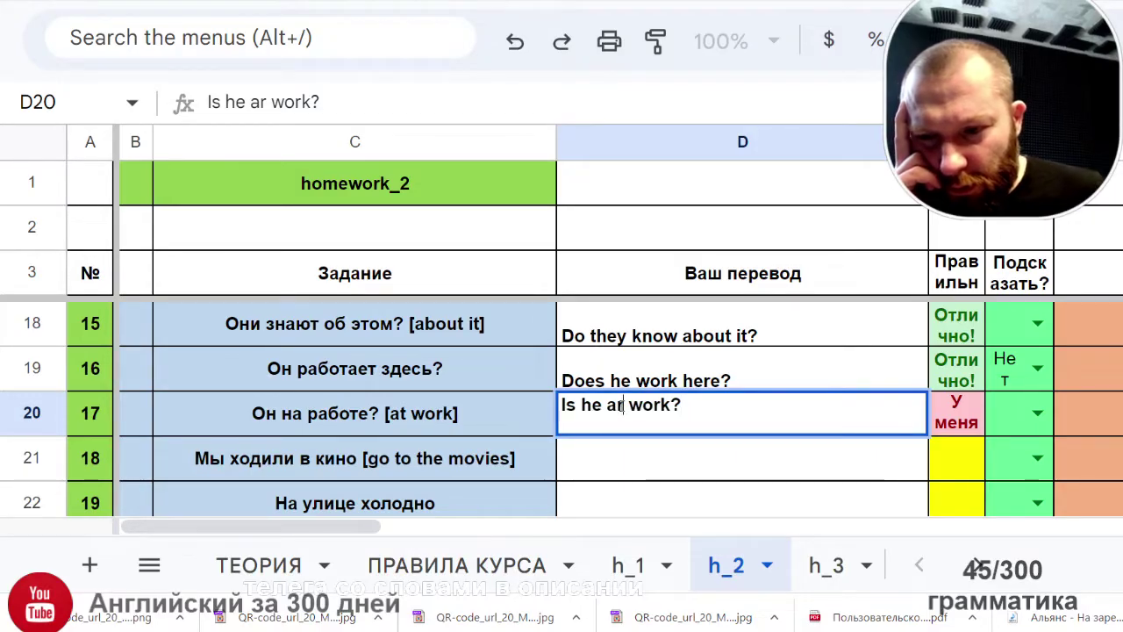
key("BackSpace")
type("t")
key("Return")
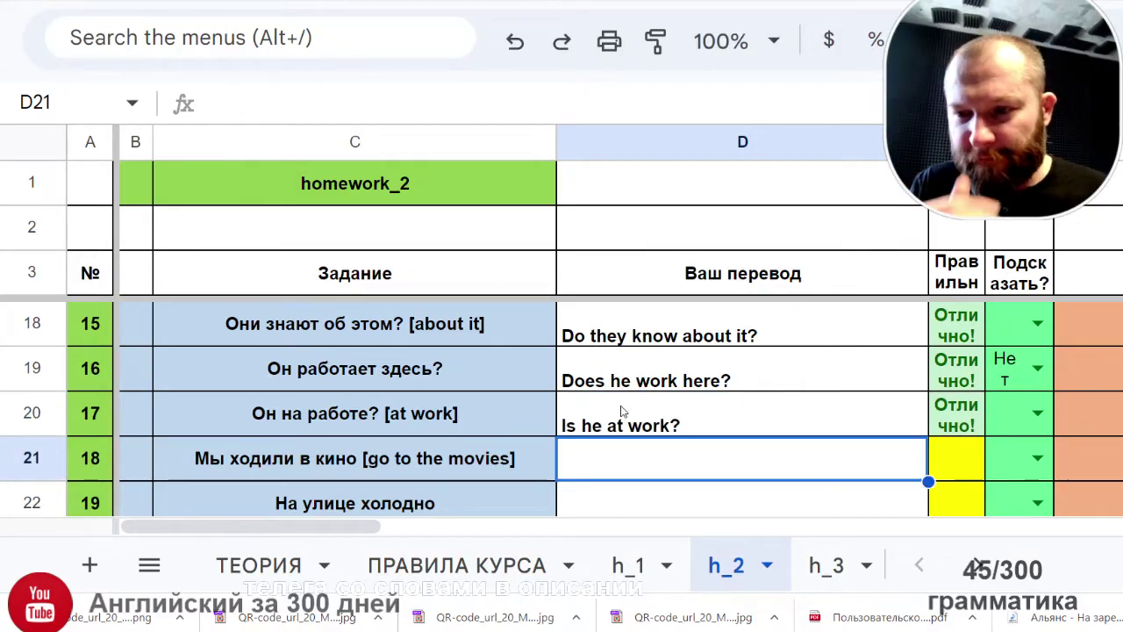
Step: Enter "We went to the movies" in D21 as the translation of "Мы ходили в кино"
scroll(620, 411, "down", 1)
scroll(620, 411, "up", 1)
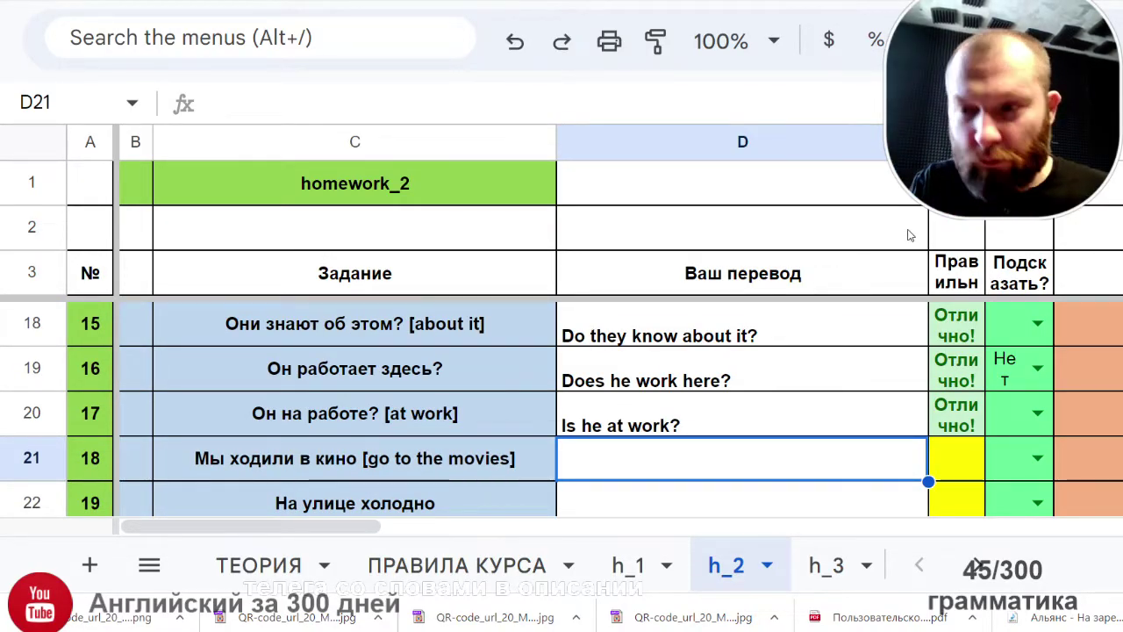
key("ctrl+minus")
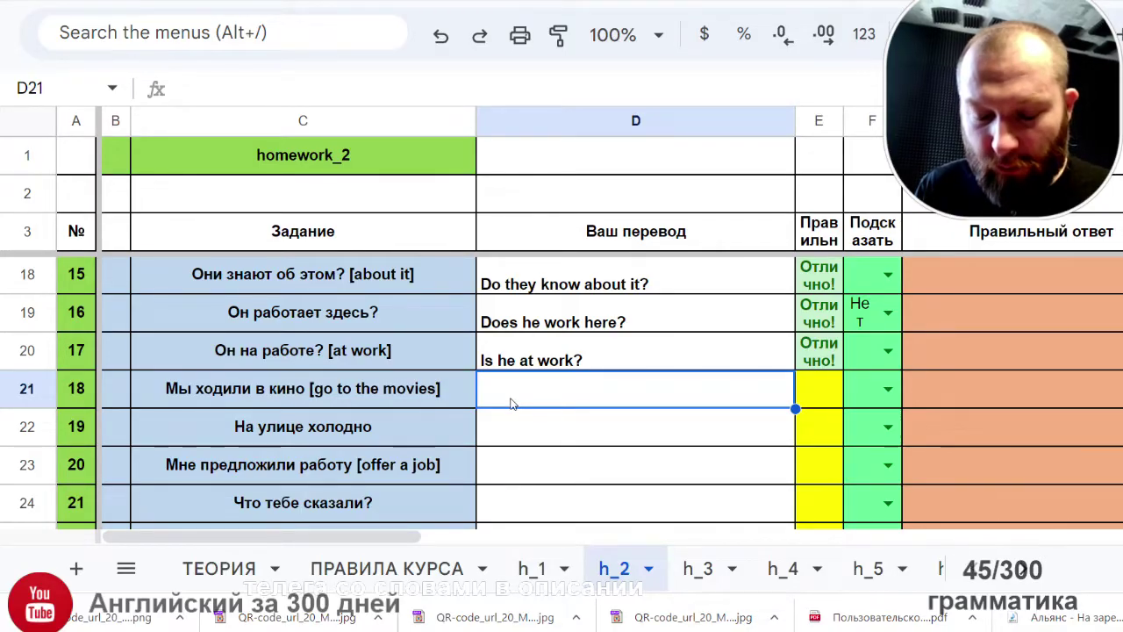
type("We ")
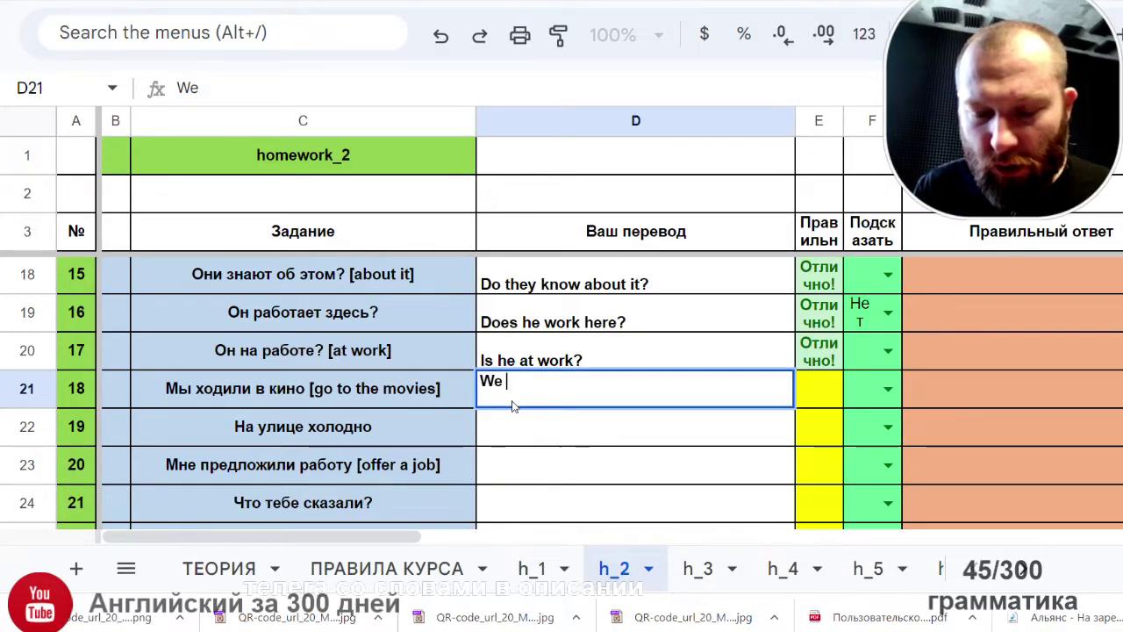
type("wt")
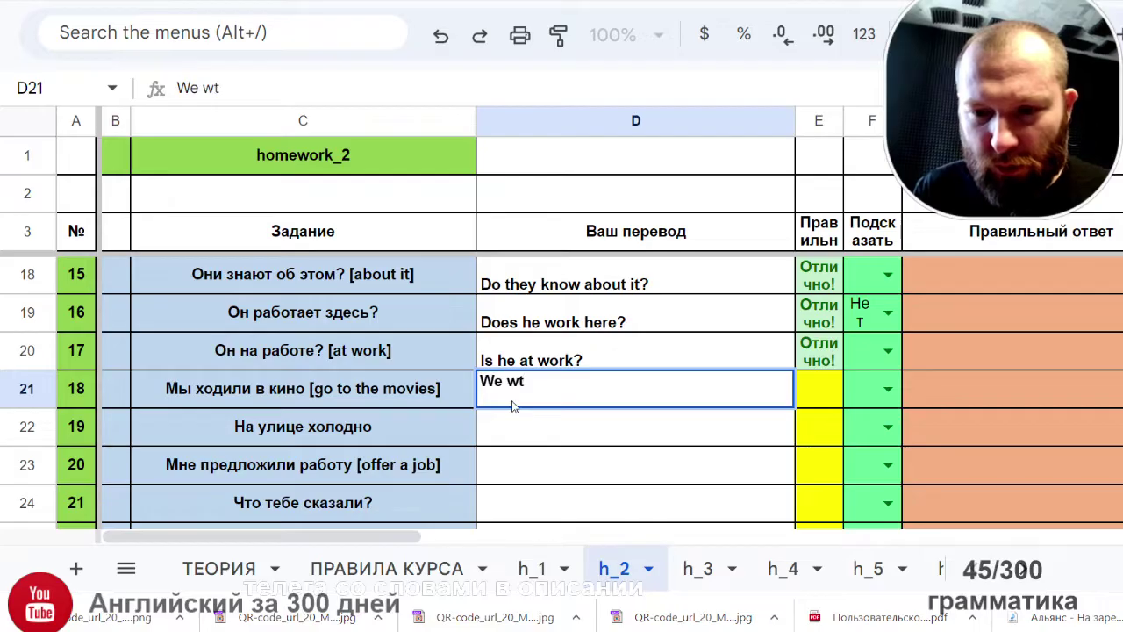
key("BackSpace")
type("ent ")
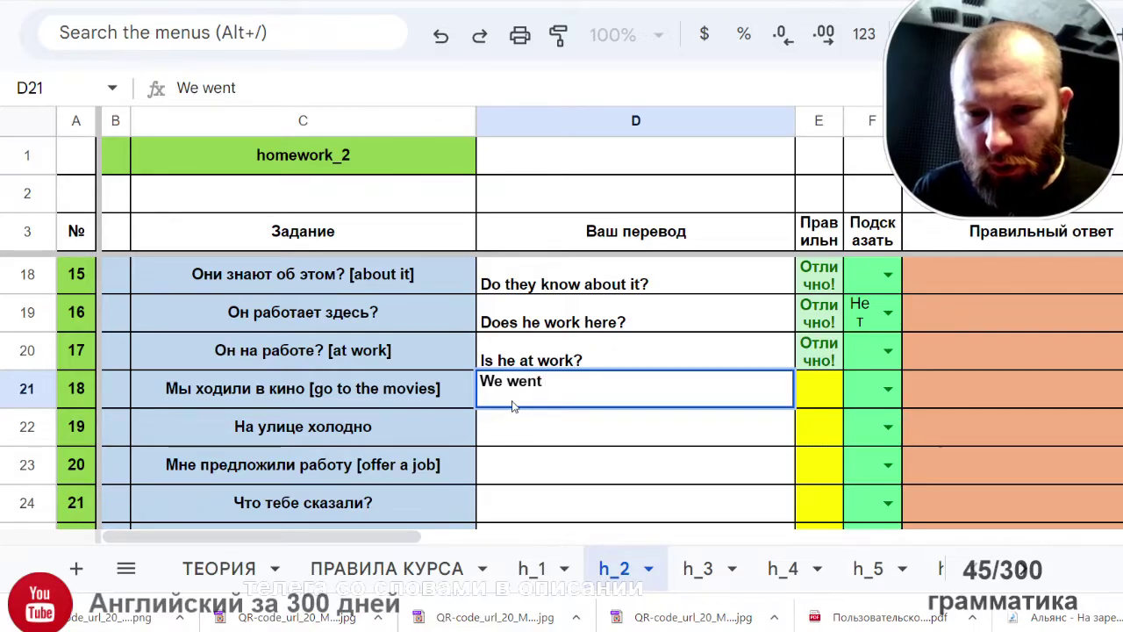
type("to the mob")
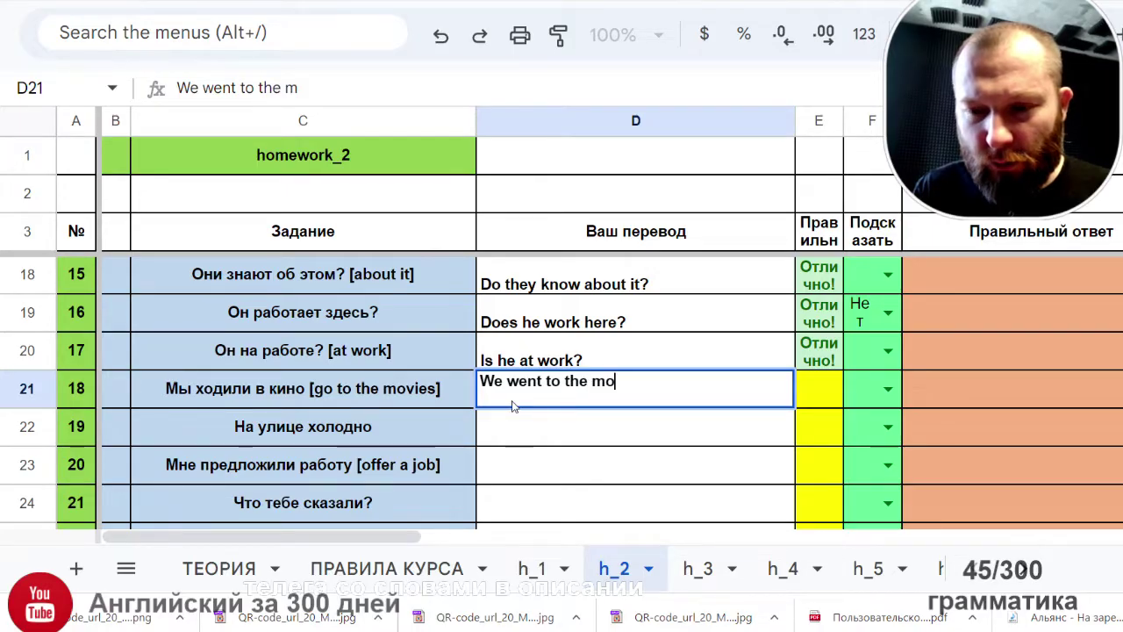
key("BackSpace")
type("vies")
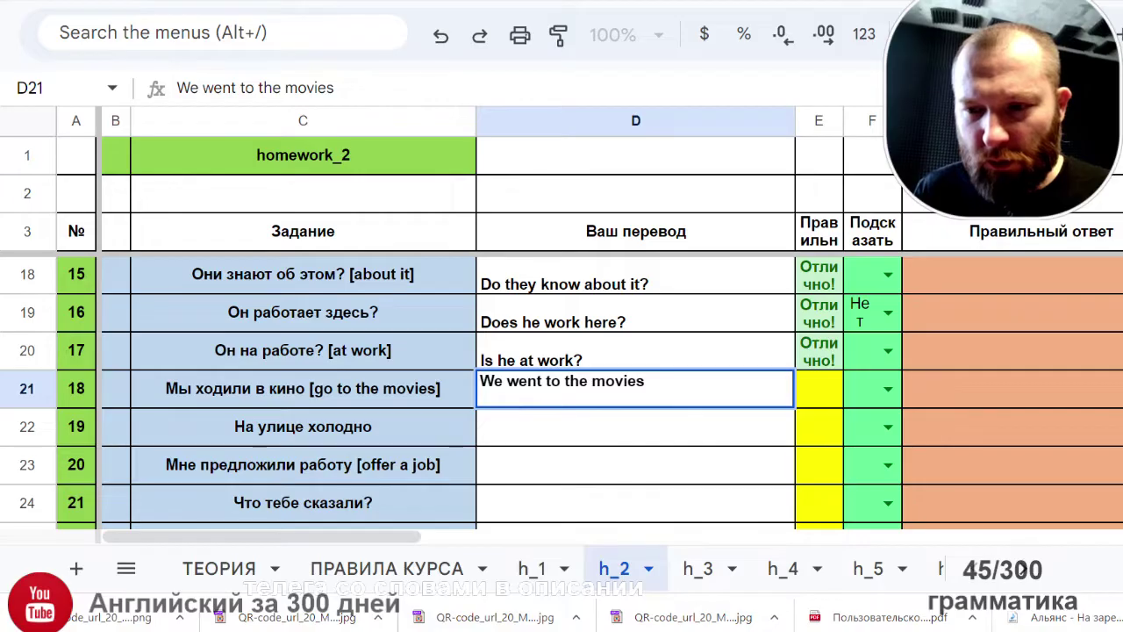
key("Return")
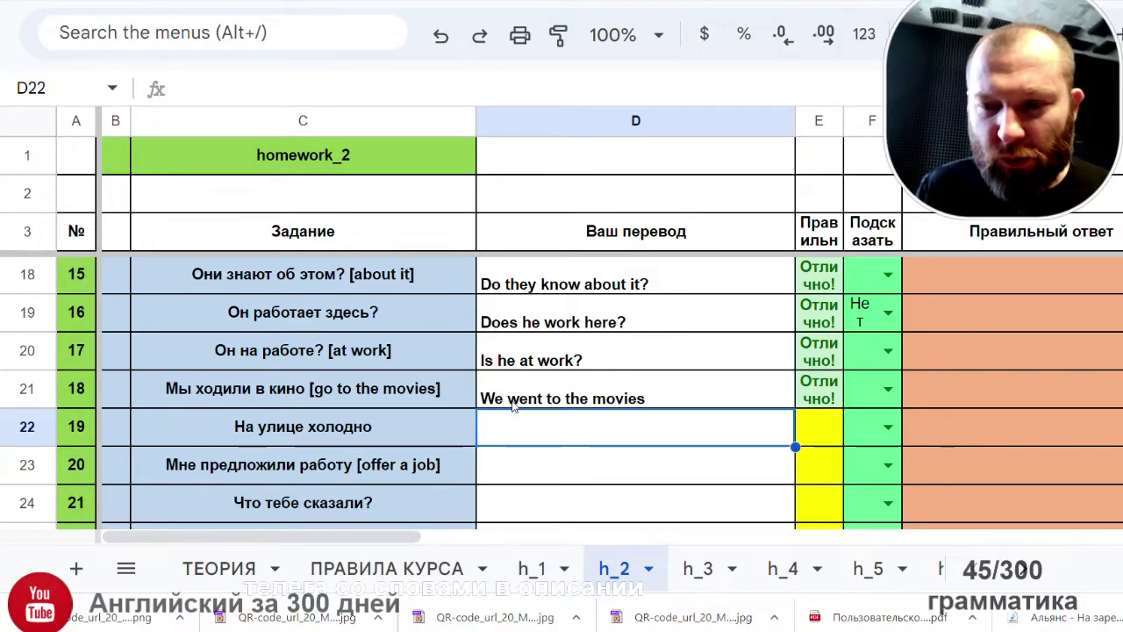
Step: Enter "cold in the street" in D22 as the translation of "На улице холодно"
scroll(514, 406, "down", 3)
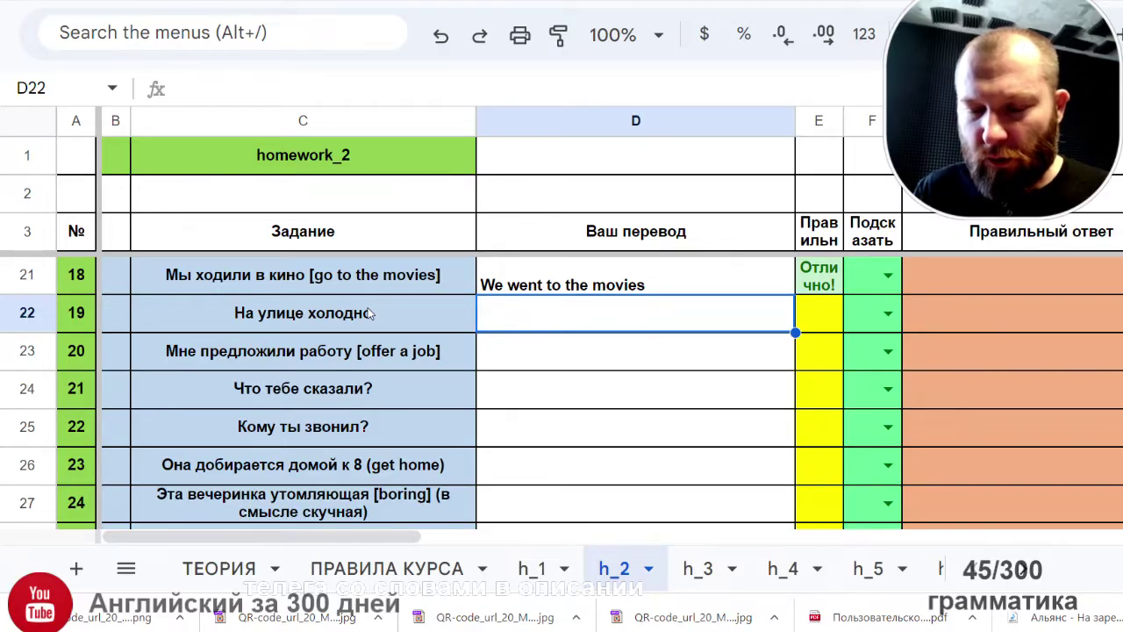
type("Co")
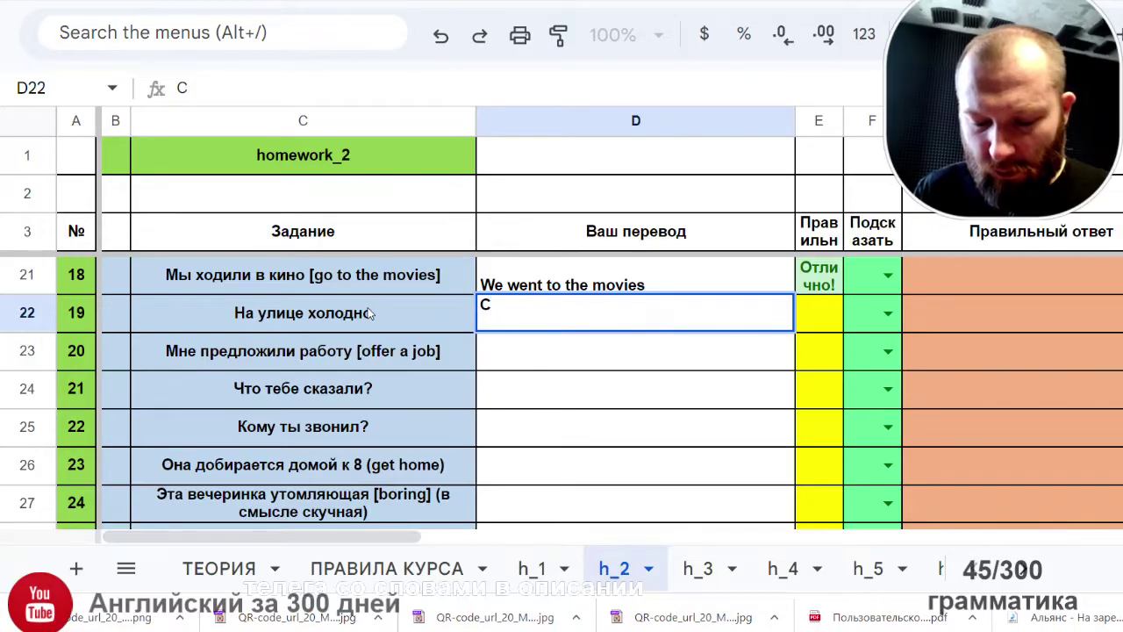
key("BackSpace")
type("col")
type("in the ")
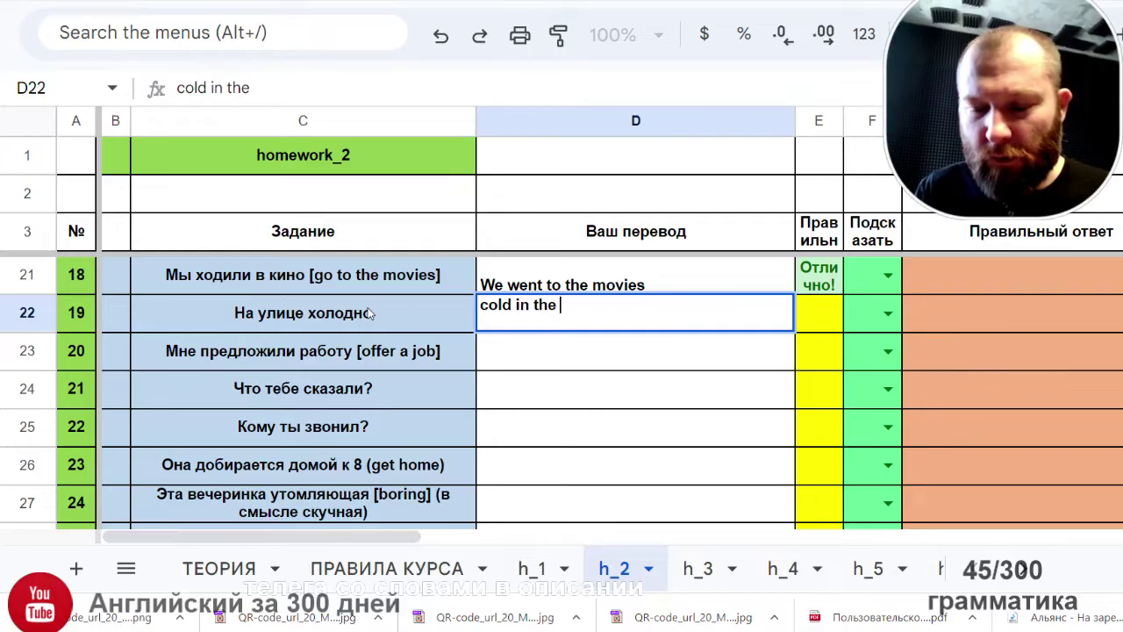
type("stree")
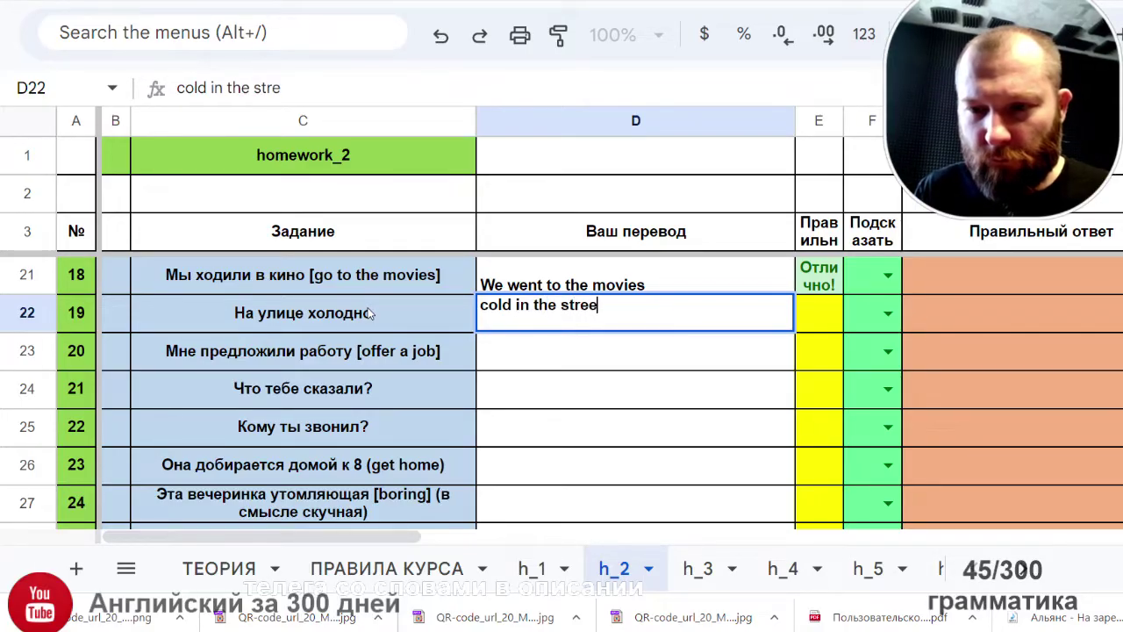
type("t")
key("Return")
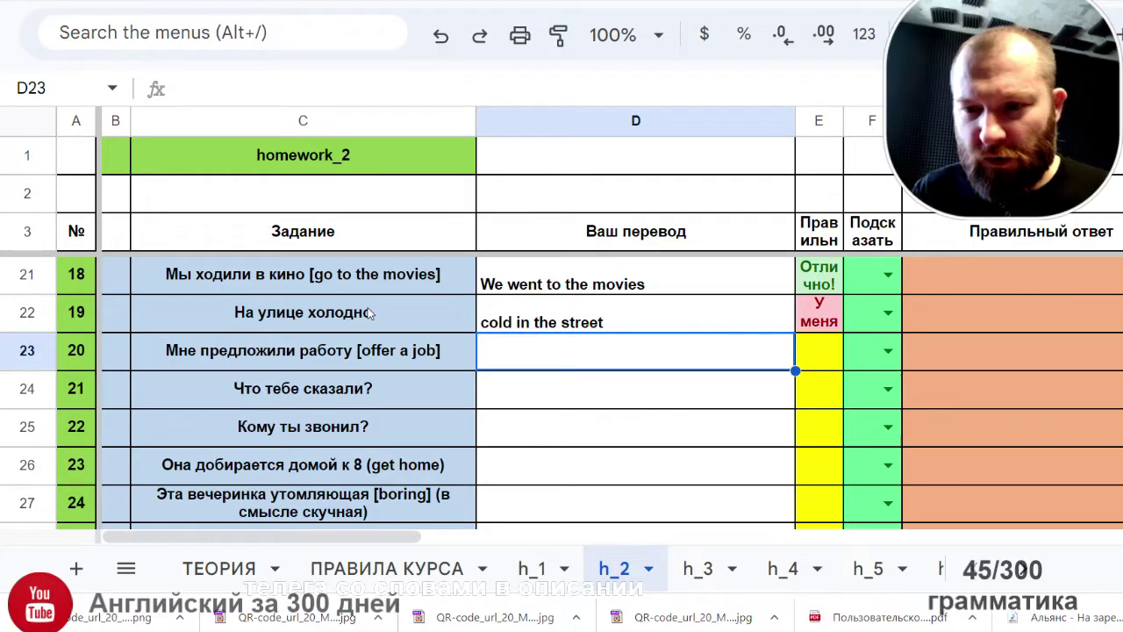
Step: Add "The is" at the start of the answer in D22 so it reads "The is cold in the street"
left_click(500, 312)
key("Return")
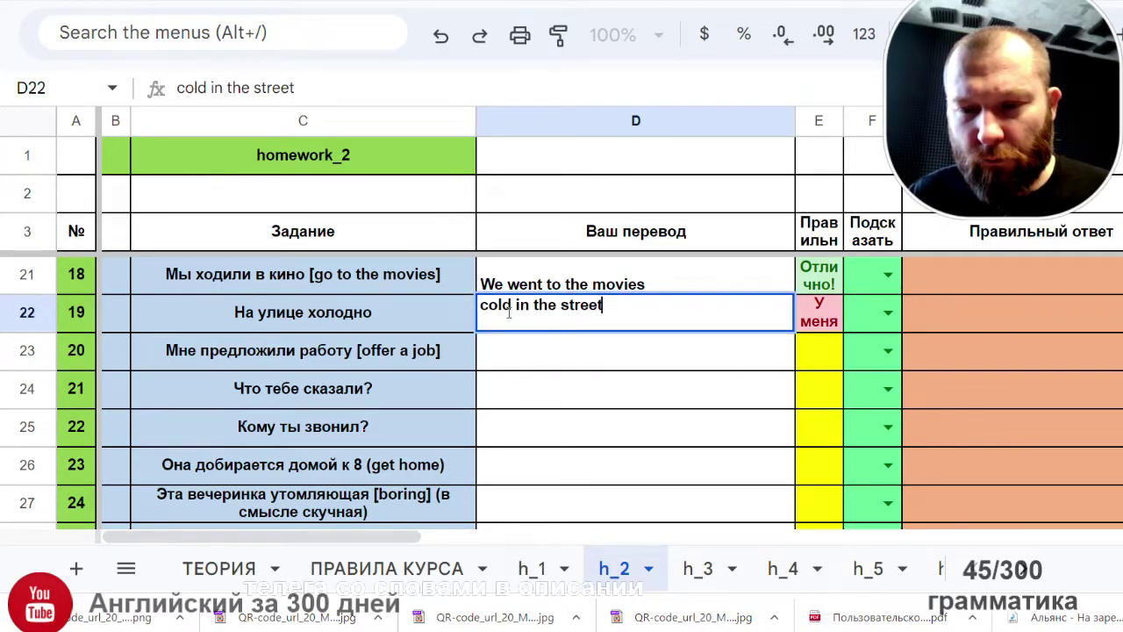
left_click(481, 307)
type("The is")
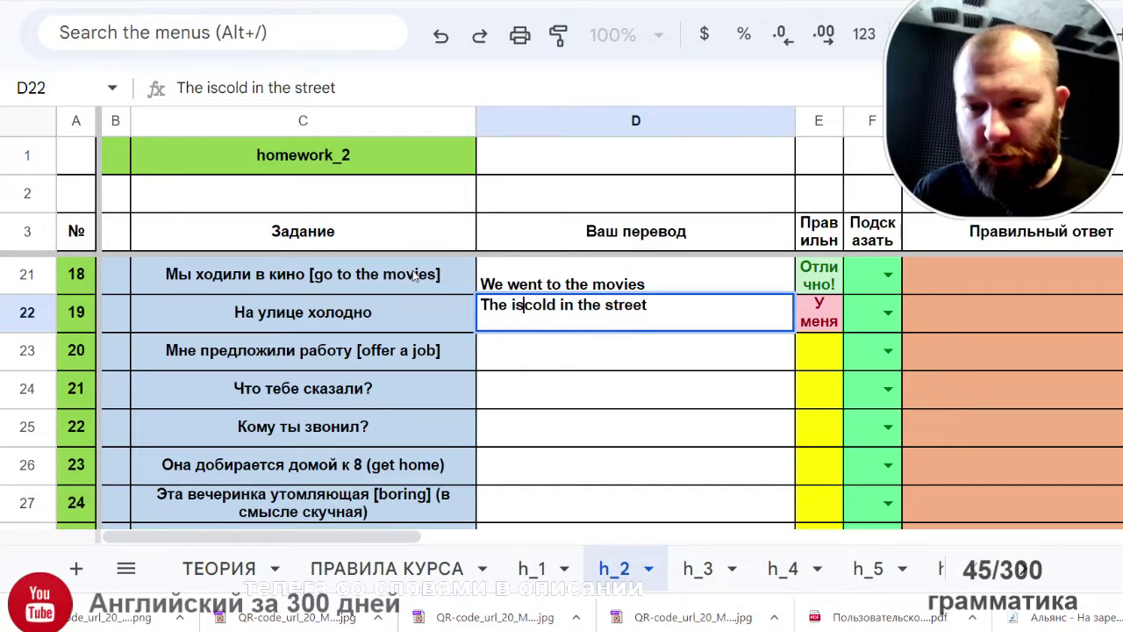
key("Return")
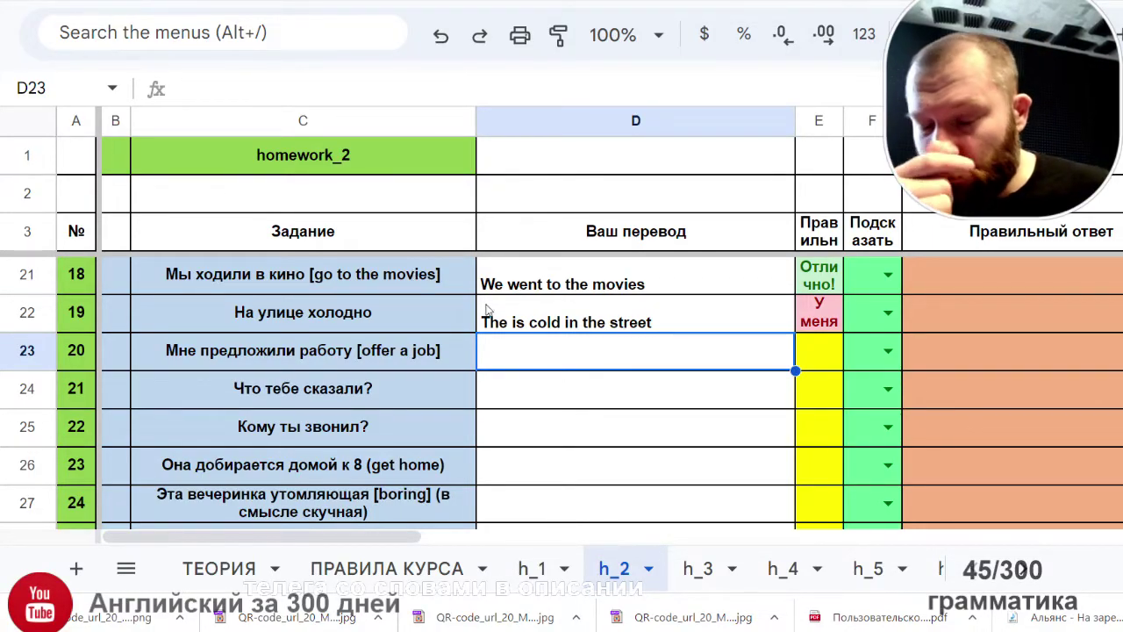
Step: Reveal the answer hint for row 22 with "Да" in F22, and hide it again with "Нет"
left_click(888, 314)
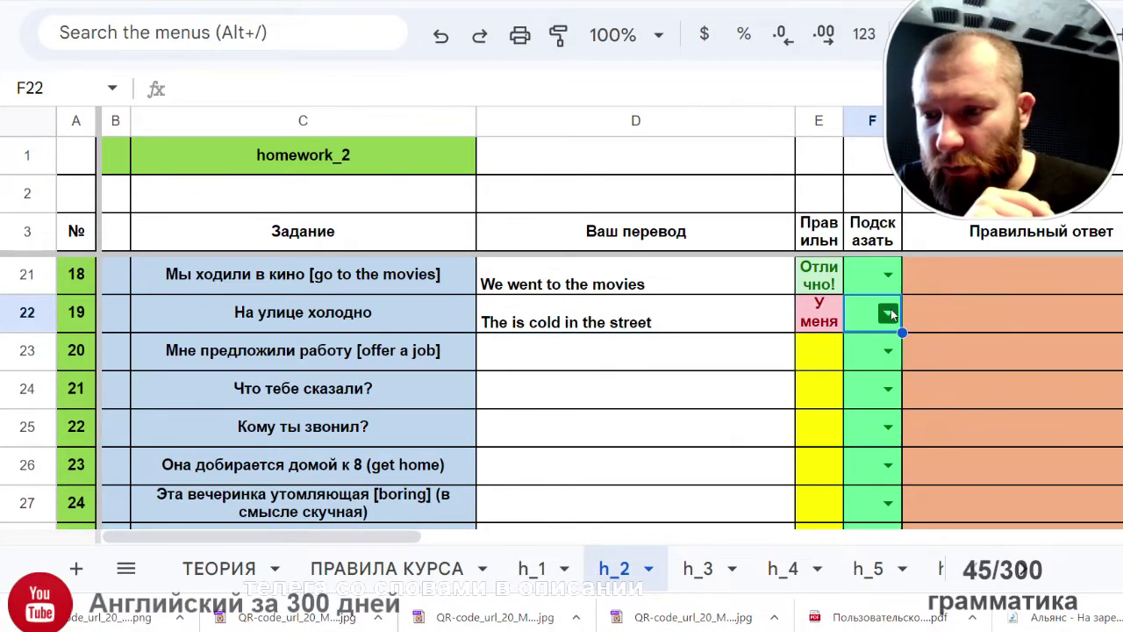
left_click(888, 314)
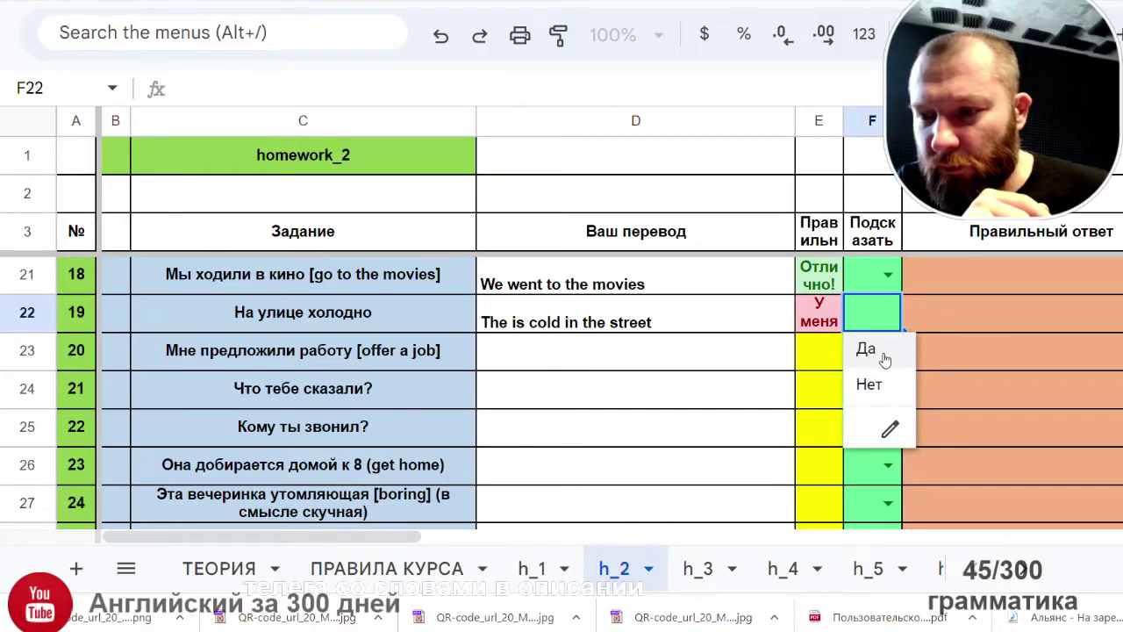
left_click(866, 350)
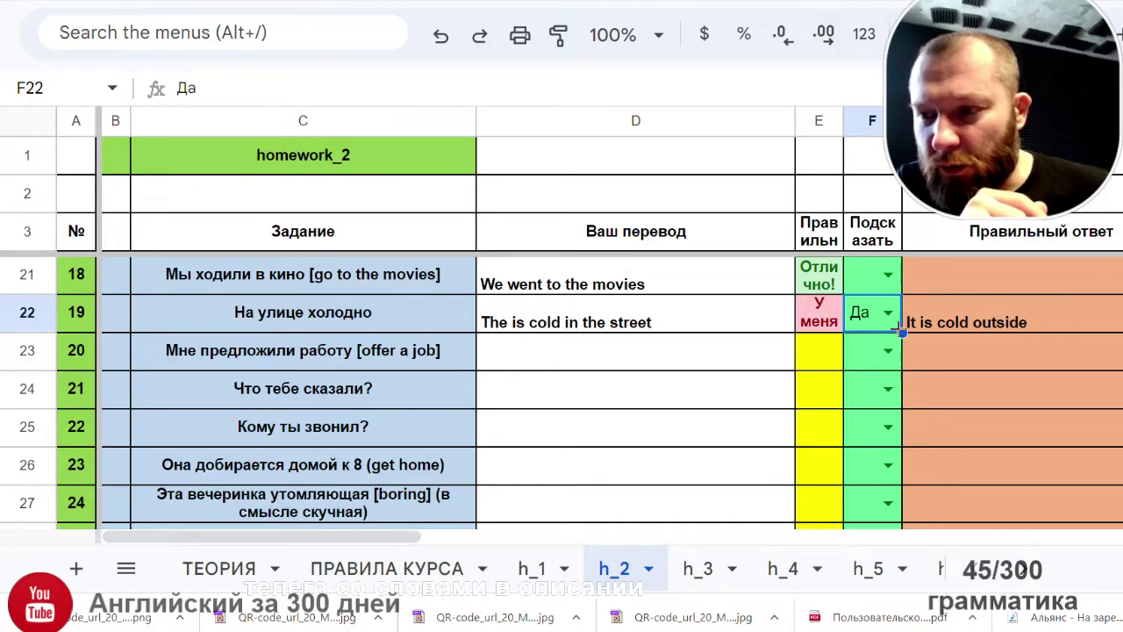
left_click(888, 313)
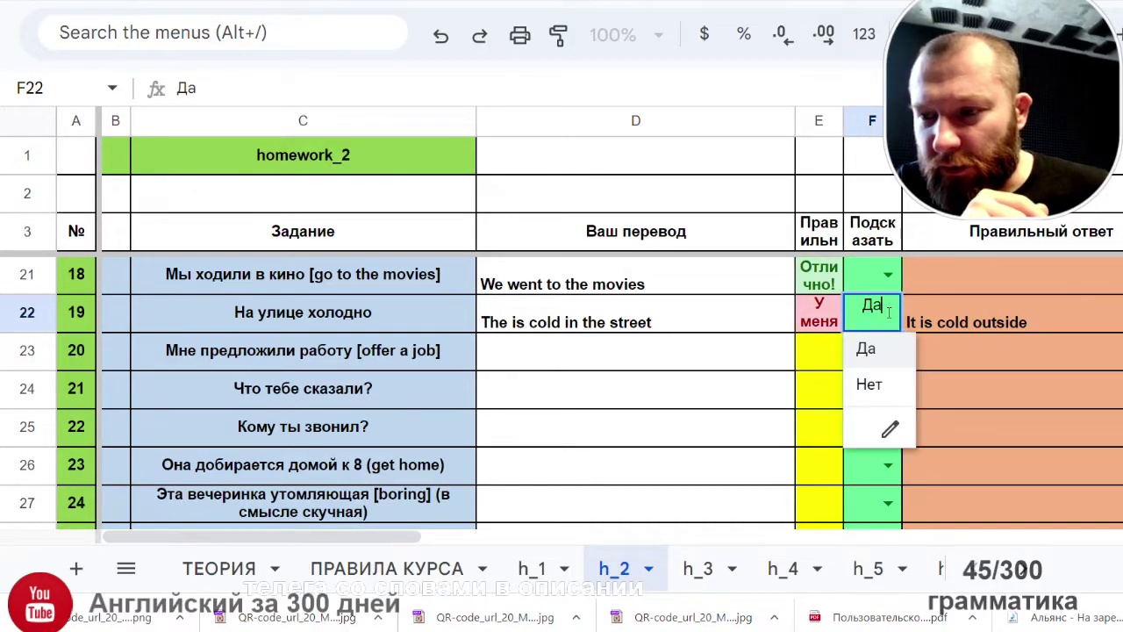
left_click(869, 385)
Step: Replace "The" at the start of the answer in D22 with "it"
left_click(494, 327)
double_click(494, 327)
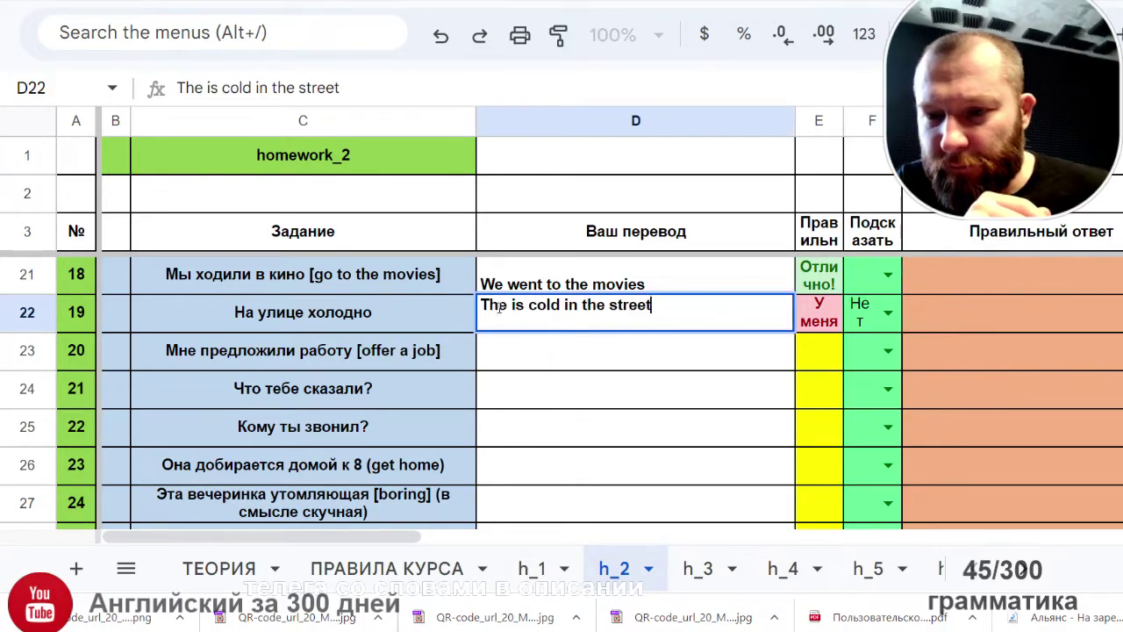
left_click_drag(508, 305, 357, 307)
key("BackSpace")
type("it")
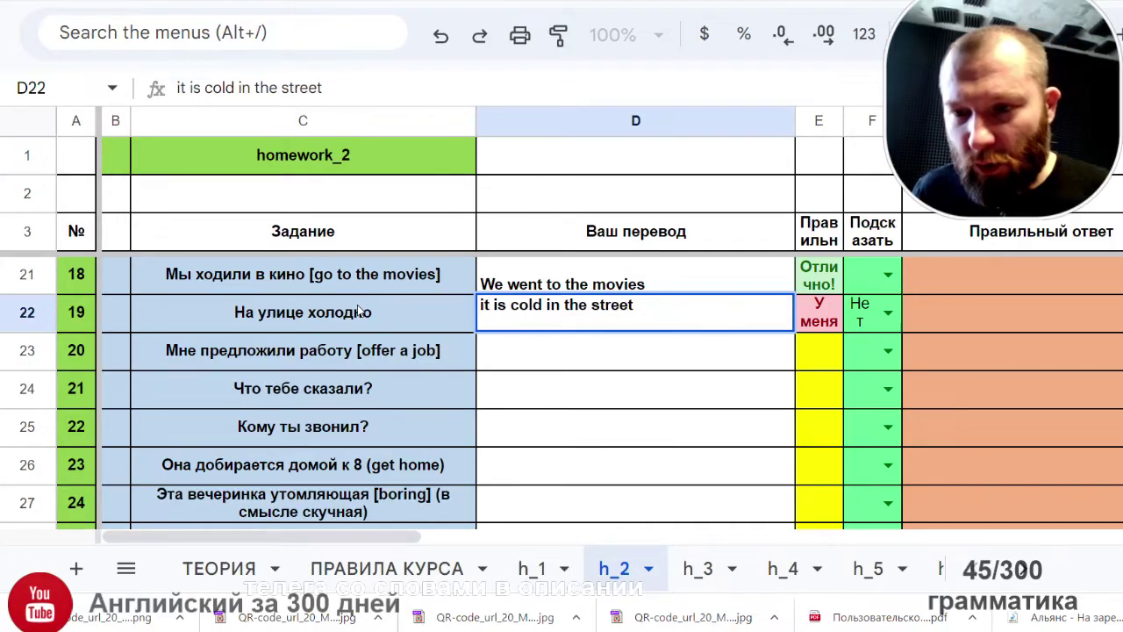
Step: Replace "in the street" in D22 with "outside" so the answer reads "it is cold outside"
key("ctrl+Right")
key("ctrl+Right")
key("ctrl+Right")
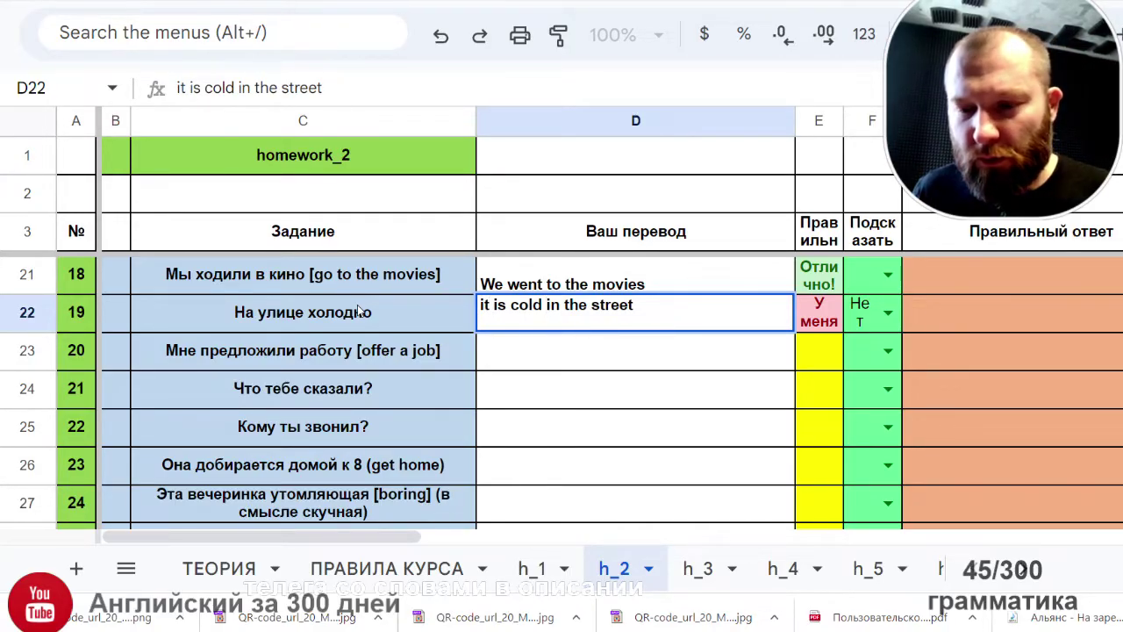
key("ctrl+Right")
key("ctrl+Right")
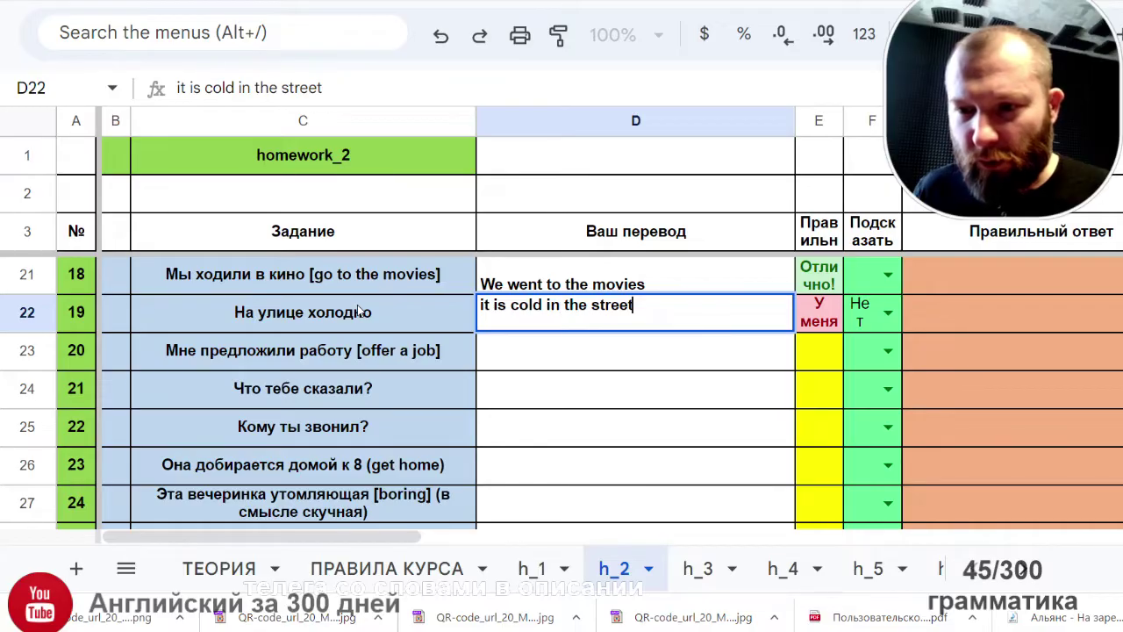
key("BackSpace")
key("BackSpace")
key("BackSpace")
key("BackSpace")
key("BackSpace")
key("BackSpace")
key("BackSpace")
key("BackSpace")
key("BackSpace")
key("BackSpace")
key("BackSpace")
key("BackSpace")
key("BackSpace")
key("BackSpace")
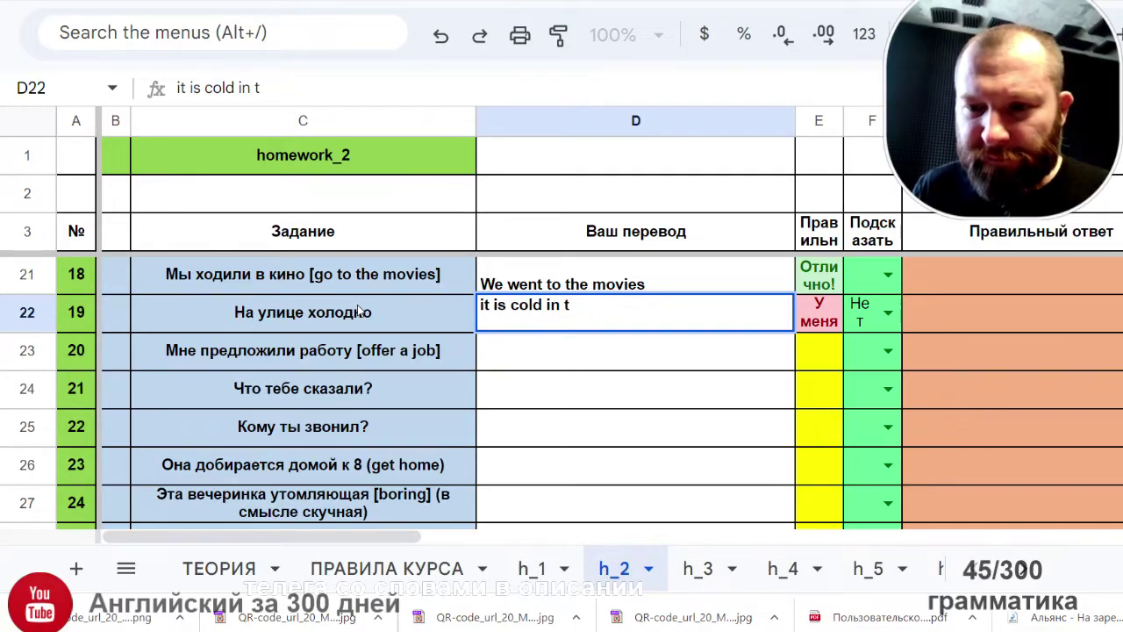
type("outside")
key("Return")
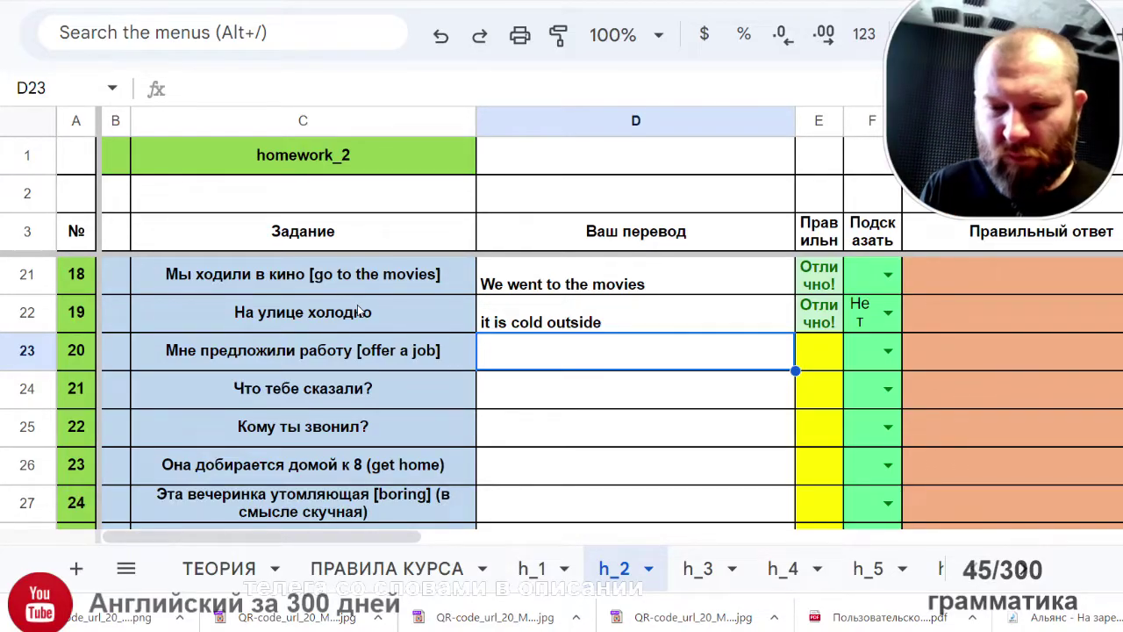
Step: Enter "I have a job offer" in D23 as the translation of "Мне предложили работу"
type("I")
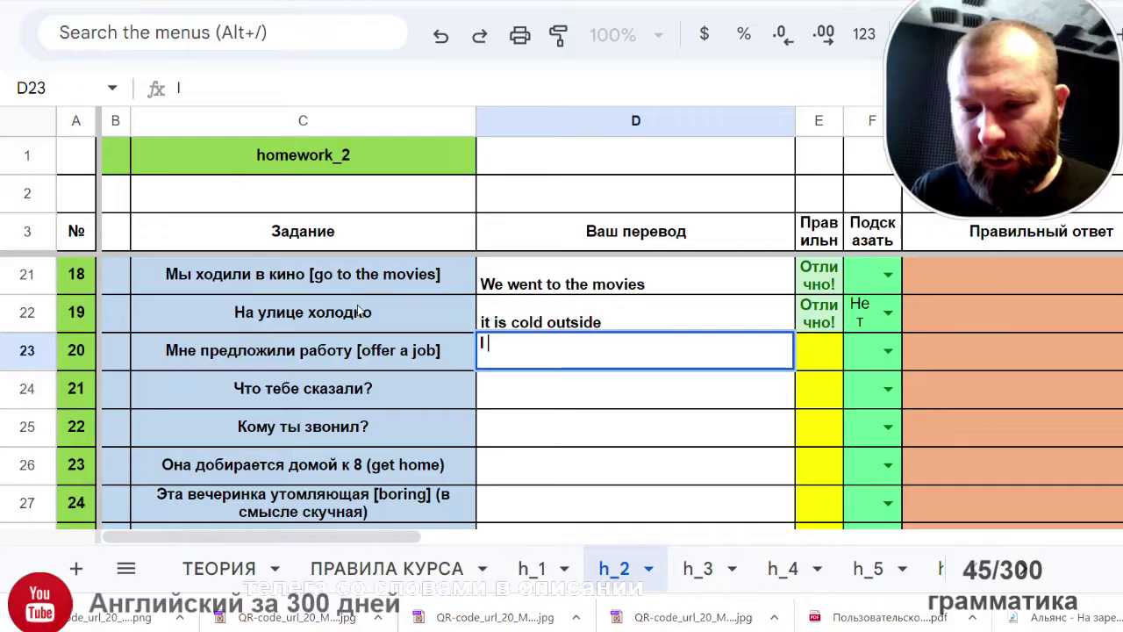
type(" have ")
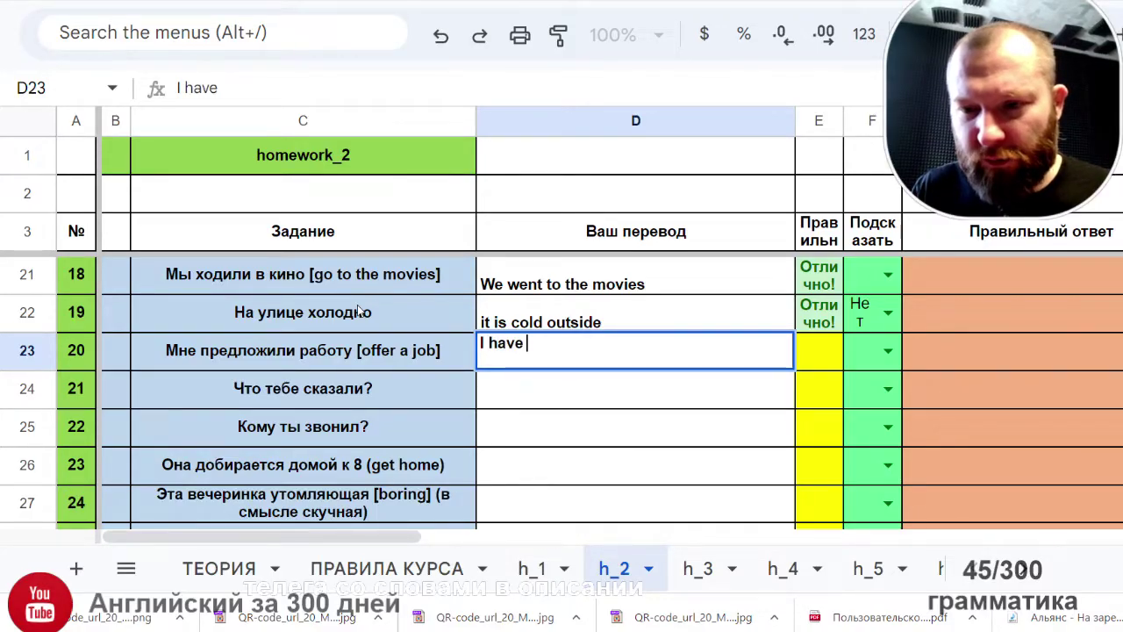
type("a job j")
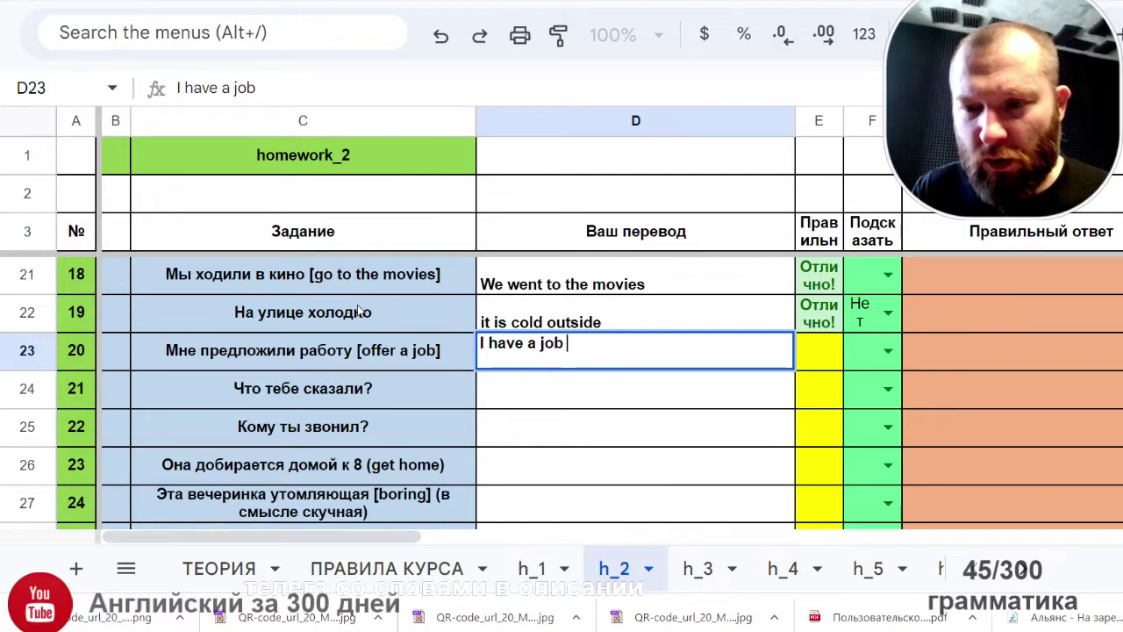
key("BackSpace")
type("o")
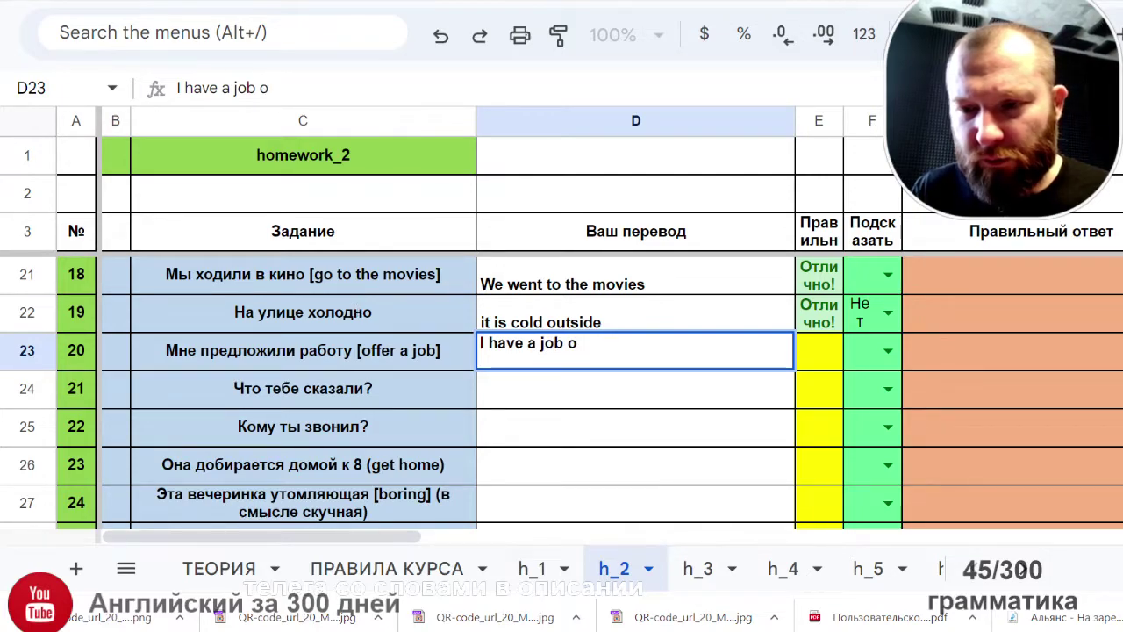
type("ffer")
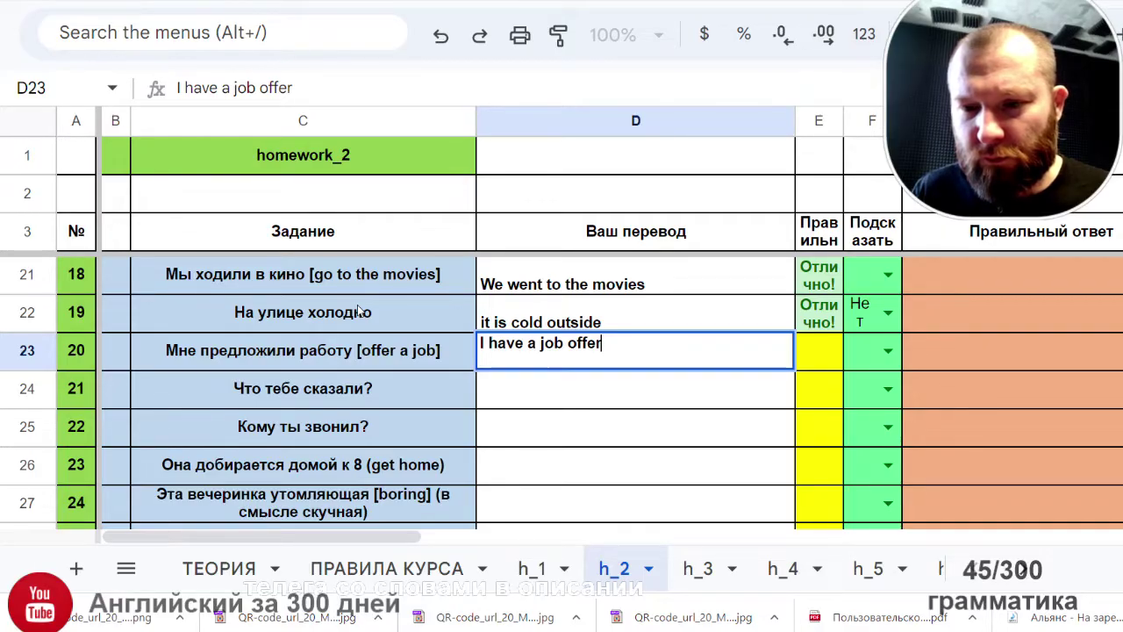
key("Return")
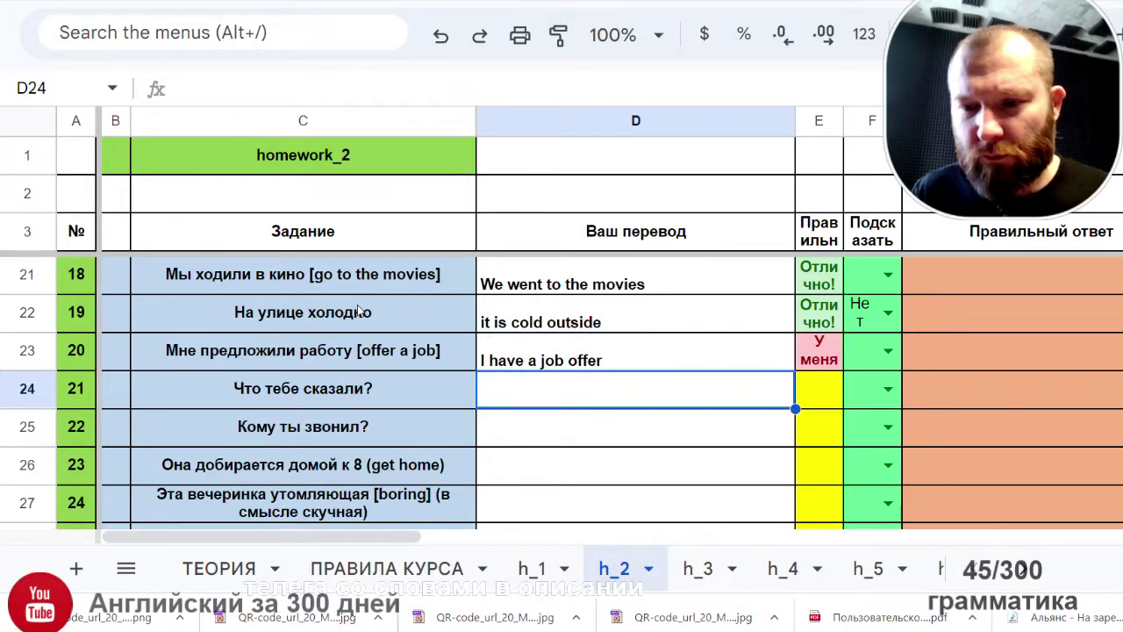
Step: Change "have" to "had" in D23 so the answer reads "I had a job offer"
double_click(526, 358)
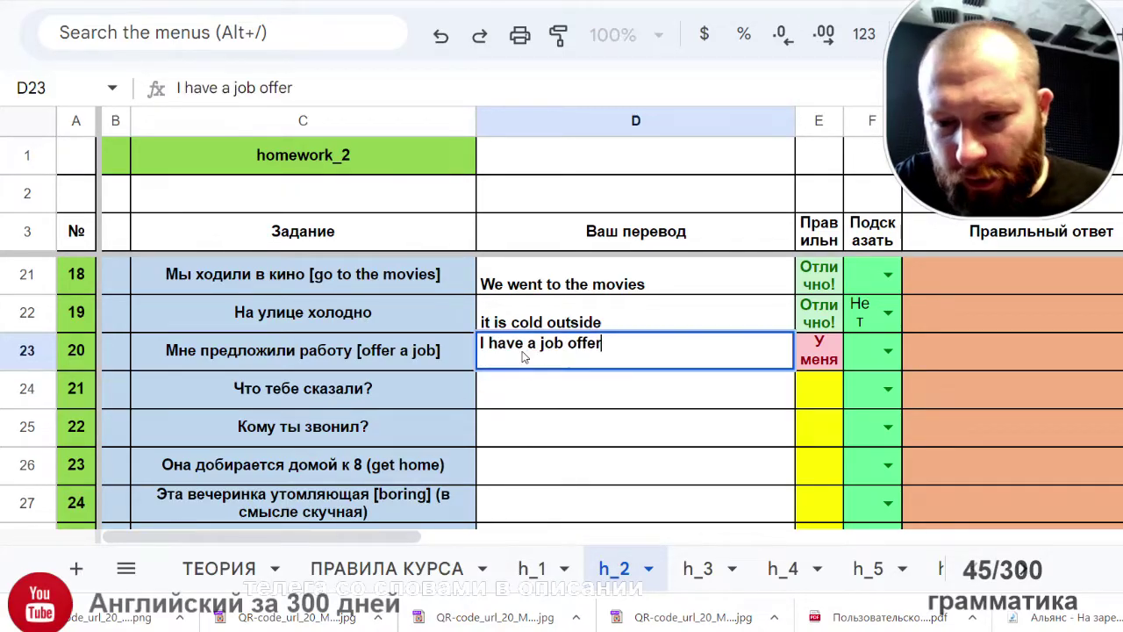
key("BackSpace")
key("BackSpace")
type("d")
key("Return")
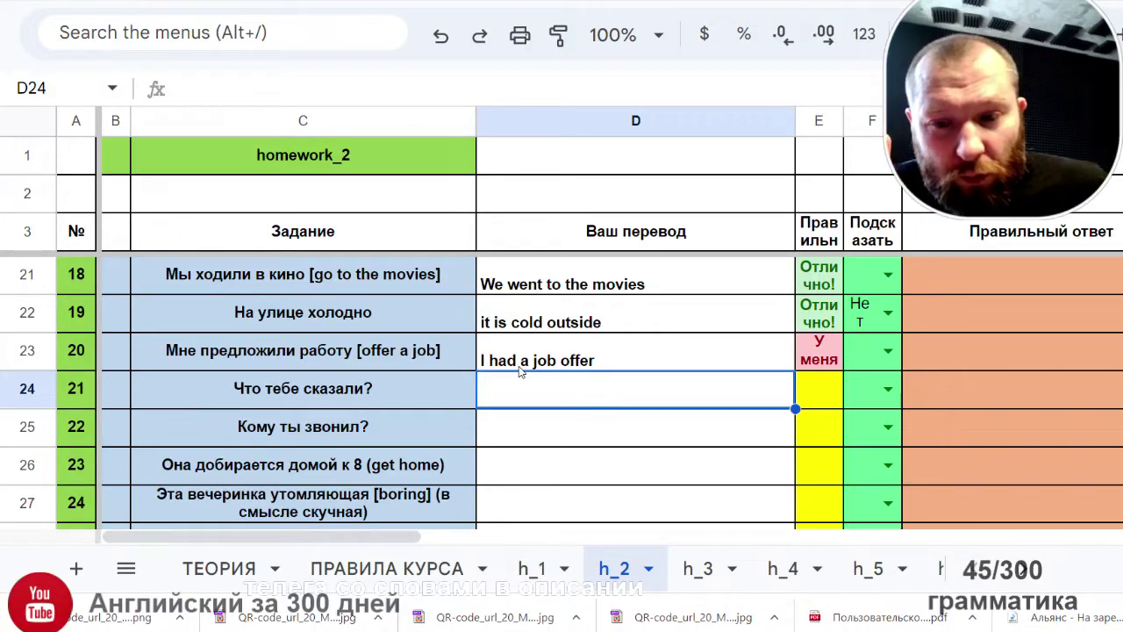
Step: Reveal the answer hint for row 23 by choosing "Да" in F23
left_click(518, 362)
double_click(515, 342)
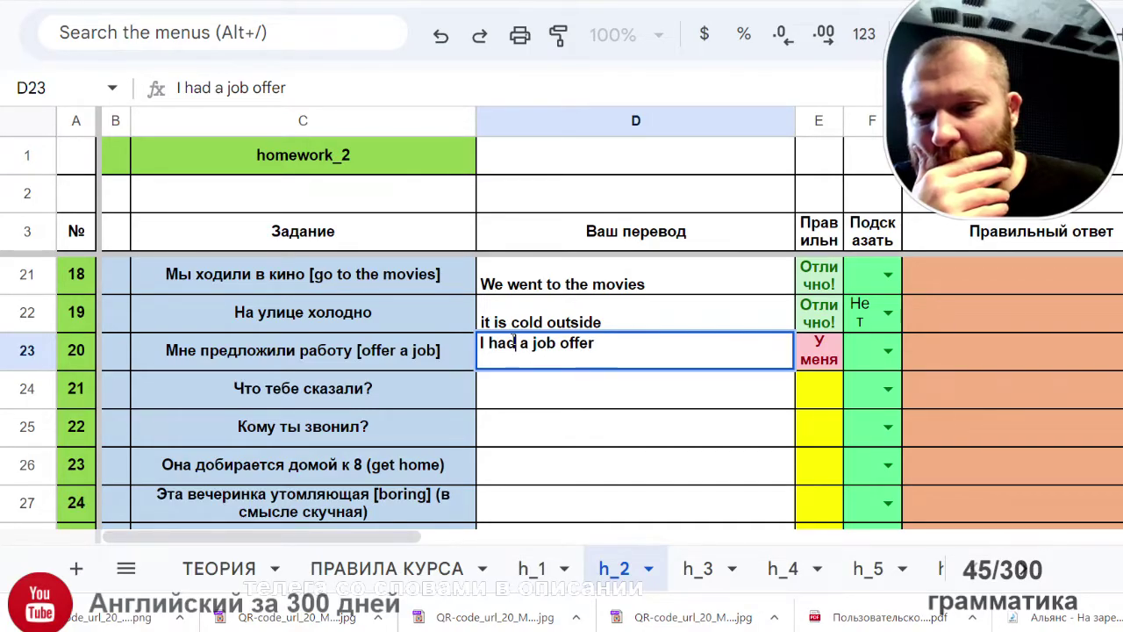
left_click(642, 387)
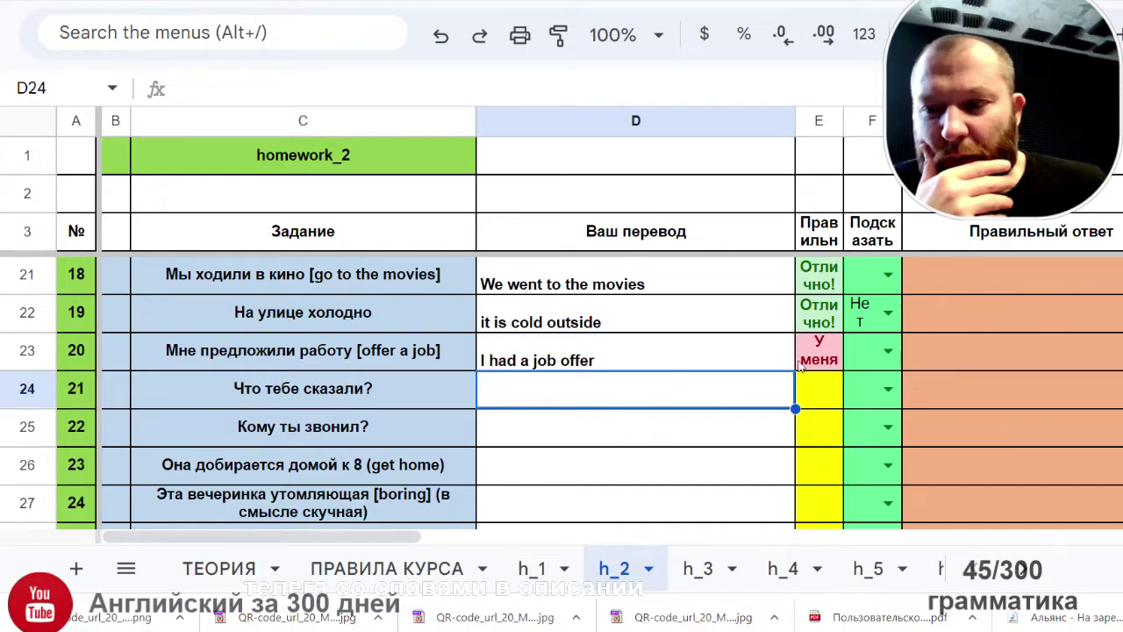
left_click(888, 352)
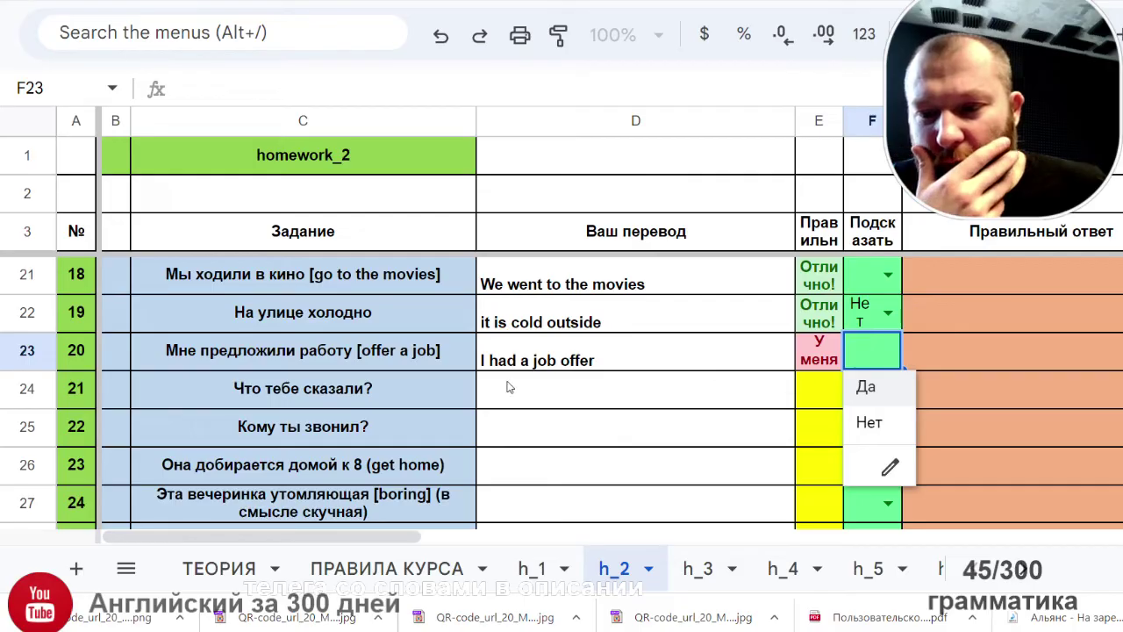
left_click(866, 387)
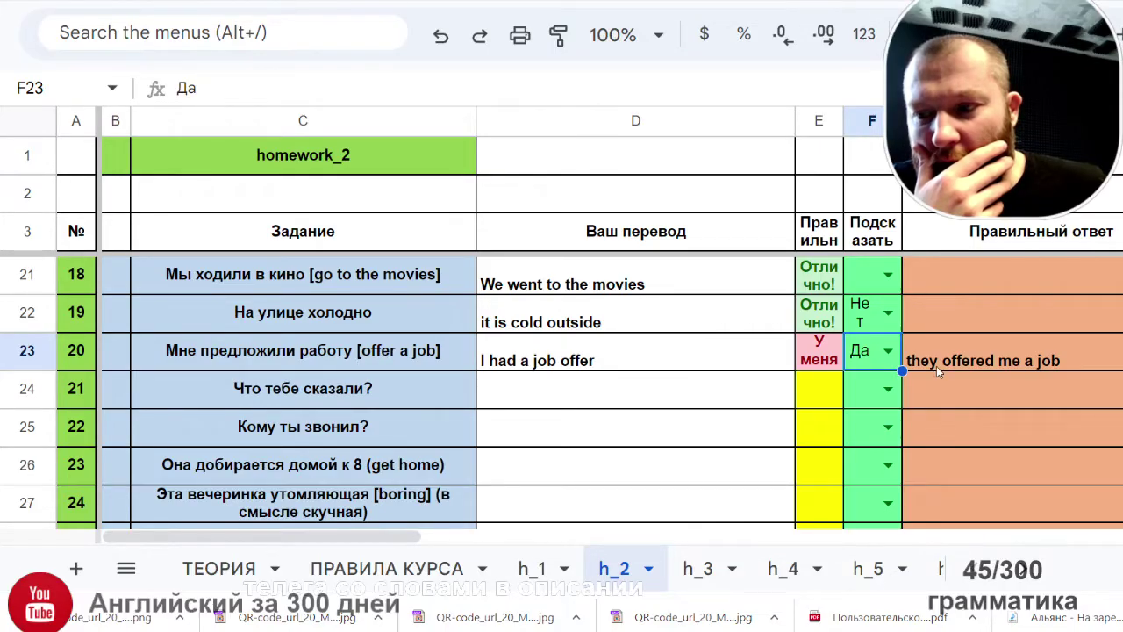
left_click(307, 358)
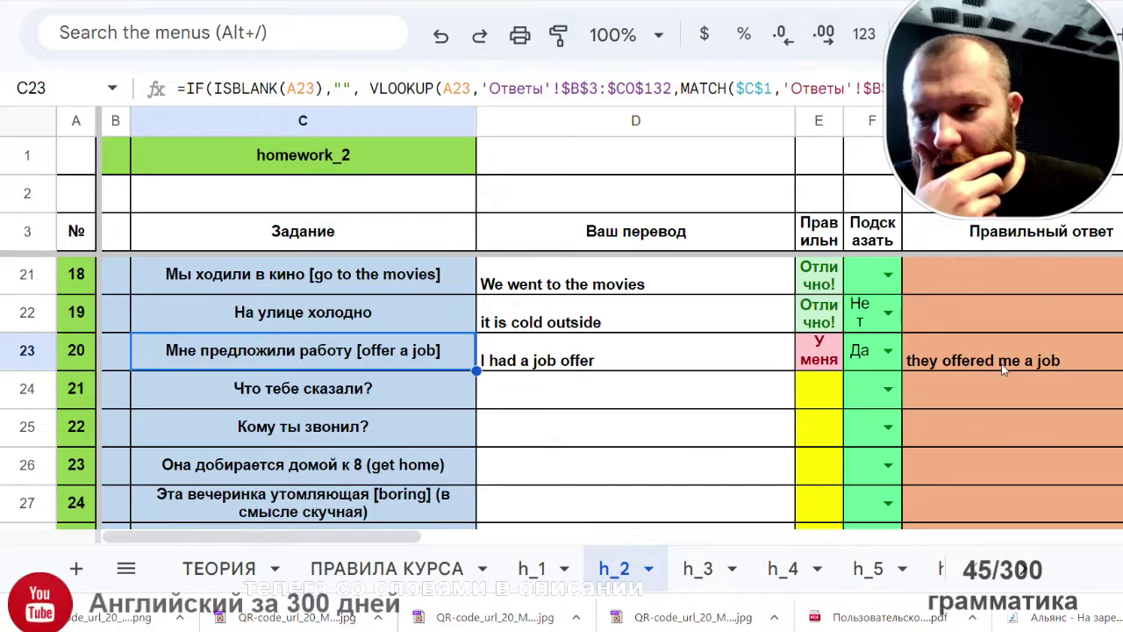
left_click(888, 350)
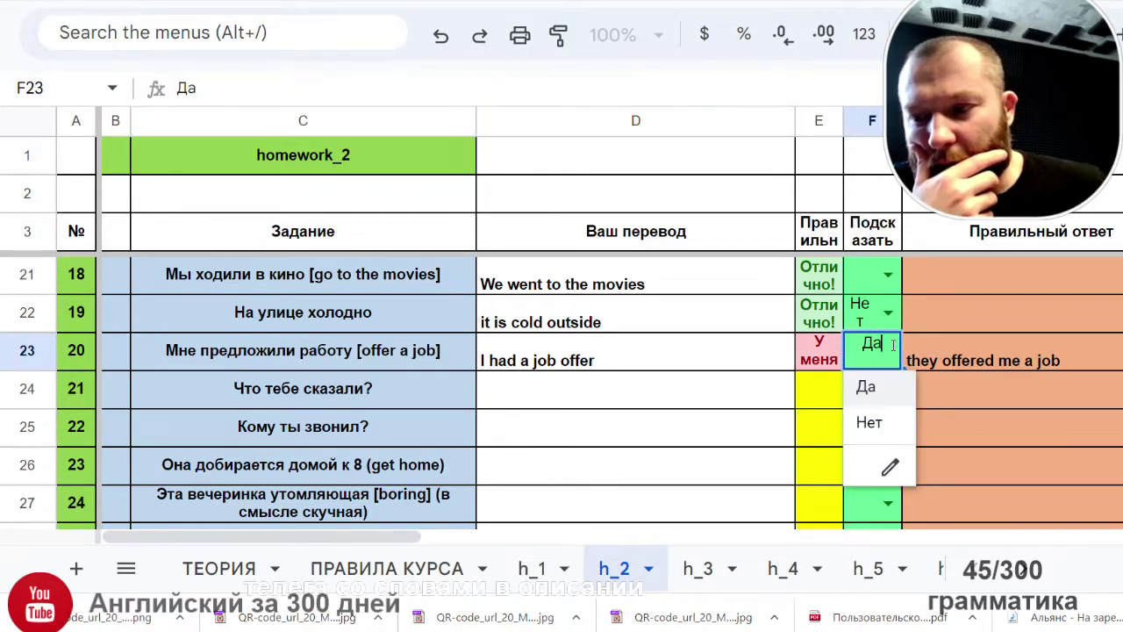
left_click(744, 344)
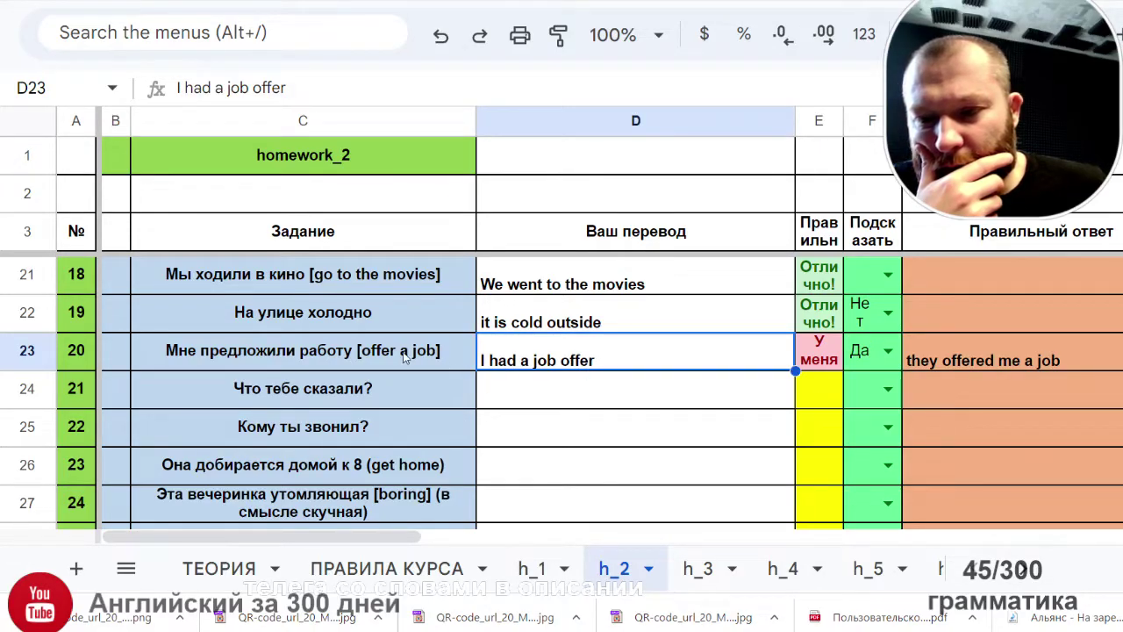
Step: Replace "I had" at the start of the answer in D23 with "They offered me"
double_click(490, 364)
key("Home")
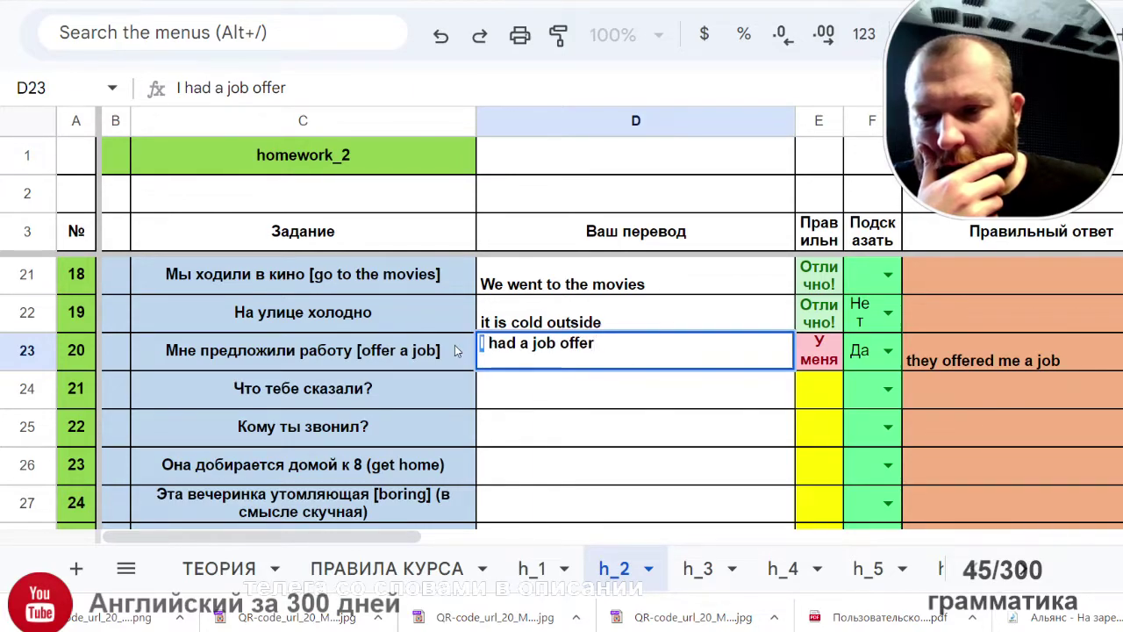
key("Delete")
type("The")
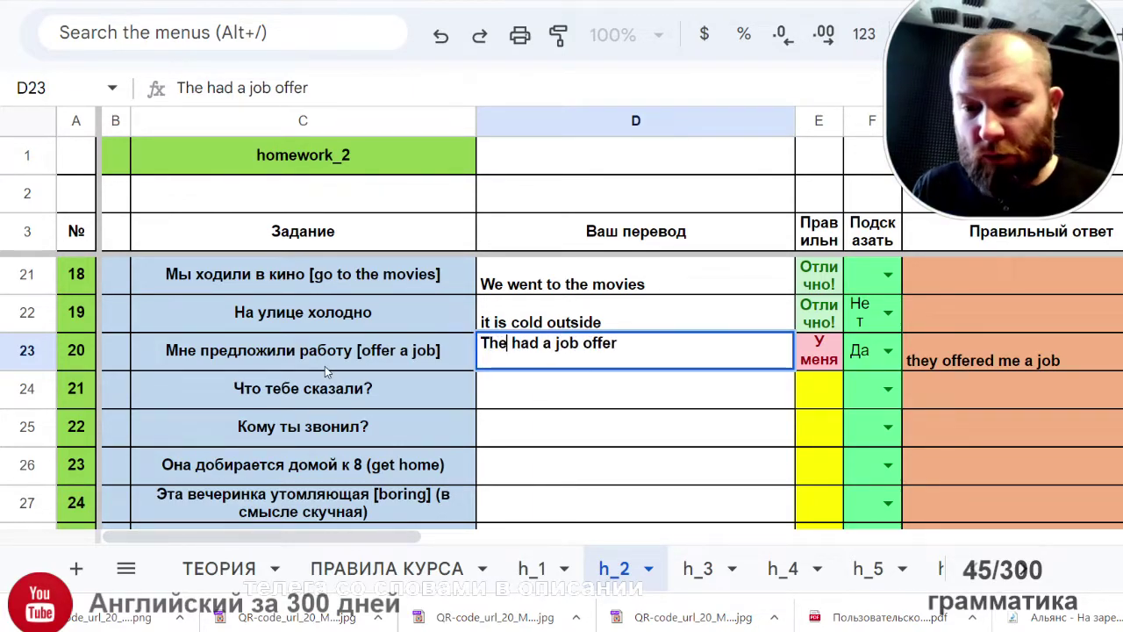
type("y j")
key("BackSpace")
type("off")
type("erers")
key("BackSpace")
key("BackSpace")
type("ress")
key("BackSpace")
key("BackSpace")
type("d m")
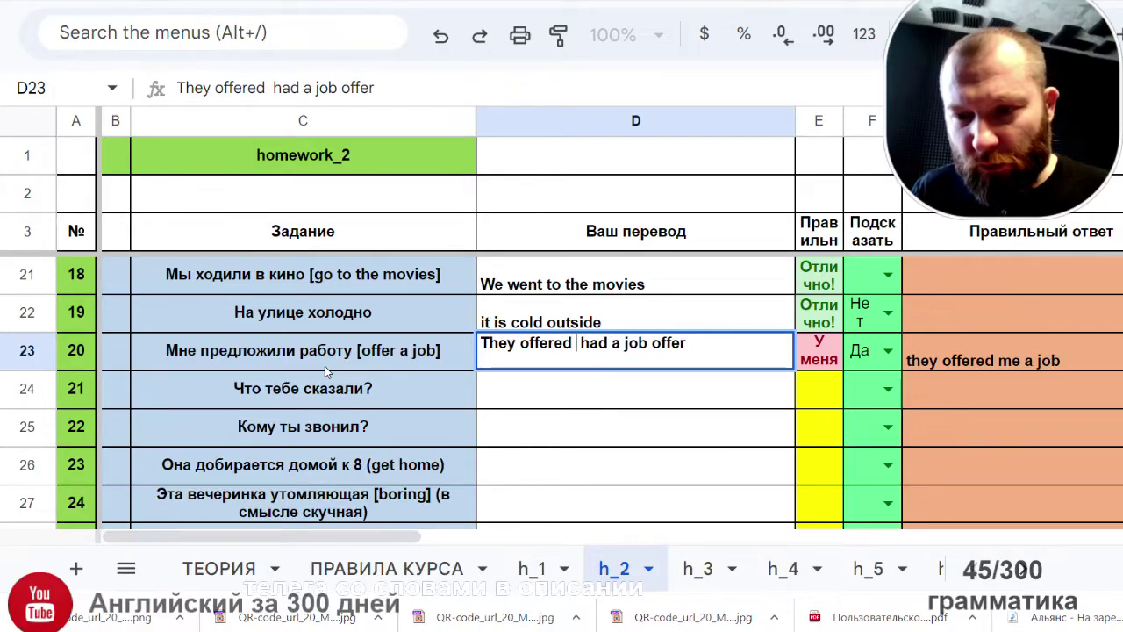
type("e")
key("Delete")
key("Delete")
key("Delete")
key("Delete")
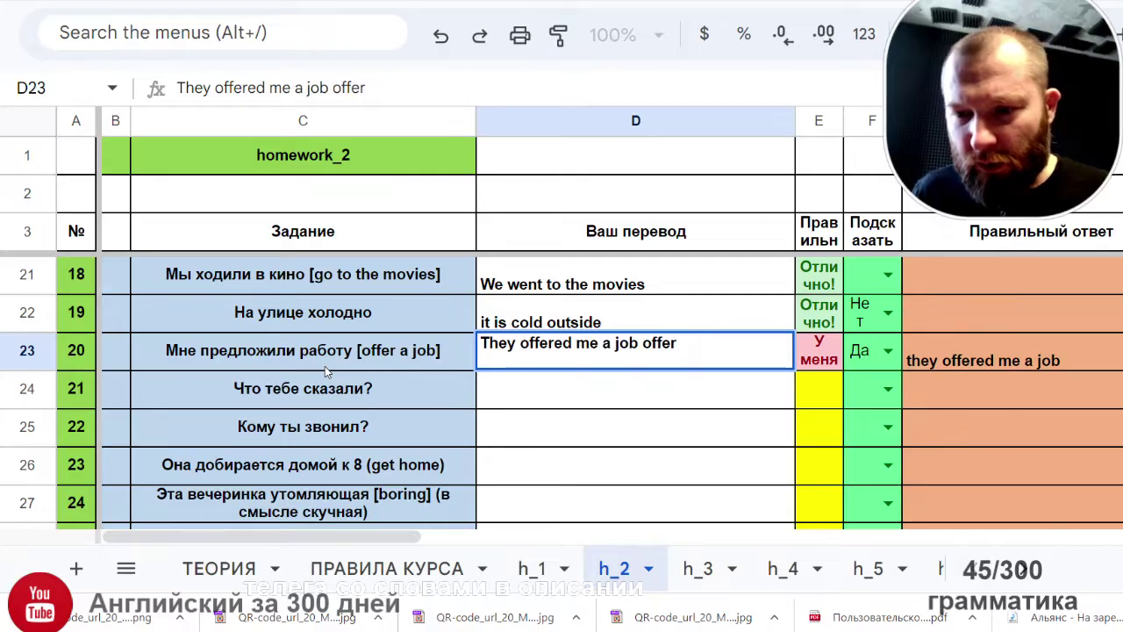
Step: Remove the final word "offer" from D23 so the answer reads "They offered me a job"
key("Right")
key("Right")
key("Right")
key("Right")
key("Right")
key("Right")
key("Right")
key("Right")
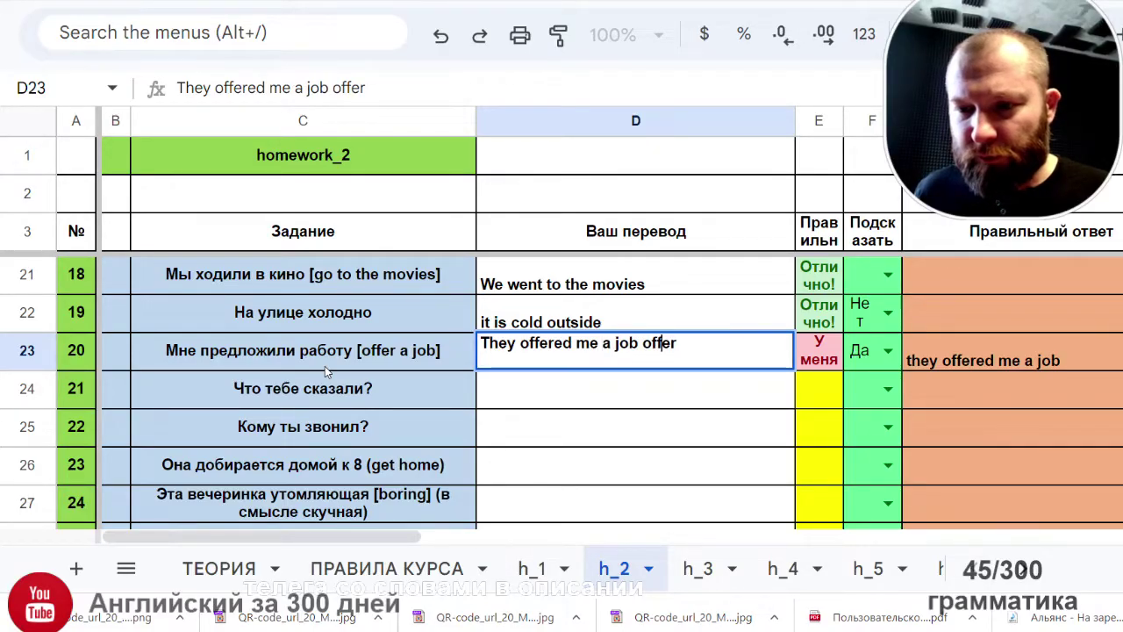
key("BackSpace")
key("BackSpace")
key("BackSpace")
key("BackSpace")
key("BackSpace")
key("BackSpace")
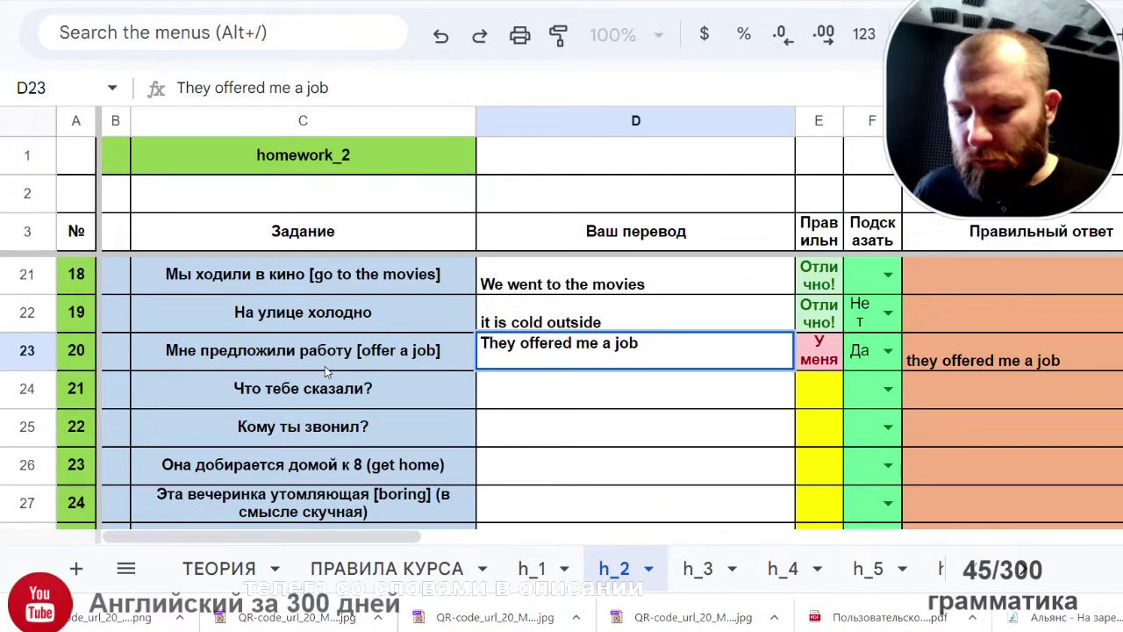
key("Return")
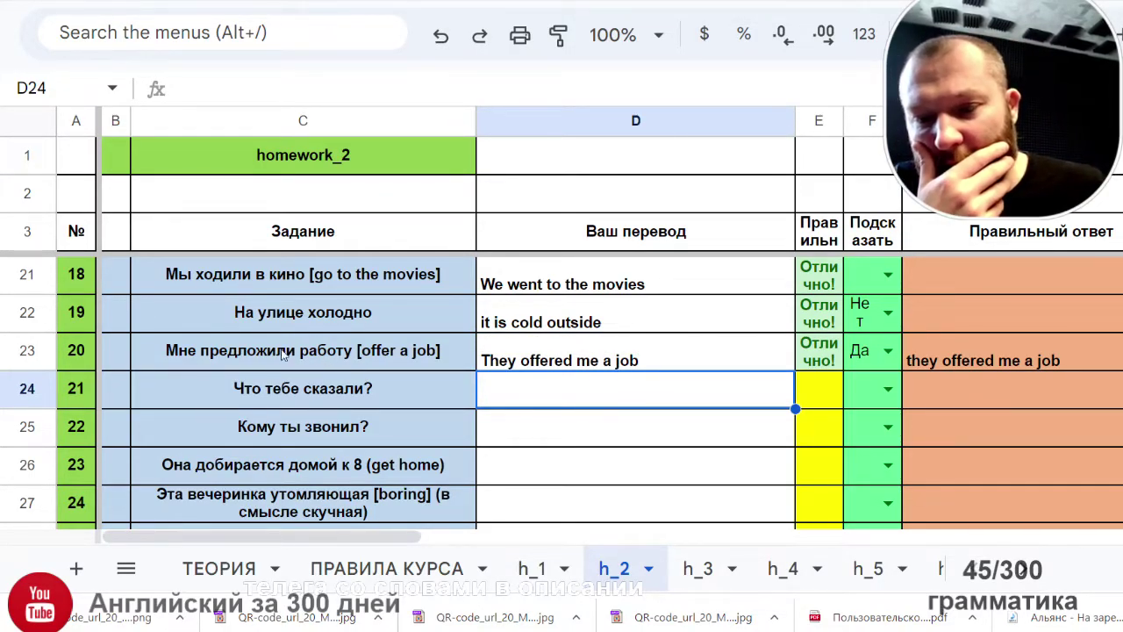
left_click(217, 360)
double_click(181, 346)
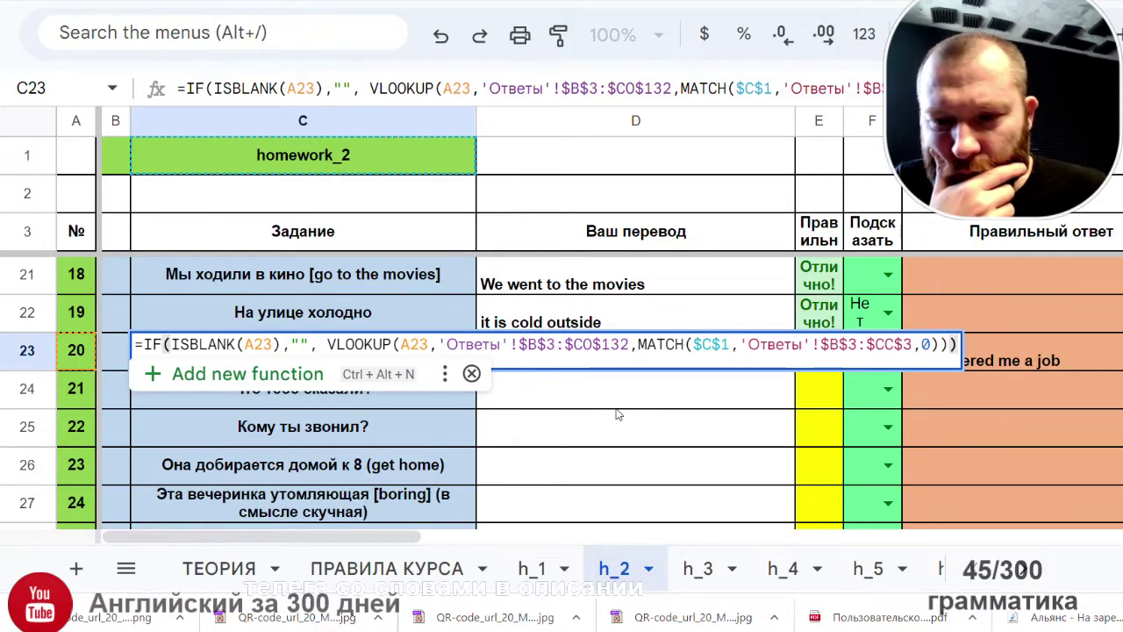
left_click(629, 463)
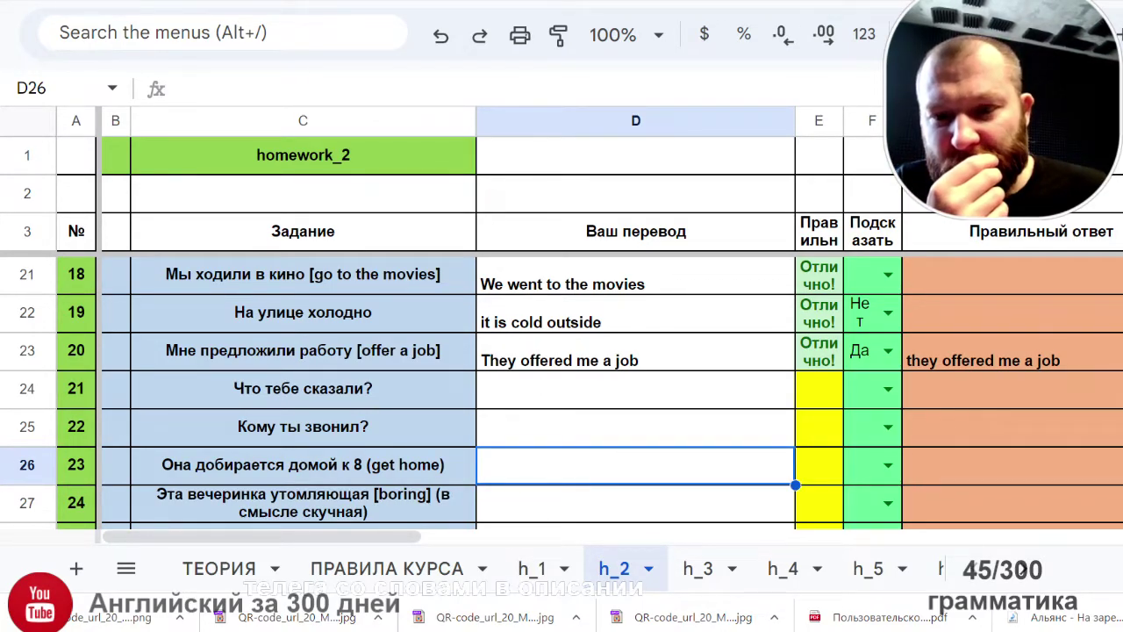
left_click(454, 361)
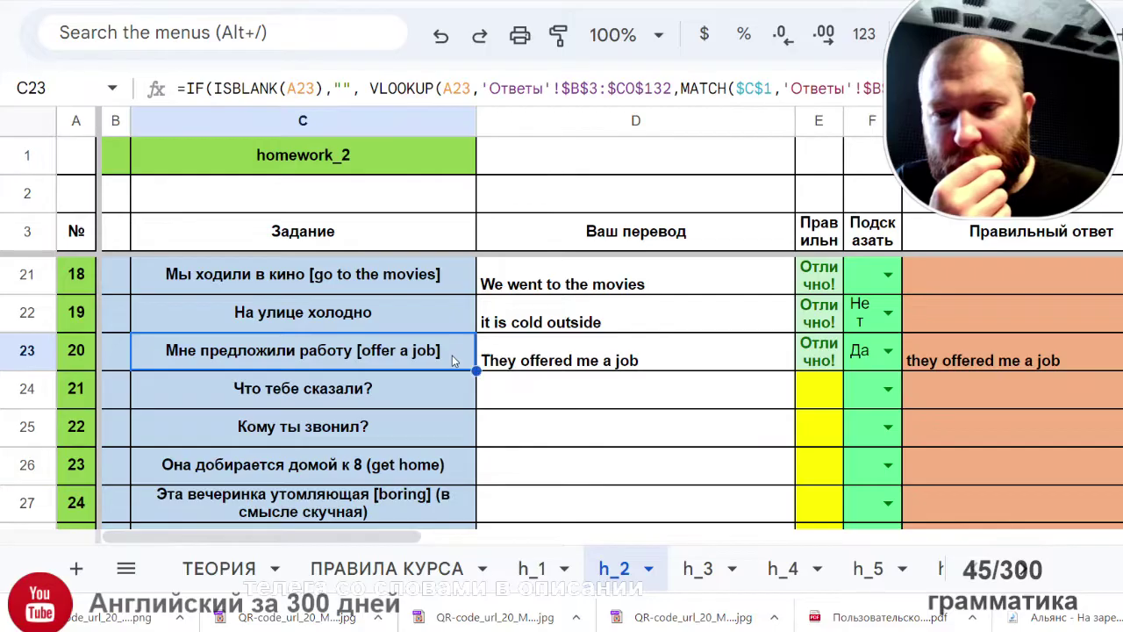
left_click(552, 369)
Step: Enter "What talles you" in D24 as the translation of "Что тебе сказали?"
left_click(512, 391)
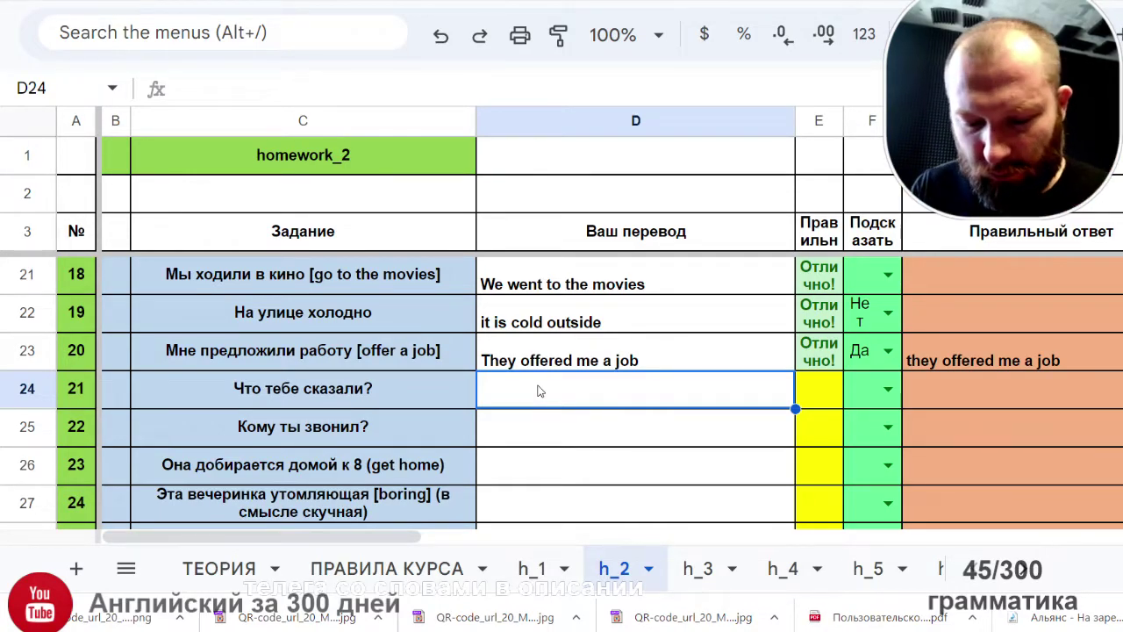
type("What ")
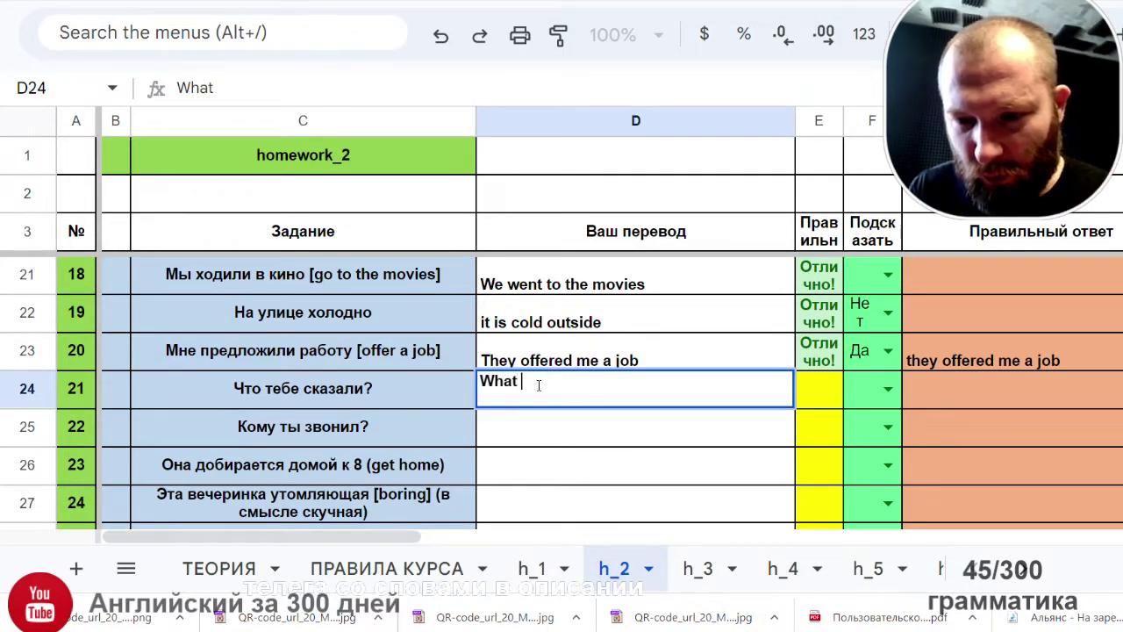
type("t")
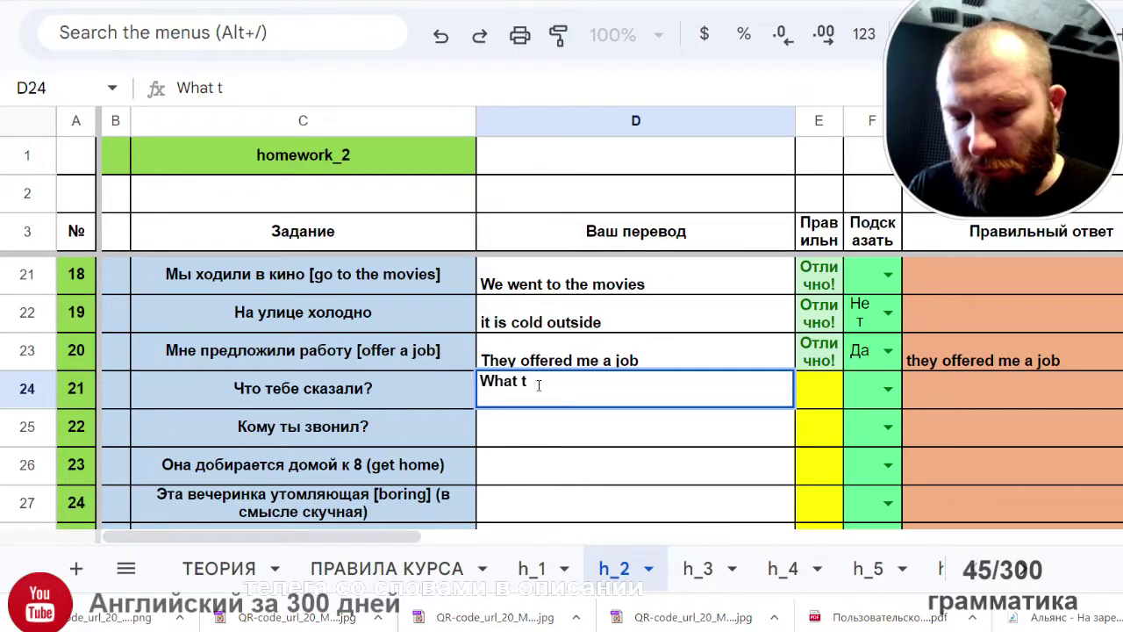
type("a")
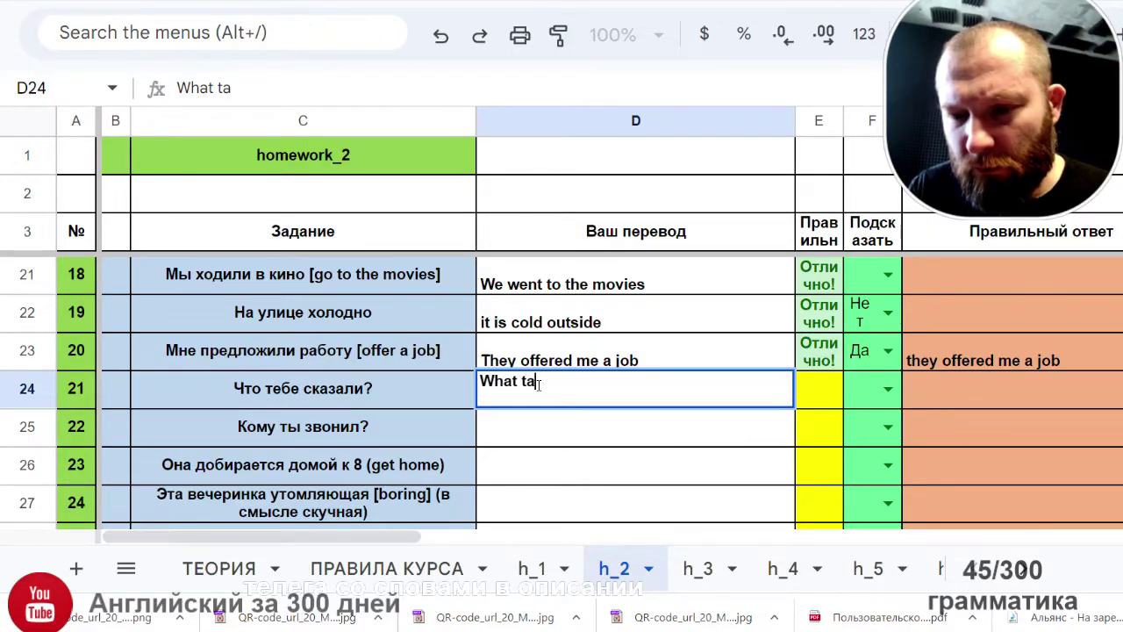
type("lles you")
key("Return")
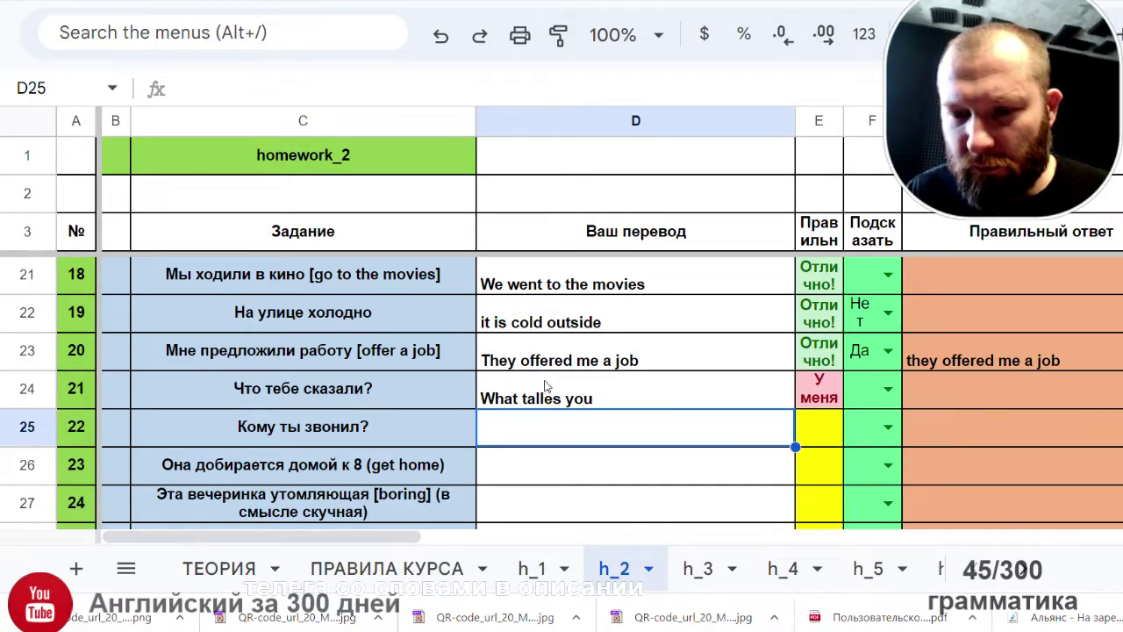
Step: Change "talles" to "talled" in D24 so the answer reads "What talled you"
double_click(562, 387)
key("BackSpace")
key("BackSpace")
type("d")
key("Return")
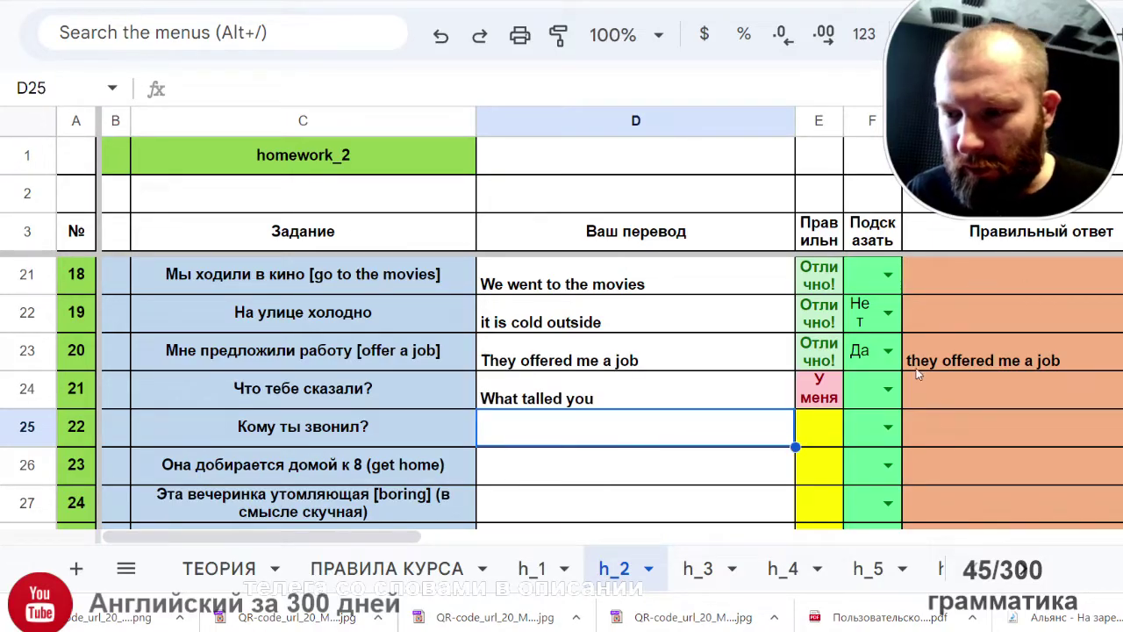
Step: Set the hint in F24 to "Да" and change the answer in D24 to "What did they tell you"
left_click(888, 388)
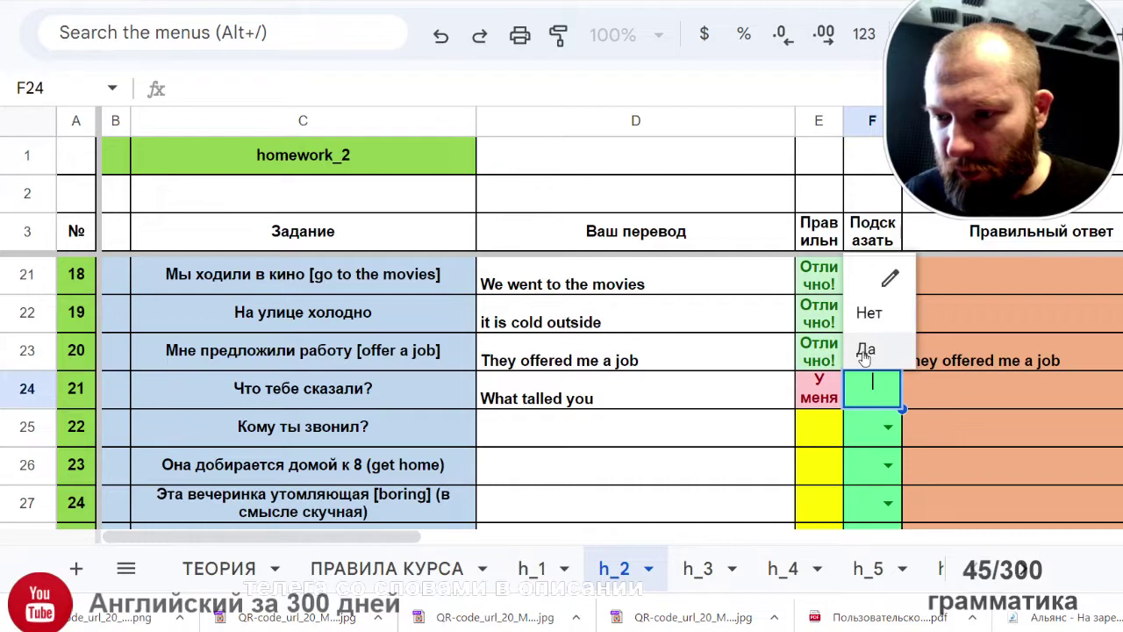
left_click(866, 351)
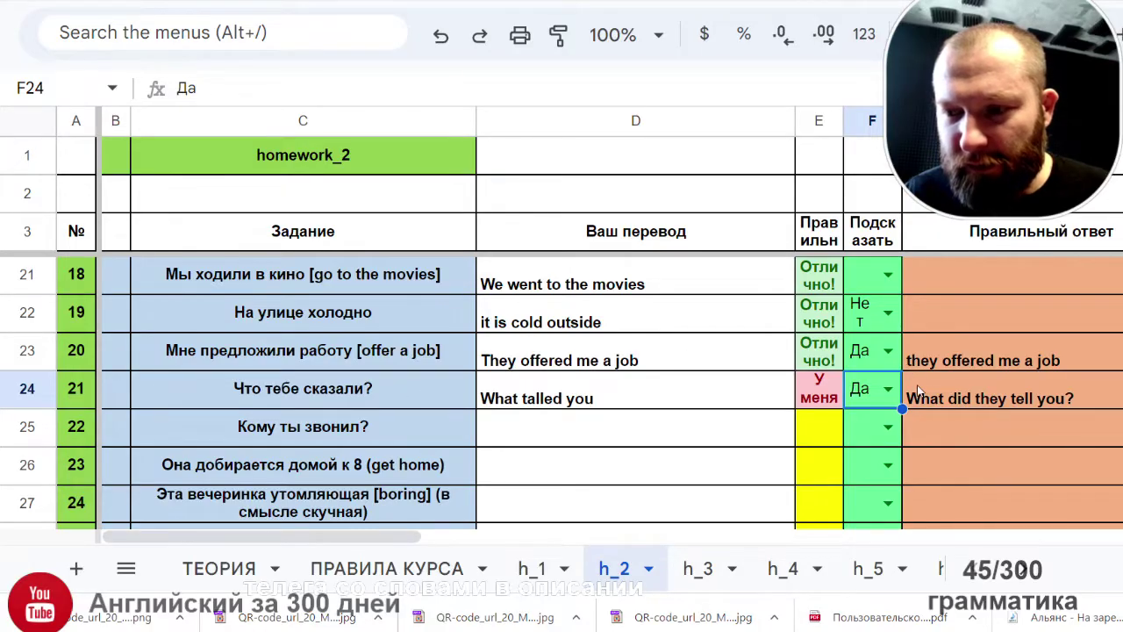
left_click(512, 397)
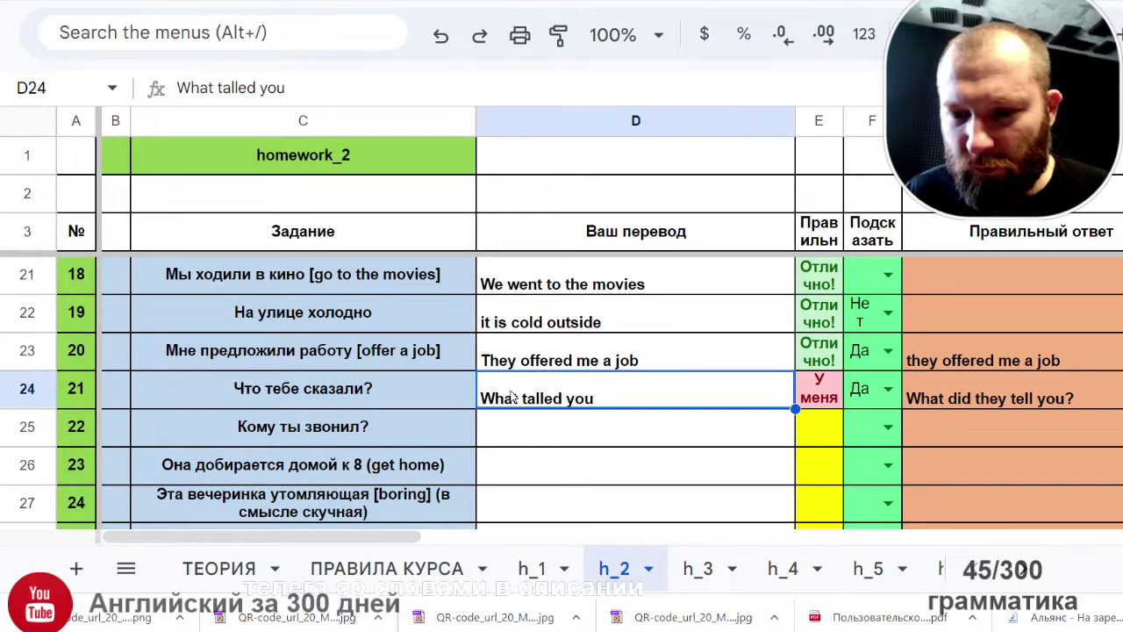
double_click(524, 401)
double_click(536, 383)
type("did they")
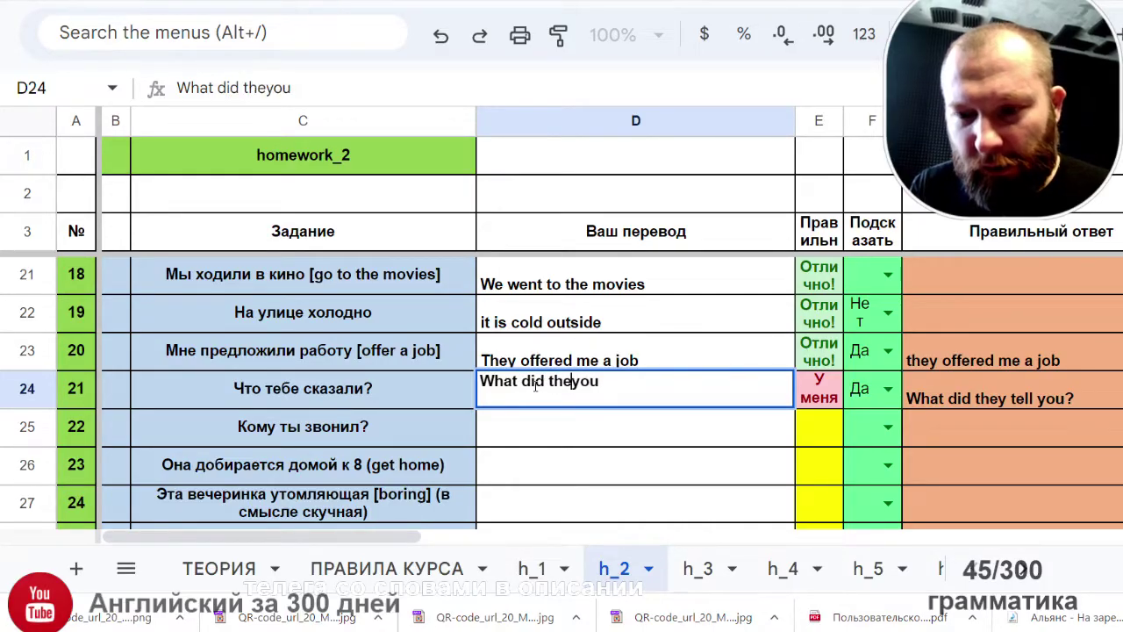
key("BackSpace")
type("y tell y")
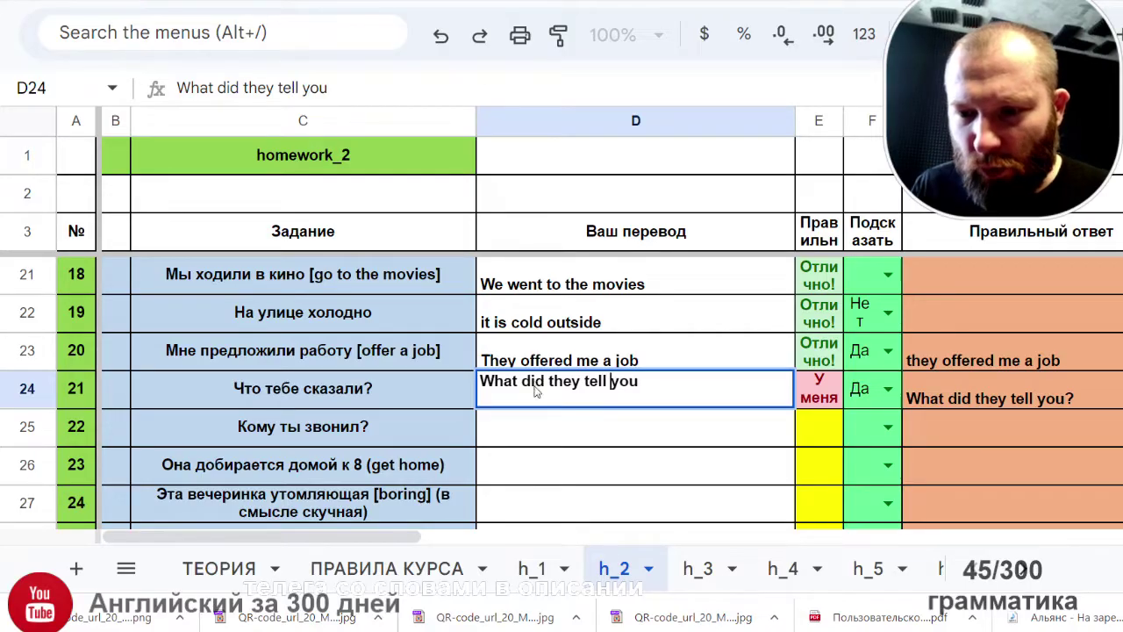
key("Return")
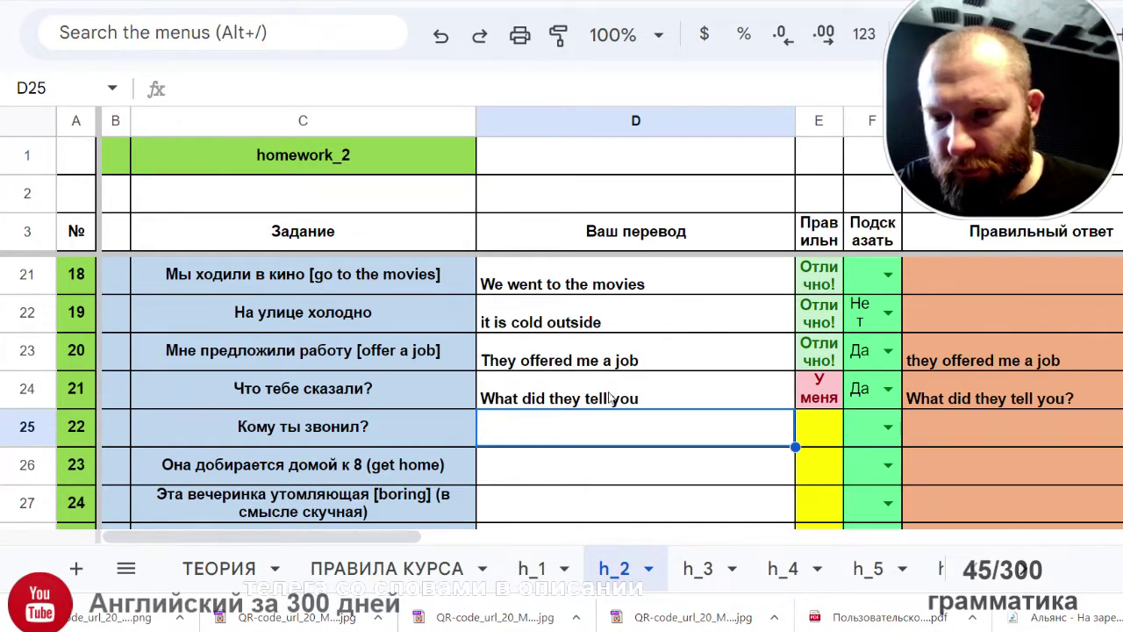
Step: Add a question mark at the end of the answer in D24
double_click(646, 396)
type("?")
key("Return")
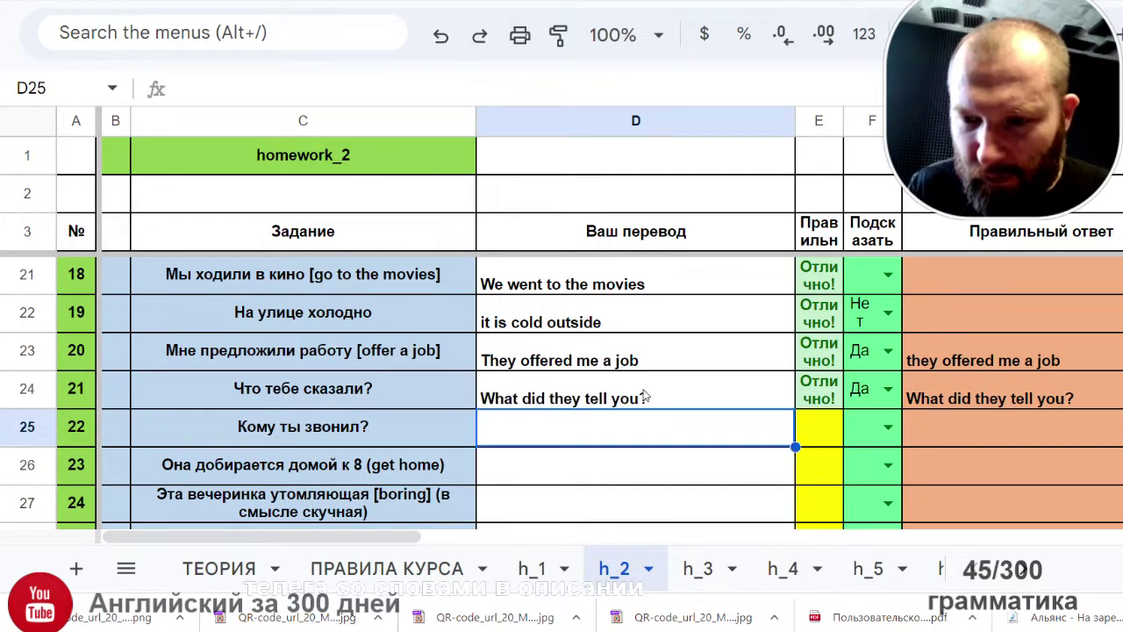
Step: Switch to Яндекс Переводчик and look up the English translation of "кому"
scroll(644, 394, "down", 1)
scroll(644, 394, "up", 1)
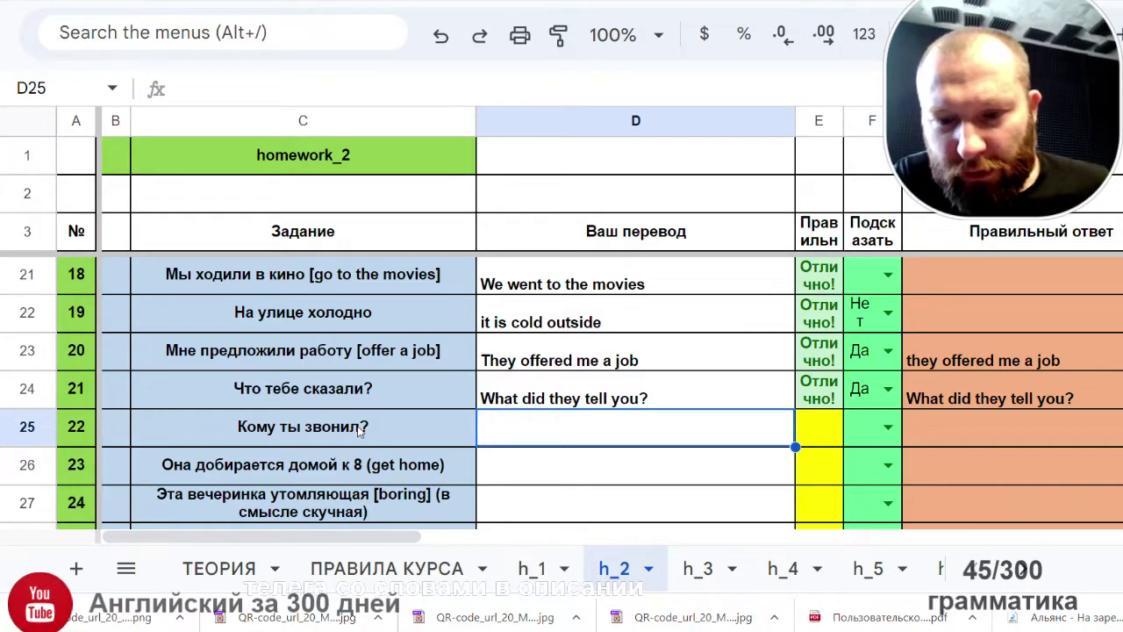
left_click(426, 437)
left_click(498, 440)
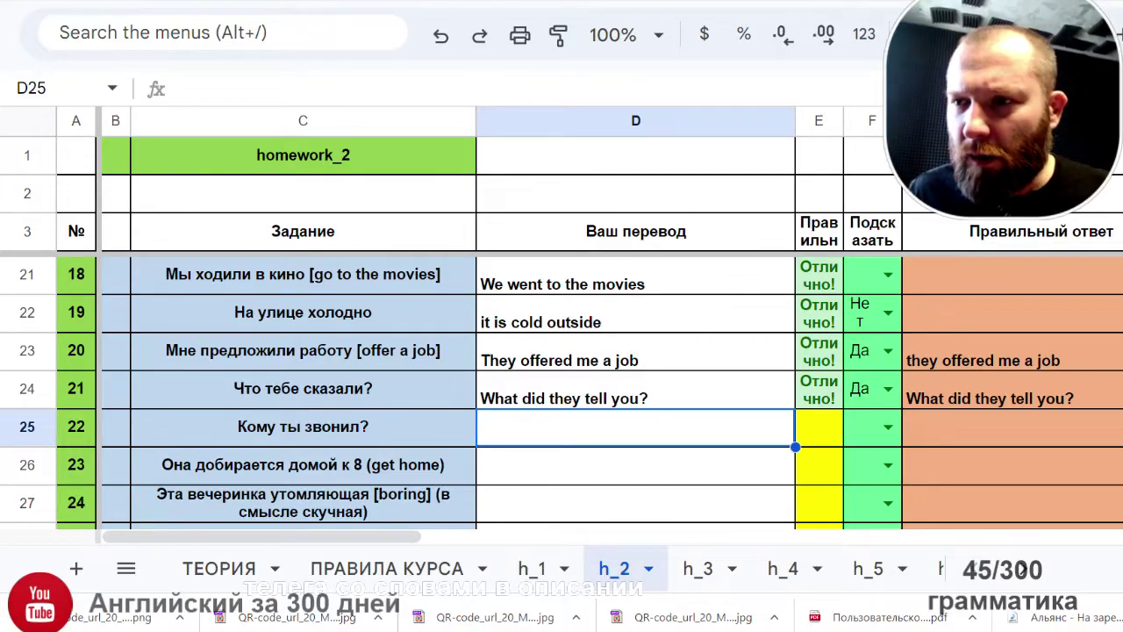
key("ctrl+Tab")
left_click_drag(248, 193, 3, 249)
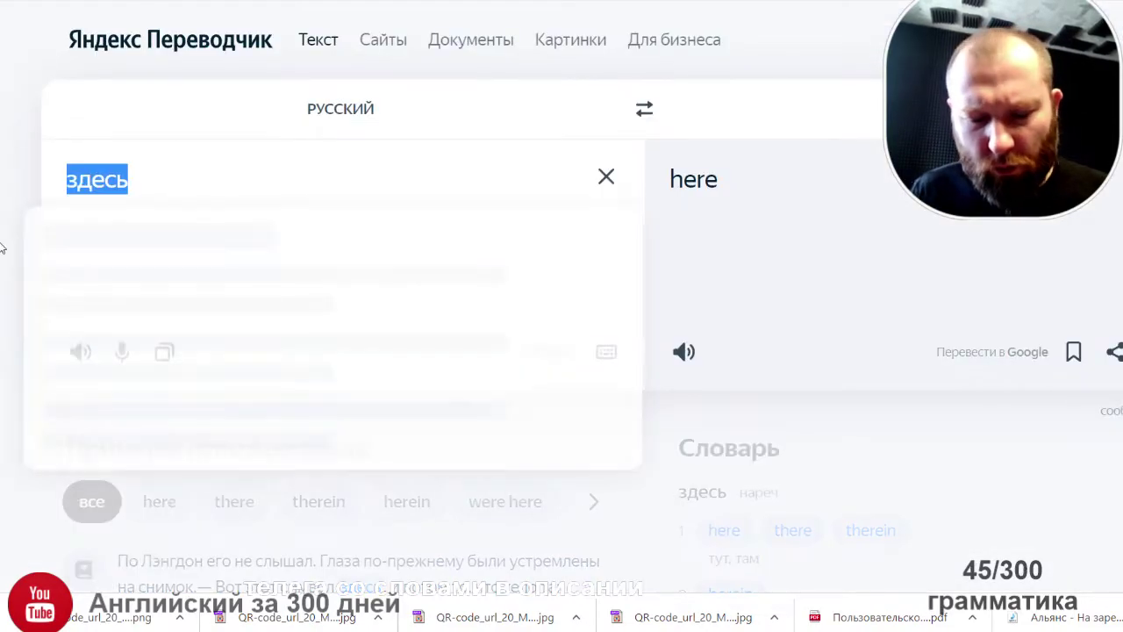
type("rjve")
key("Return")
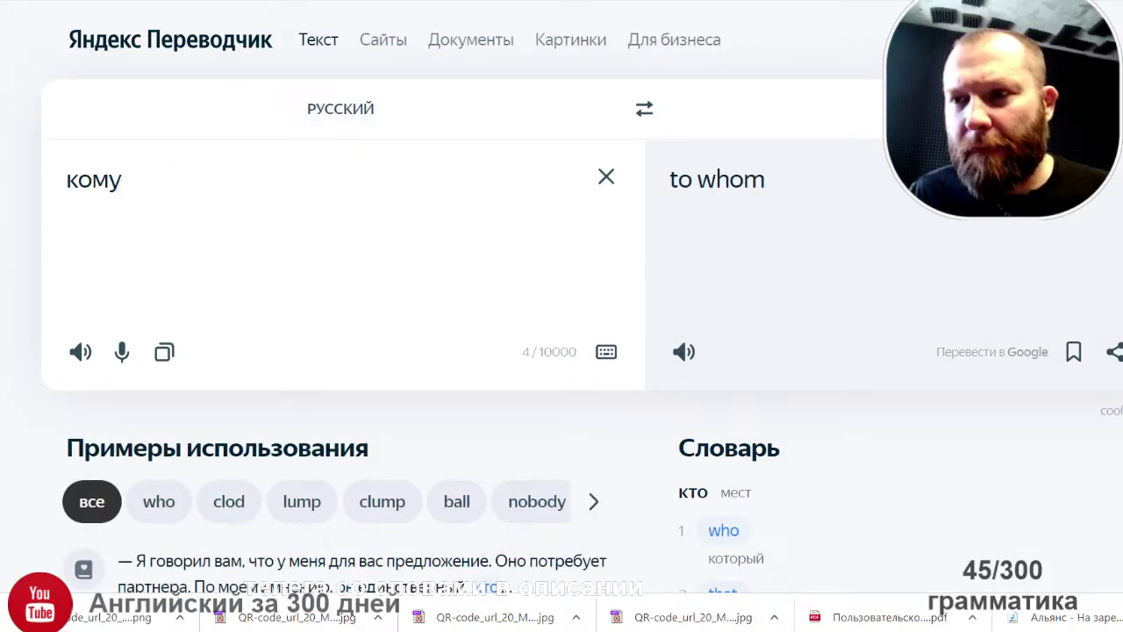
Step: Return to the homework sheet and enter "Whom did you call?" in D25 as the translation of "Кому ты звонил?"
key("ctrl+Tab")
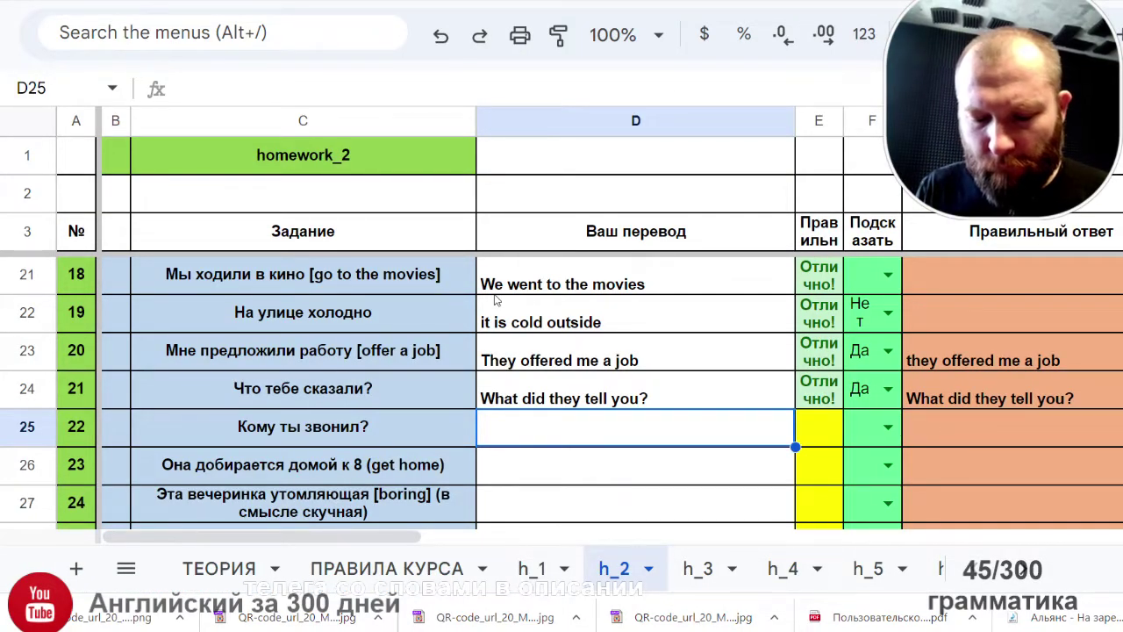
type("Whom did you")
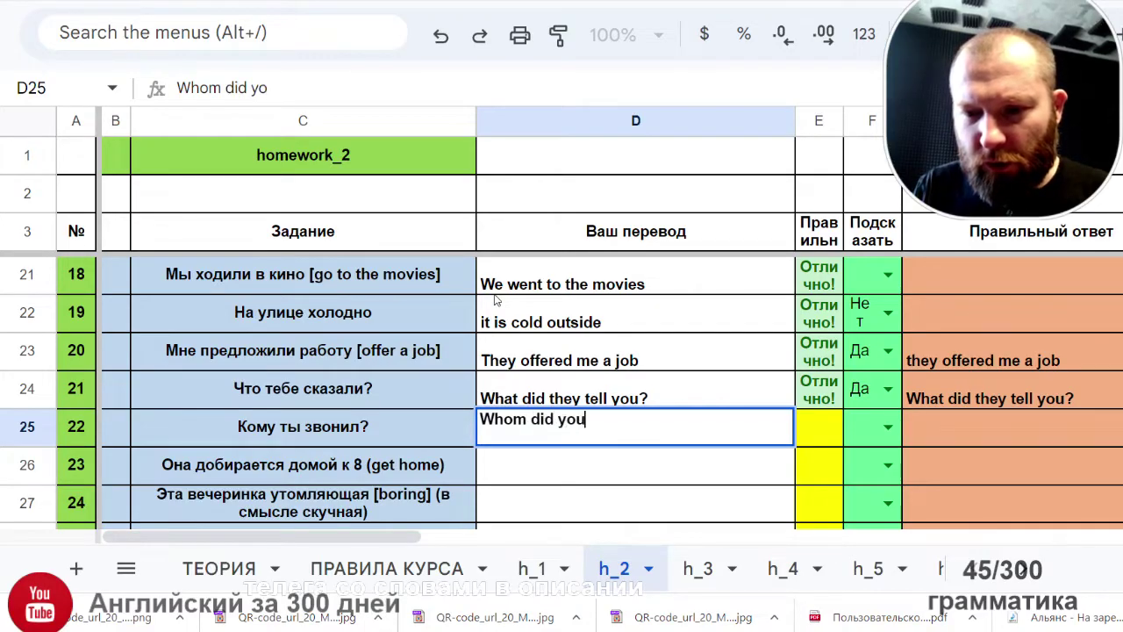
type(" call?")
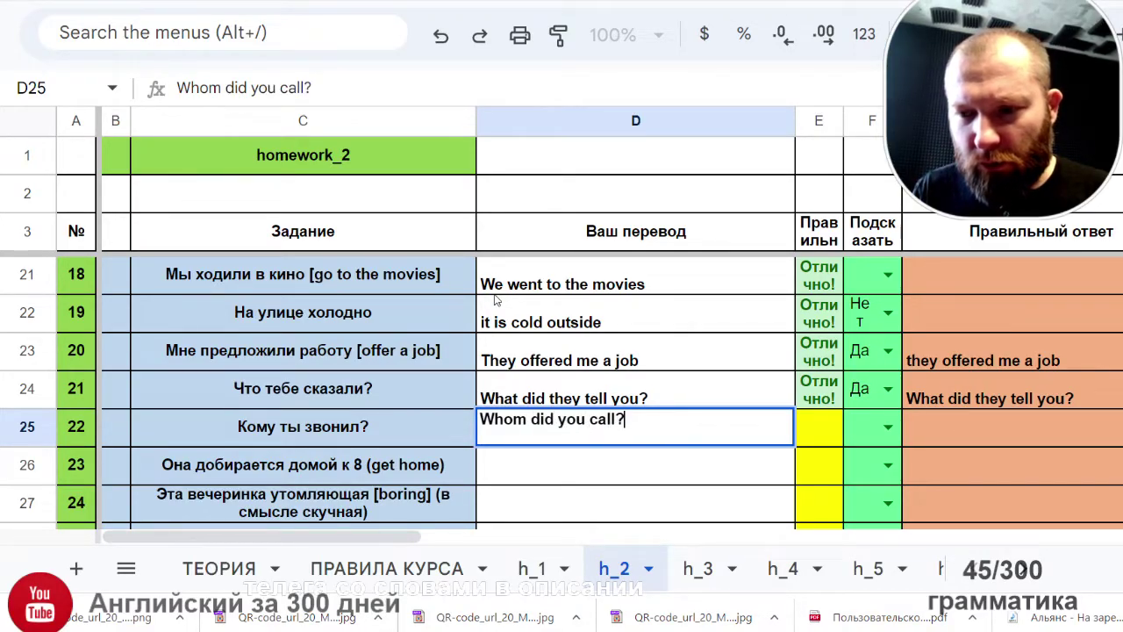
key("Return")
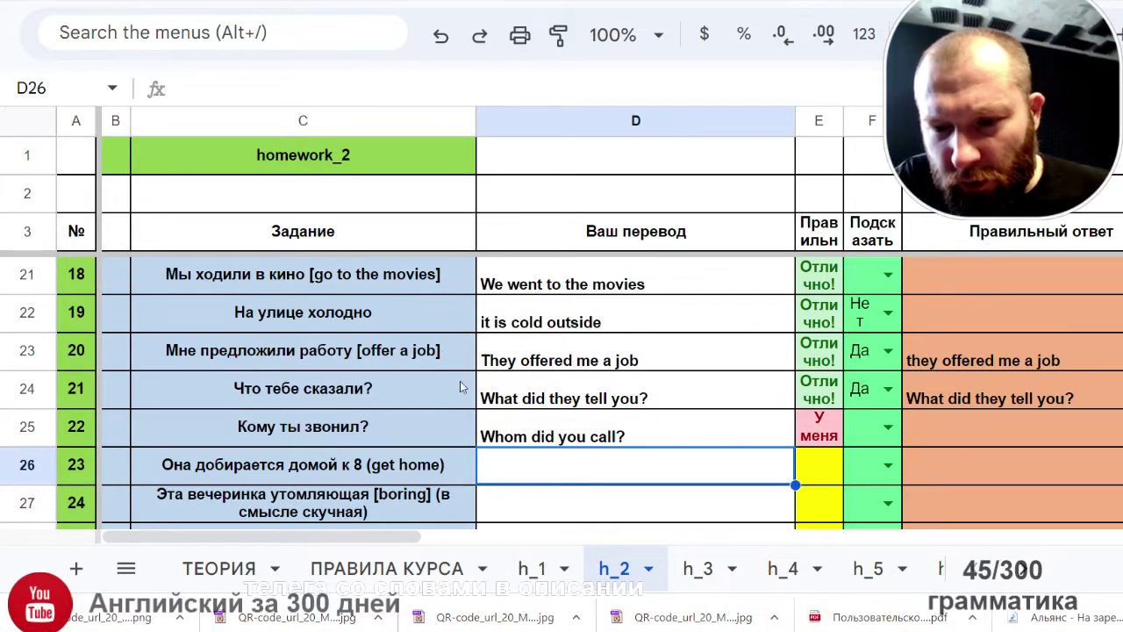
Step: Change the beginning of the answer in D25 so it reads "To whom did you call?"
left_click(491, 439)
double_click(491, 439)
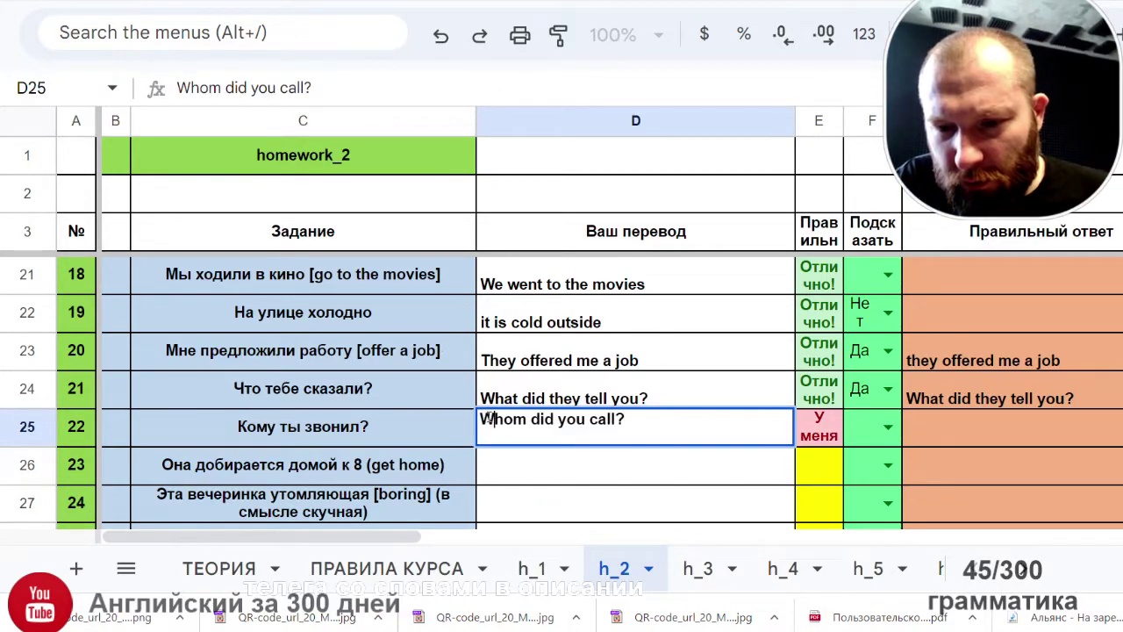
key("BackSpace")
type("To w")
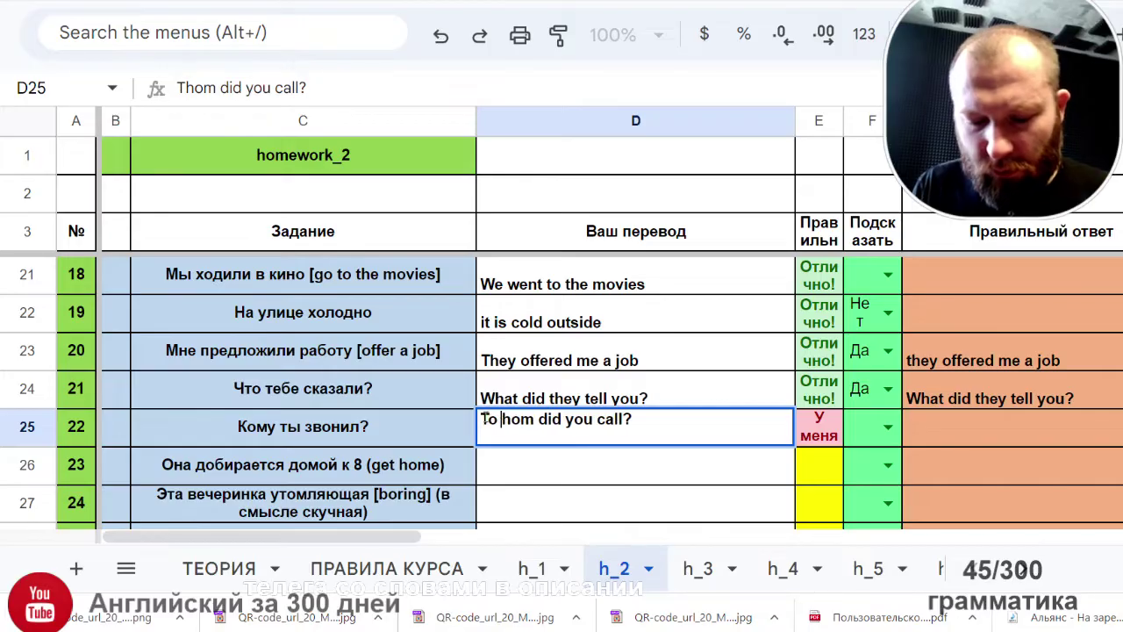
key("Return")
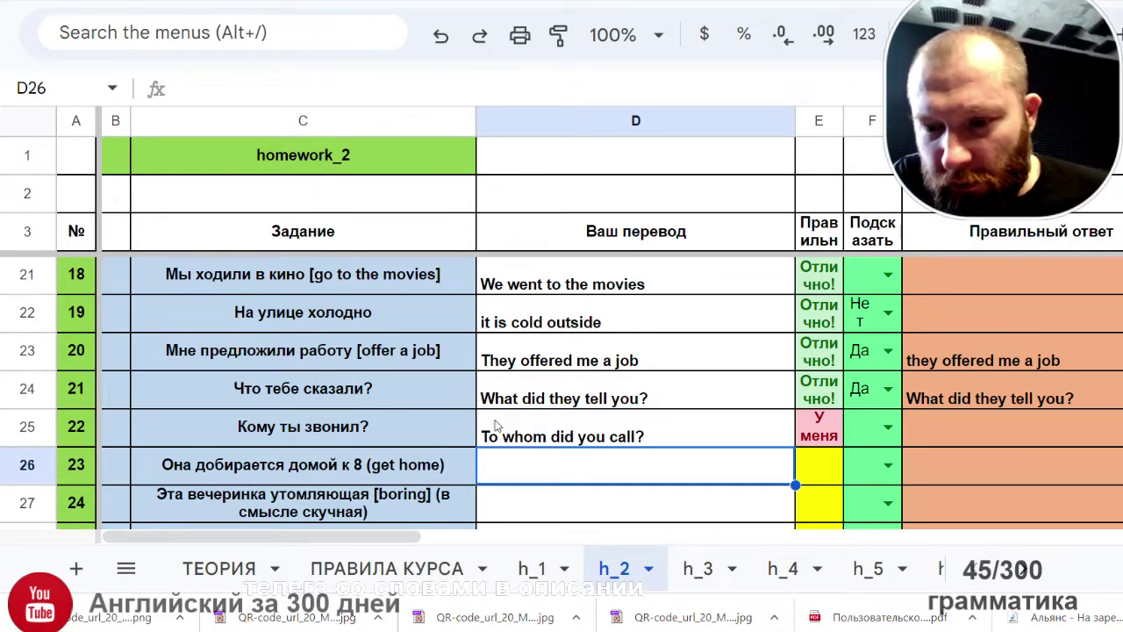
Step: Reveal the correct answer for task 22 by setting its hint in F25 to "Да"
left_click(563, 439)
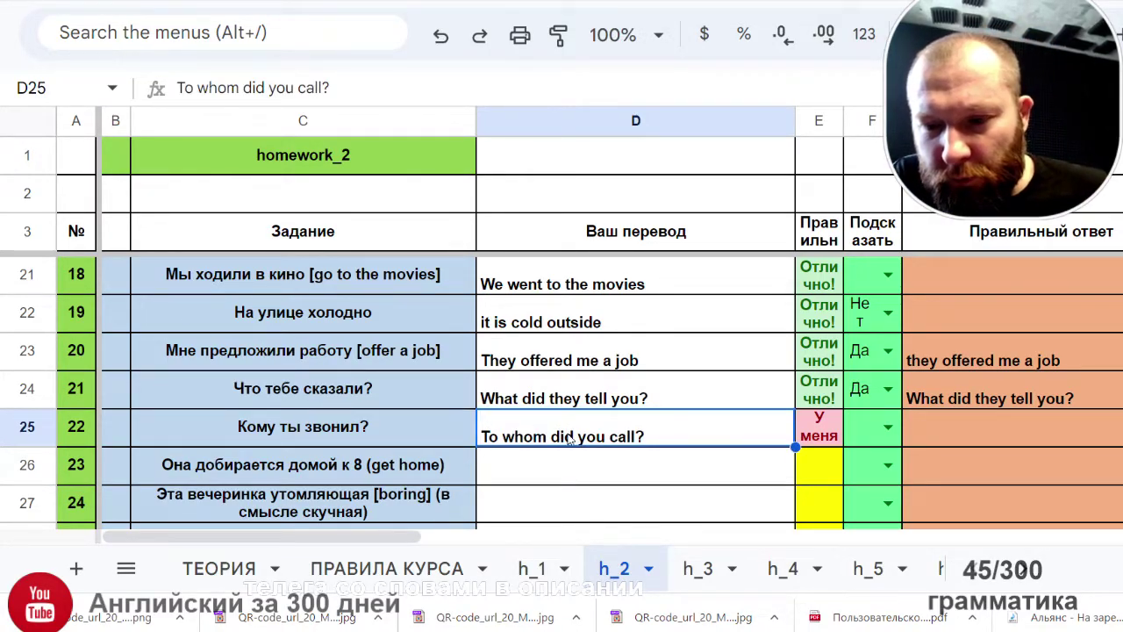
left_click(887, 427)
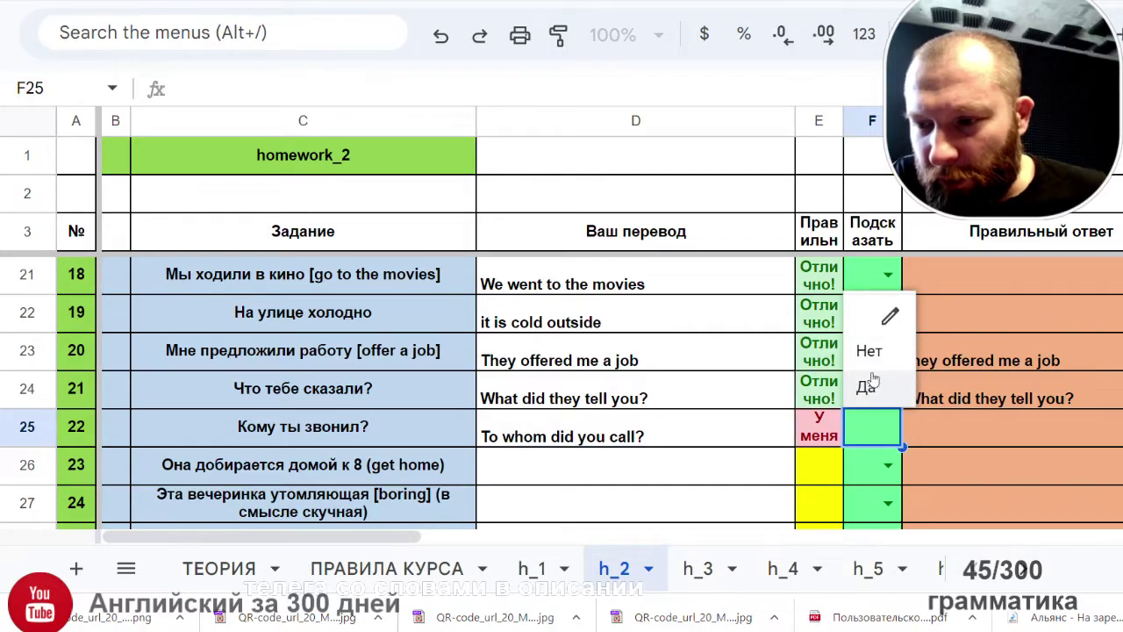
left_click(867, 389)
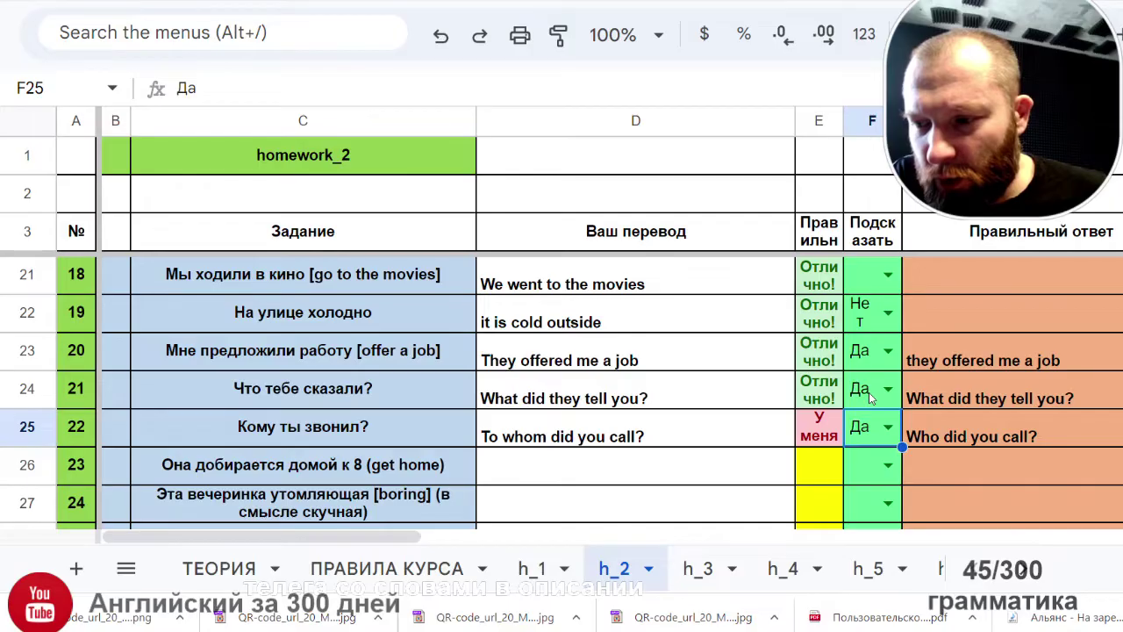
Step: Copy the correct answer "Who did you call?" from G25 and translate it into Russian in Яндекс Переводчик
left_click(967, 441)
key("ctrl+c")
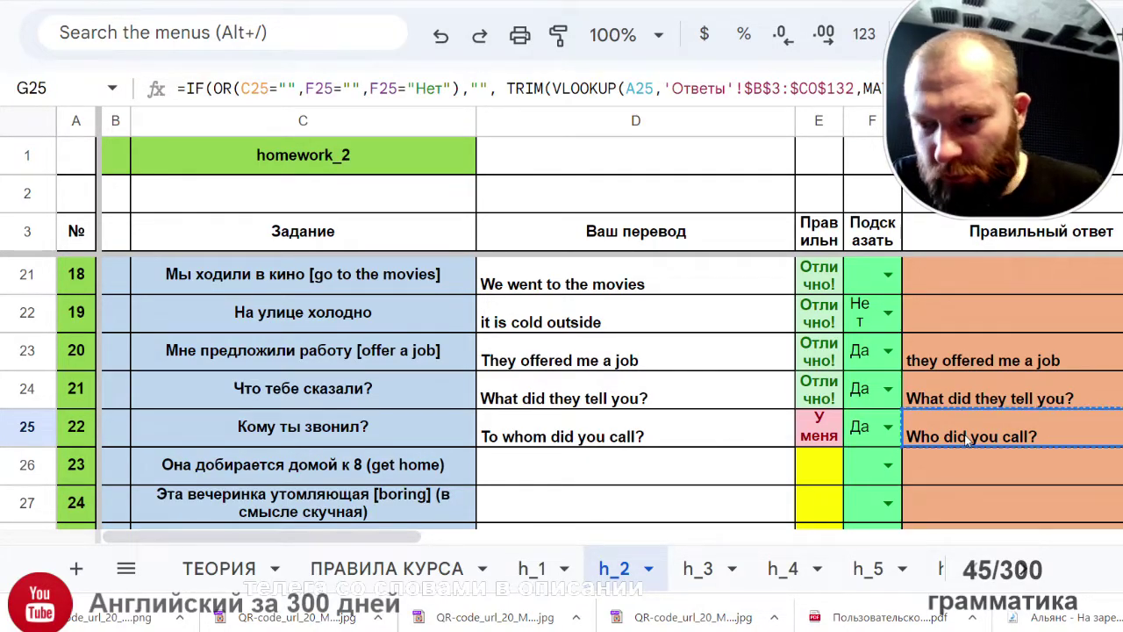
key("alt+Tab")
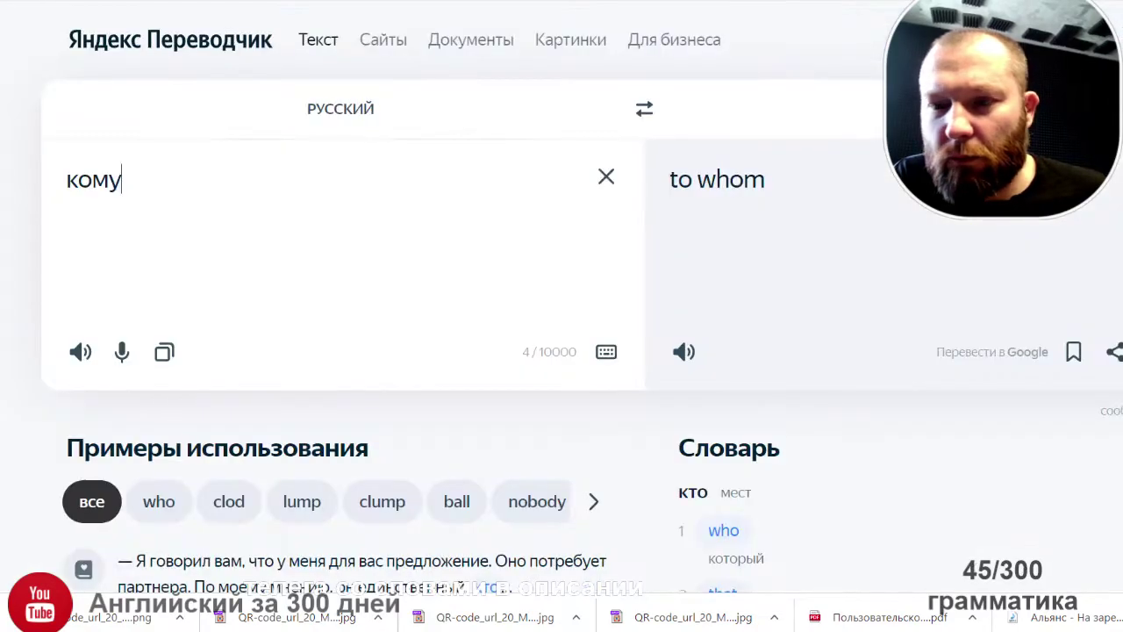
left_click(606, 178)
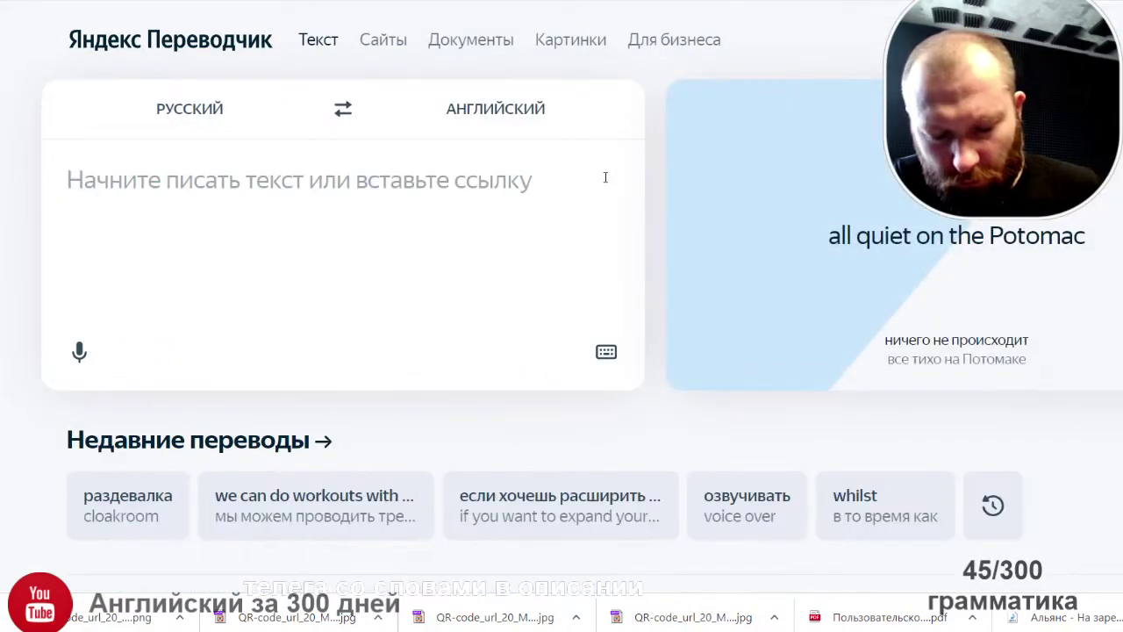
key("ctrl+v")
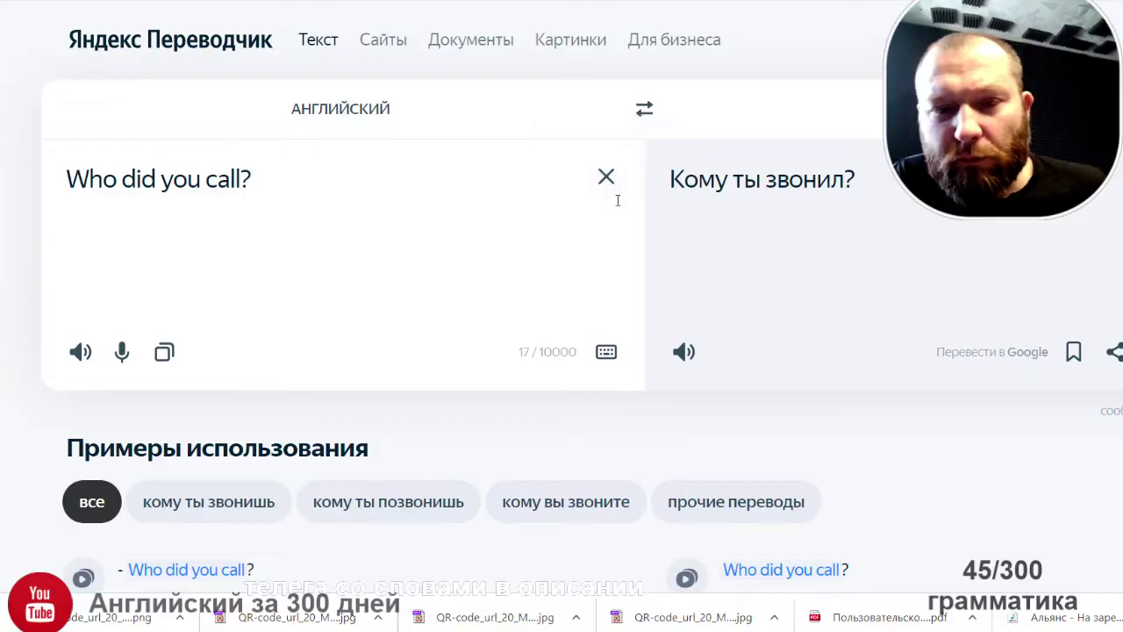
Step: Return to the homework sheet and replace the opening "To wh" of the answer in D25 with "W"
key("alt+Tab")
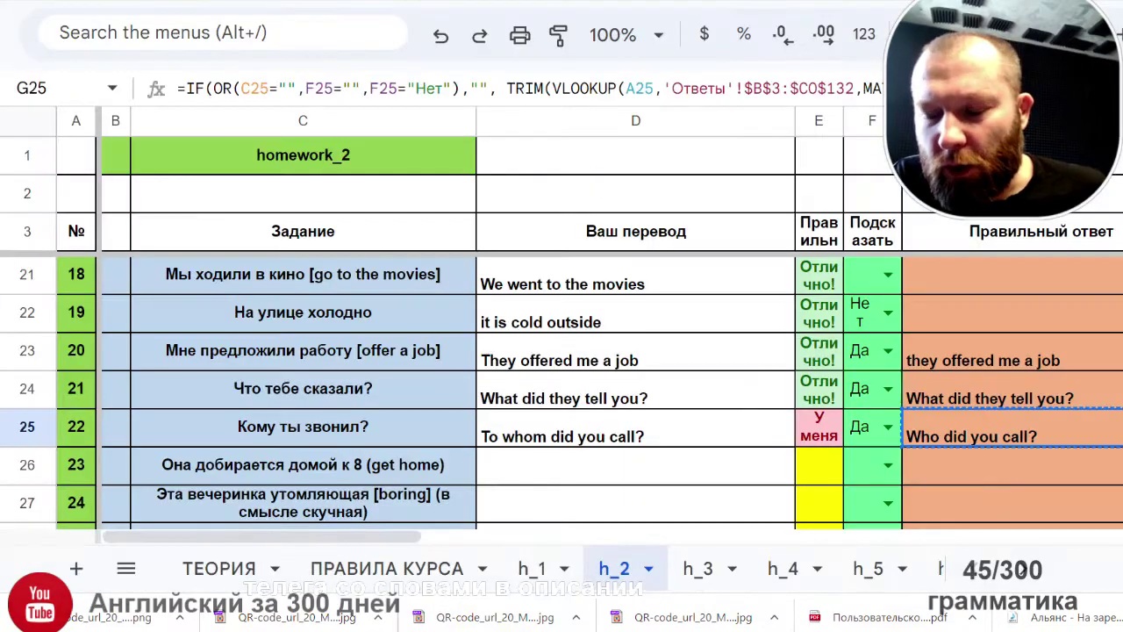
double_click(585, 444)
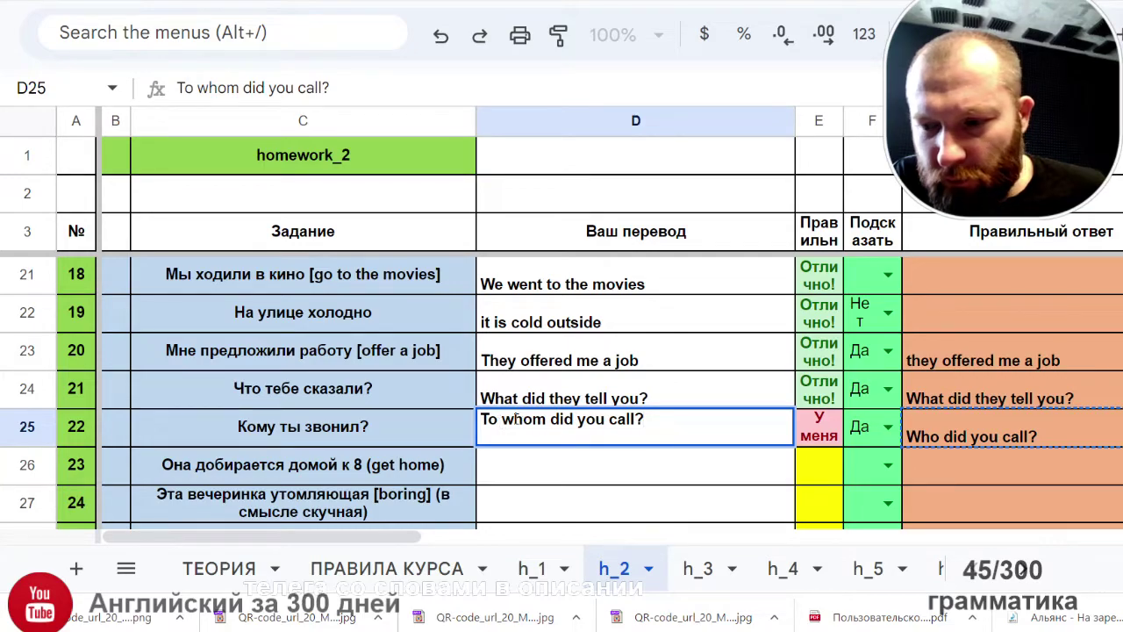
left_click_drag(515, 420, 406, 426)
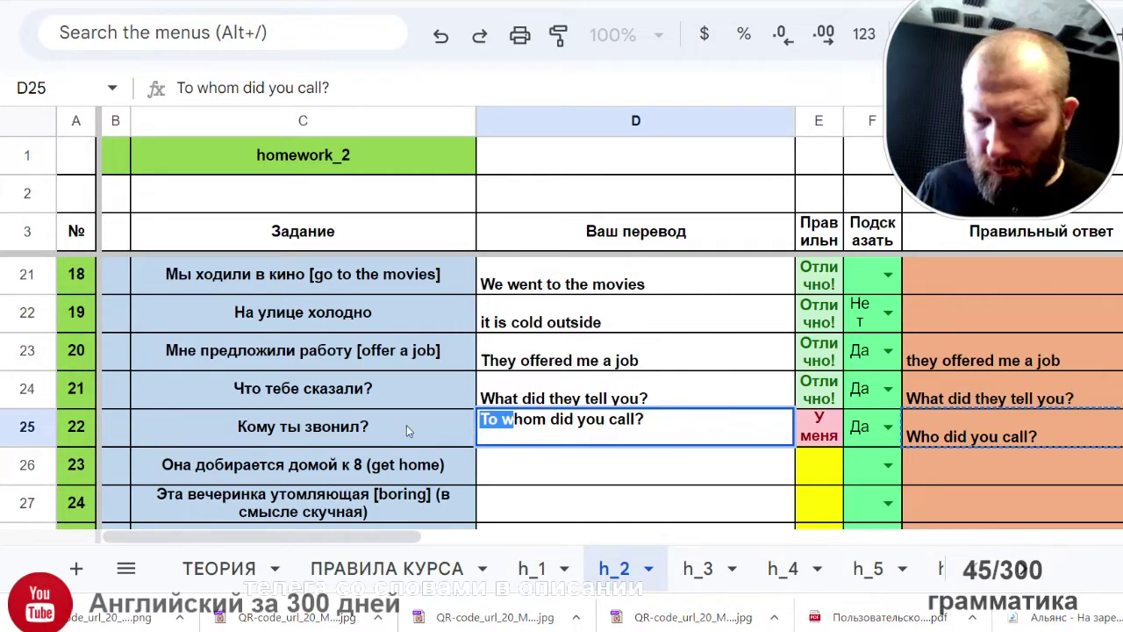
key("Delete")
key("Delete")
type("W")
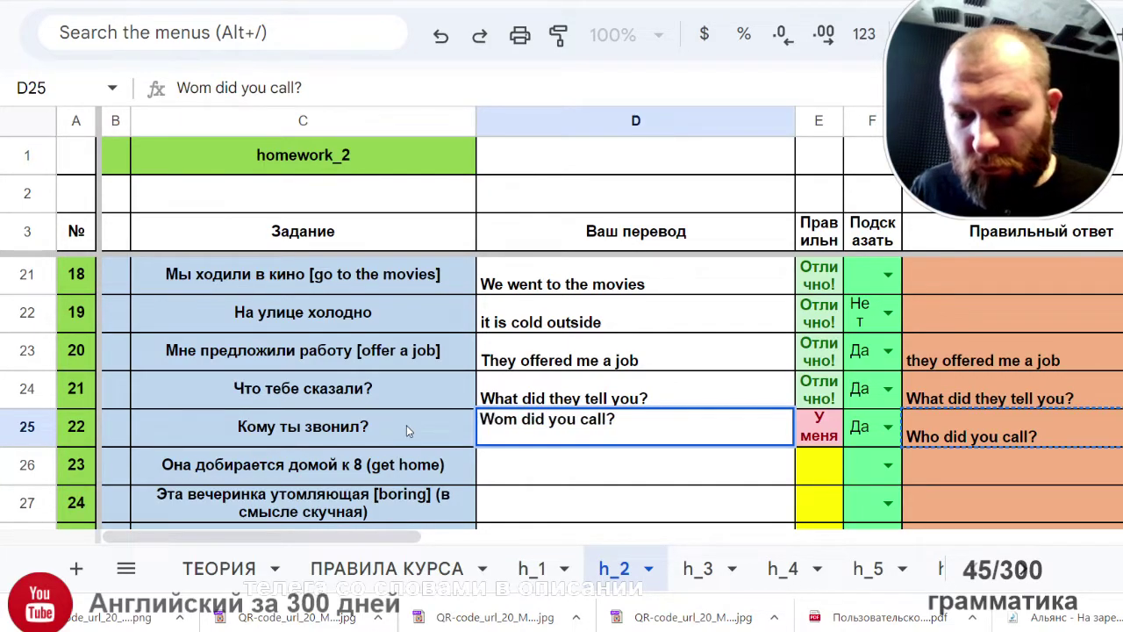
Step: Correct the translation for task 22 to "Who did you call?"
type("h")
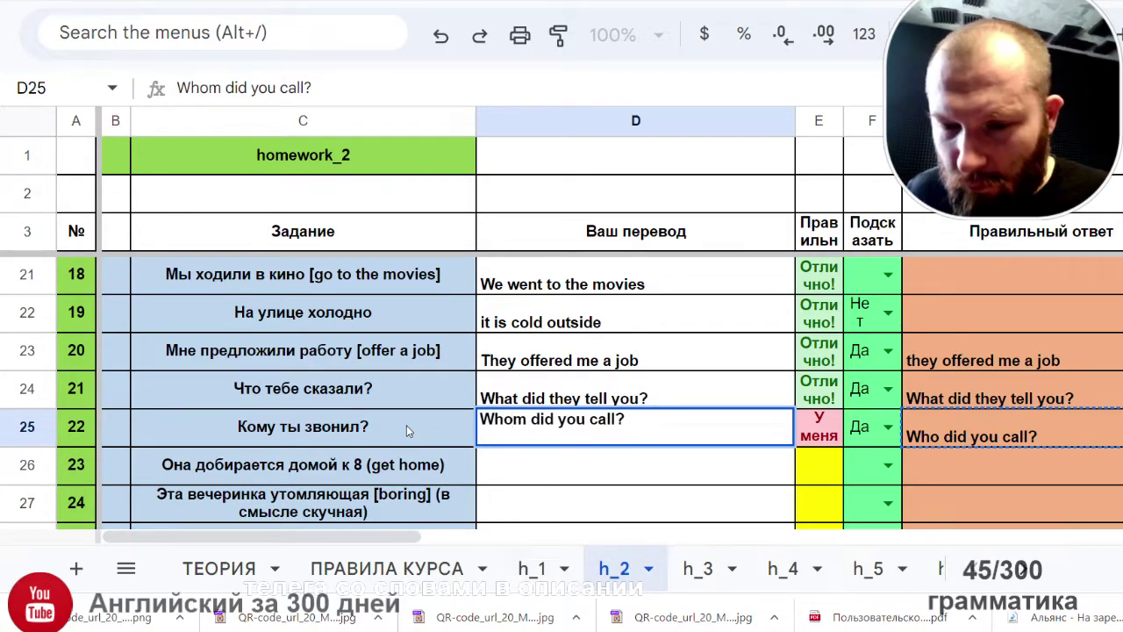
key("Delete")
key("Return")
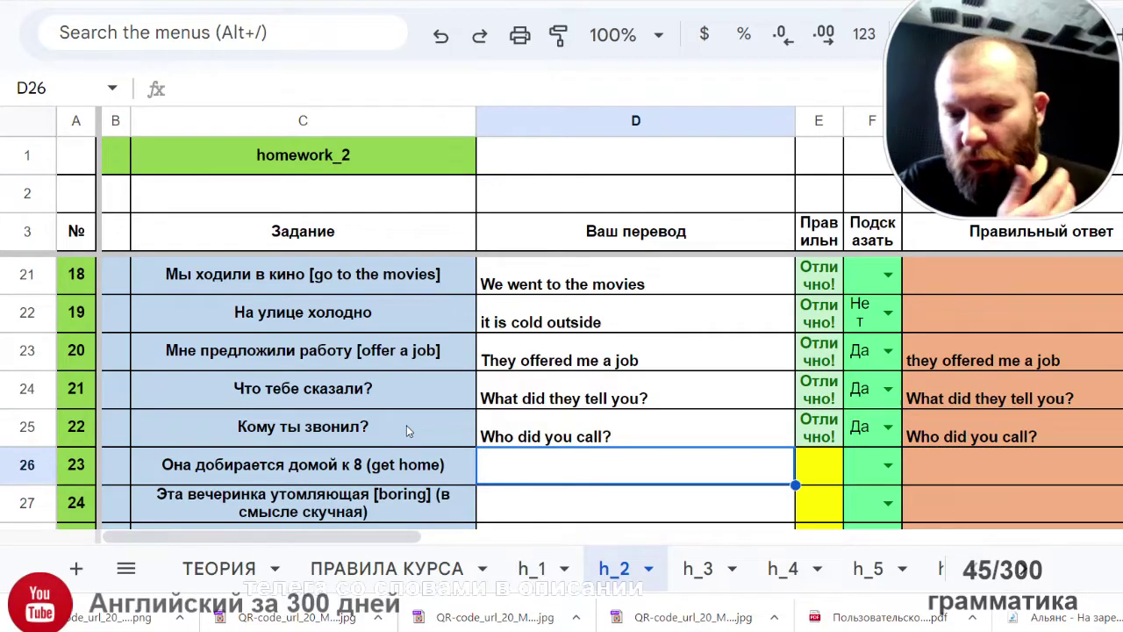
Step: Enter "She gets home at 8" as the translation for task 23
scroll(432, 426, "down", 2)
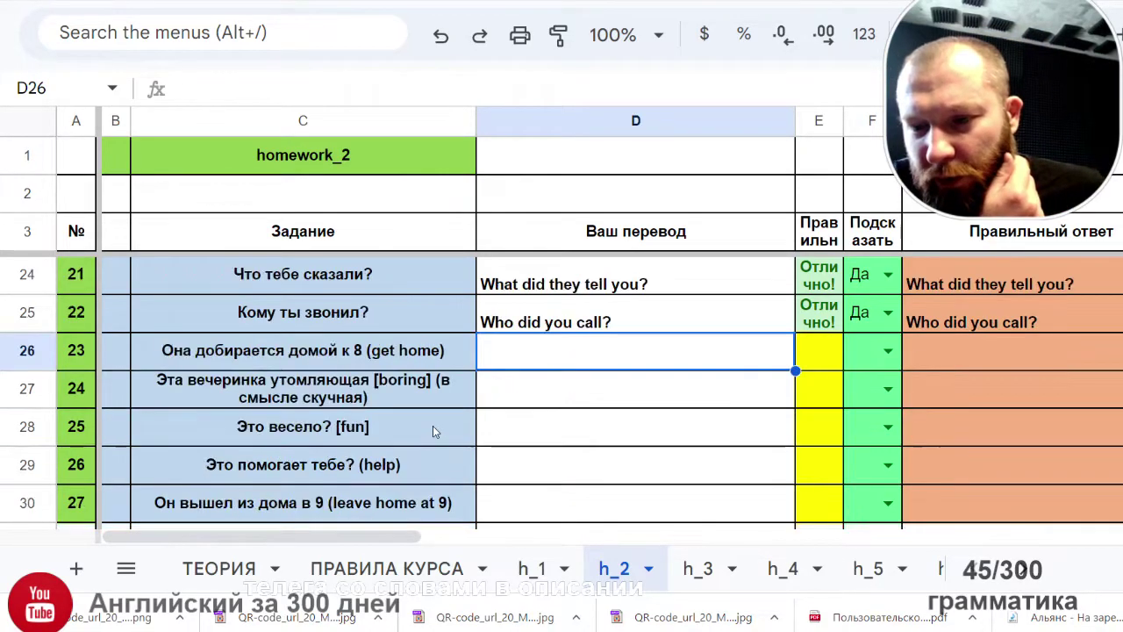
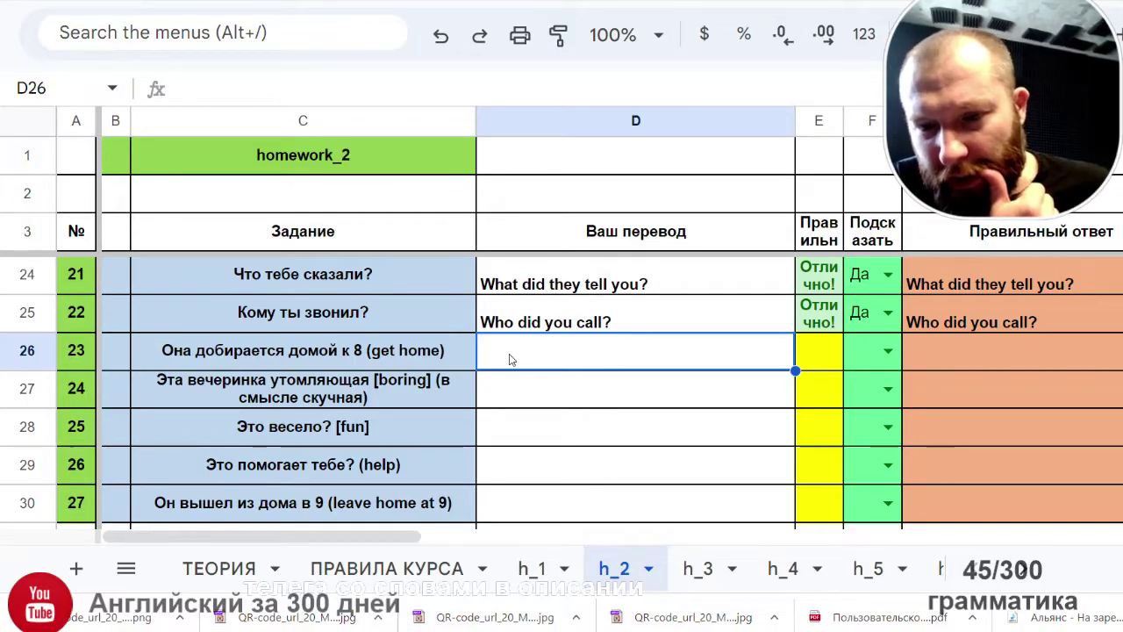
type("SHe")
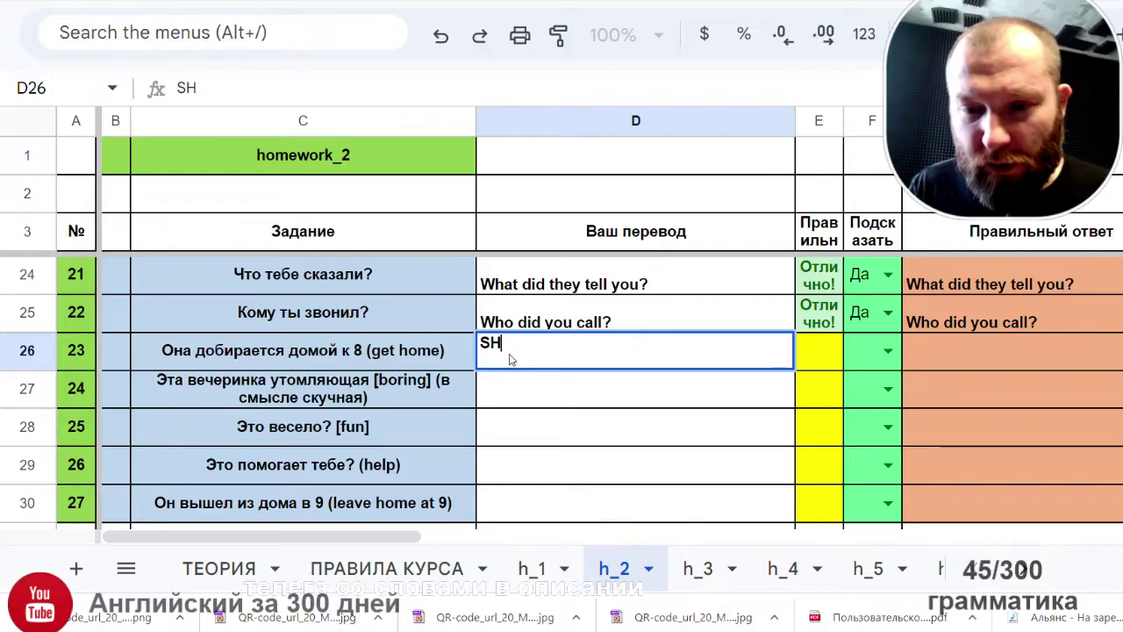
key("BackSpace")
key("BackSpace")
type("he")
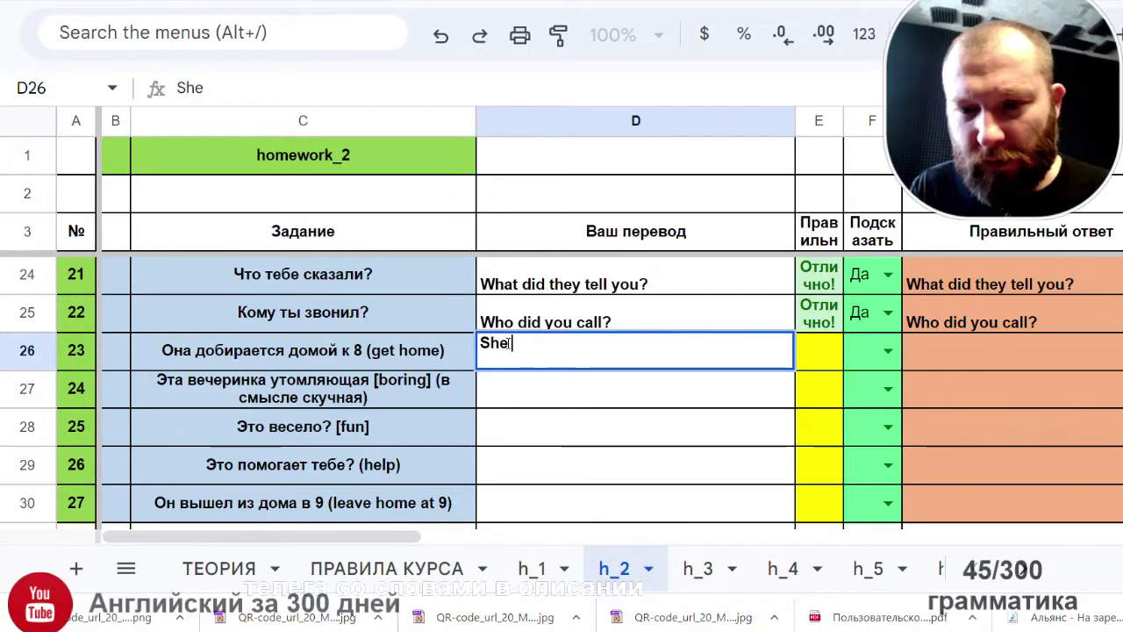
type(" gets go")
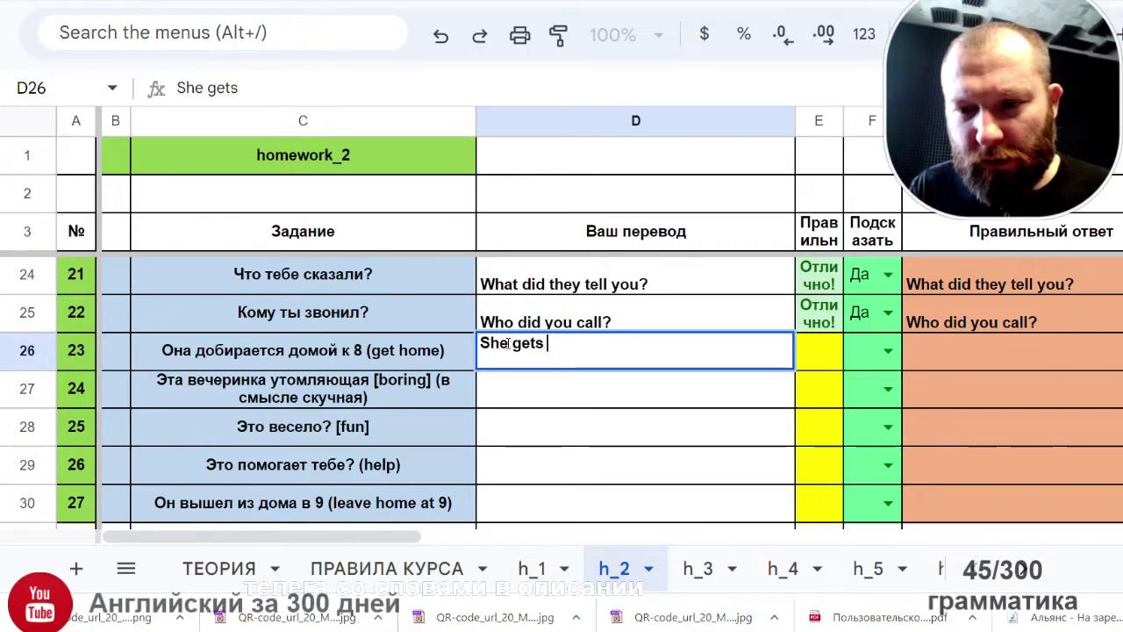
key("BackSpace")
key("BackSpace")
type("h")
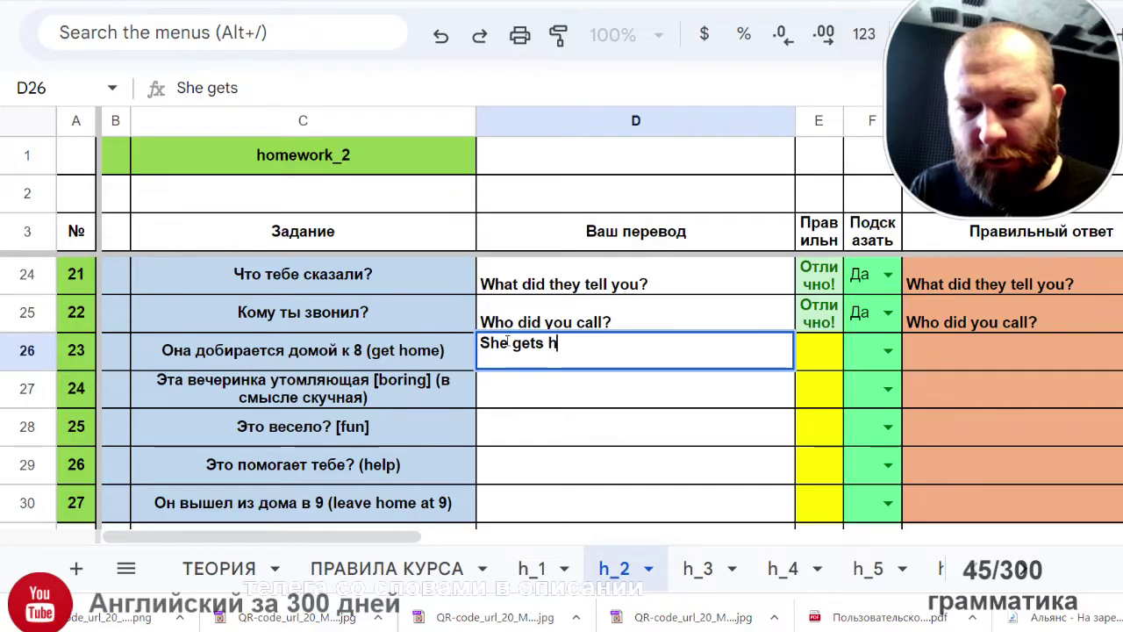
type("ome at ")
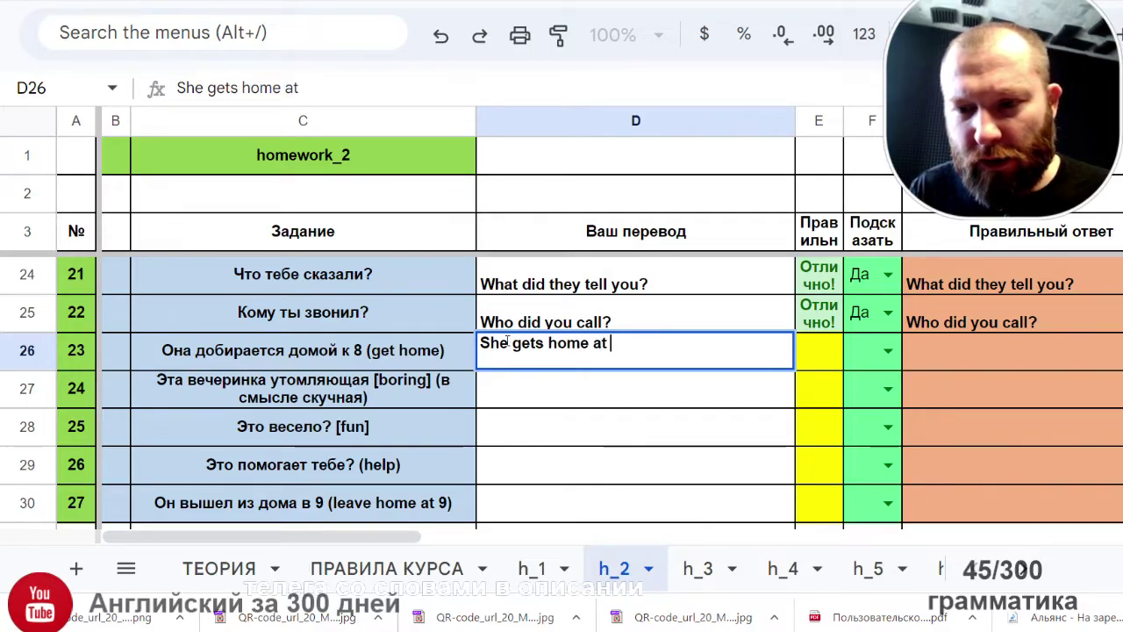
type("8")
key("Return")
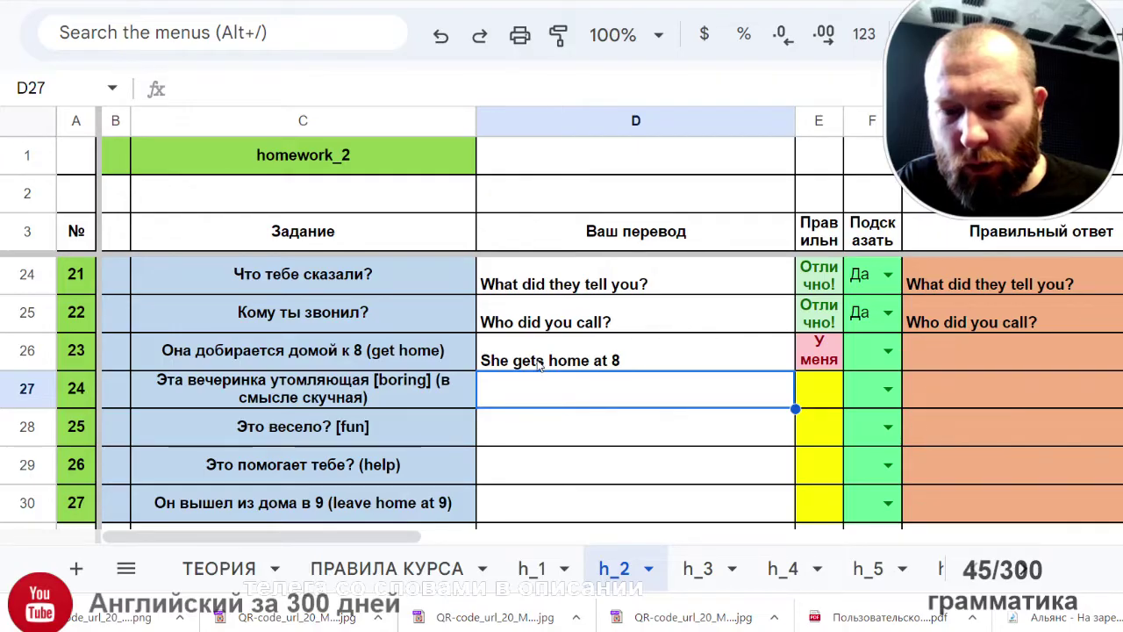
Step: Reveal the correct answer for task 23 by setting its hint option to "Да"
double_click(606, 363)
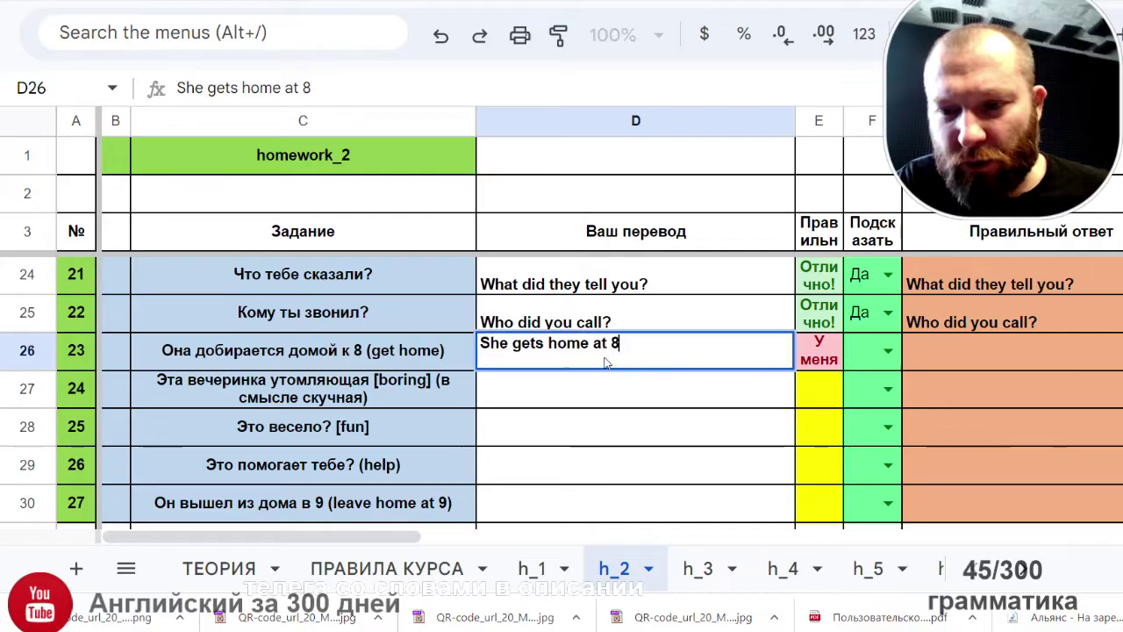
double_click(606, 344)
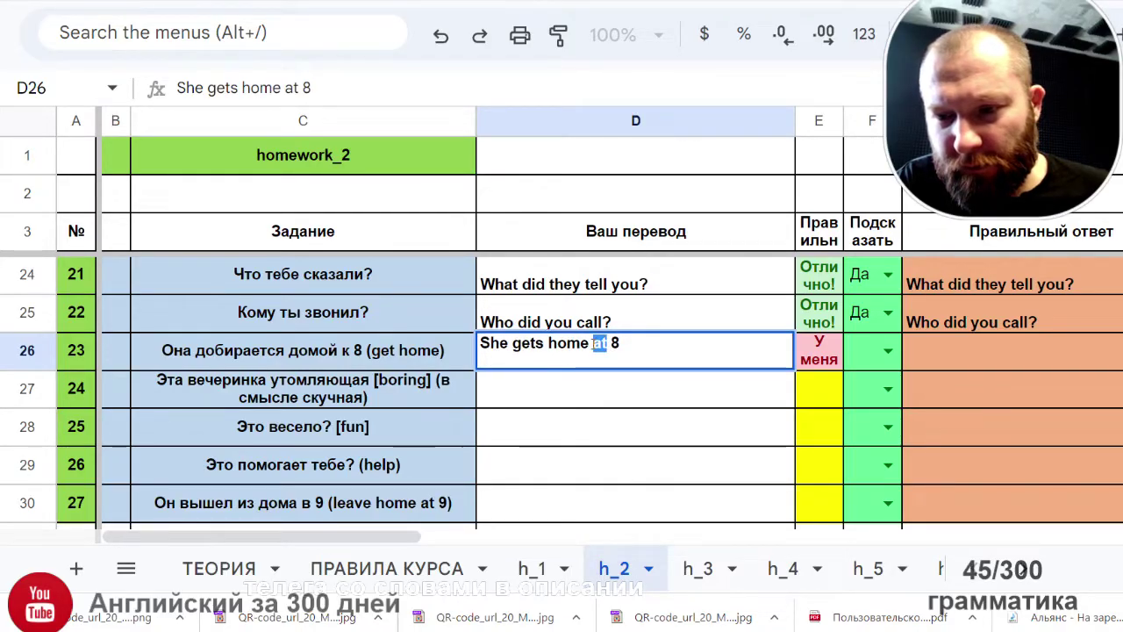
left_click(632, 353)
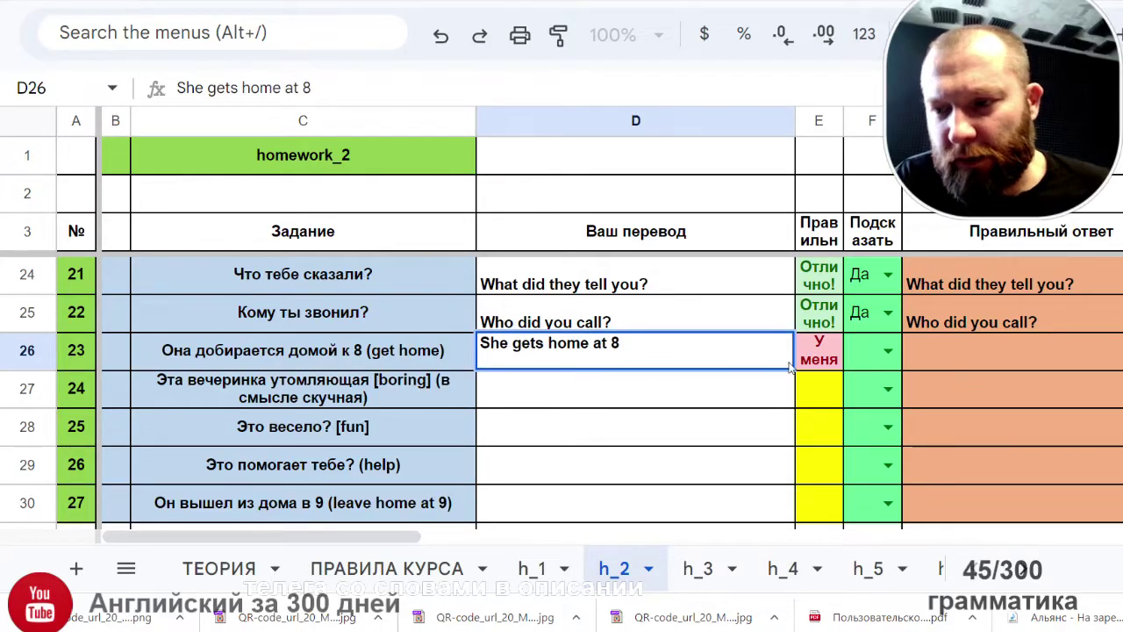
left_click(888, 350)
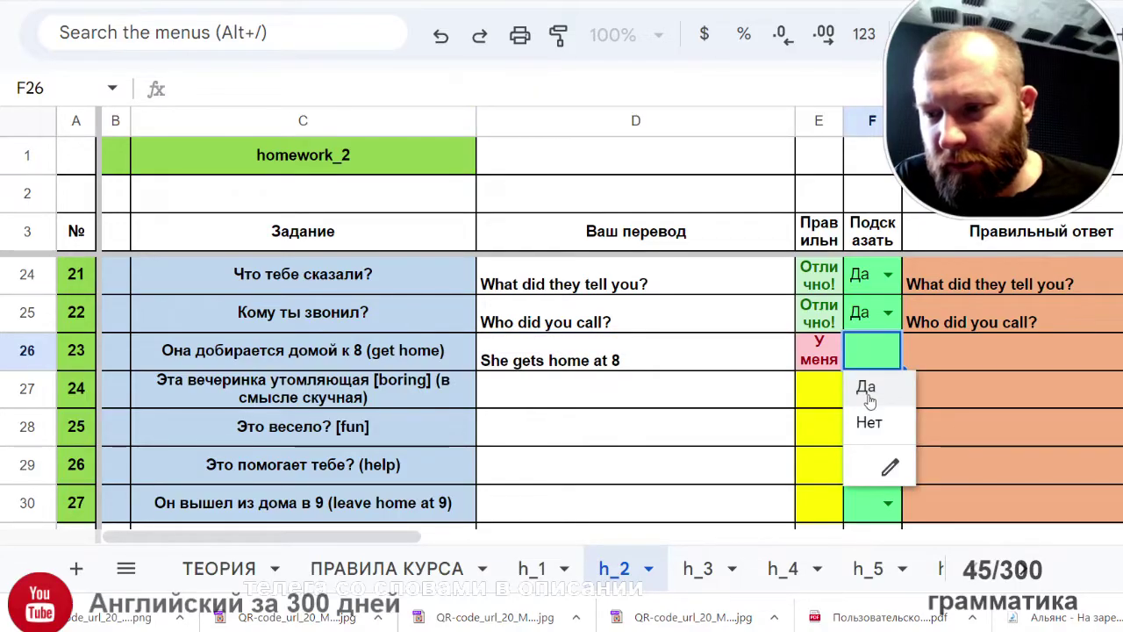
left_click(872, 389)
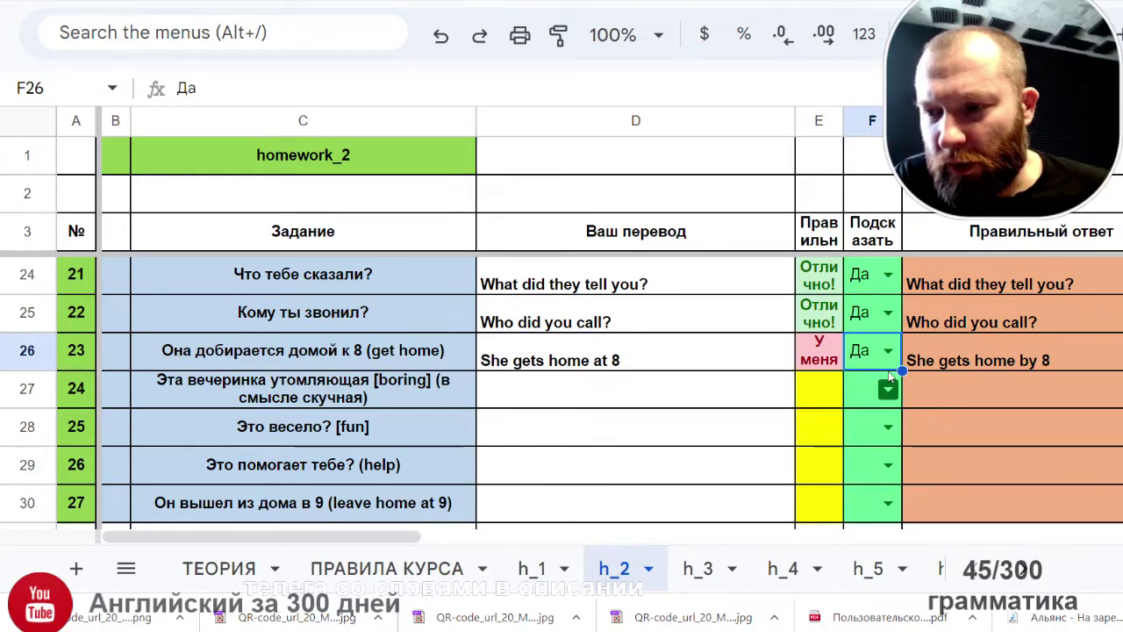
Step: Replace "at" with "by" in the task 23 translation so it reads "She gets home by 8"
double_click(605, 353)
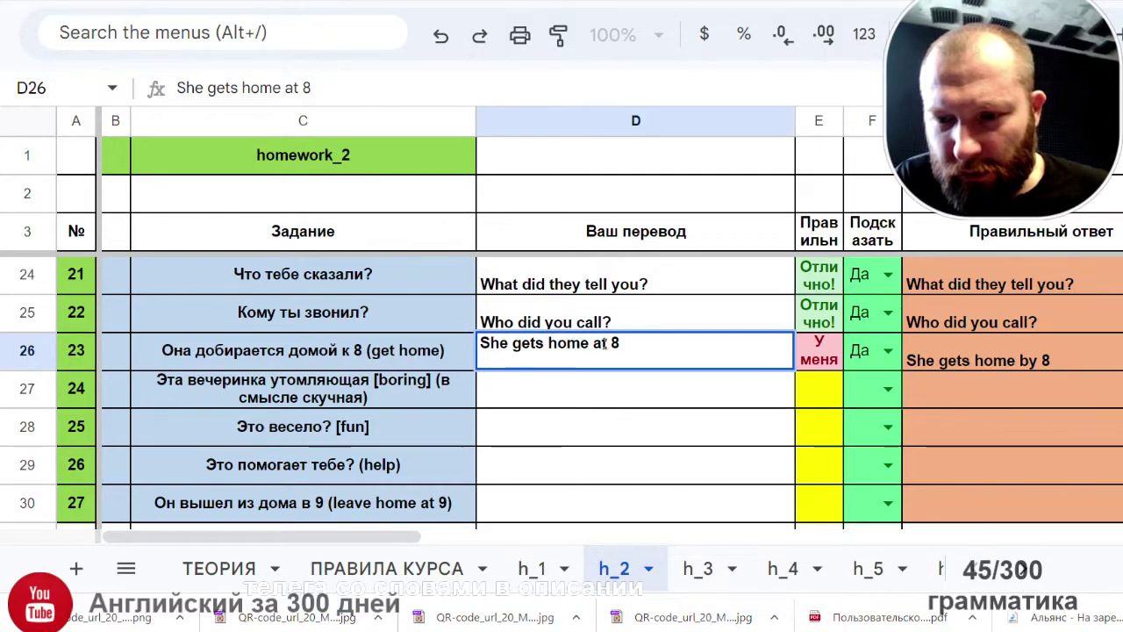
key("BackSpace")
key("Delete")
type("be")
key("BackSpace")
type("y")
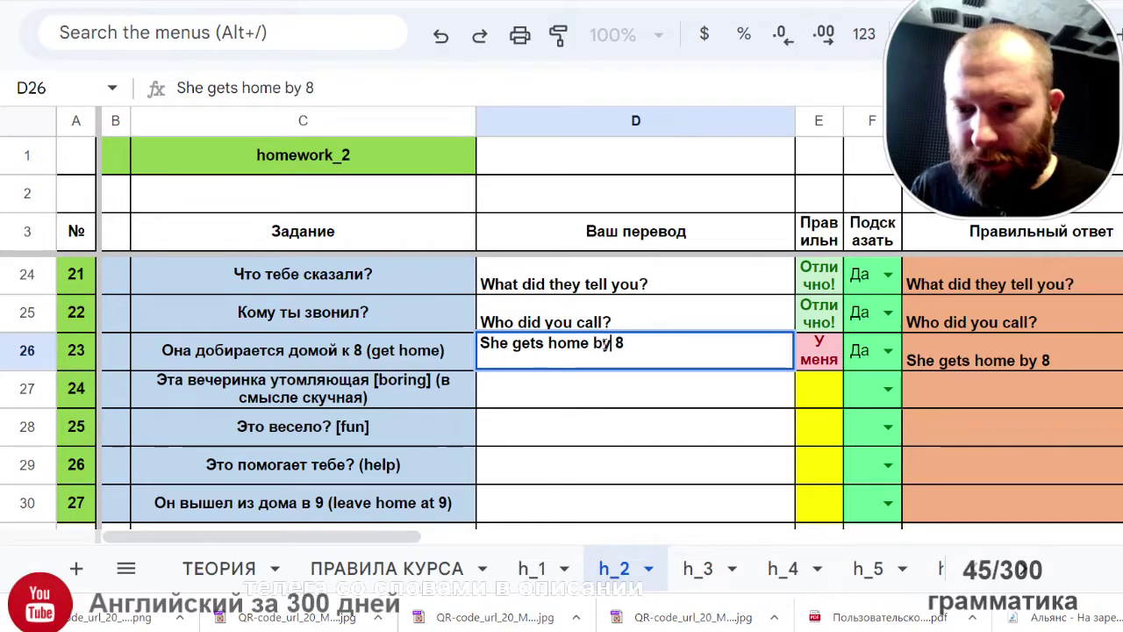
key("Return")
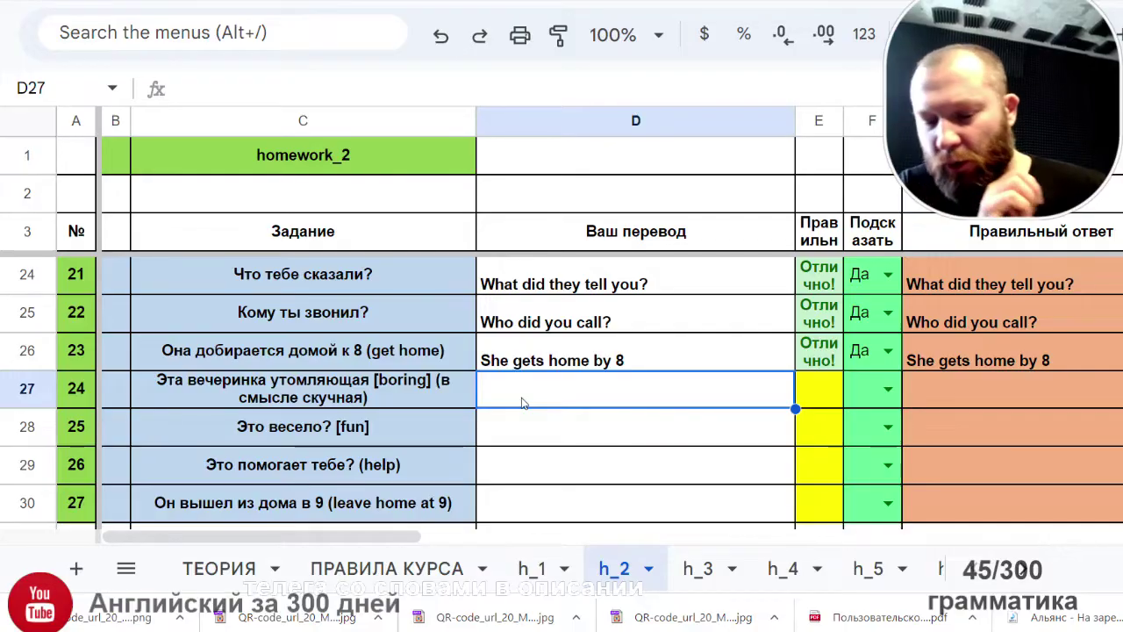
Step: Enter "This party is boring" as the translation for task 24
type("This ")
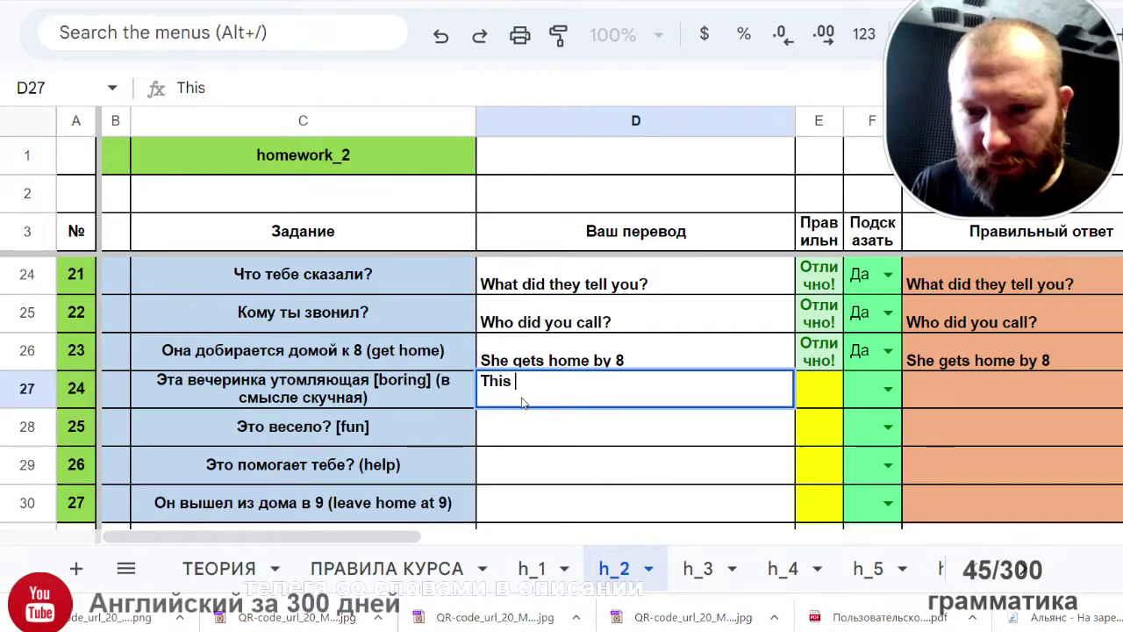
type("party is b")
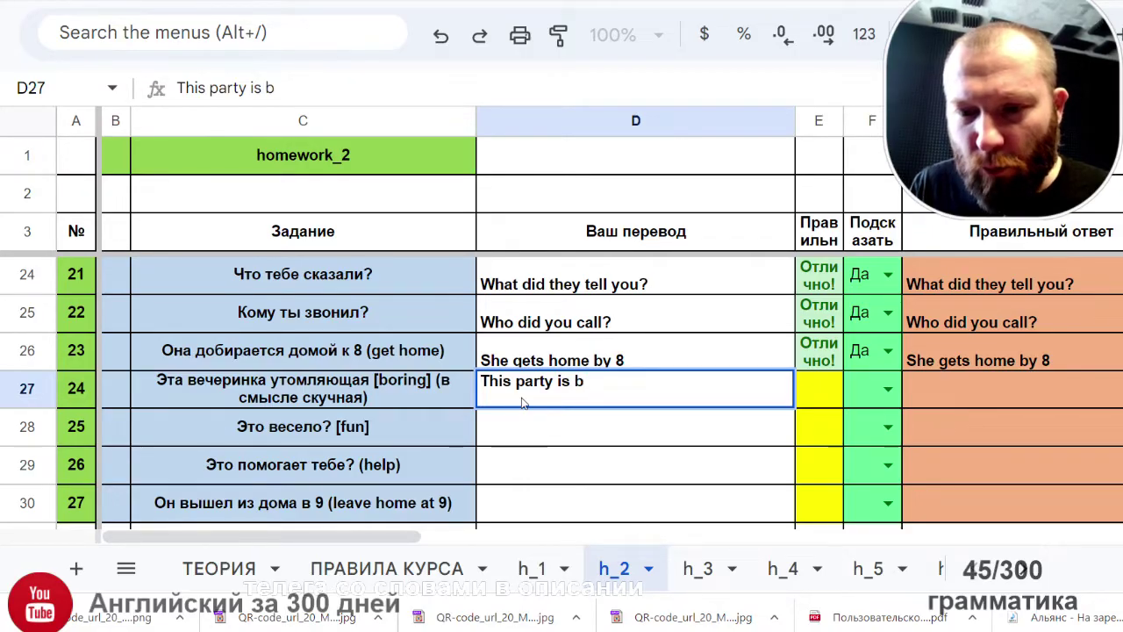
type("o")
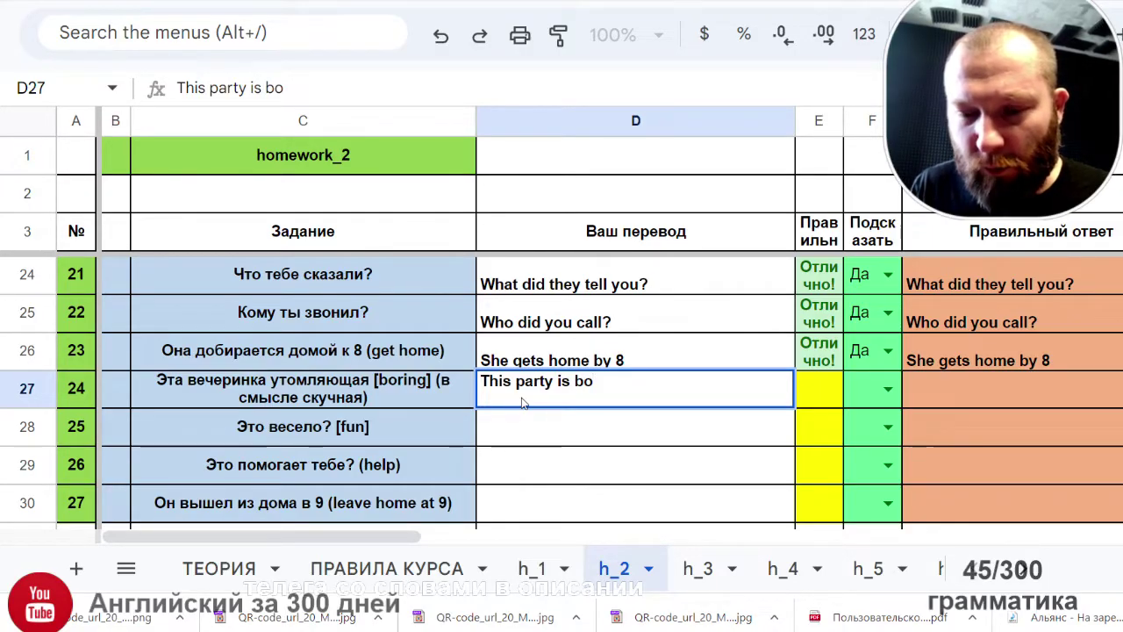
type("ring")
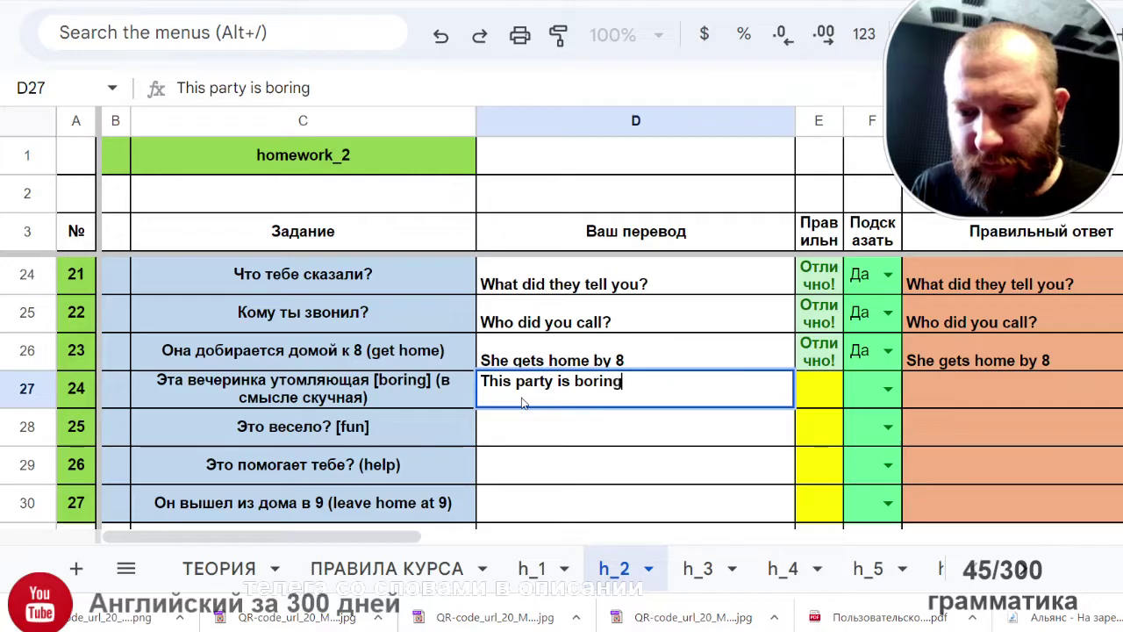
key("Return")
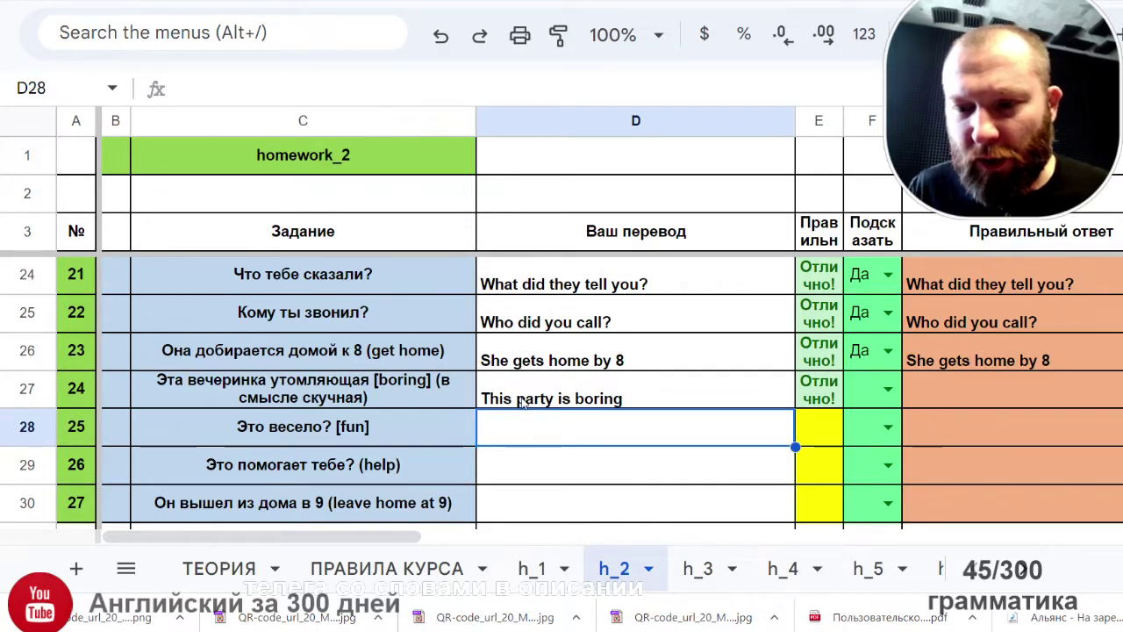
Step: Enter "Is it fun?" as the translation for task 25
scroll(521, 401, "down", 1)
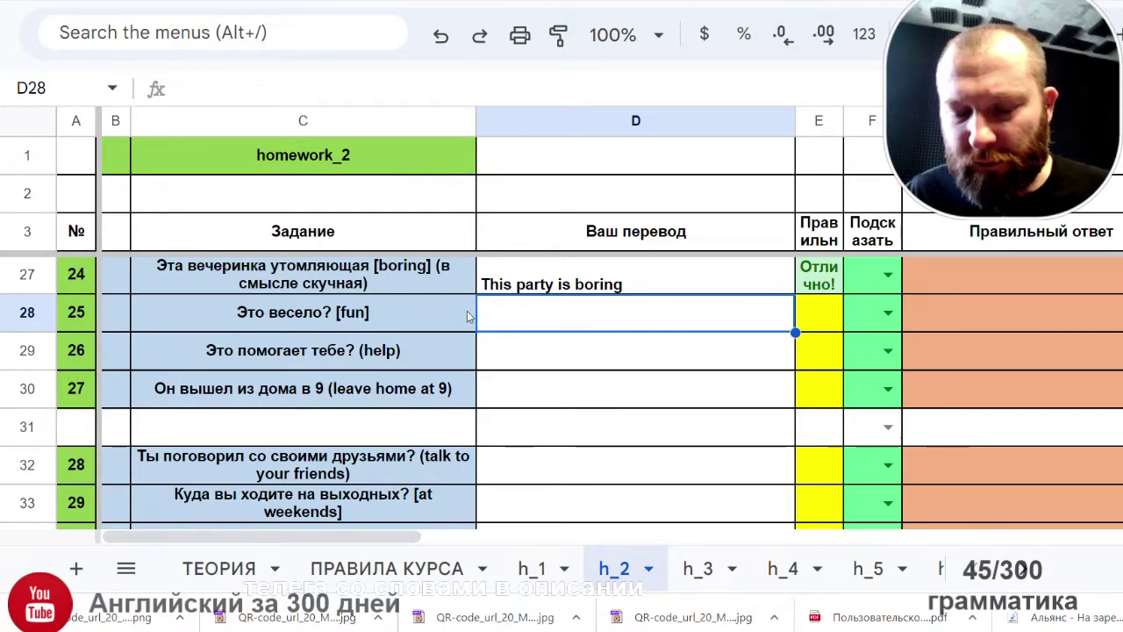
type("Is it gfun")
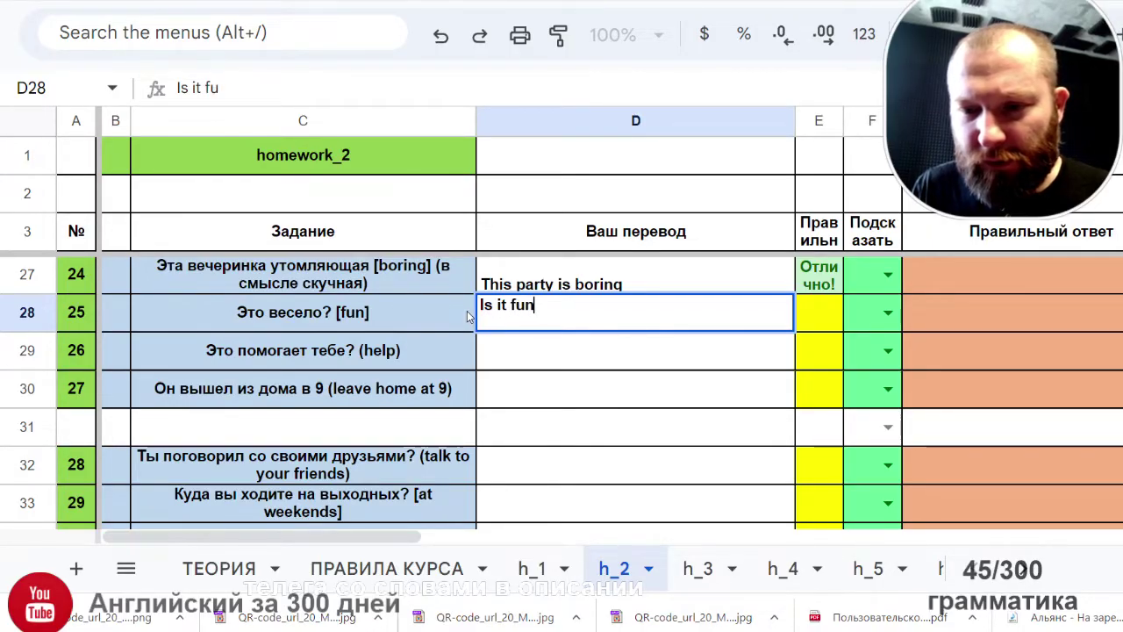
type("?\\")
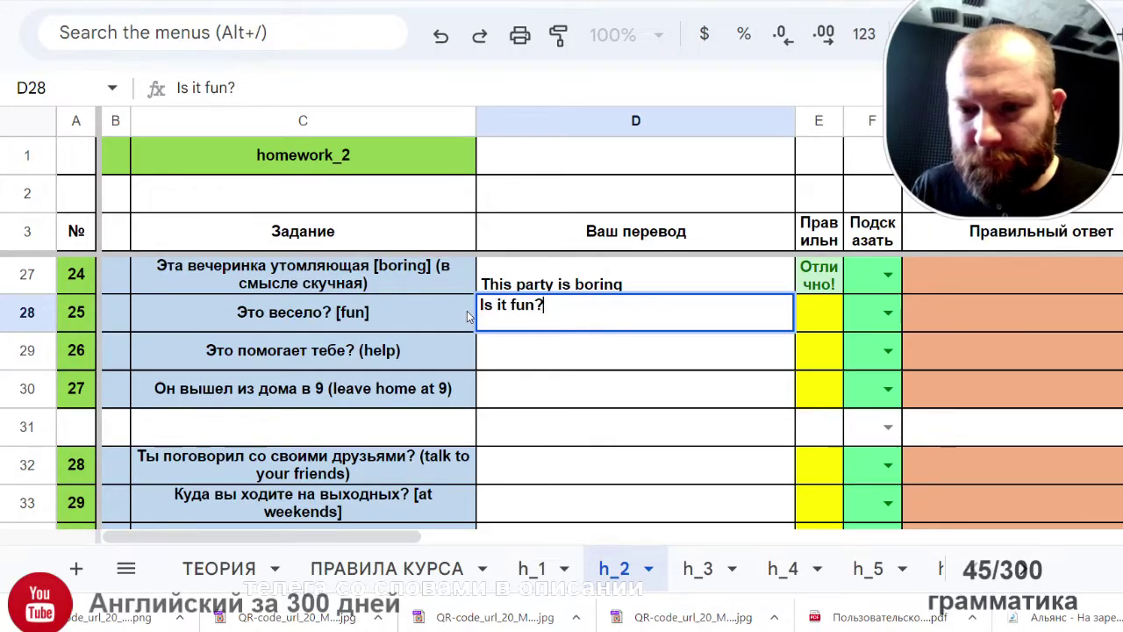
key("Return")
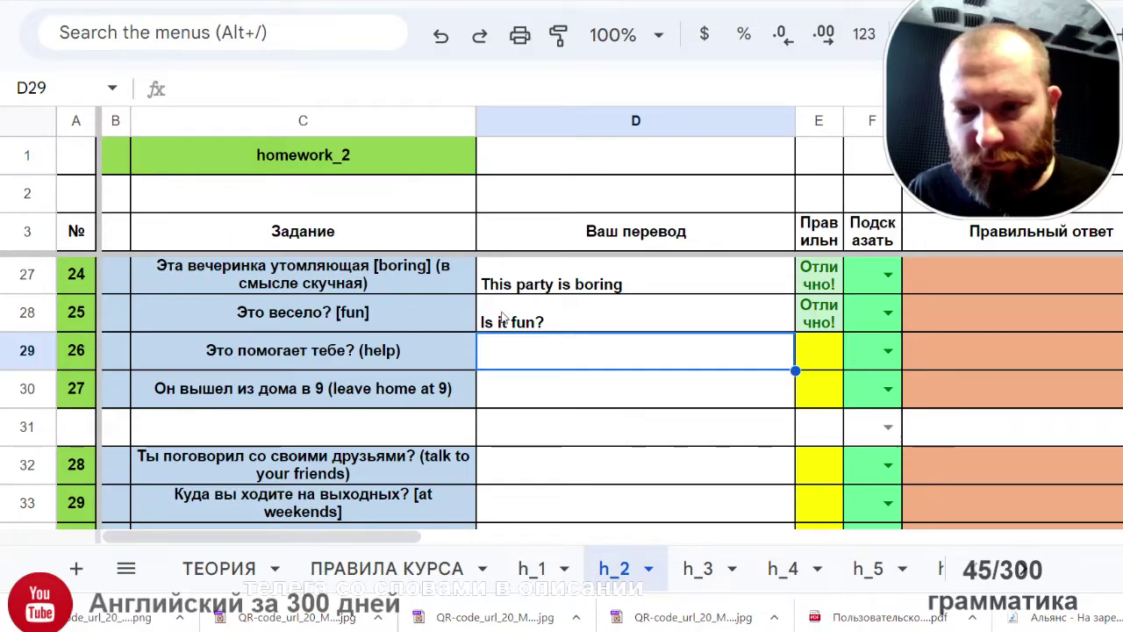
Step: Enter "Doed it help you?" as the translation for task 26
left_click(502, 317)
left_click(516, 350)
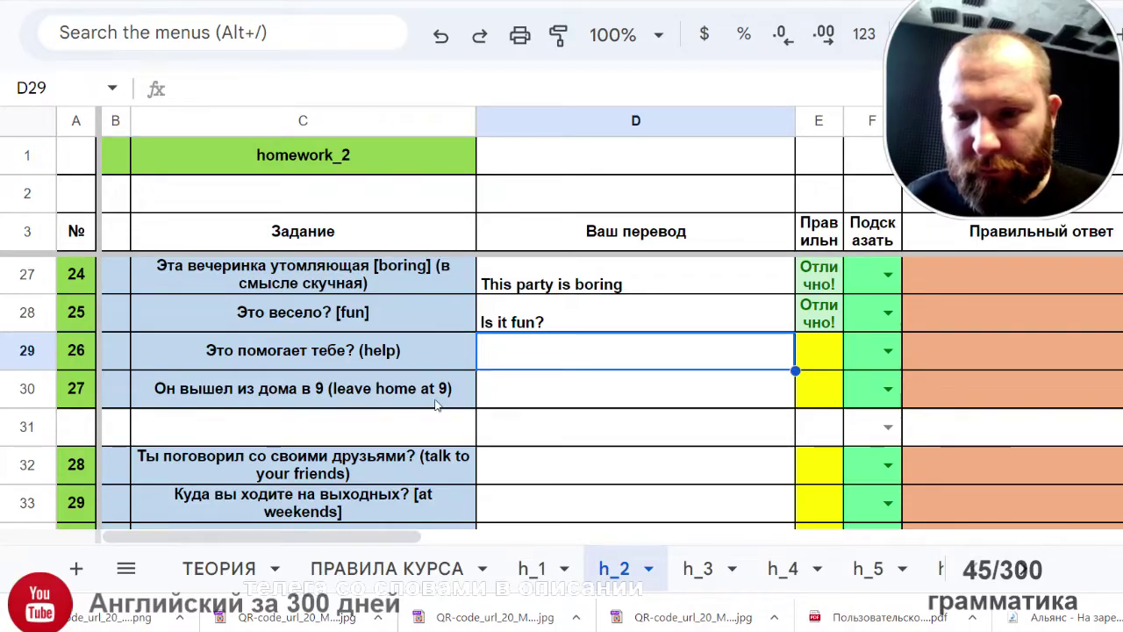
left_click(318, 351)
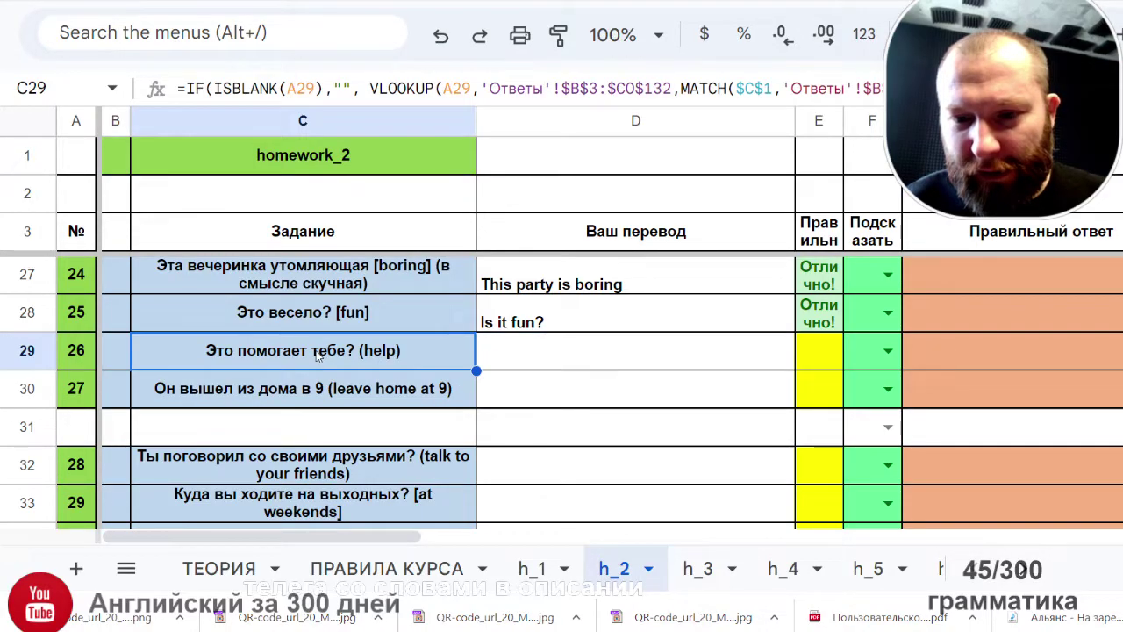
left_click(500, 365)
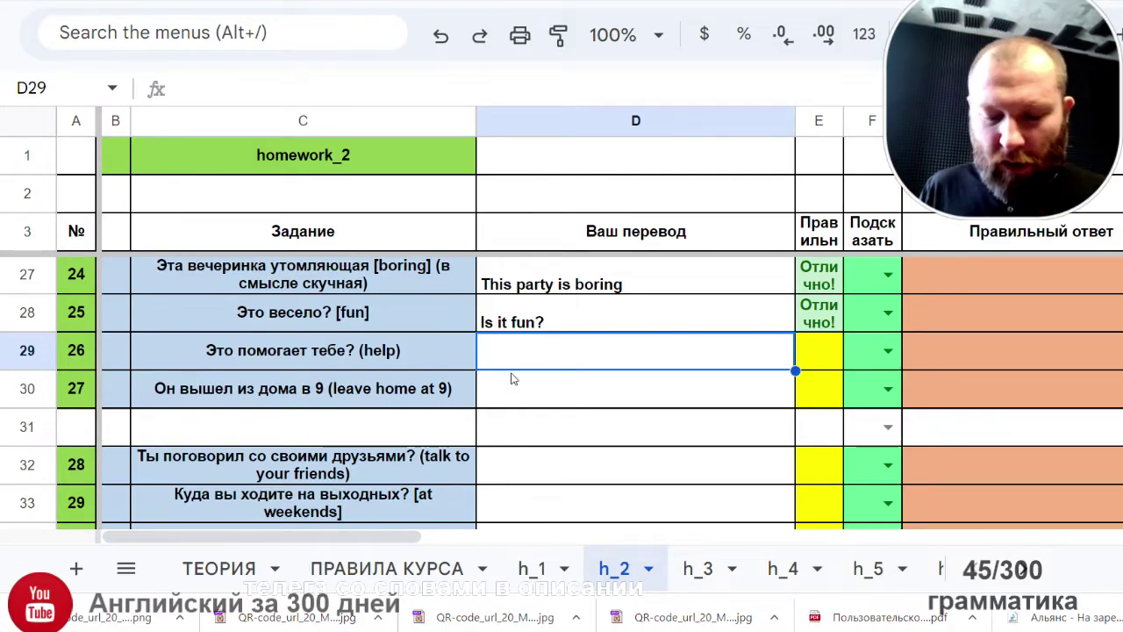
type("Do")
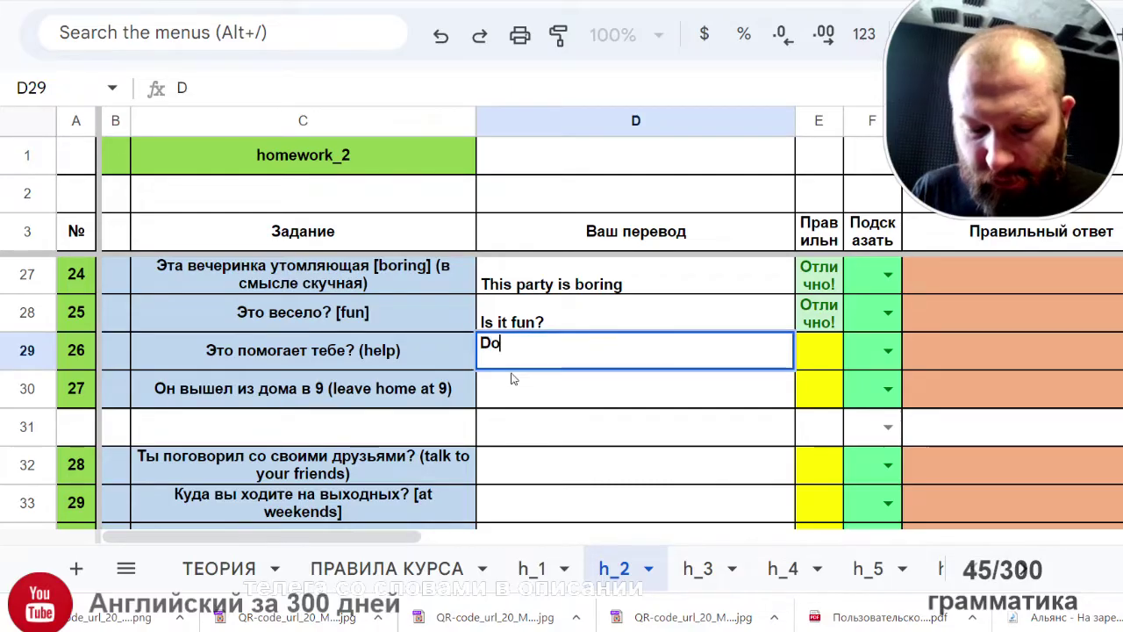
type("ed")
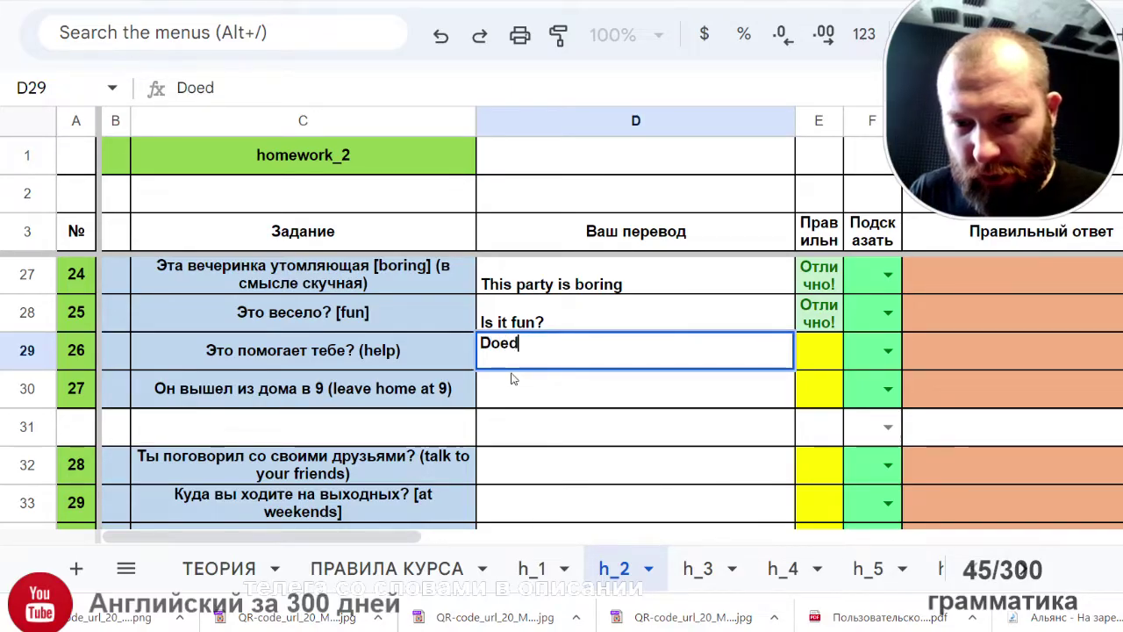
type(" it he")
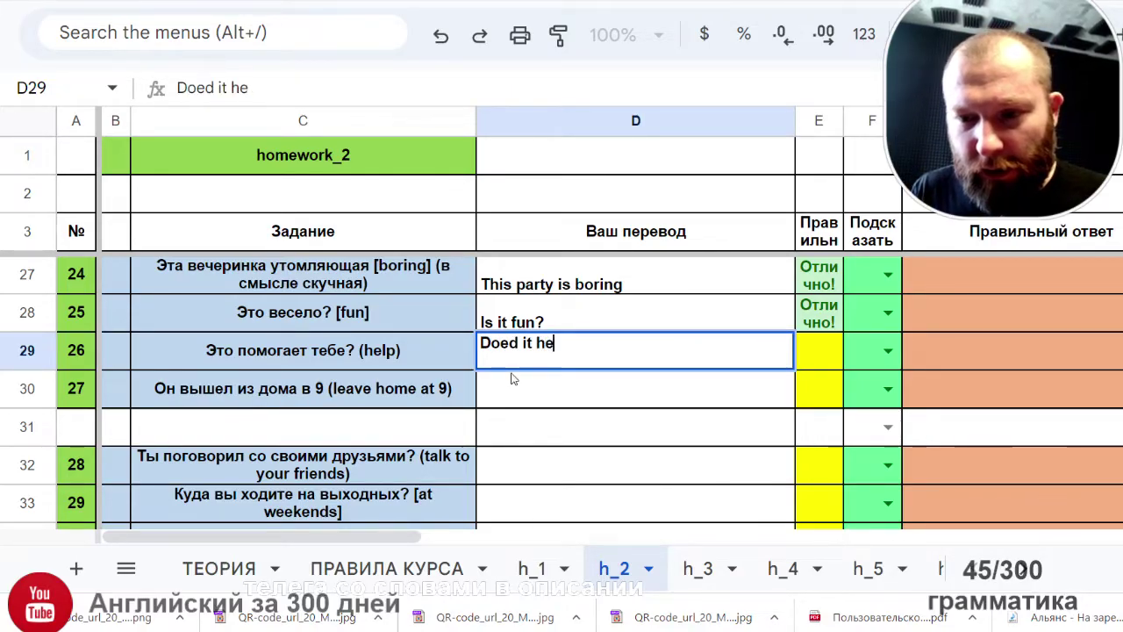
type("lp you?")
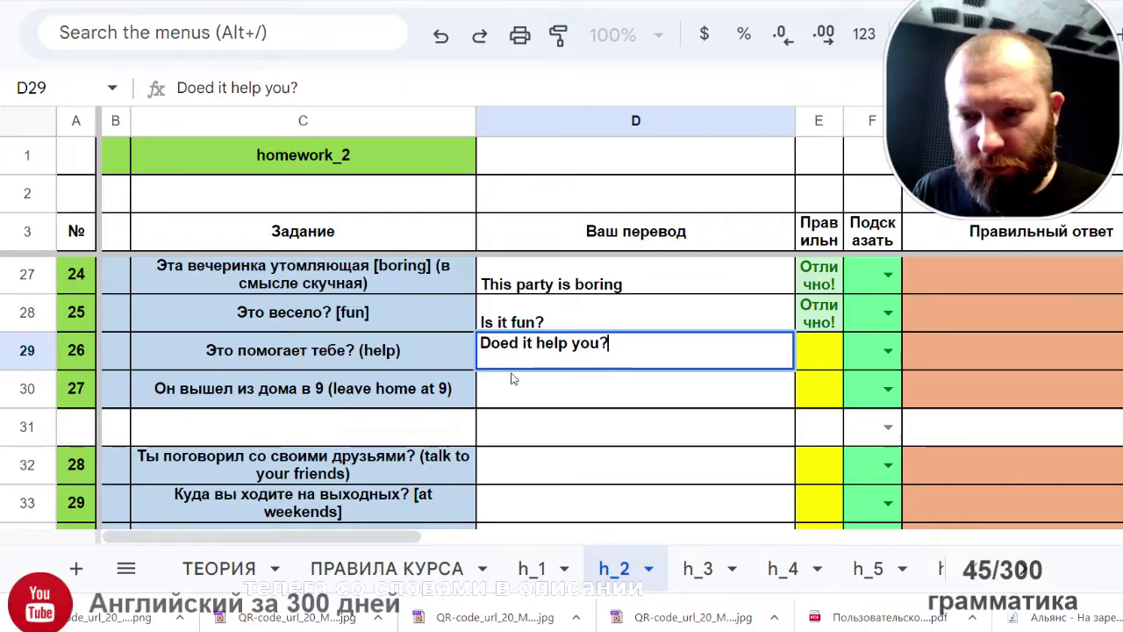
key("Return")
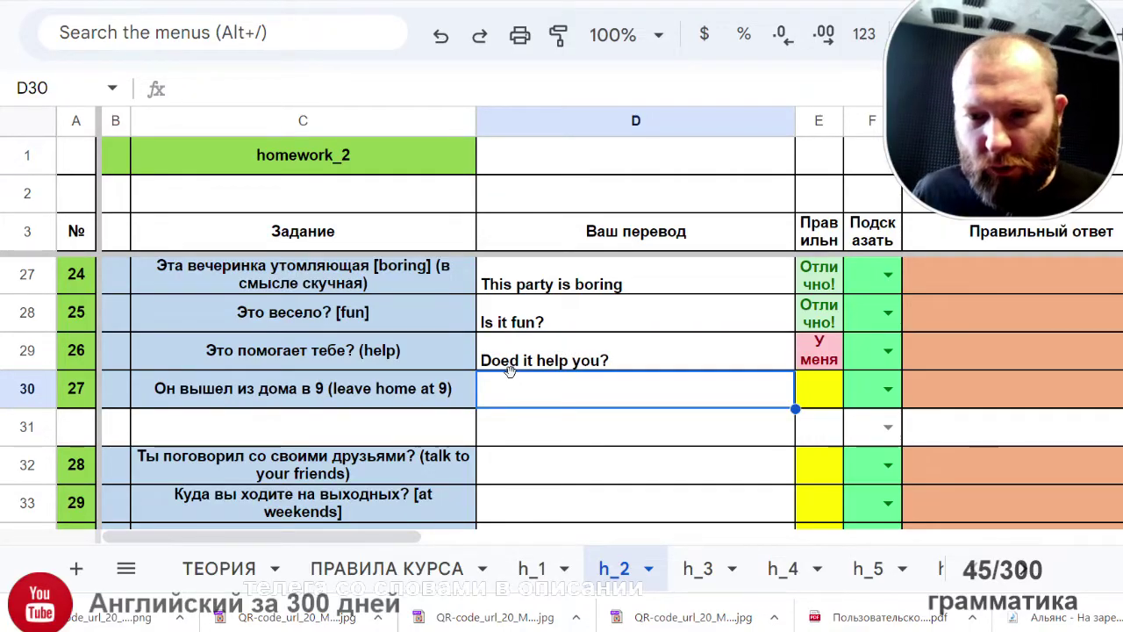
Step: Correct the first word of the task 26 translation so it reads "Does it help you?"
double_click(512, 358)
left_click(516, 344)
key("BackSpace")
type("s")
key("Return")
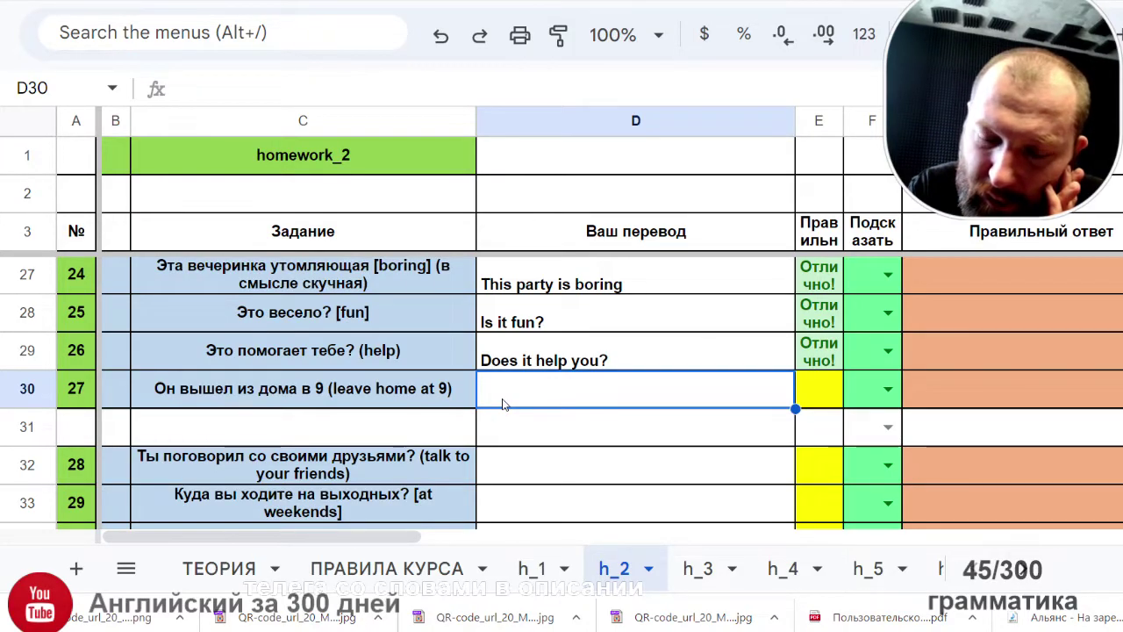
Step: Enter "He leaved home at 9" as the translation for task 27
type("He ")
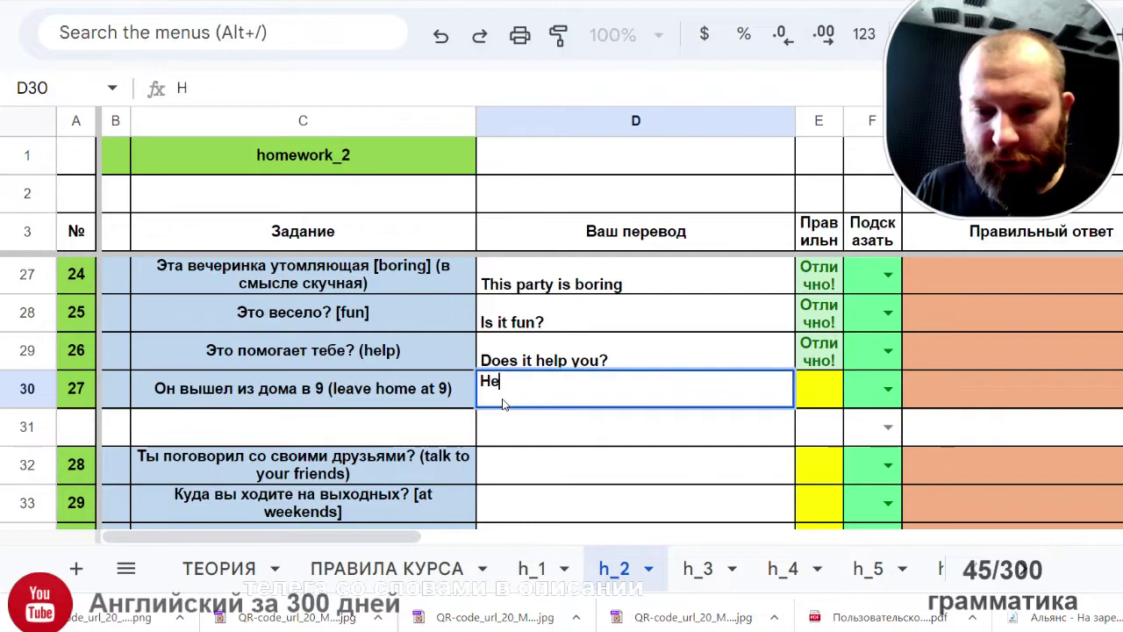
type("leaved at")
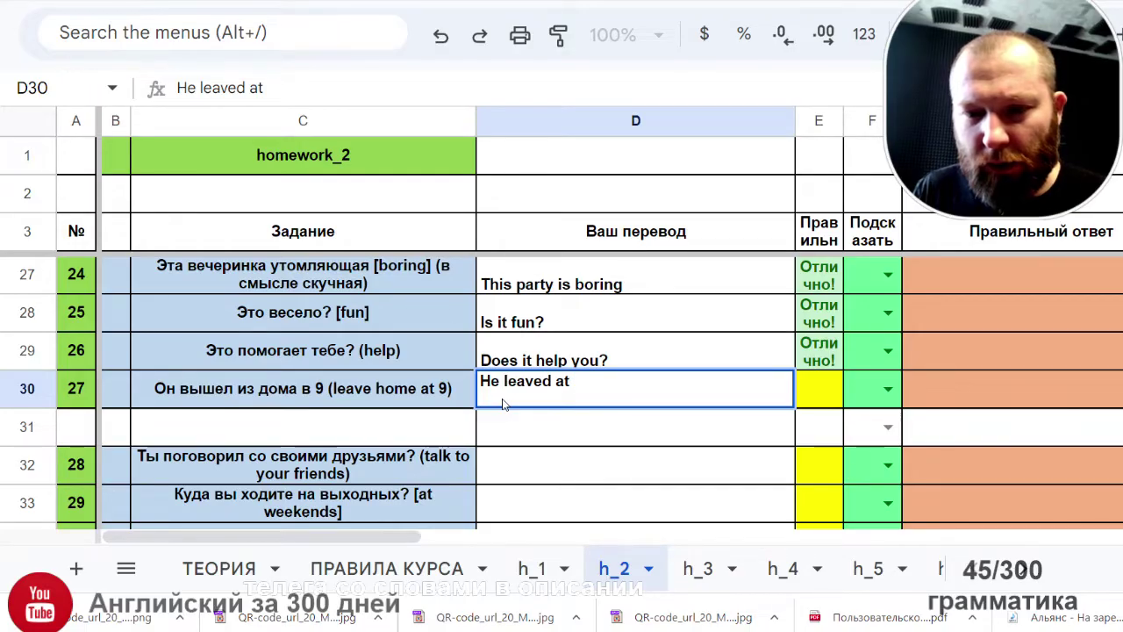
key("BackSpace")
key("BackSpace")
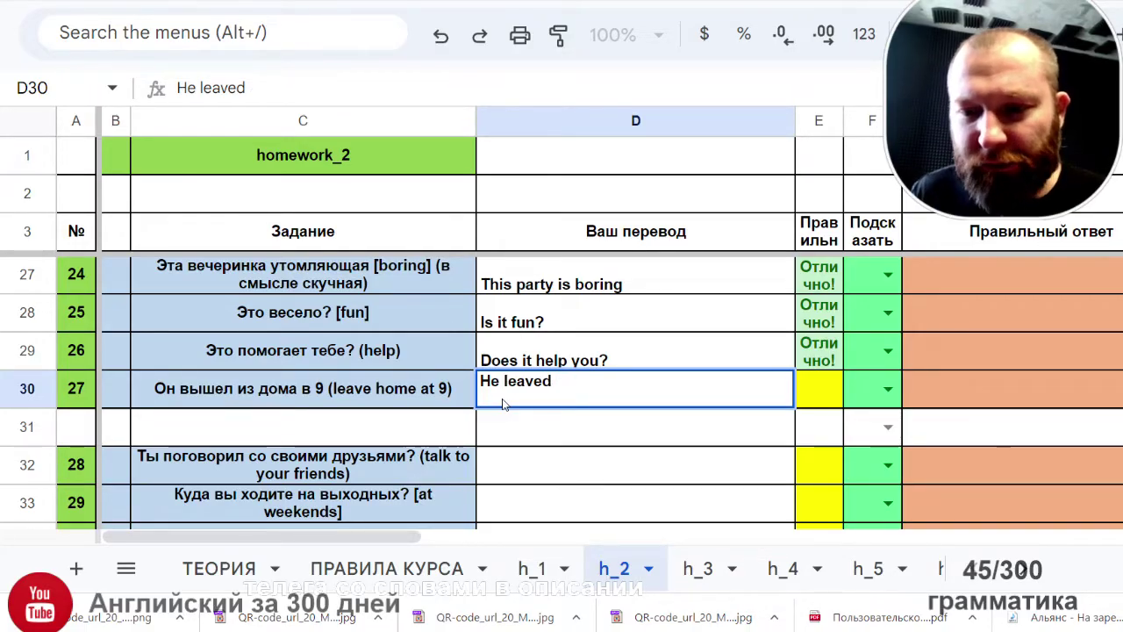
type("home")
type("at 0")
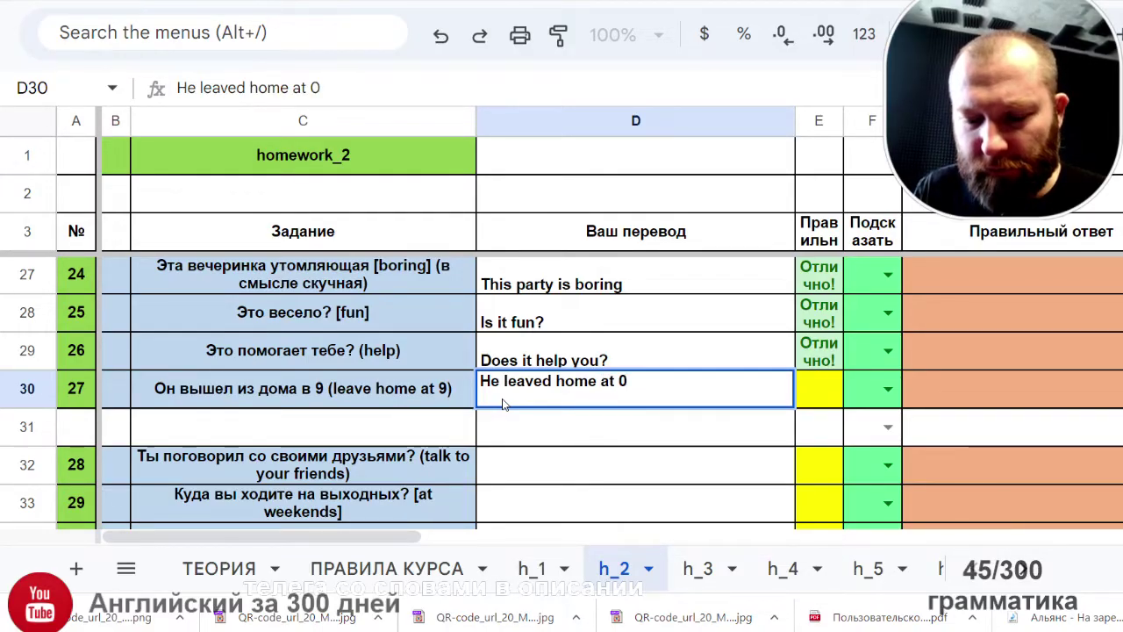
key("BackSpace")
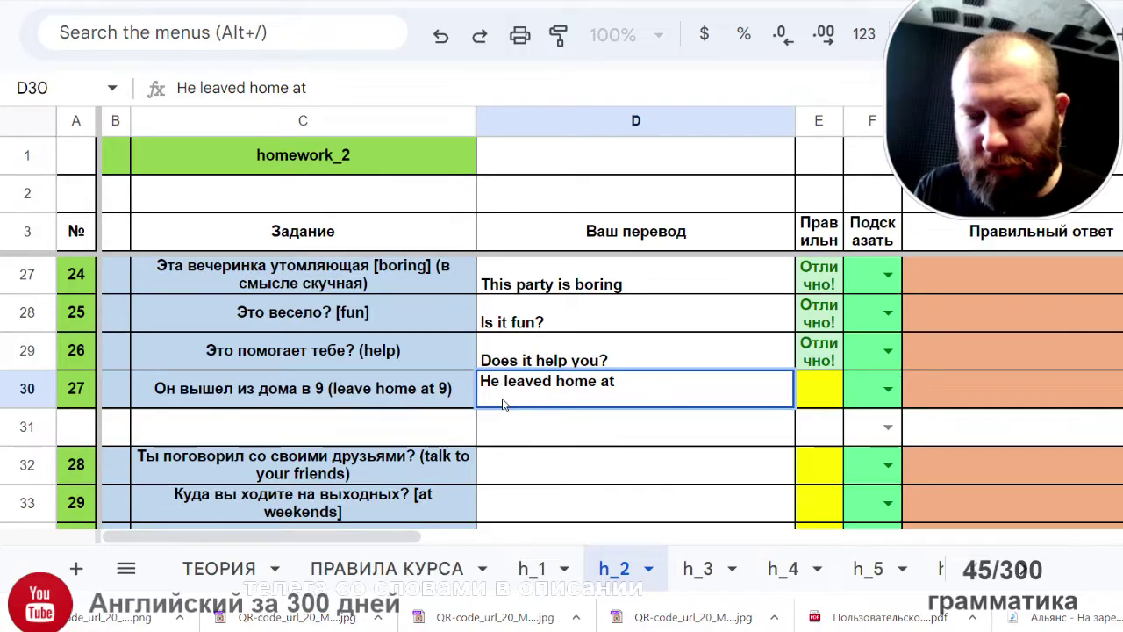
type("0")
key("BackSpace")
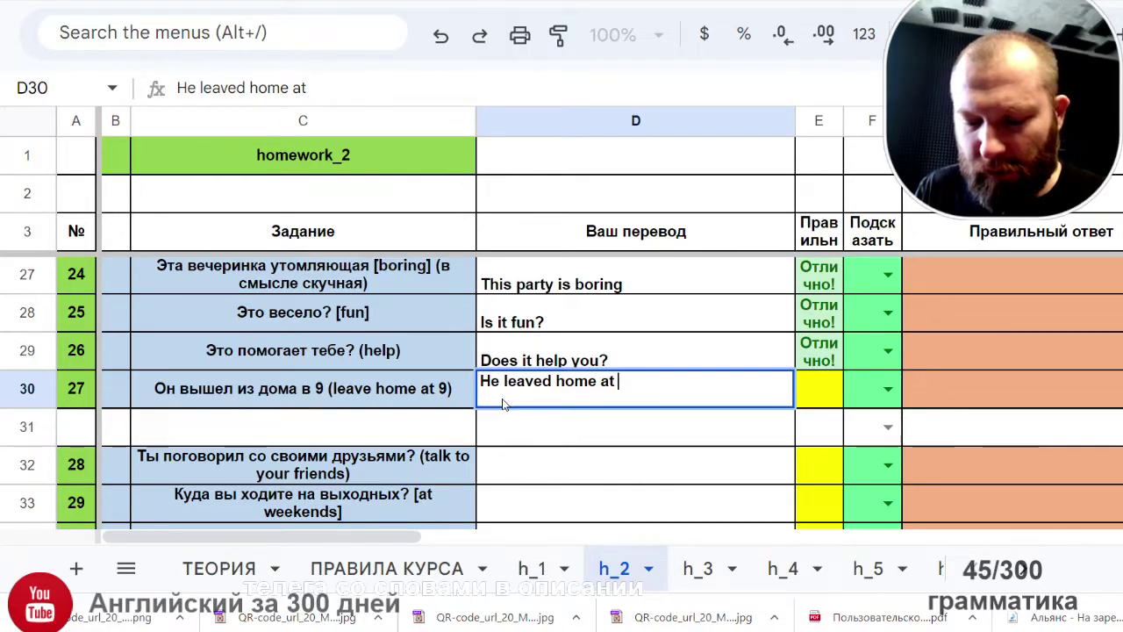
key("Return")
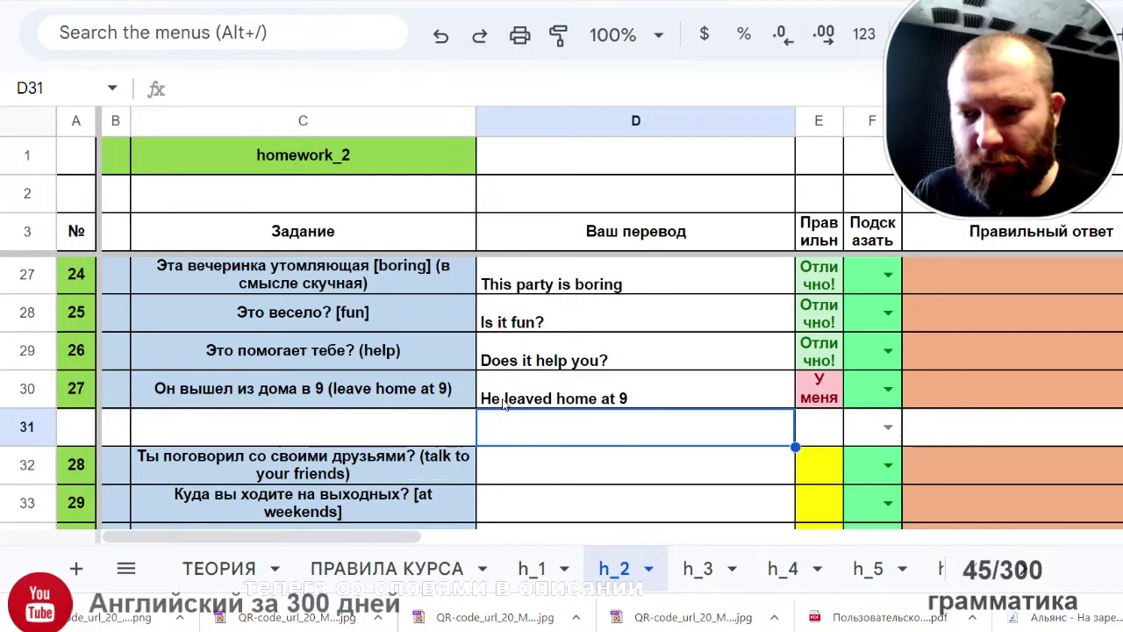
Step: Change the verb in the task 27 translation to "left" so it reads "He left home at 9"
left_click(503, 403)
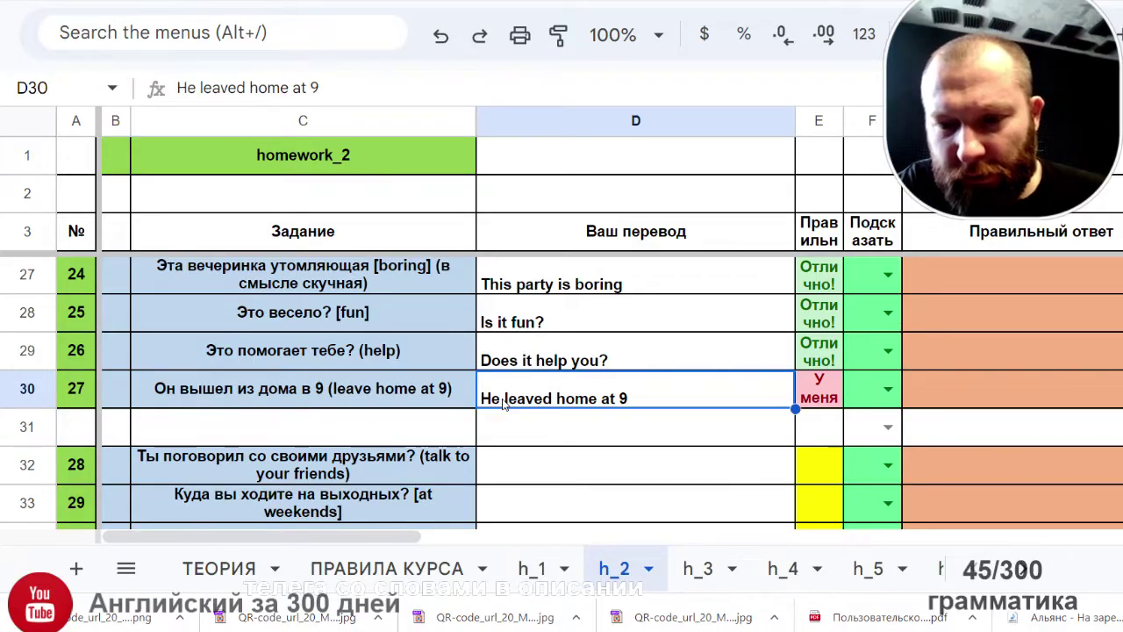
double_click(504, 400)
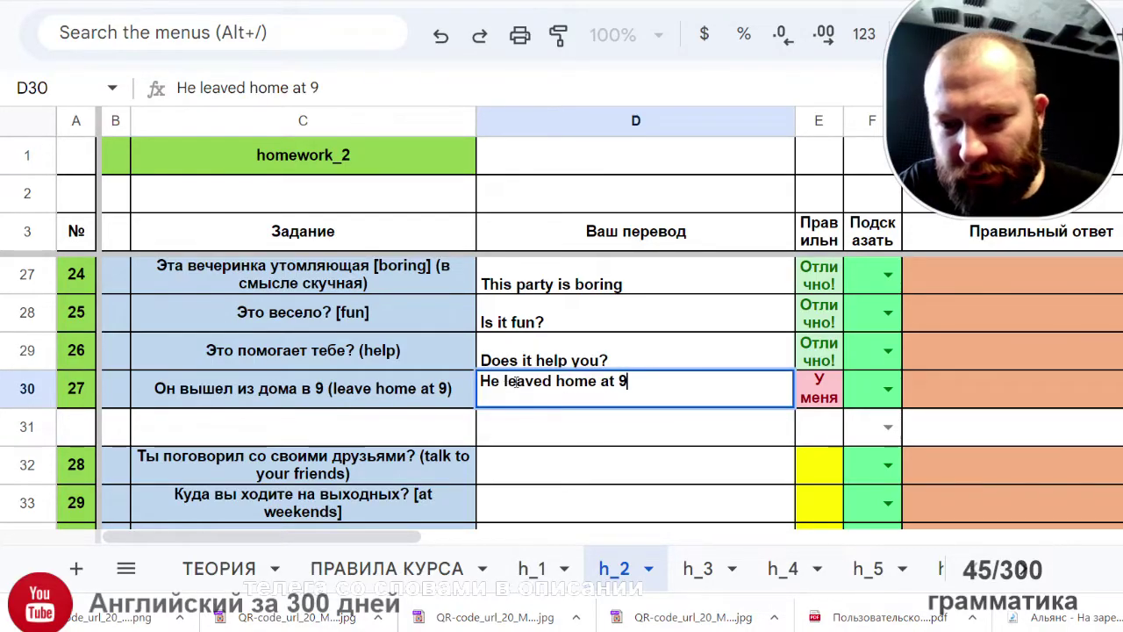
left_click_drag(516, 381, 549, 388)
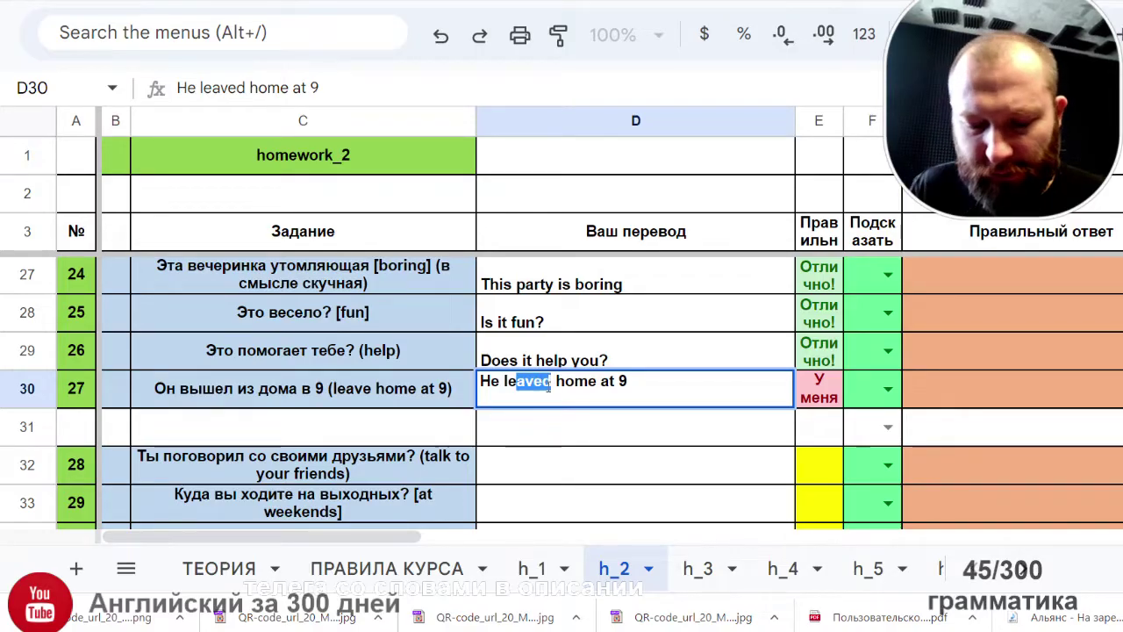
type("ft")
key("Return")
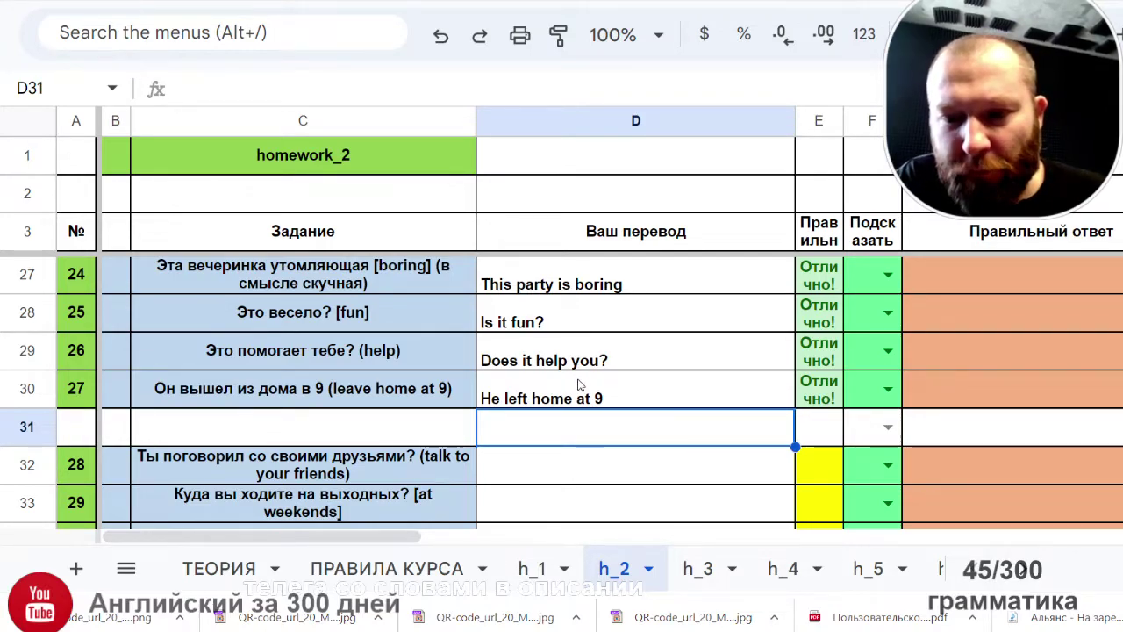
Step: Look through the rows below task 27 to check how many homework sentences remain
scroll(579, 384, "down", 1)
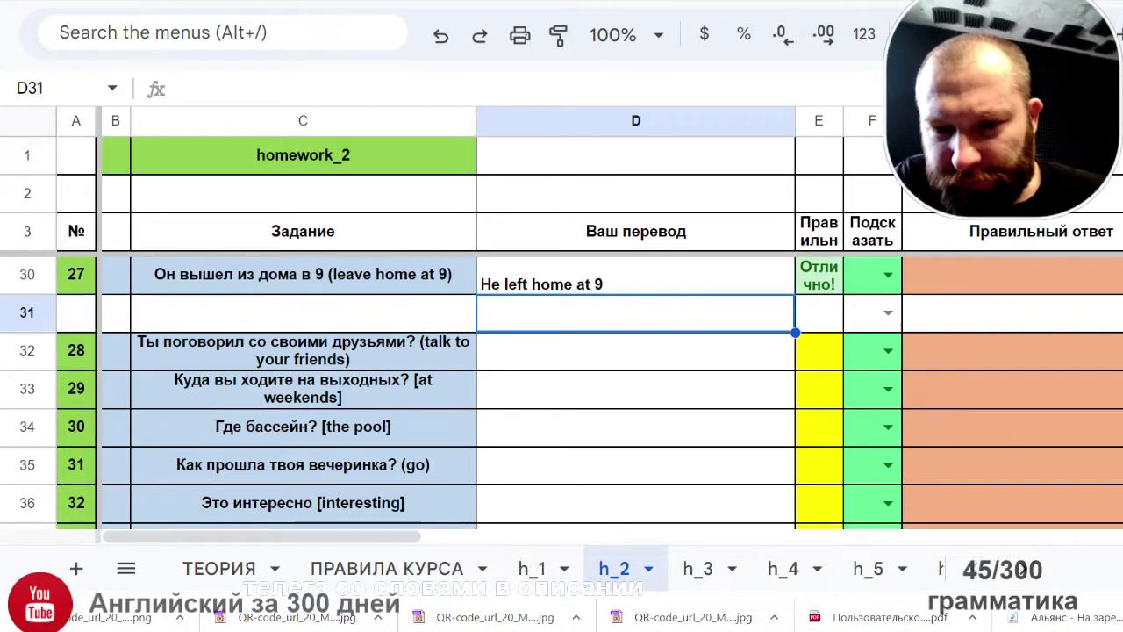
scroll(482, 482, "down", 6)
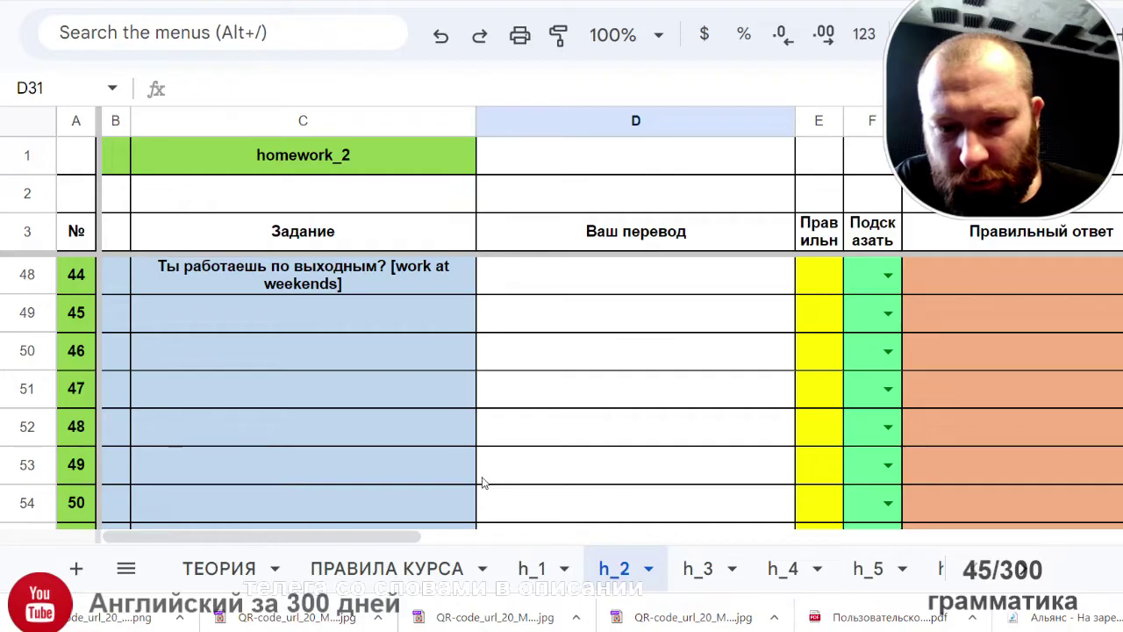
scroll(482, 482, "up", 1)
scroll(482, 482, "down", 5)
scroll(482, 482, "down", 18)
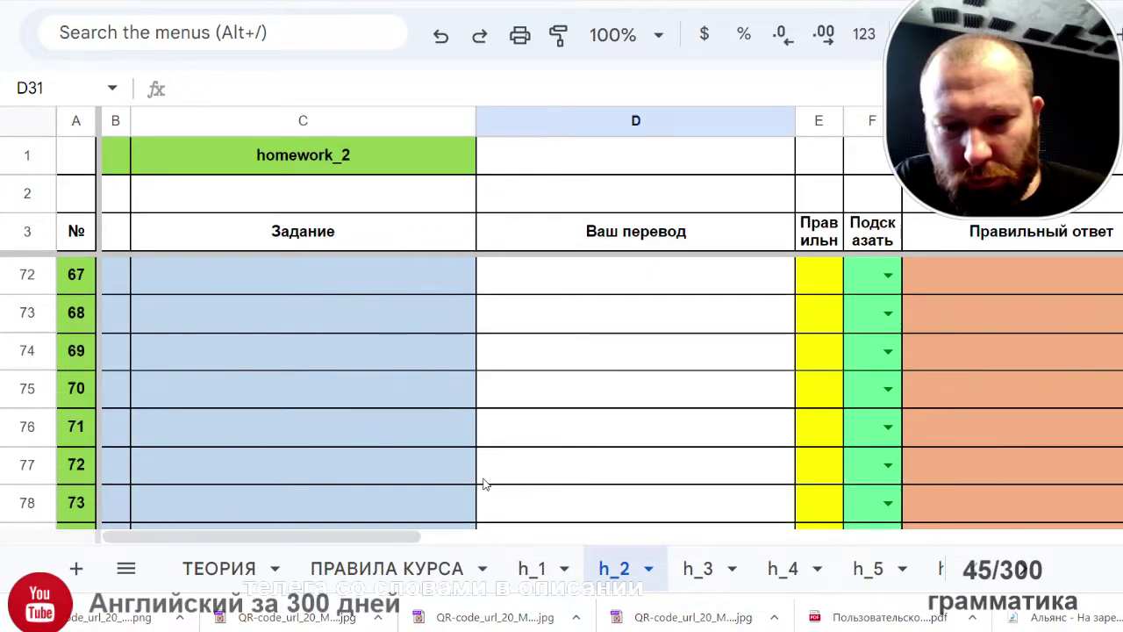
scroll(482, 483, "down", 8)
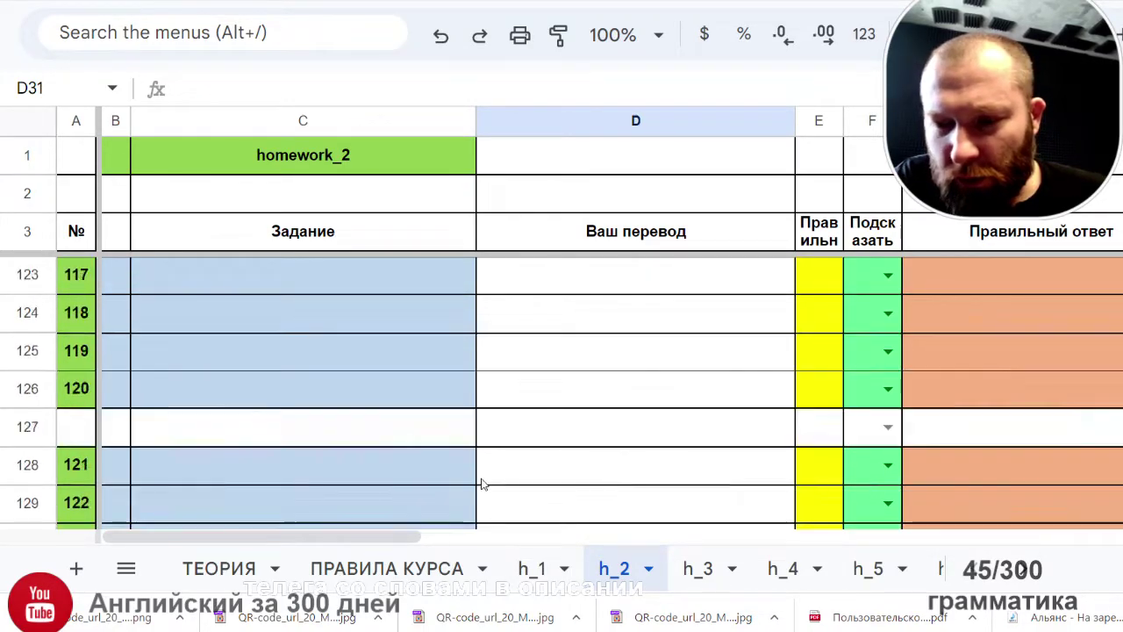
scroll(481, 483, "up", 11)
scroll(482, 484, "up", 20)
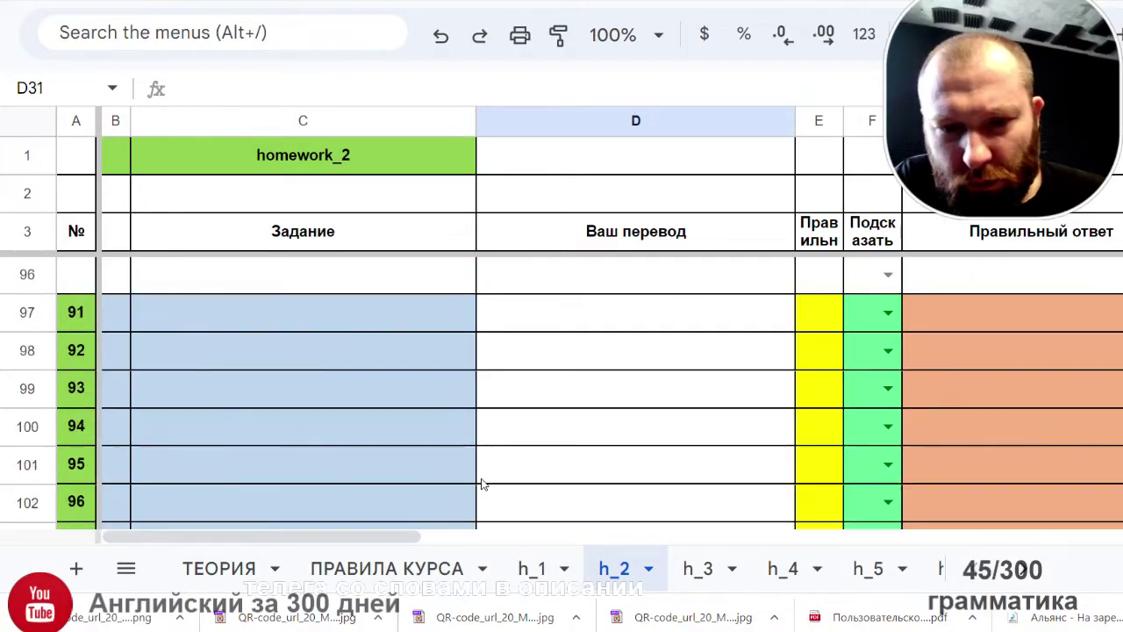
scroll(482, 484, "up", 5)
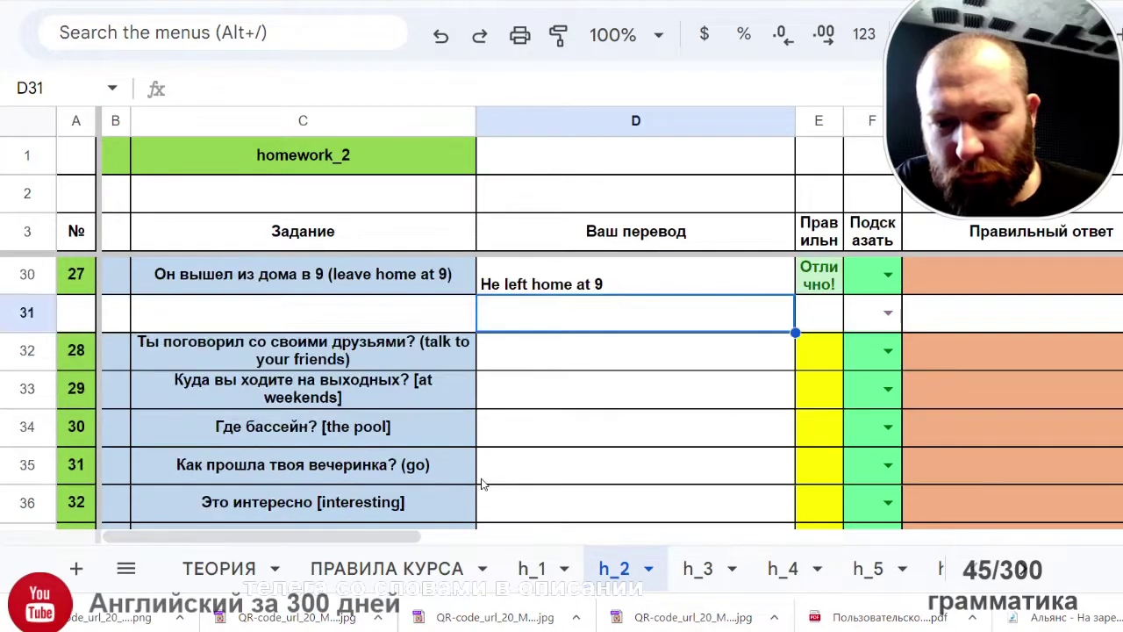
scroll(482, 484, "down", 3)
scroll(482, 484, "up", 1)
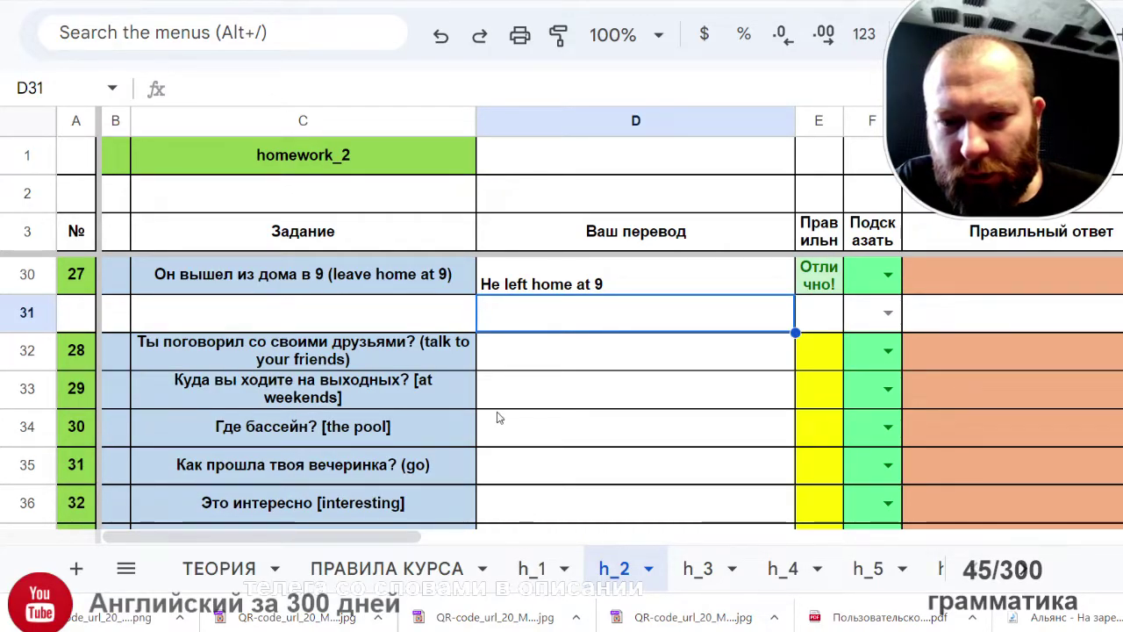
Step: Enter "Did you talk to yout friends?" as the translation for task 28
left_click(527, 363)
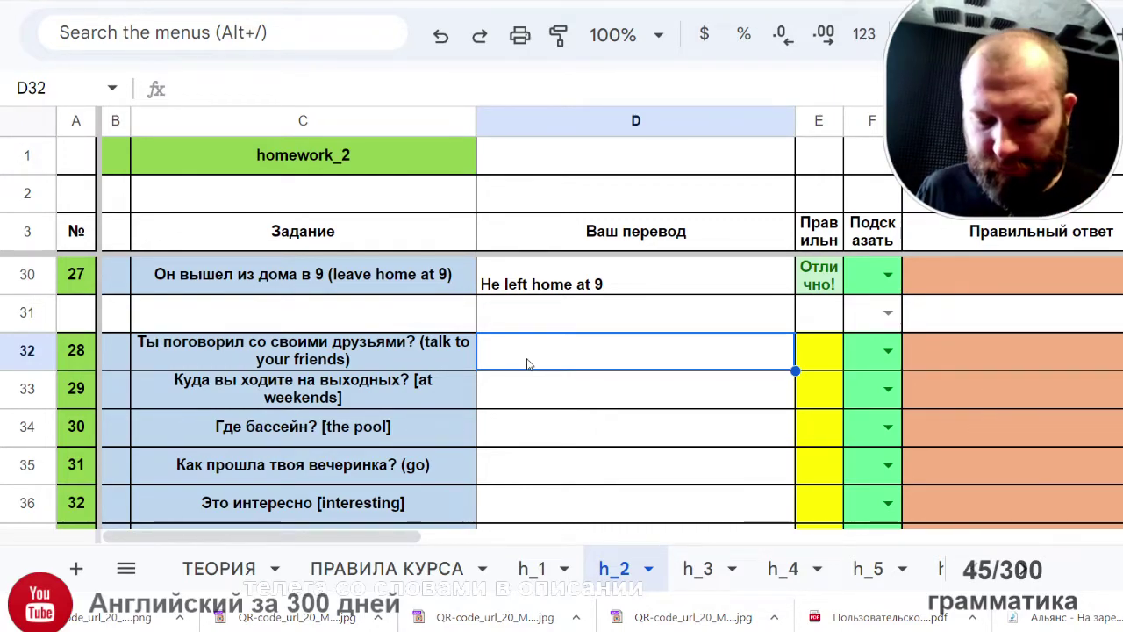
type("Did you ")
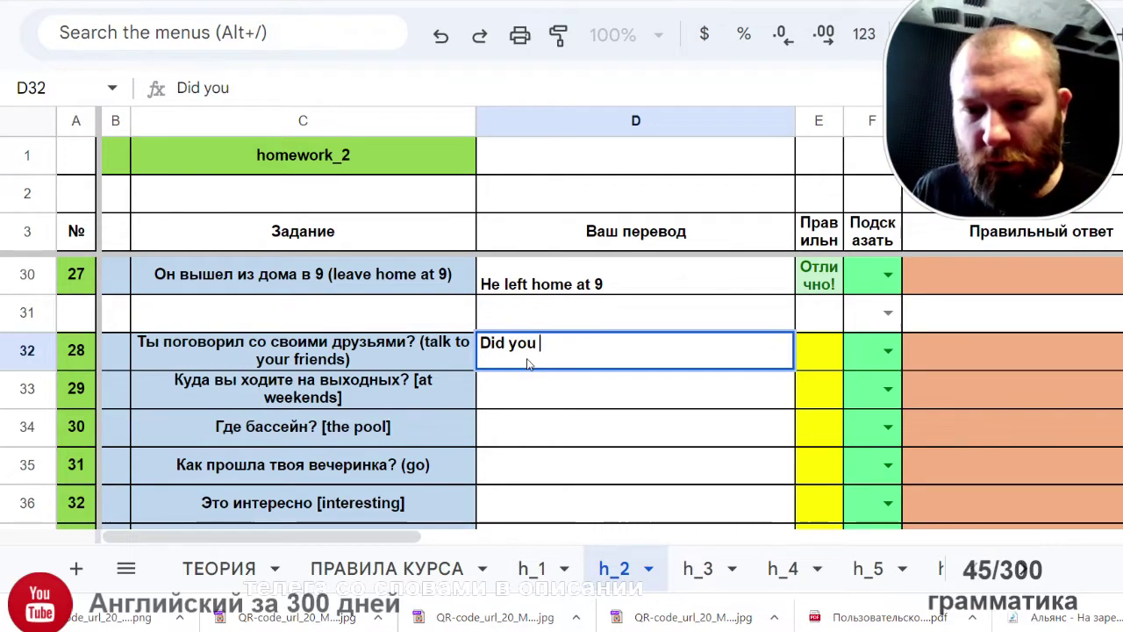
type("talk ")
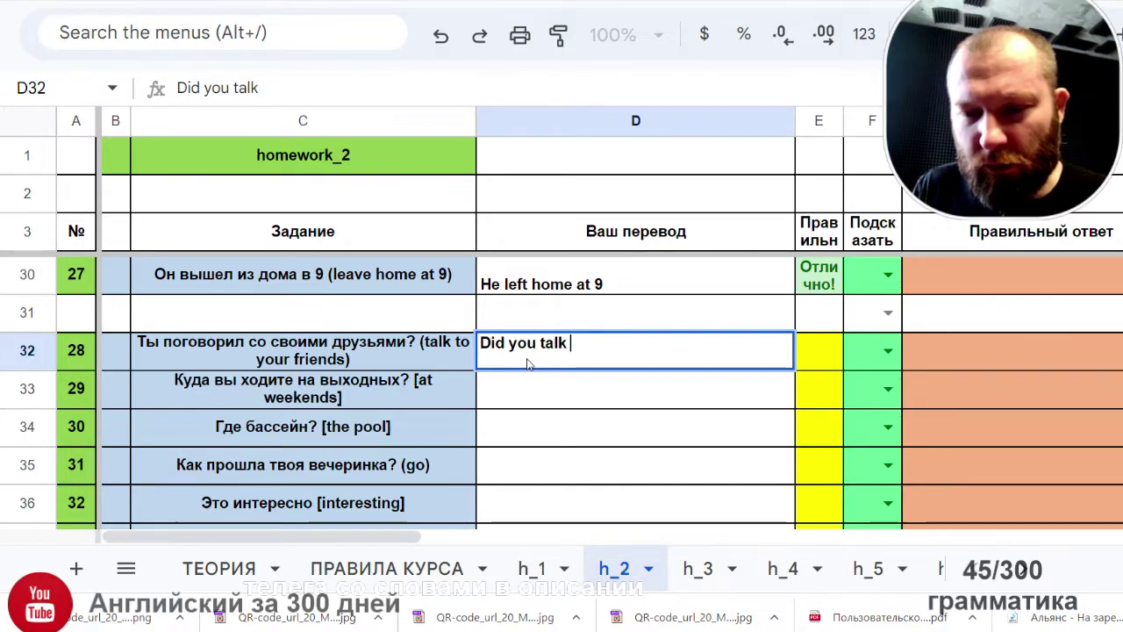
type("yo")
key("BackSpace")
key("BackSpace")
type("to yout friends?")
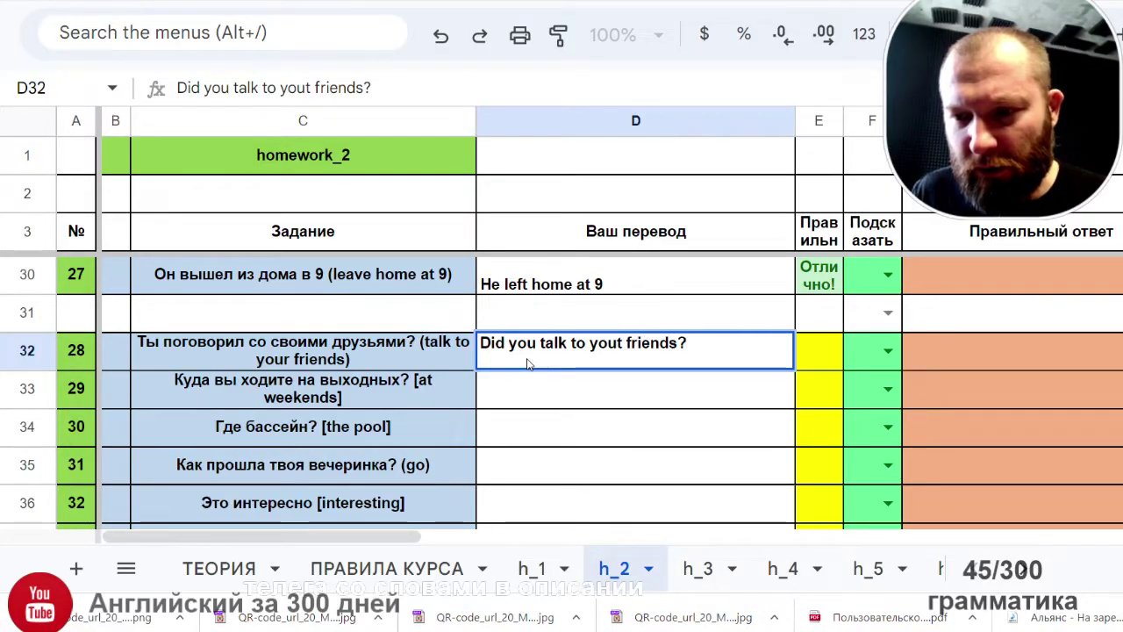
key("Return")
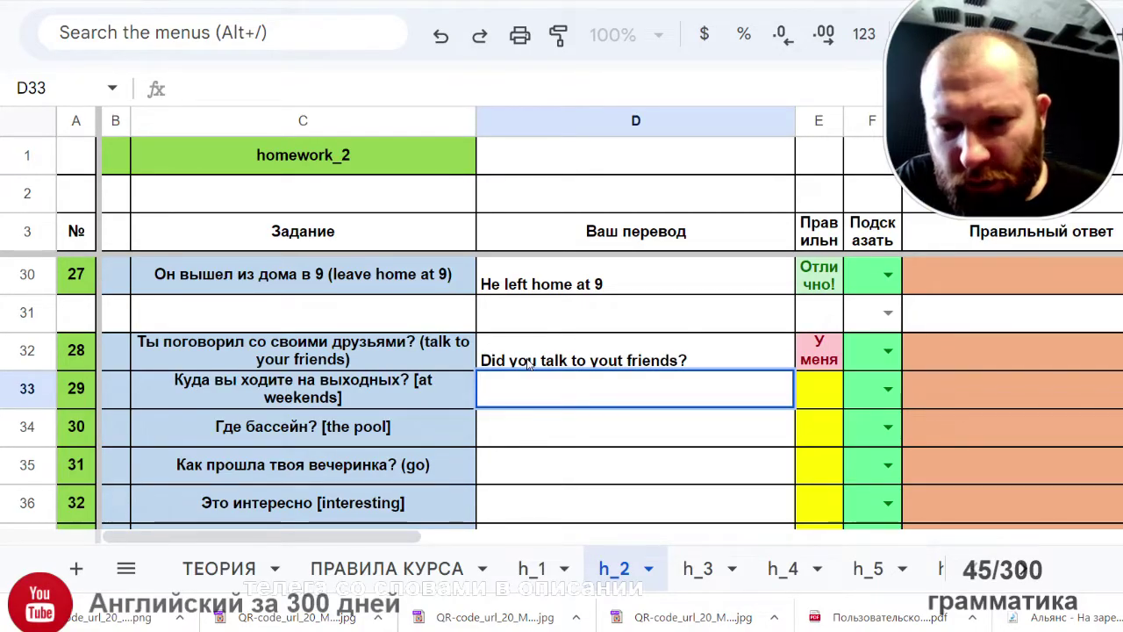
Step: Fix the misspelled "your" in the task 28 translation so it reads "Did you talk to your friends?"
double_click(623, 354)
key("BackSpace")
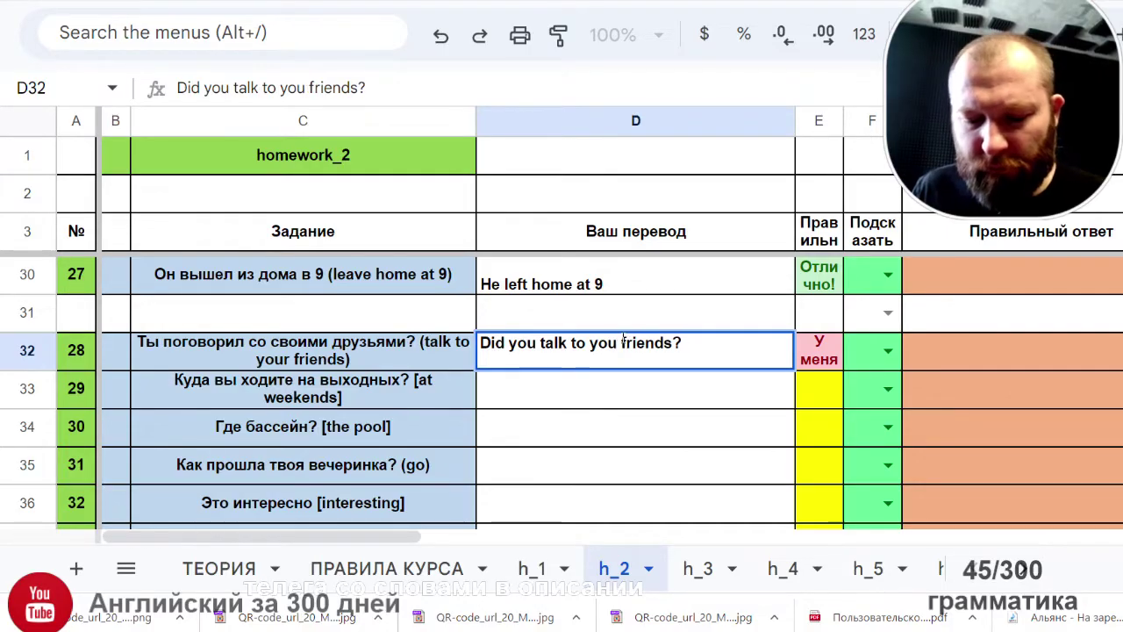
type("r")
key("Return")
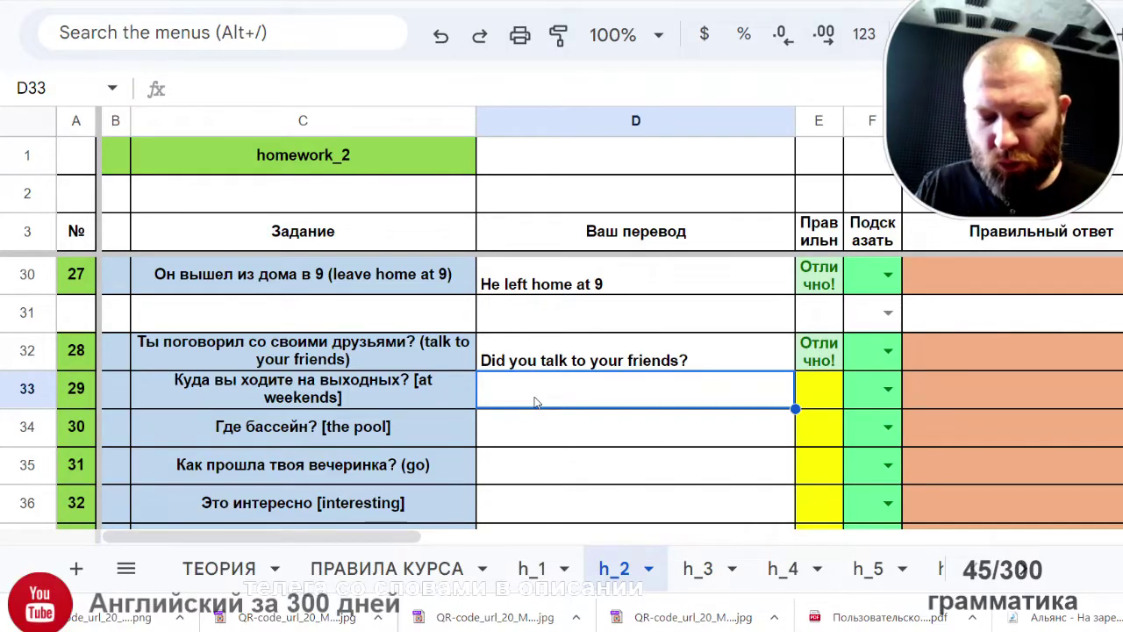
Step: Enter "Where do you go at weekend?" as the translation for task 29
type("Where ")
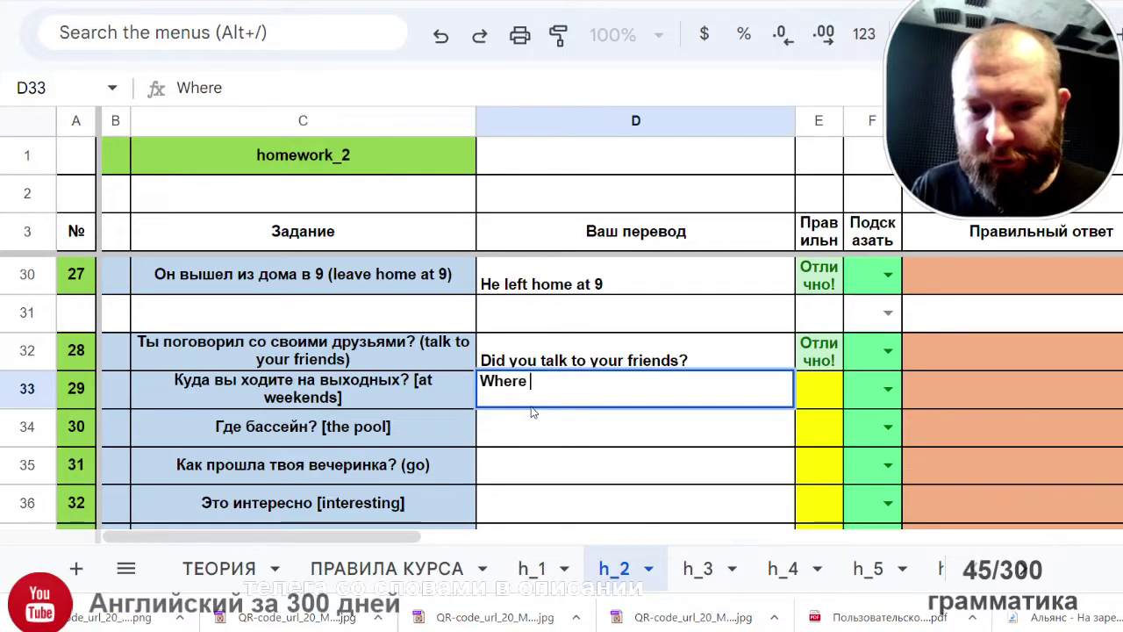
type("do yo")
key("BackSpace")
key("BackSpace")
type("you ")
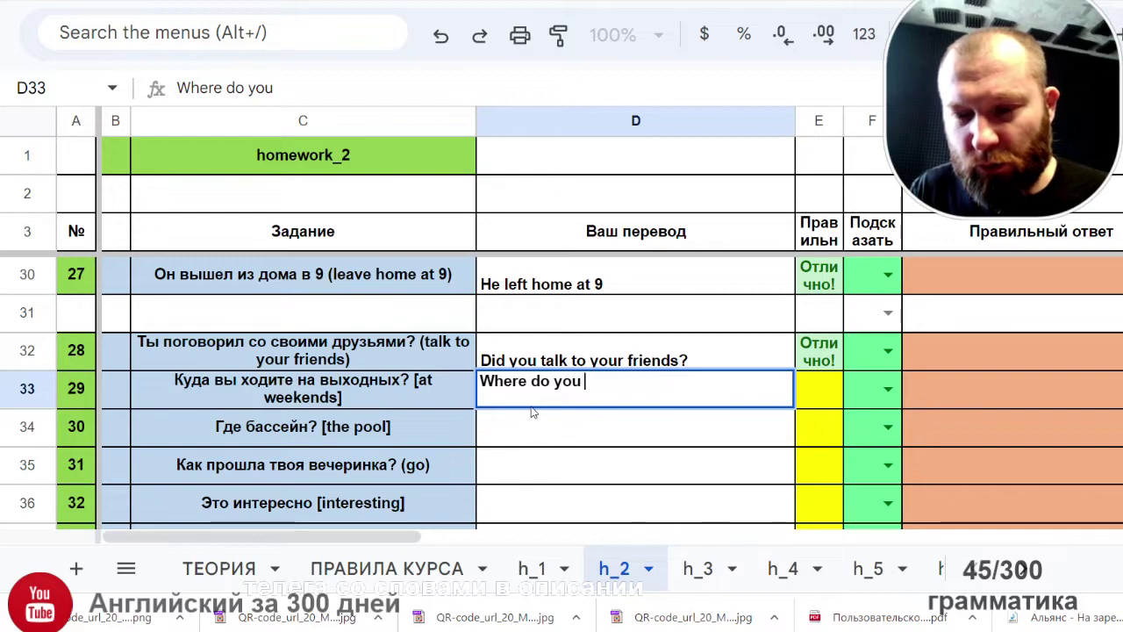
type("go at")
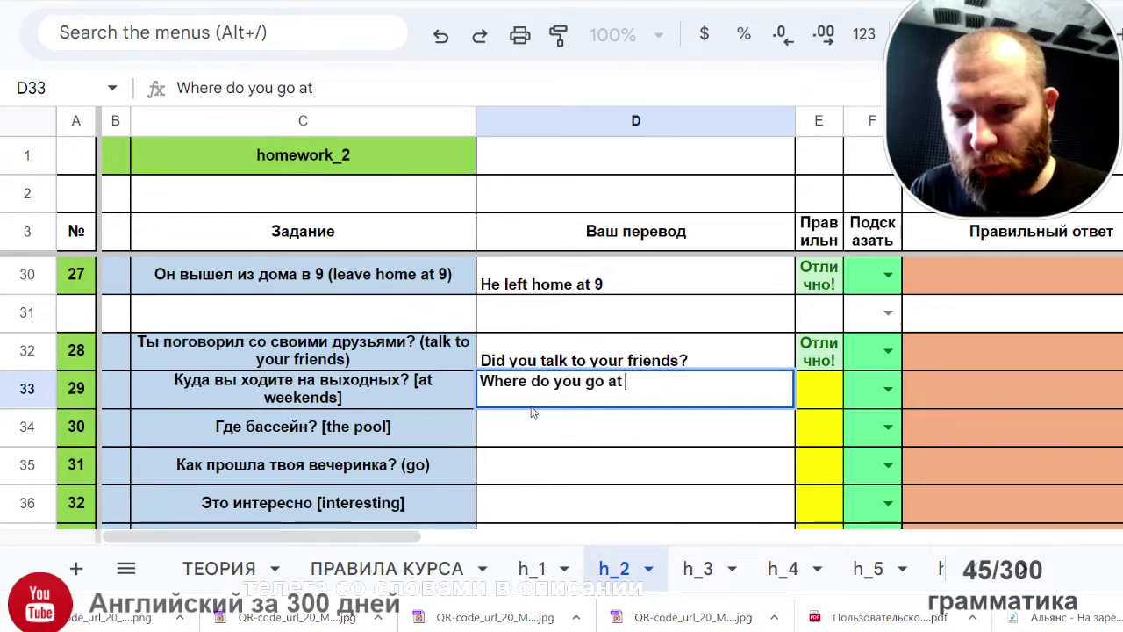
type(" wee")
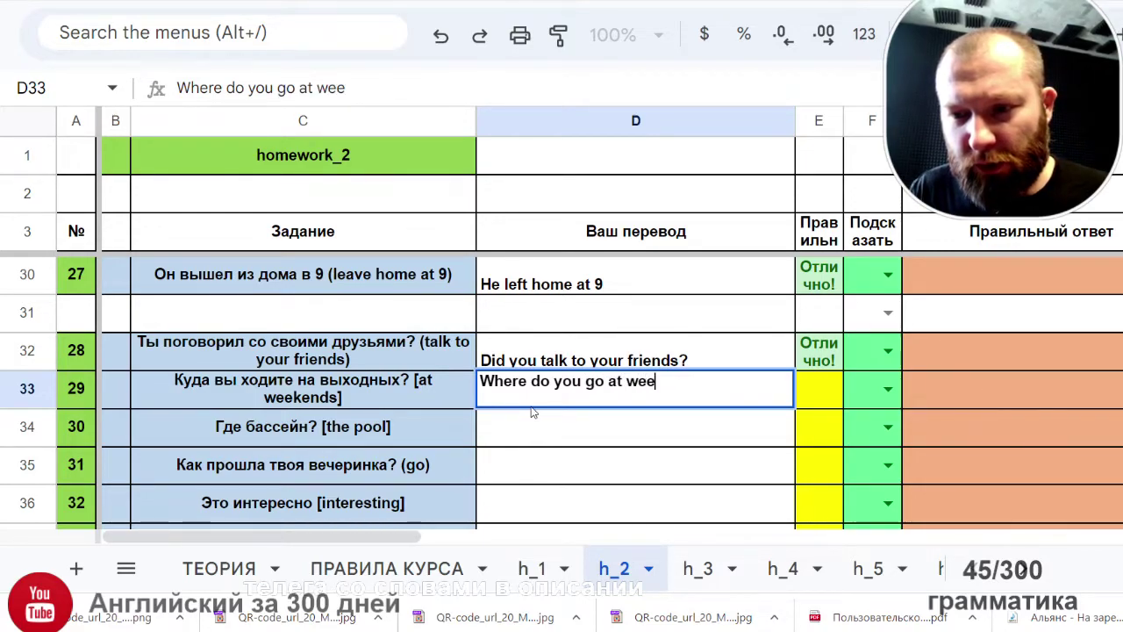
type("kend?\\")
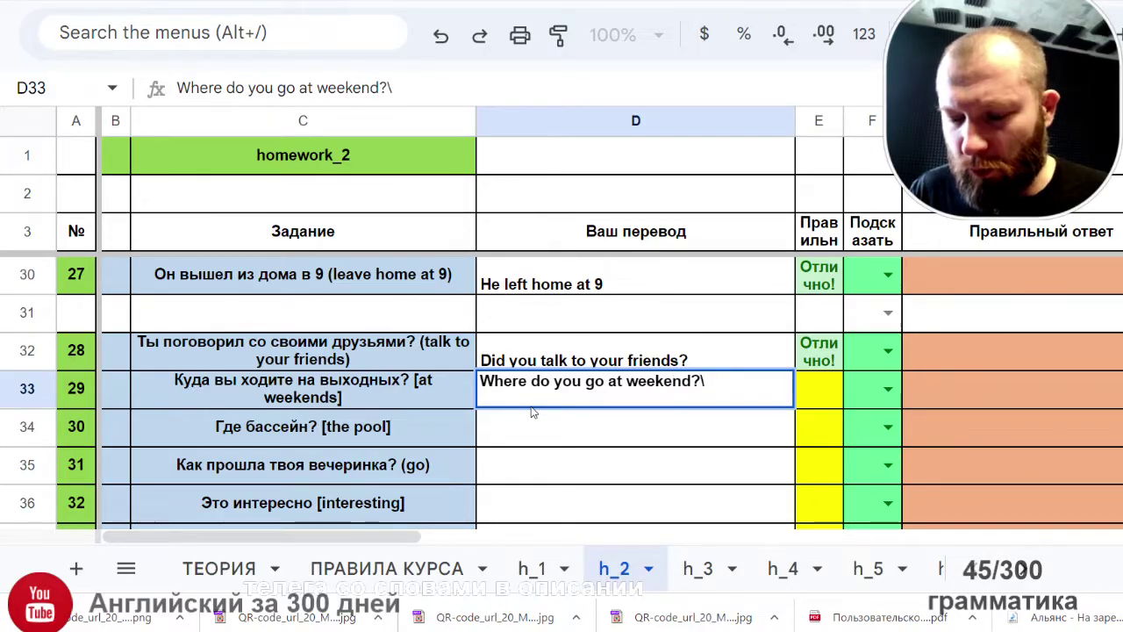
key("BackSpace")
key("Return")
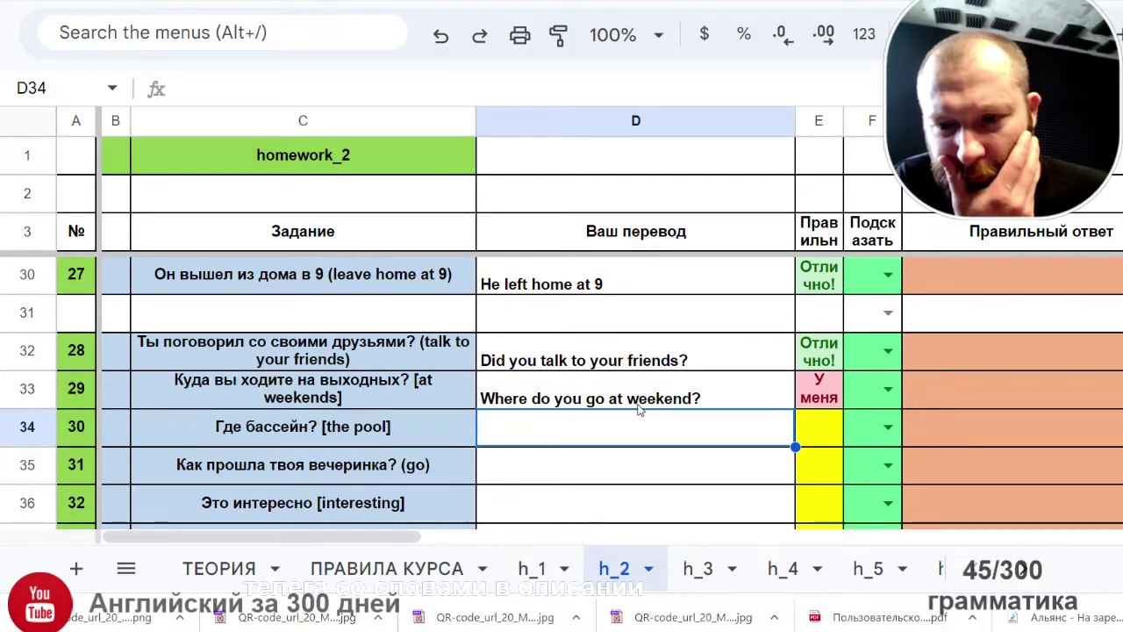
Step: Make the last word of the task 29 translation plural so it reads "Where do you go at weekends?"
left_click(701, 402)
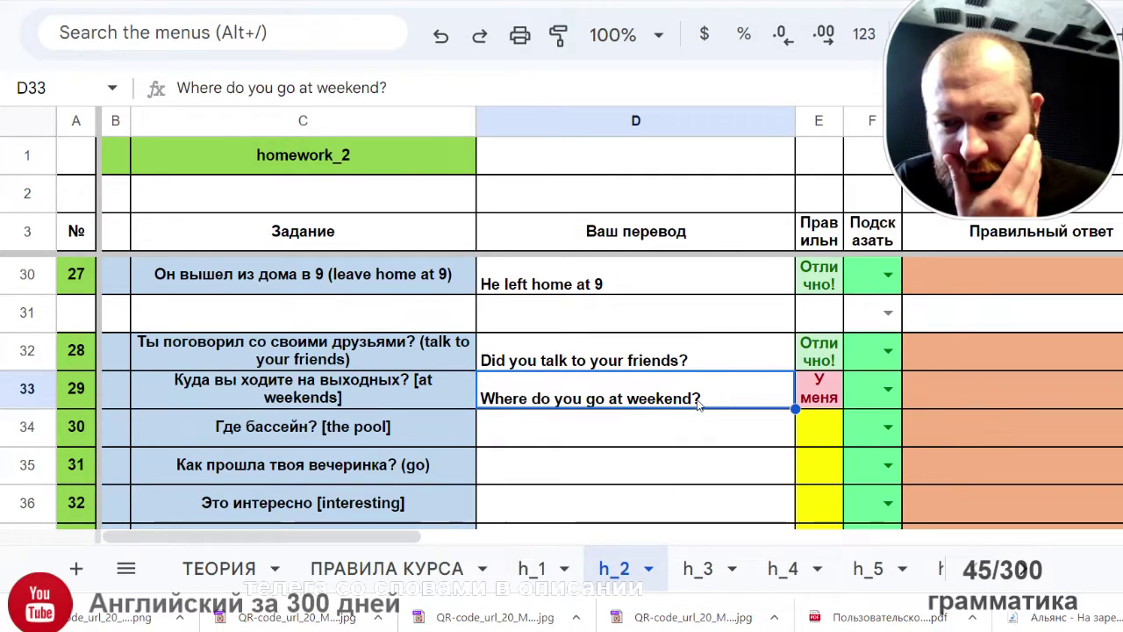
double_click(700, 400)
left_click(694, 381)
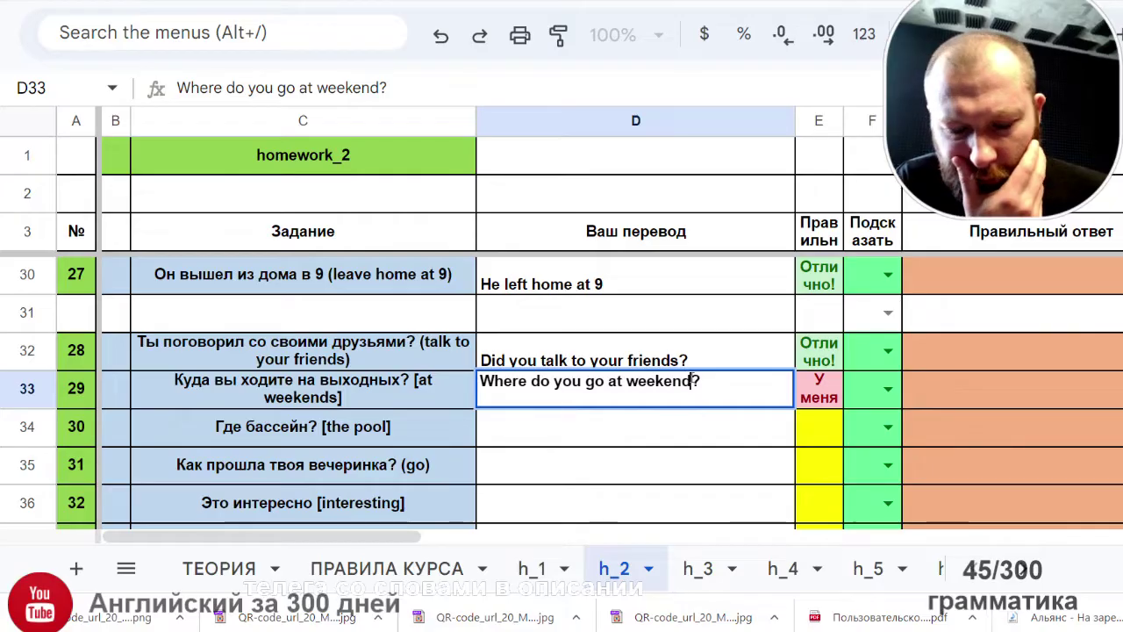
type("s")
key("Return")
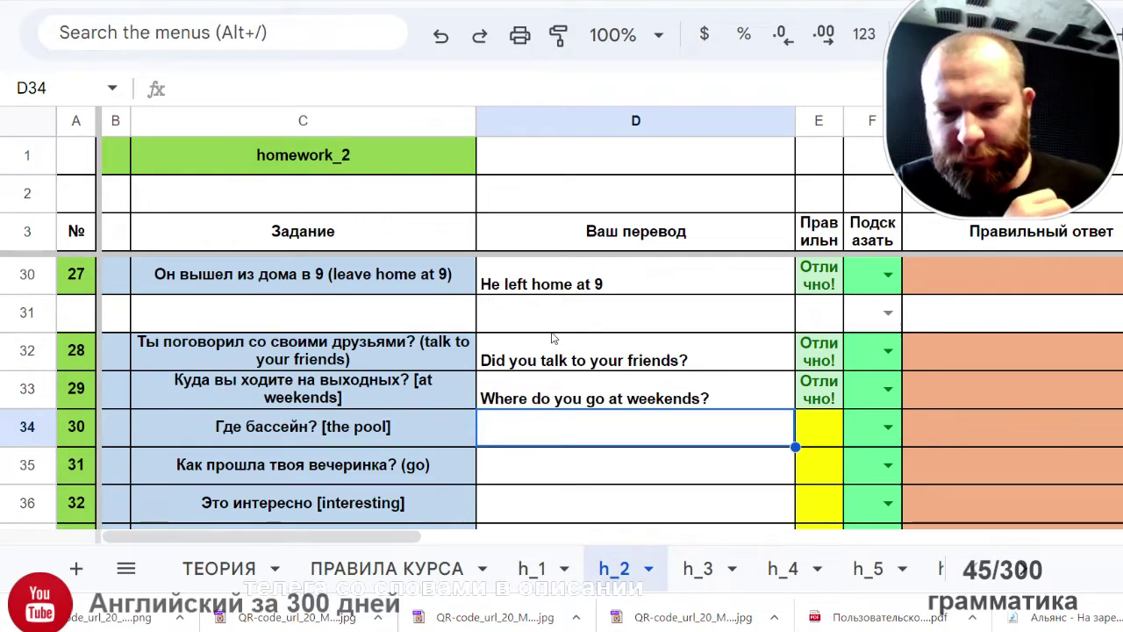
Step: Enter "Where is the pool?" as the translation for task 30
scroll(552, 336, "down", 1)
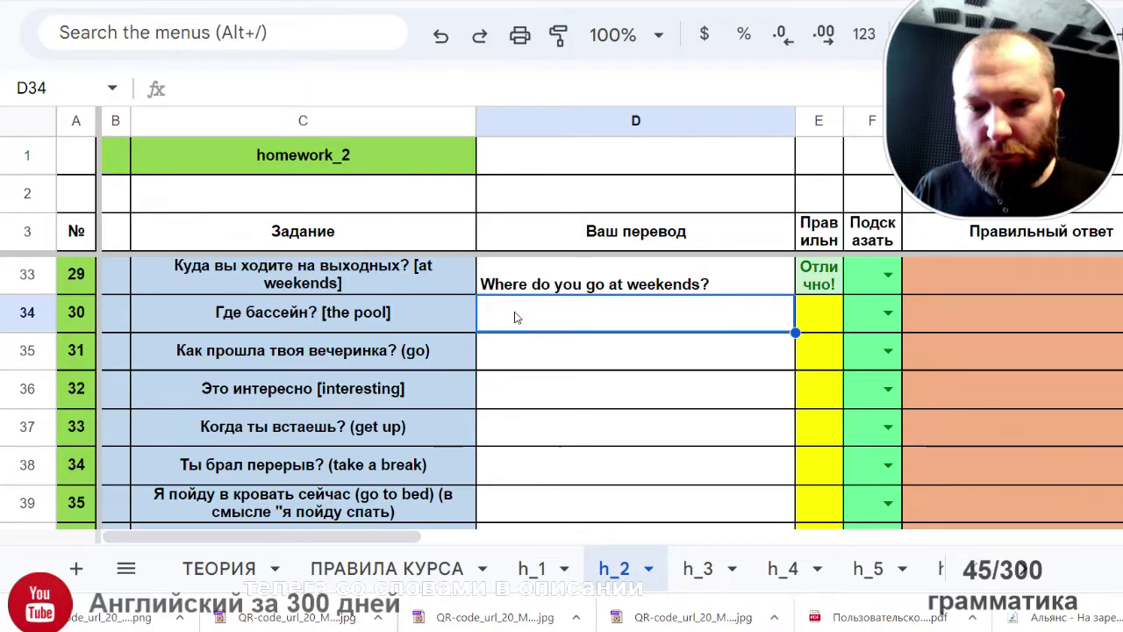
type("Where ")
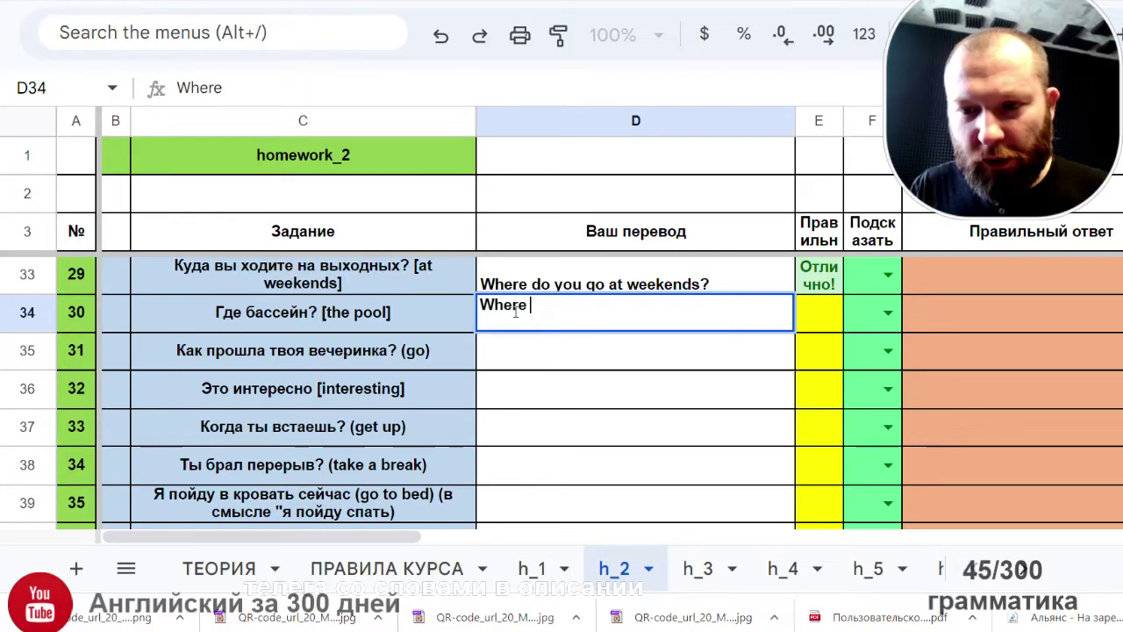
type("is the ")
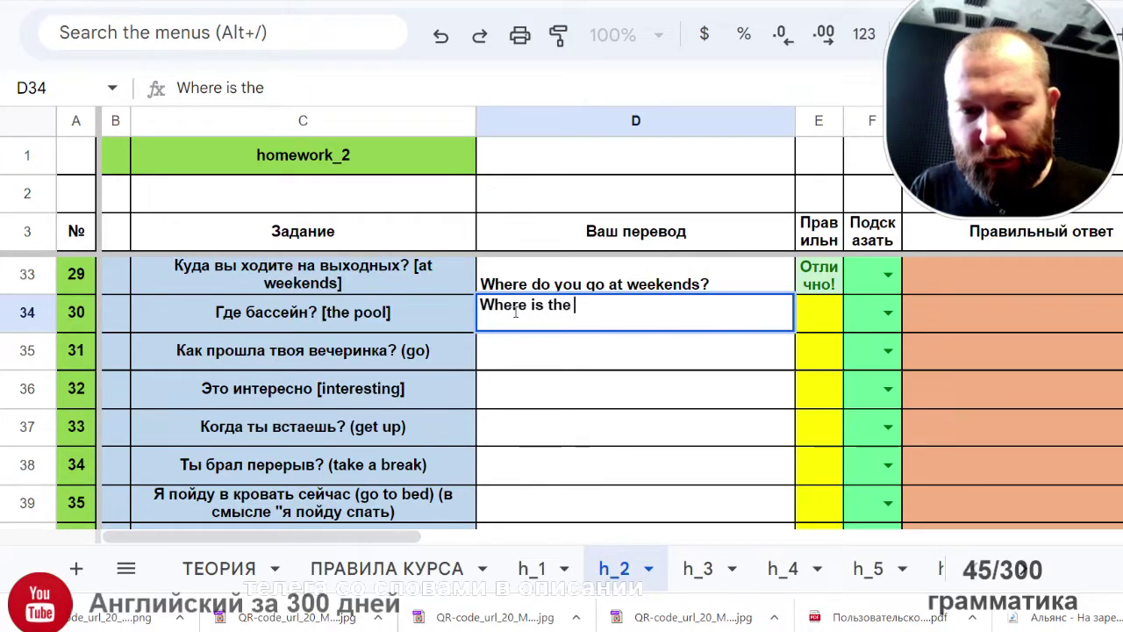
type("pool?")
key("Return")
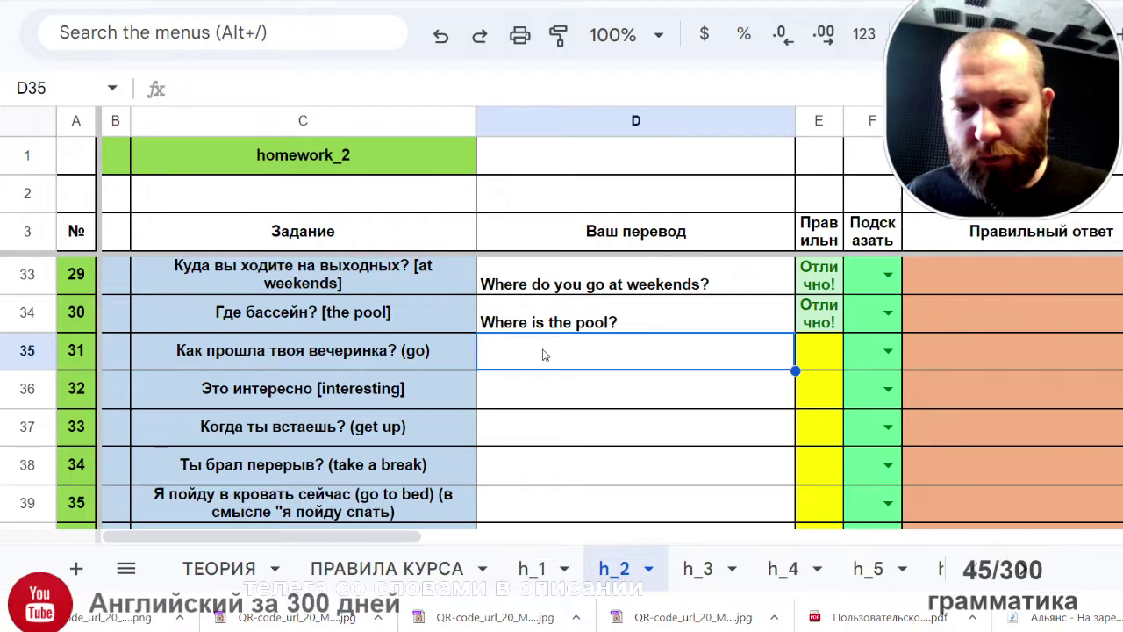
Step: Enter "How you party went?" as the translation for task 31
left_click(290, 350)
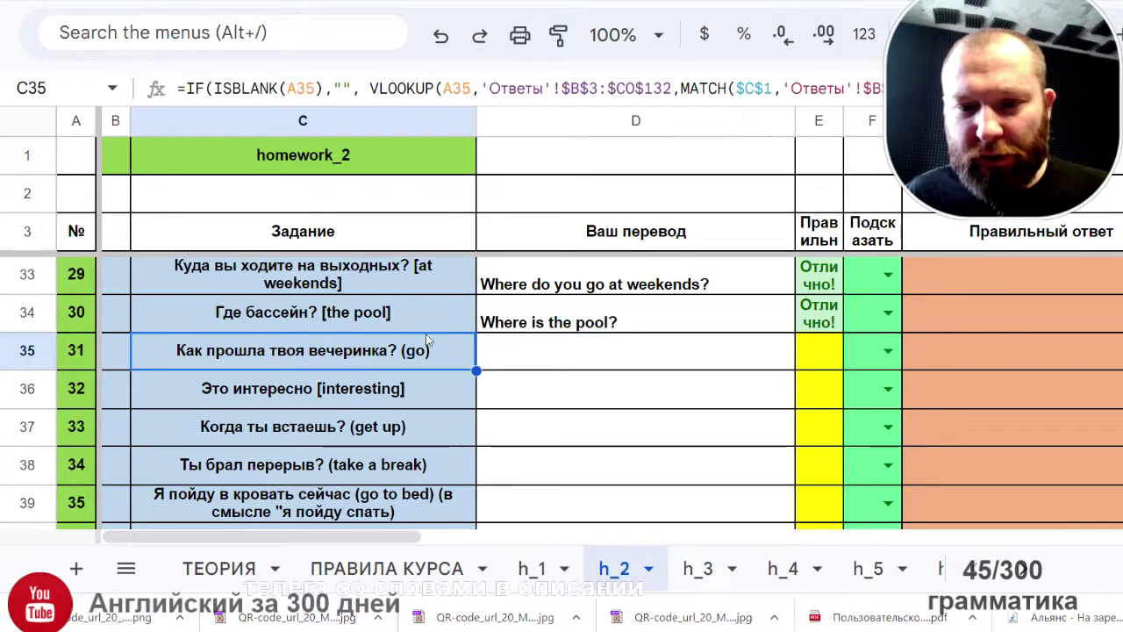
left_click(543, 351)
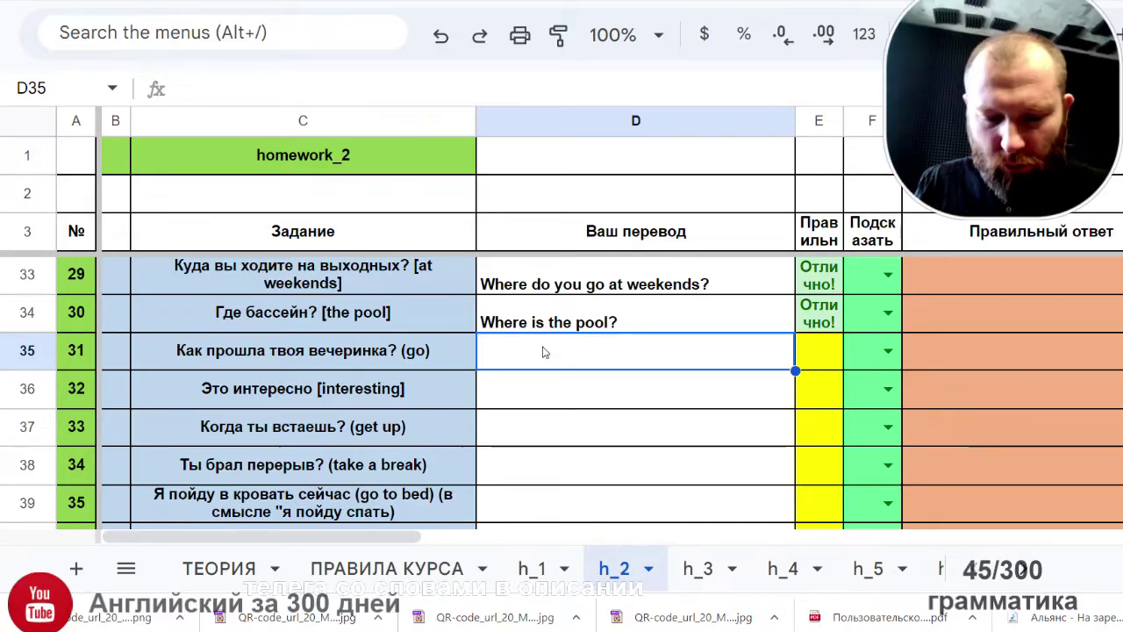
type("Who")
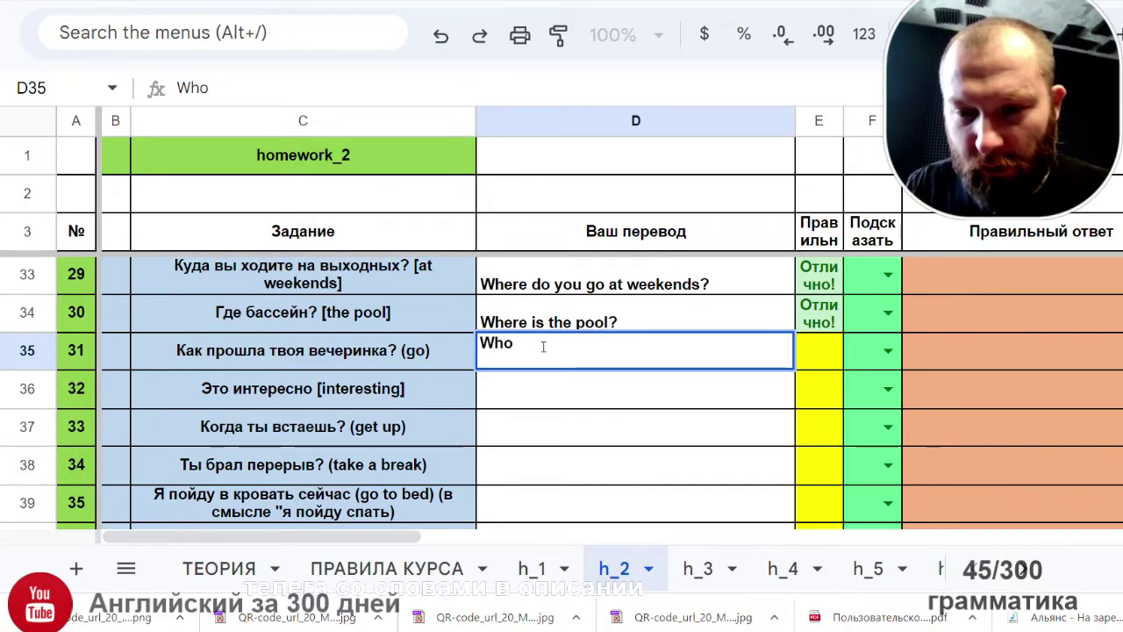
type("w")
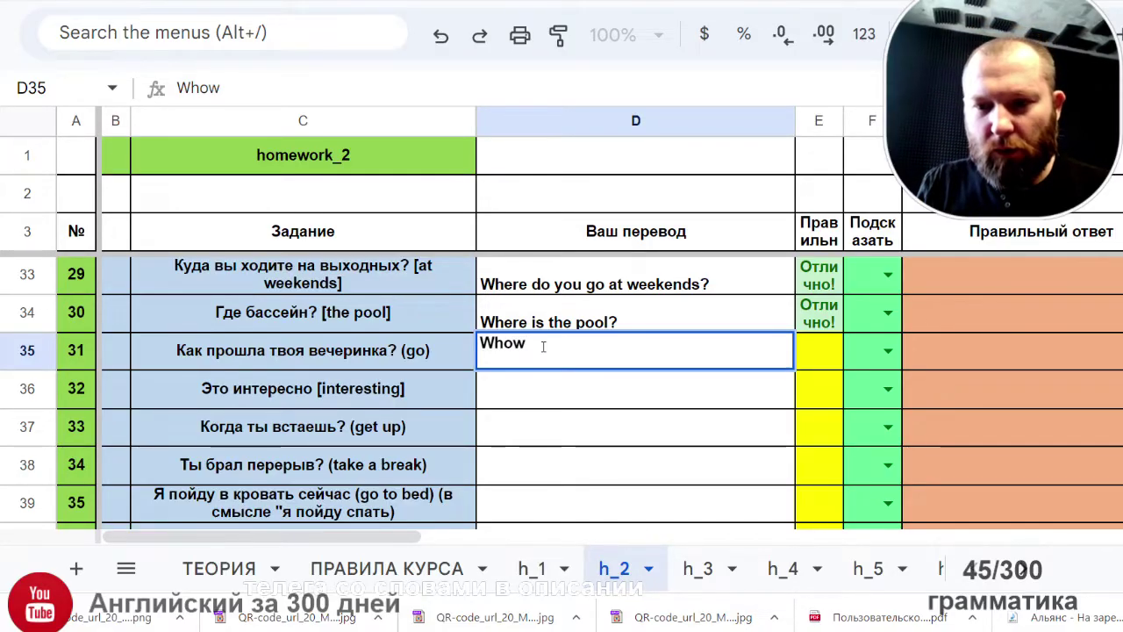
key("BackSpace")
key("BackSpace")
key("BackSpace")
key("BackSpace")
type("Hoe")
key("BackSpace")
type("w i")
key("BackSpace")
type("you party ")
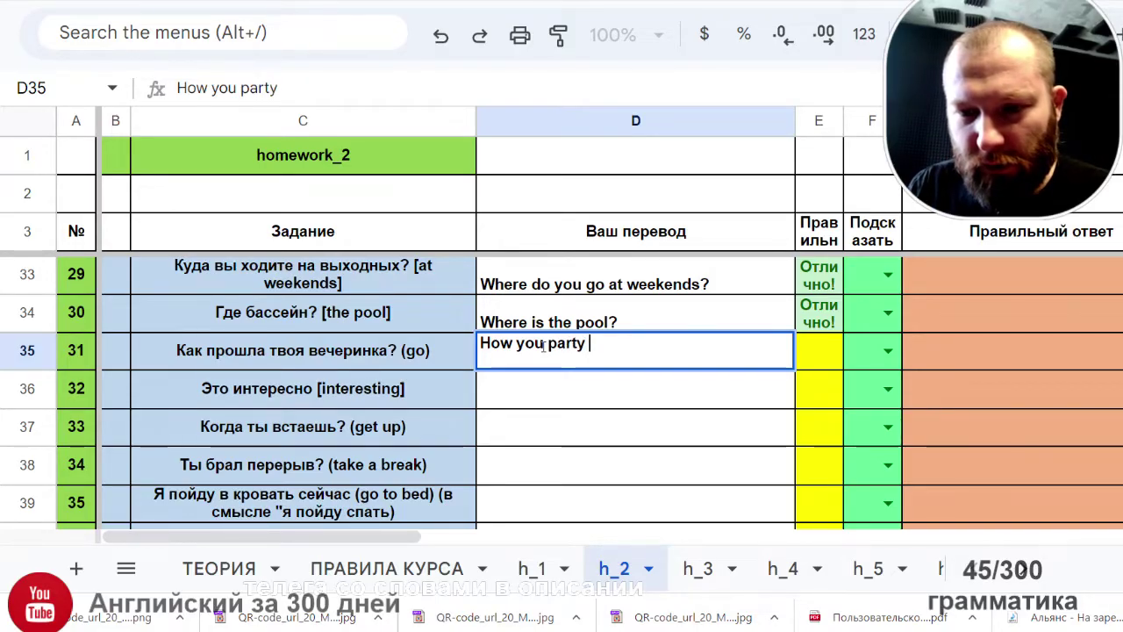
type("wen")
type("t&")
key("BackSpace")
type("?")
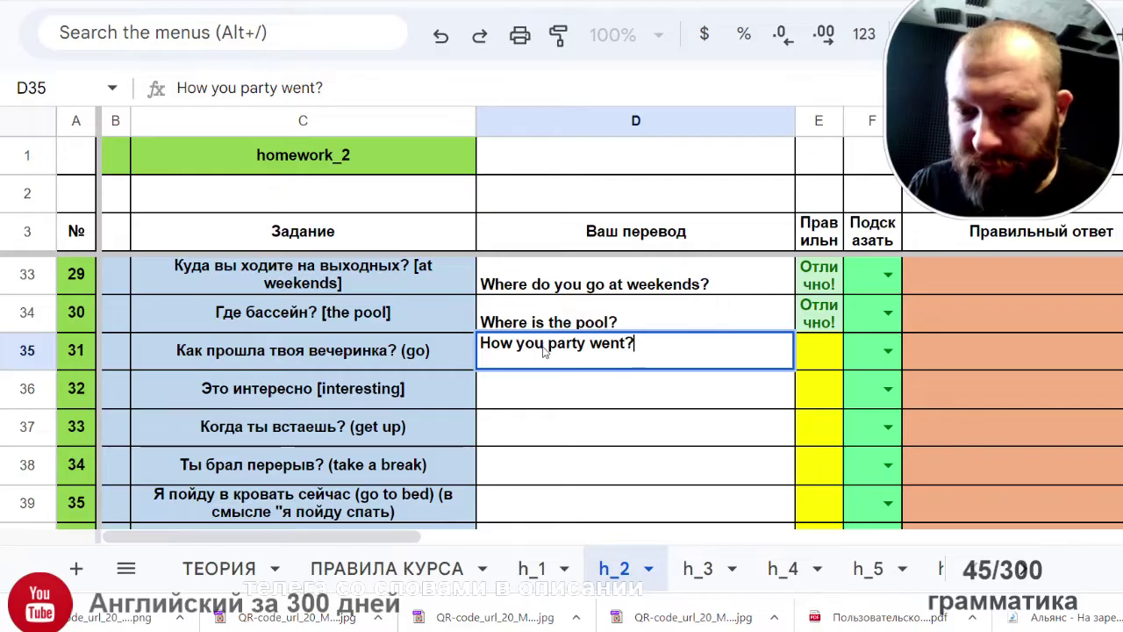
key("Return")
Step: Set the hint for task 31 to "Да" and change its translation to "How did you party go?"
left_click(888, 347)
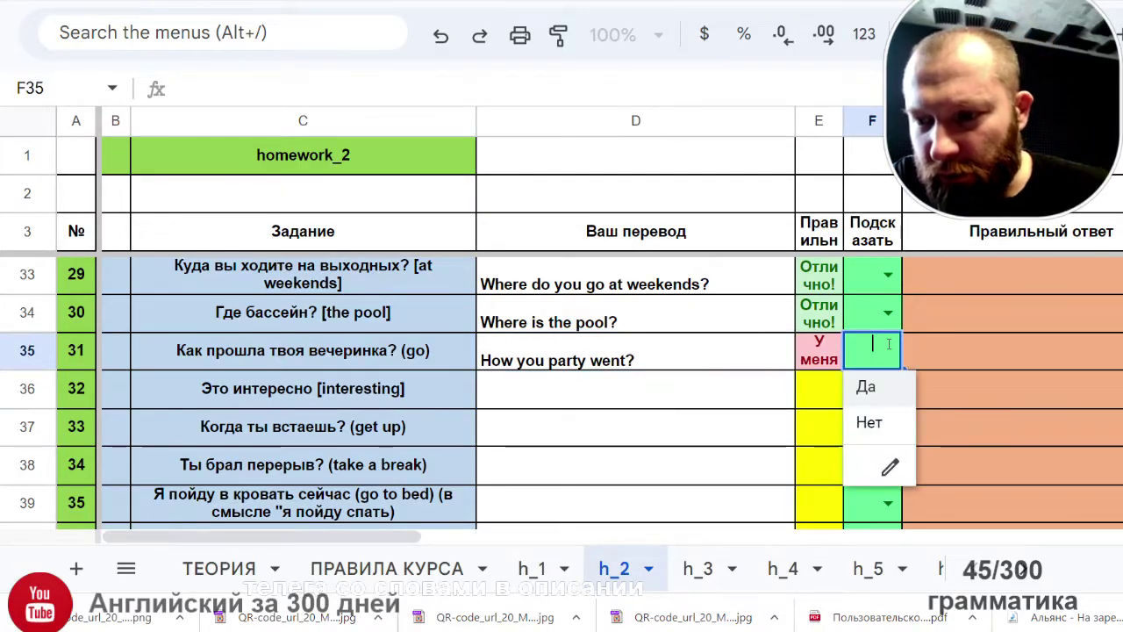
left_click(866, 387)
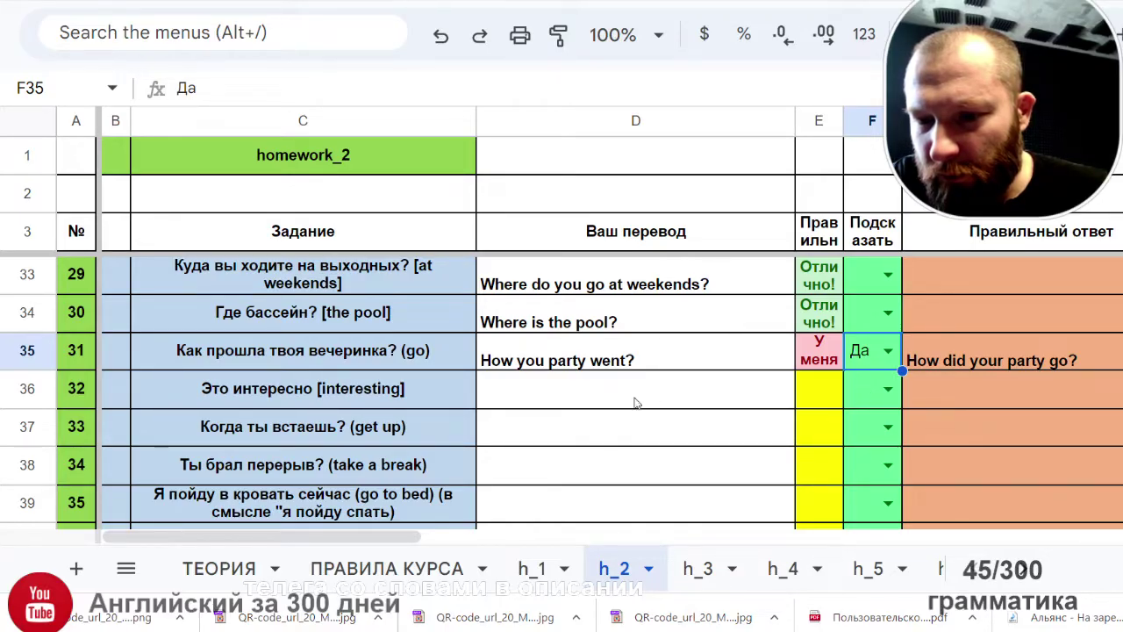
double_click(598, 351)
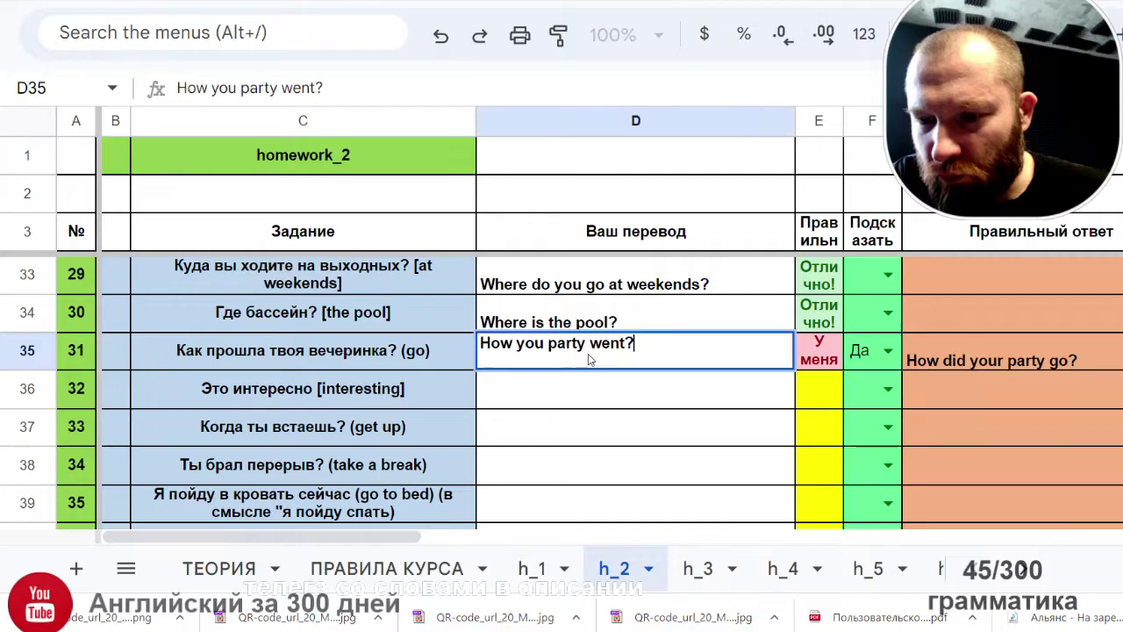
double_click(600, 347)
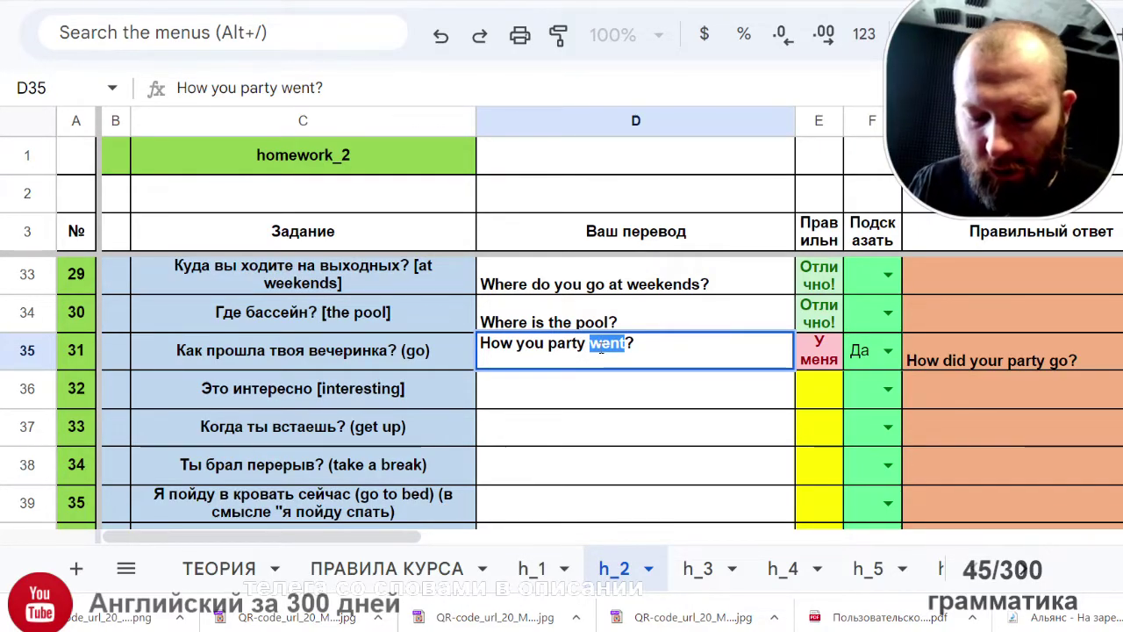
type("go")
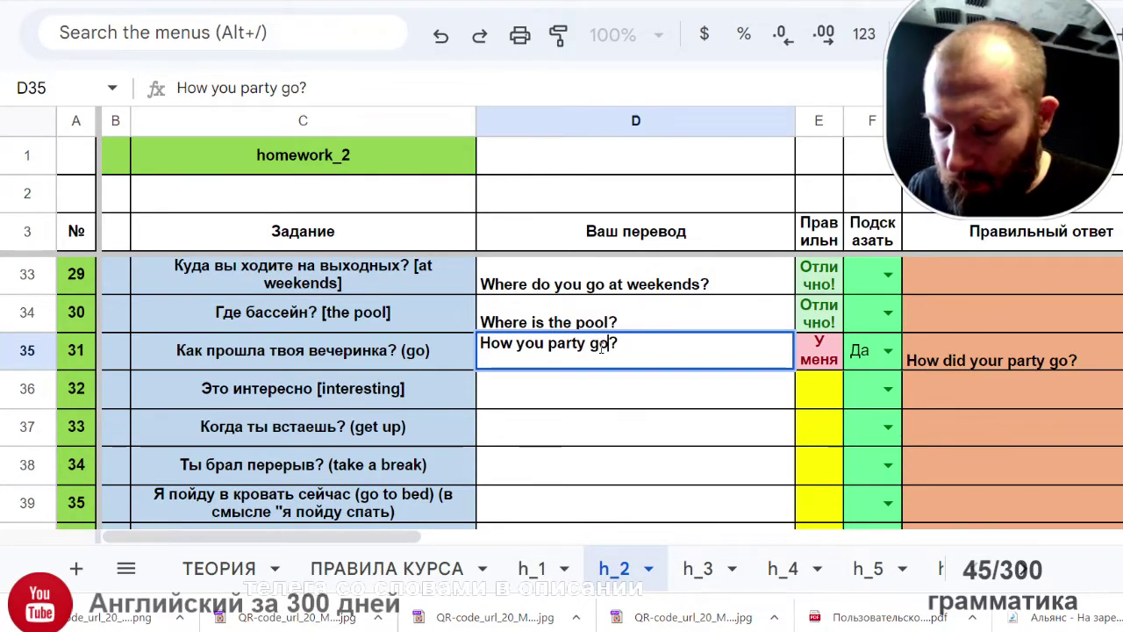
key("ctrl+Left")
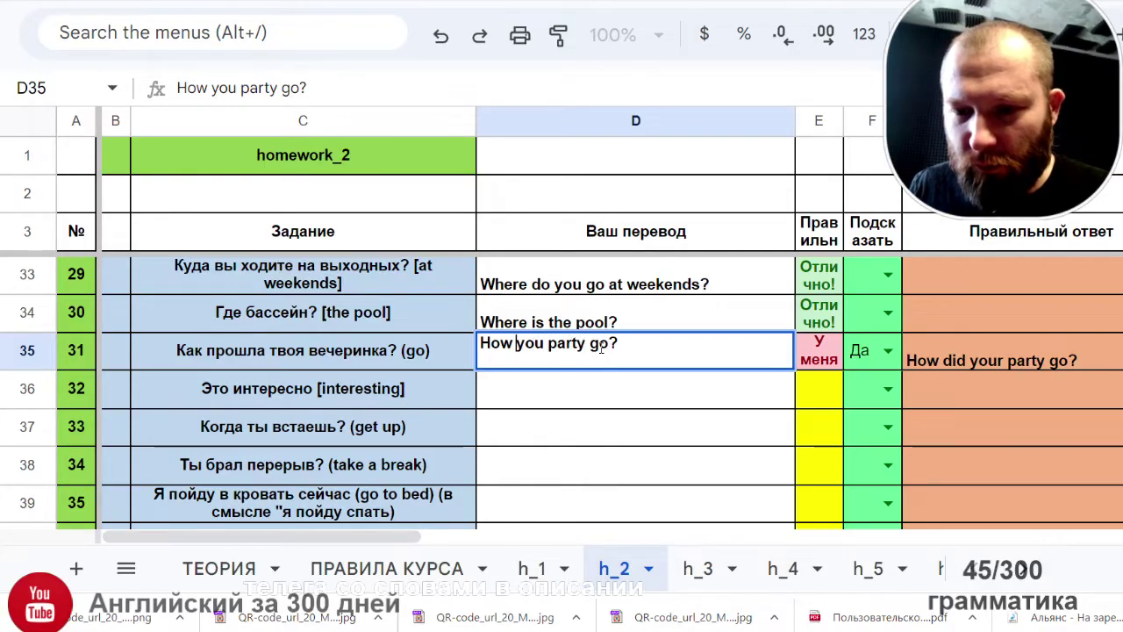
type("did")
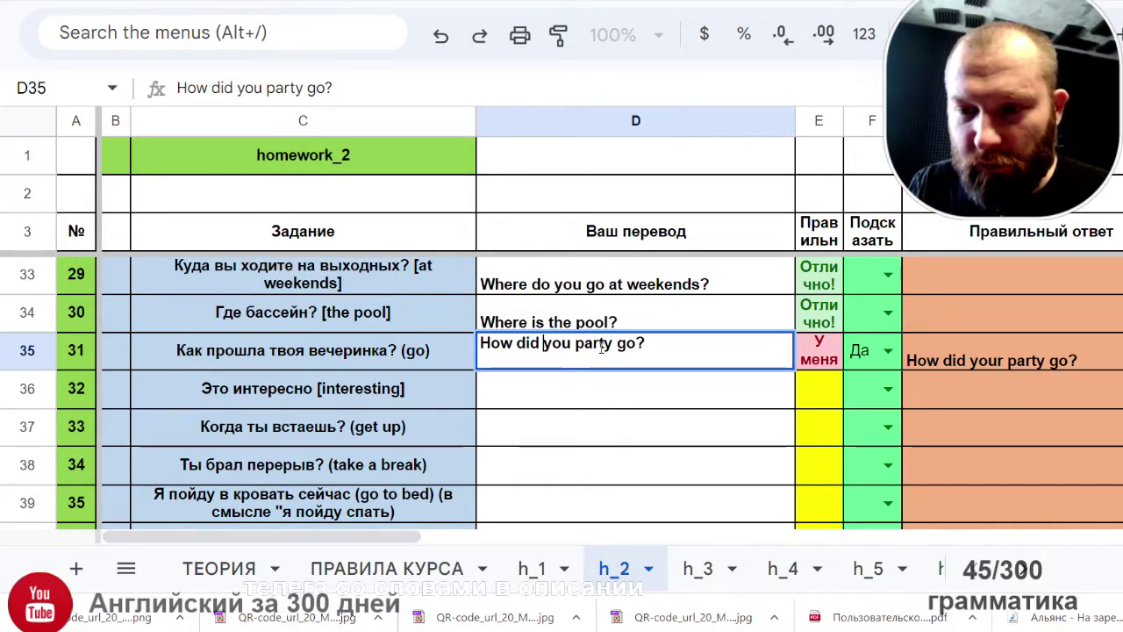
key("Return")
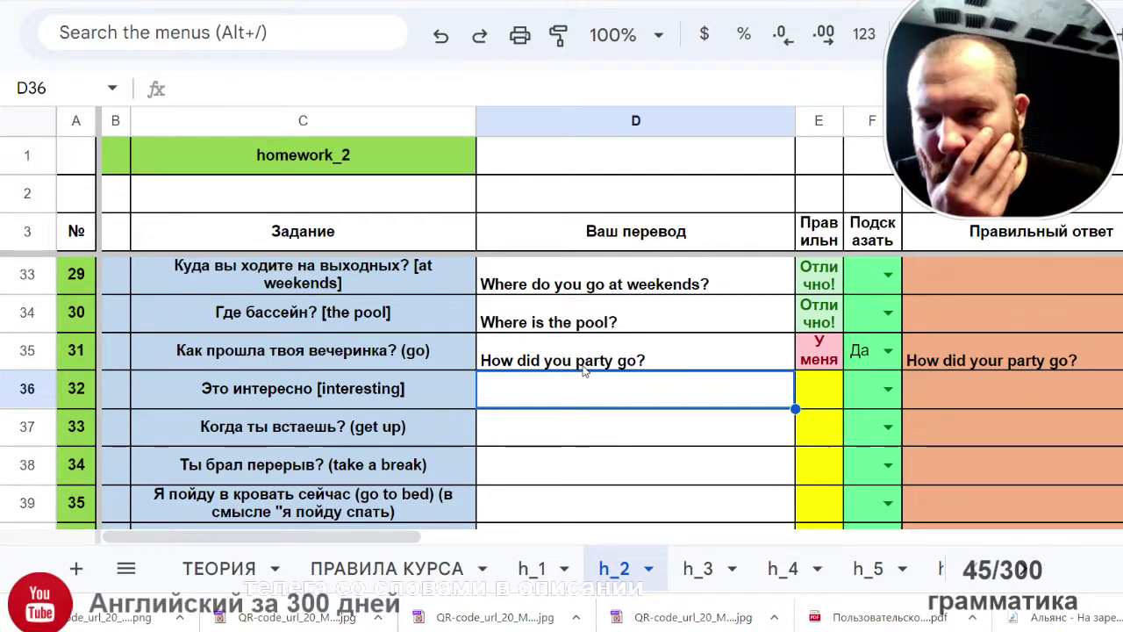
Step: Change "you" to "your" in the task 31 translation so it reads "How did your party go?"
double_click(577, 367)
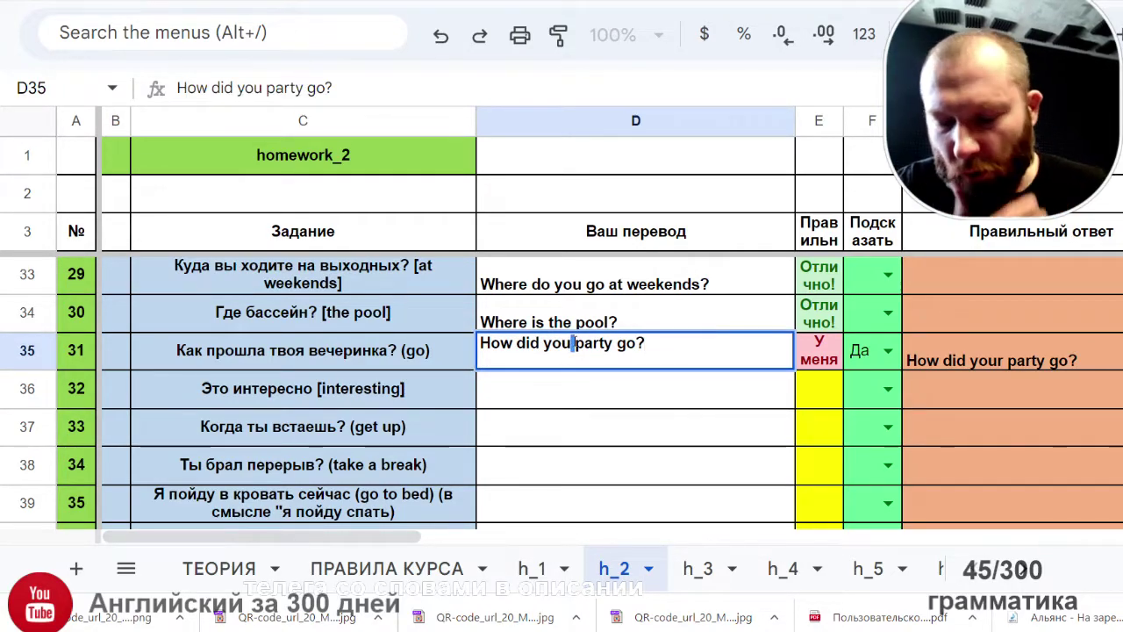
type("r")
key("Return")
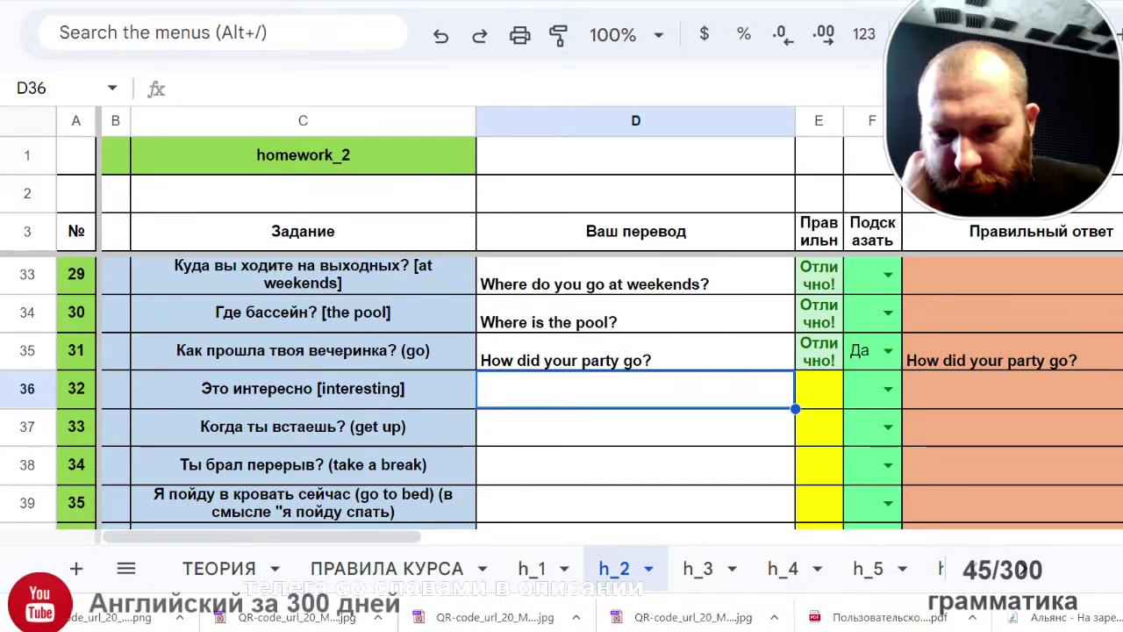
Step: Enter "This is interesting" as the translation for task 32
scroll(401, 515, "down", 1)
scroll(401, 514, "up", 1)
left_click(269, 378)
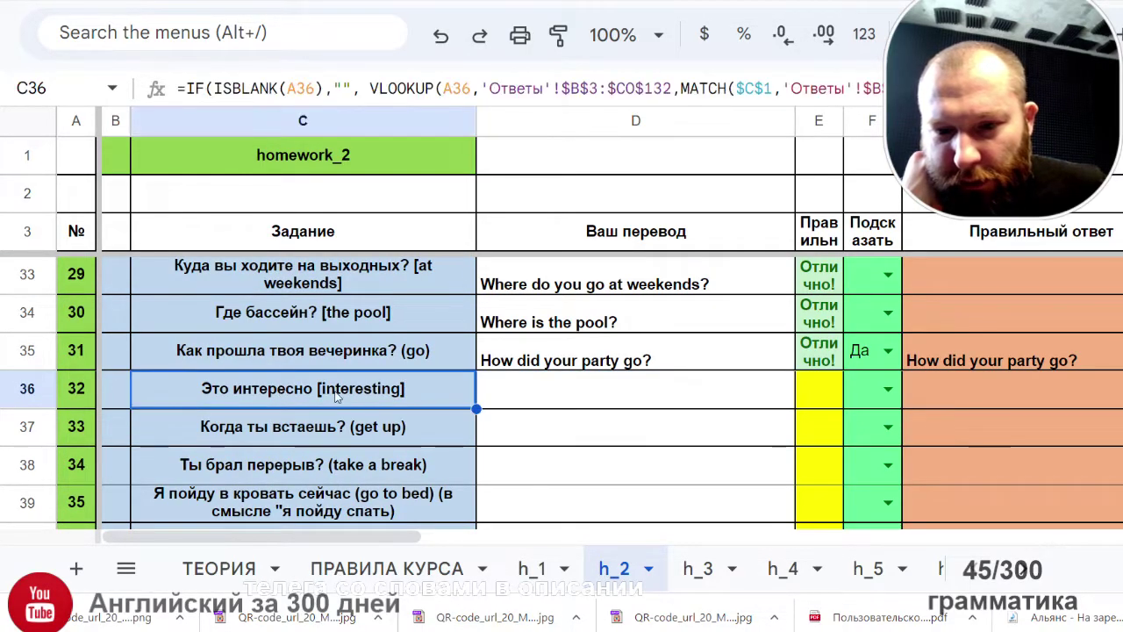
scroll(344, 394, "down", 6)
scroll(344, 395, "up", 7)
scroll(344, 395, "down", 1)
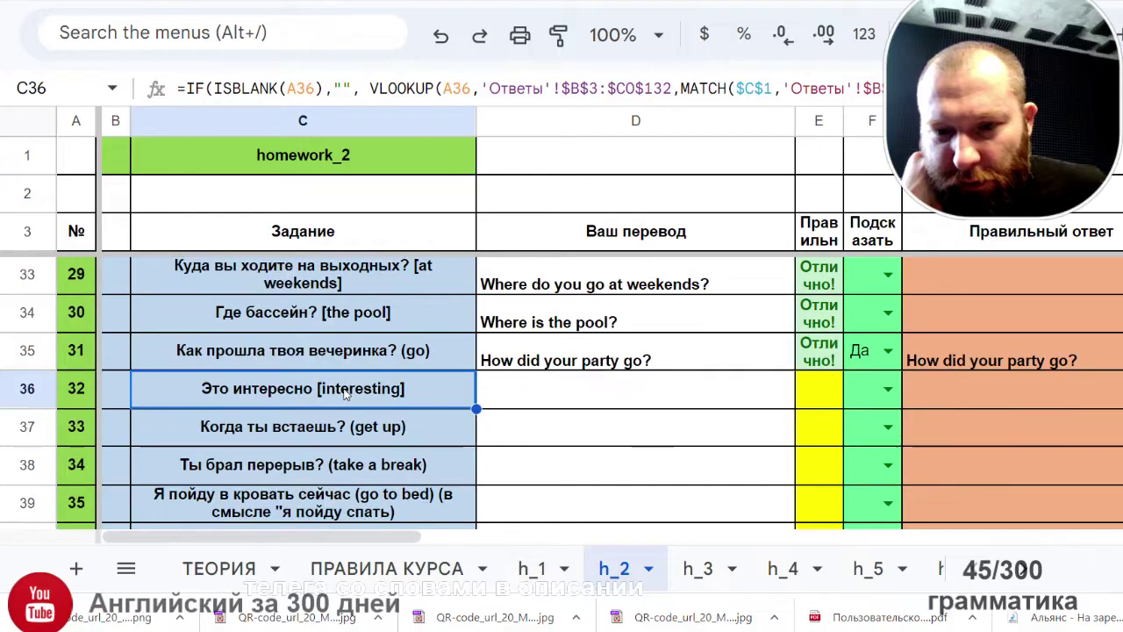
left_click(594, 389)
type("Th")
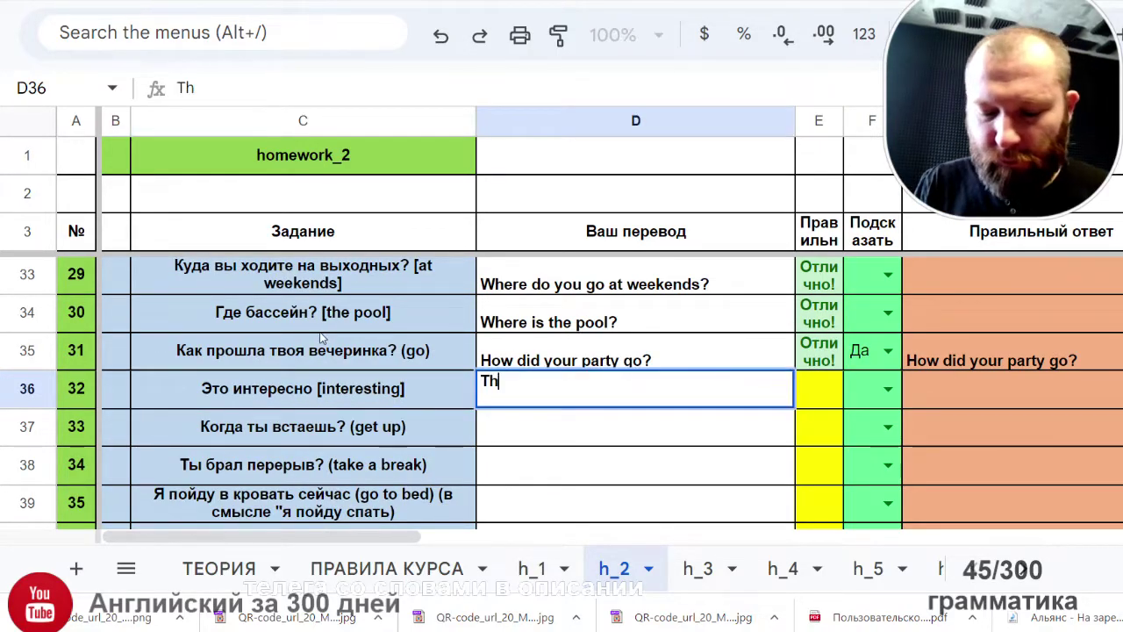
type("is ")
type("id")
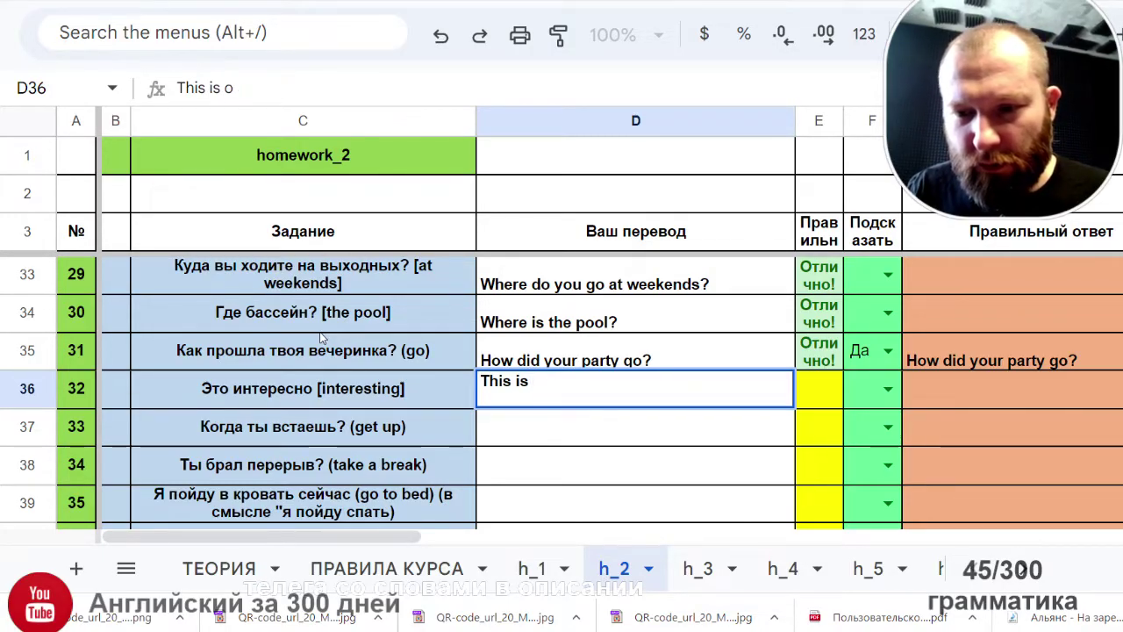
type("nteresting\\")
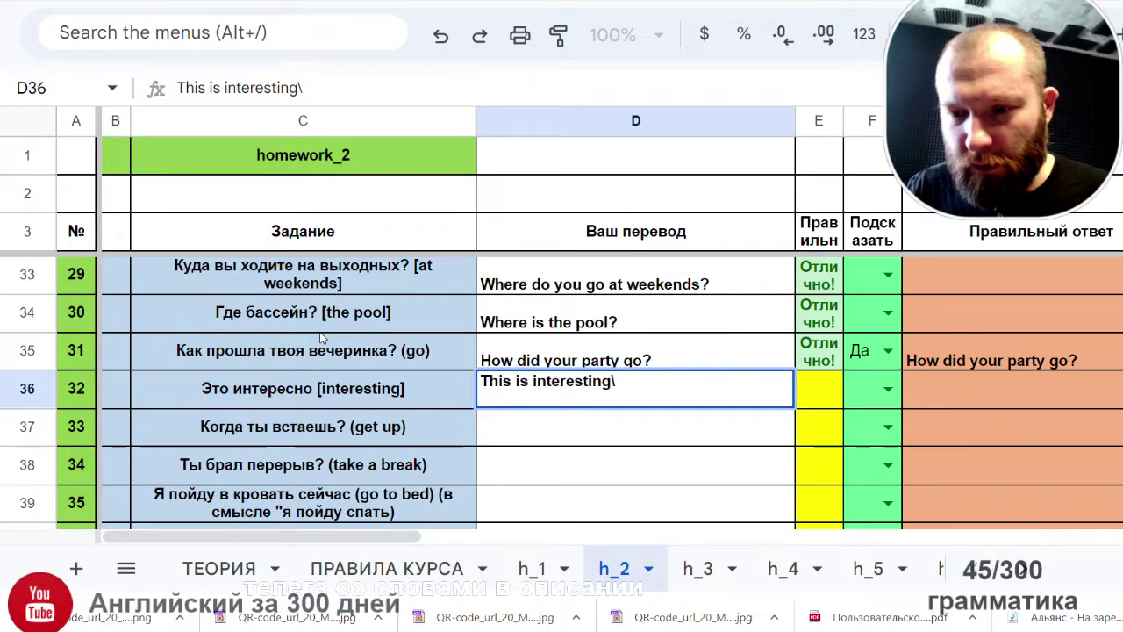
key("Return")
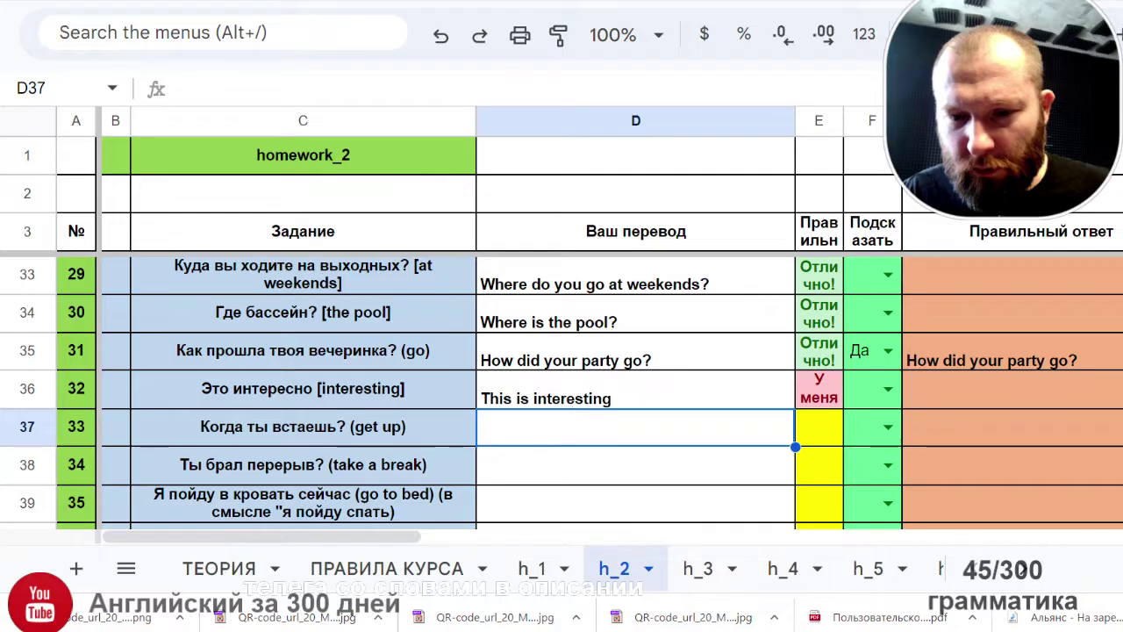
Step: Set the hint for task 32 to "Да" and change its translation to "It is interesting"
left_click(529, 400)
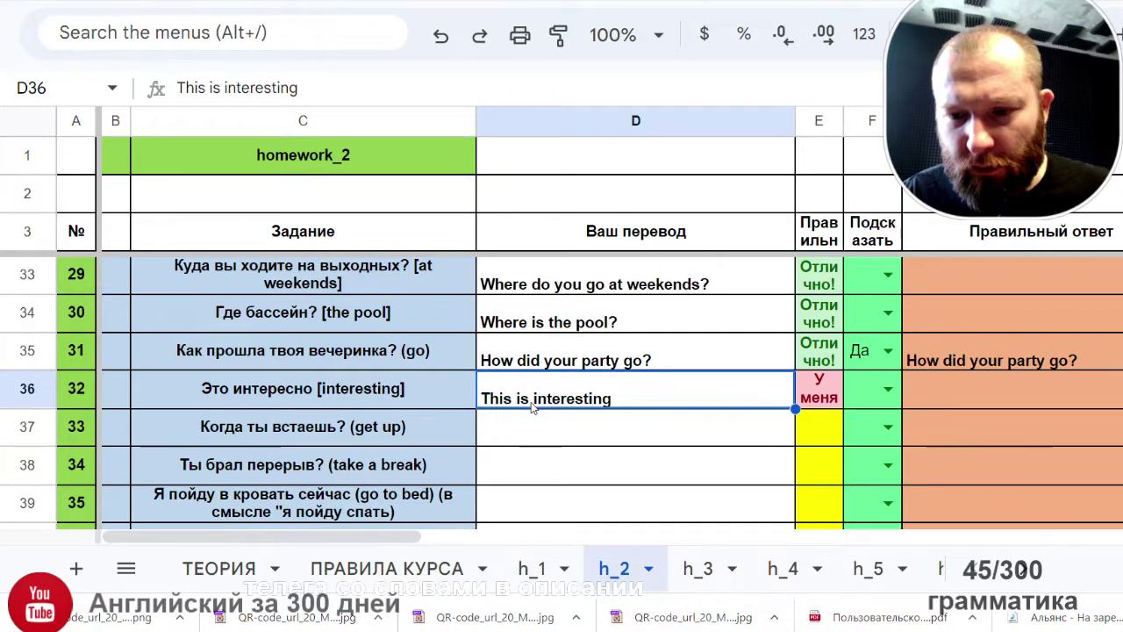
left_click(886, 389)
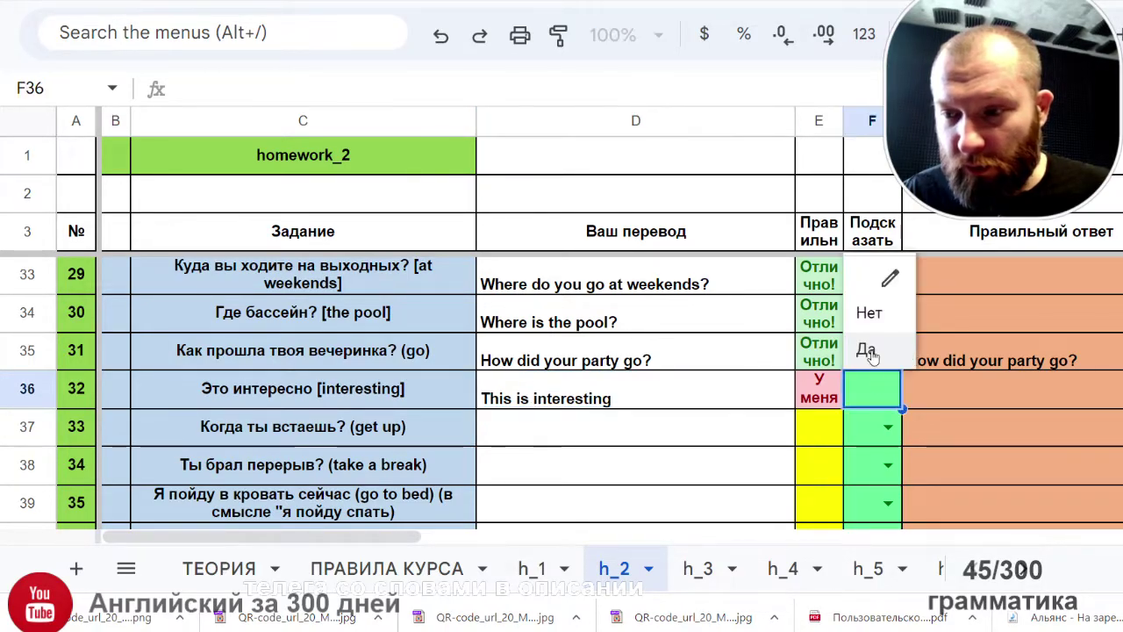
left_click(871, 355)
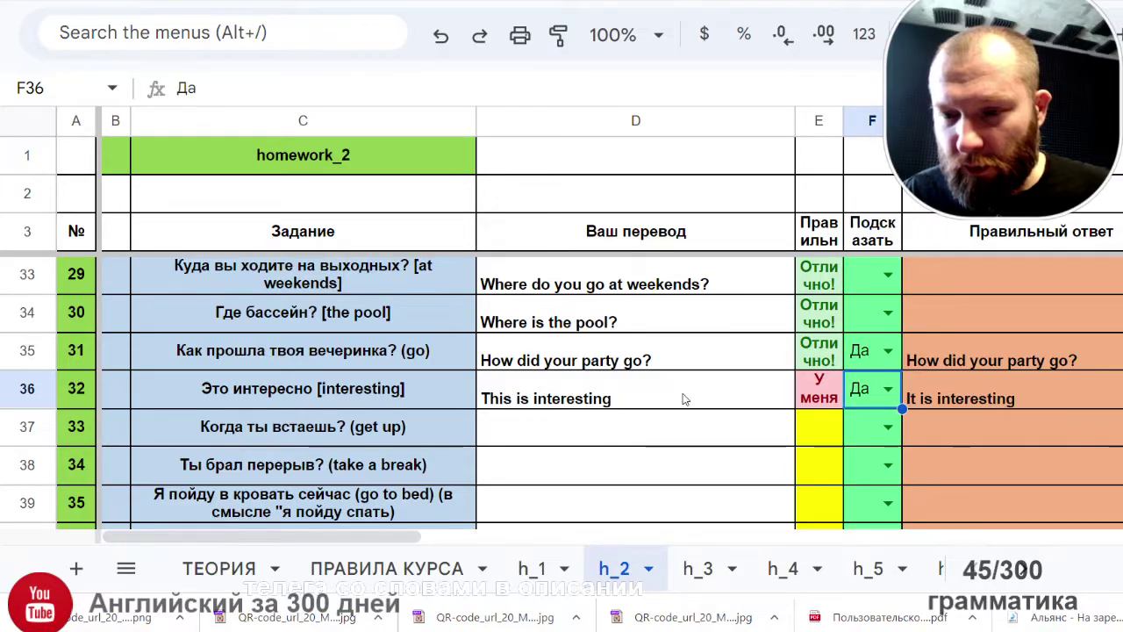
double_click(503, 387)
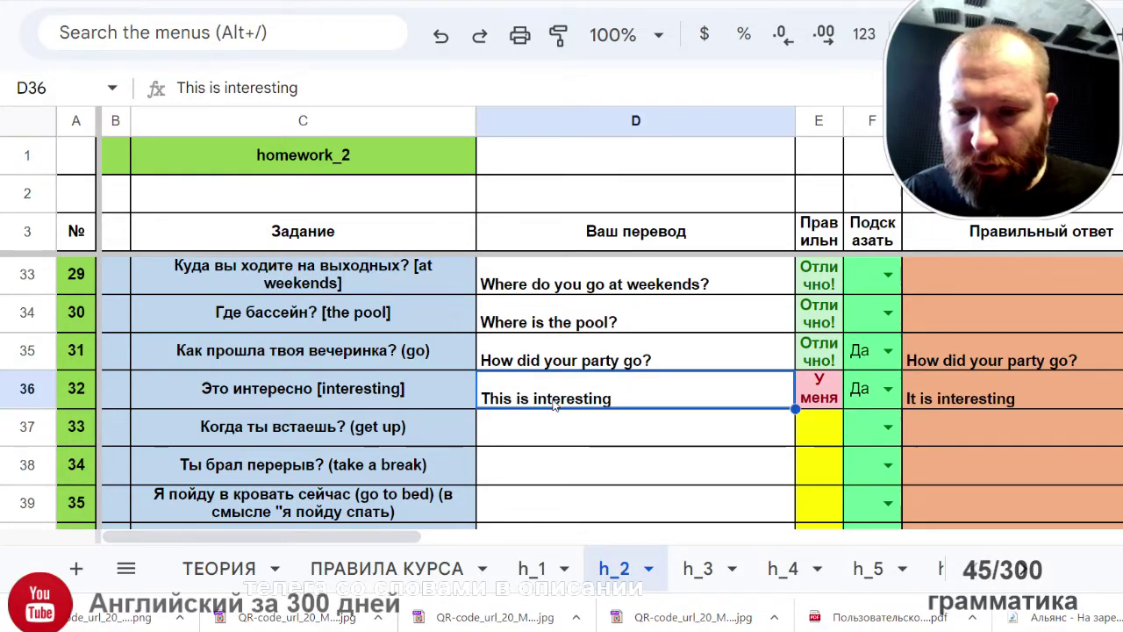
double_click(503, 383)
type("It")
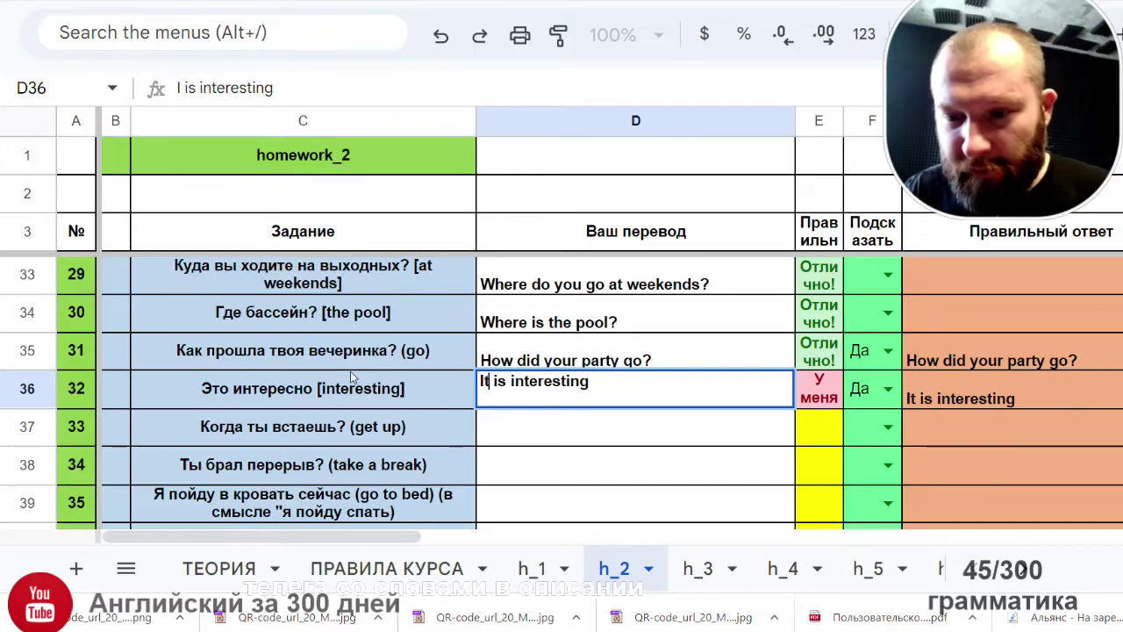
key("Return")
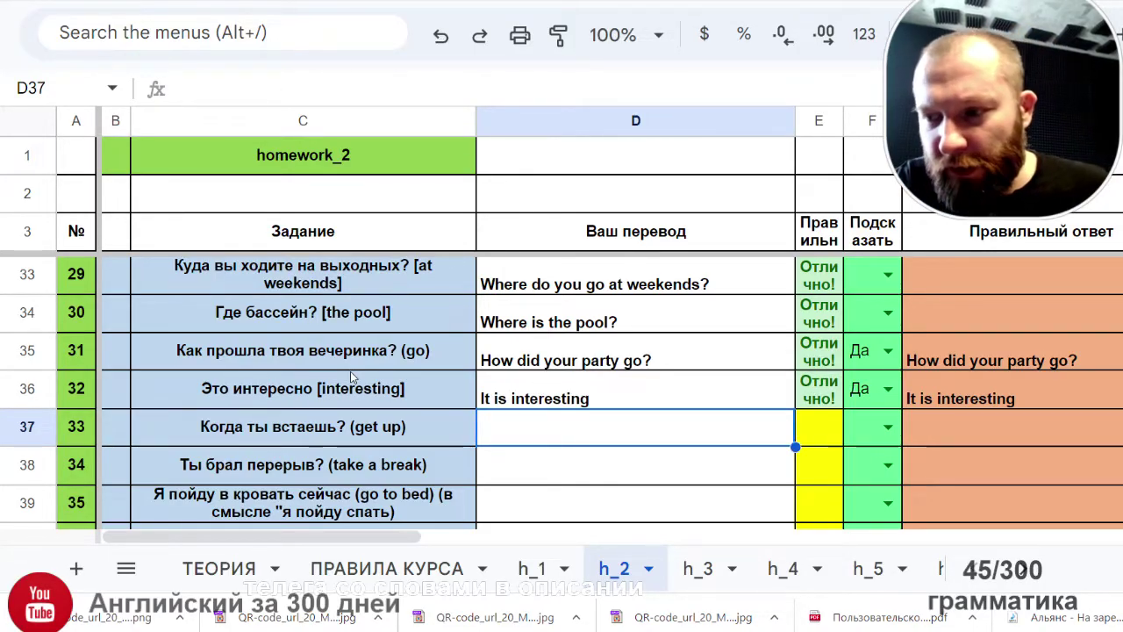
Step: Enter "When do you get up?" as the translation for task 33
scroll(499, 439, "down", 1)
scroll(499, 438, "up", 1)
scroll(498, 439, "down", 1)
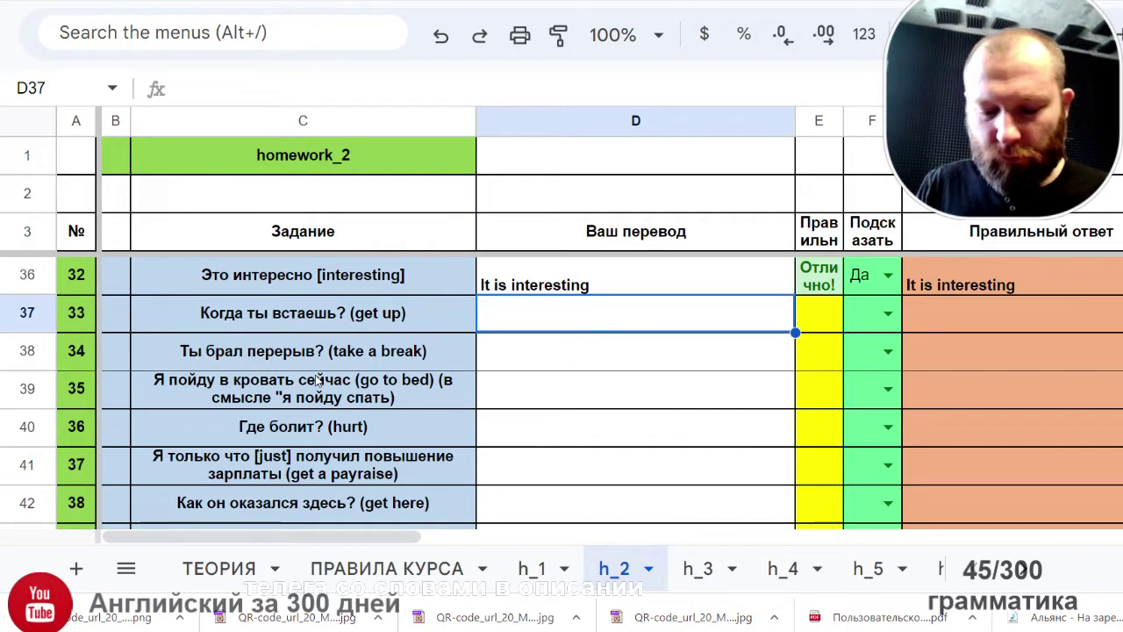
type("When d")
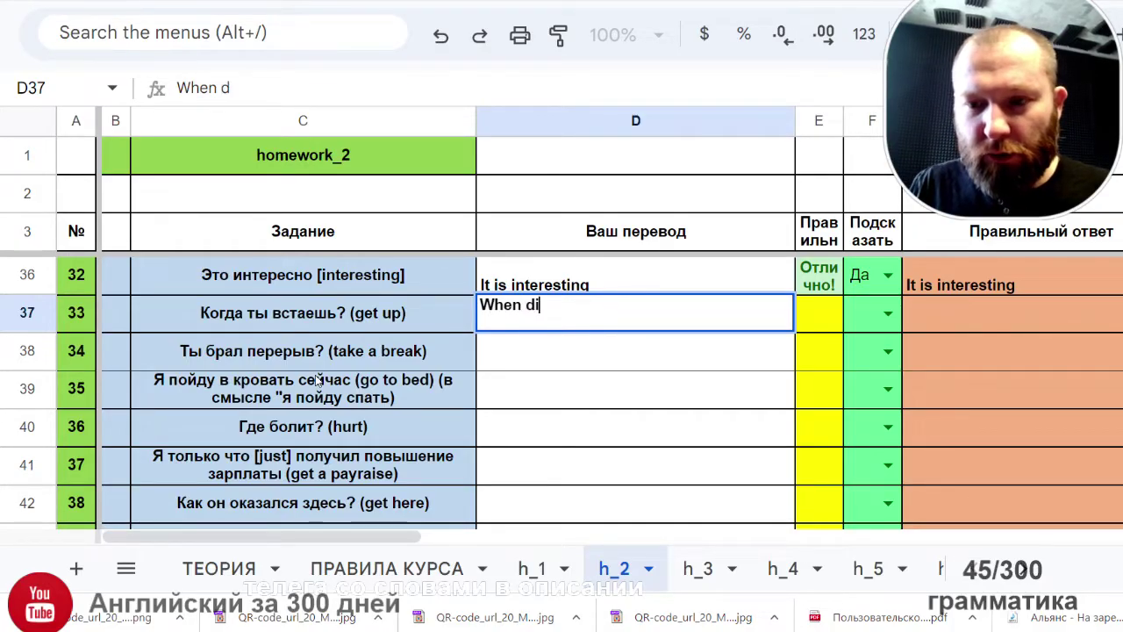
type("o you her")
key("BackSpace")
key("BackSpace")
key("BackSpace")
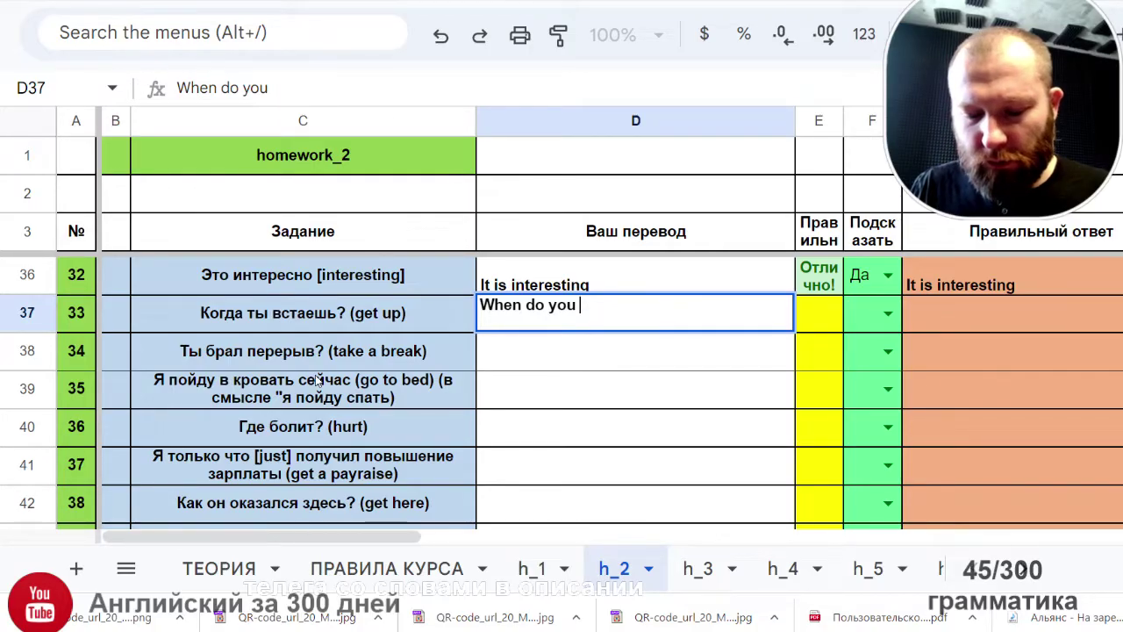
type("get up?")
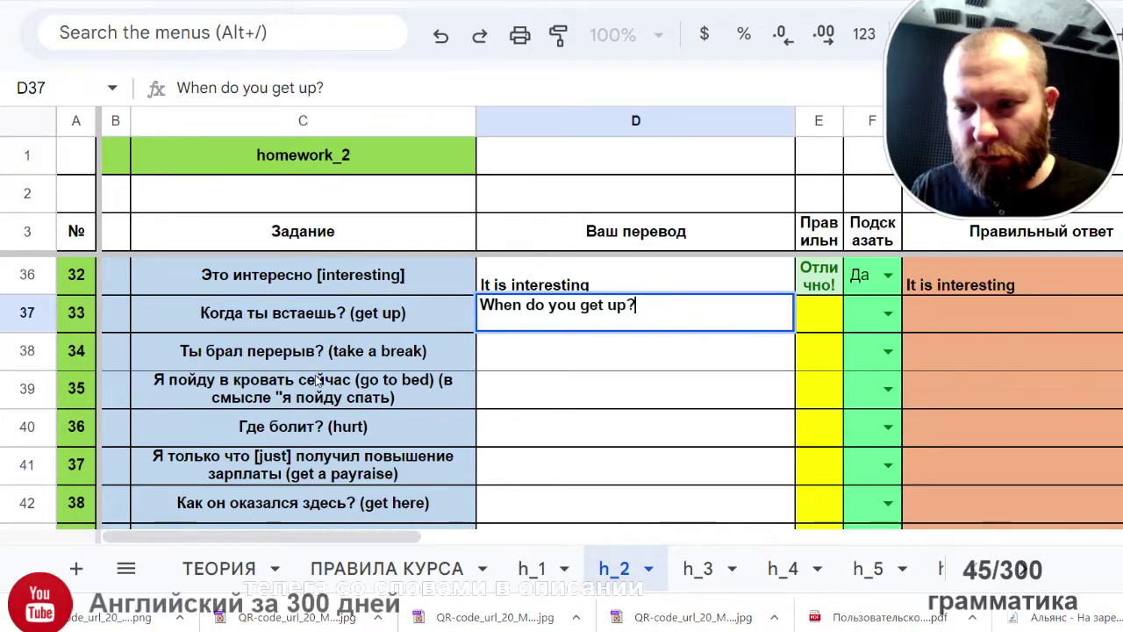
key("Return")
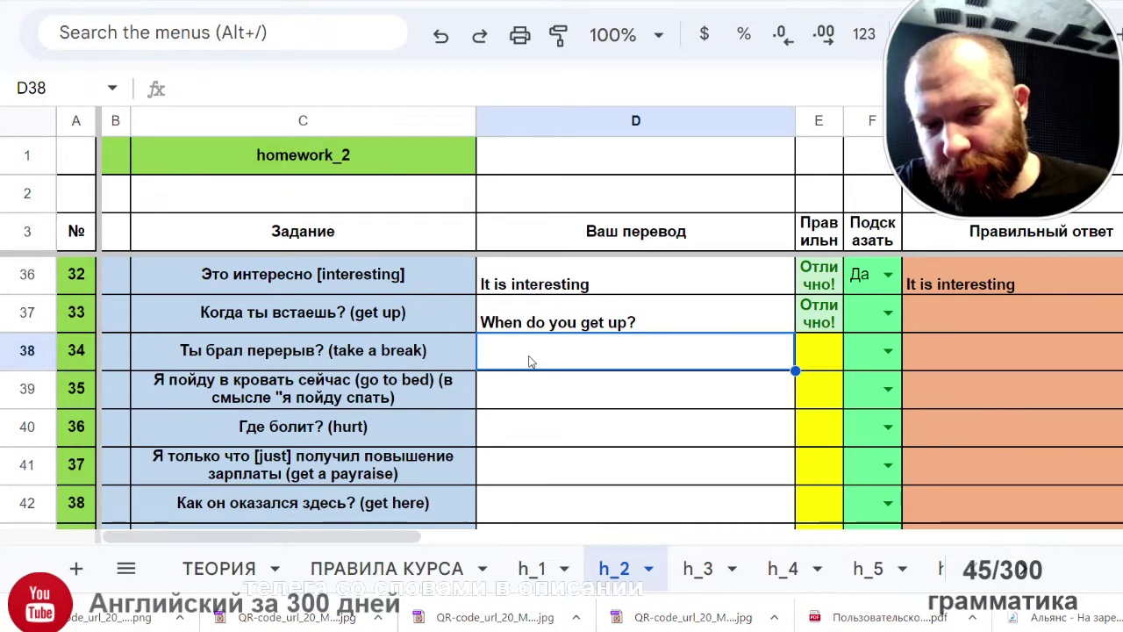
Step: Enter "Did you take a break?" as the translation for task 34
key("Left")
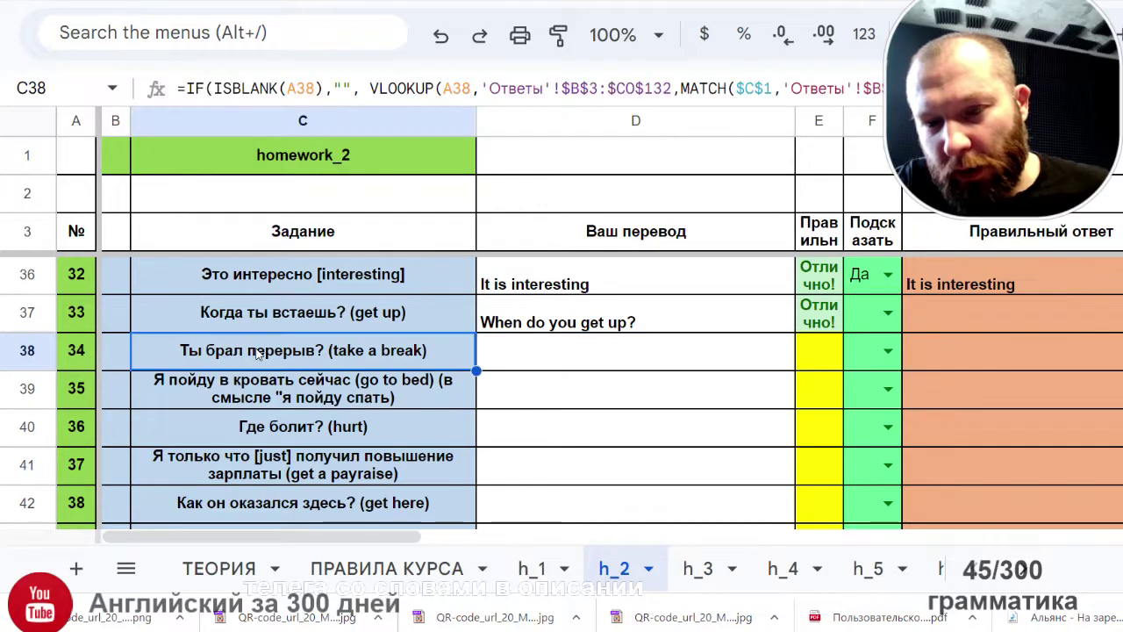
left_click(529, 367)
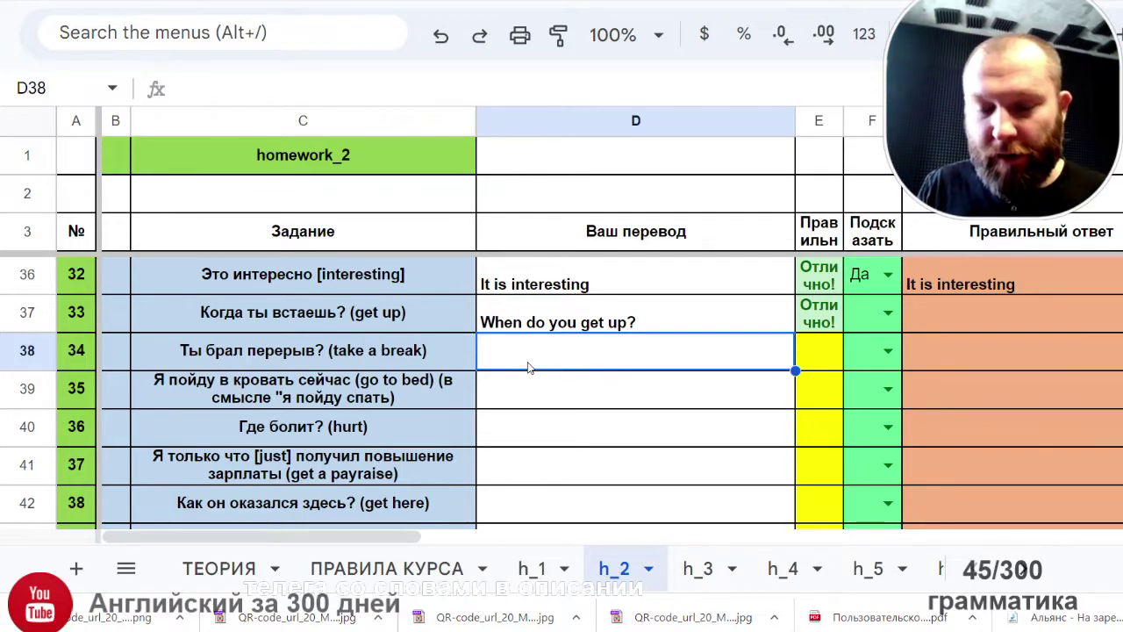
type("Did uou")
key("BackSpace")
key("BackSpace")
key("BackSpace")
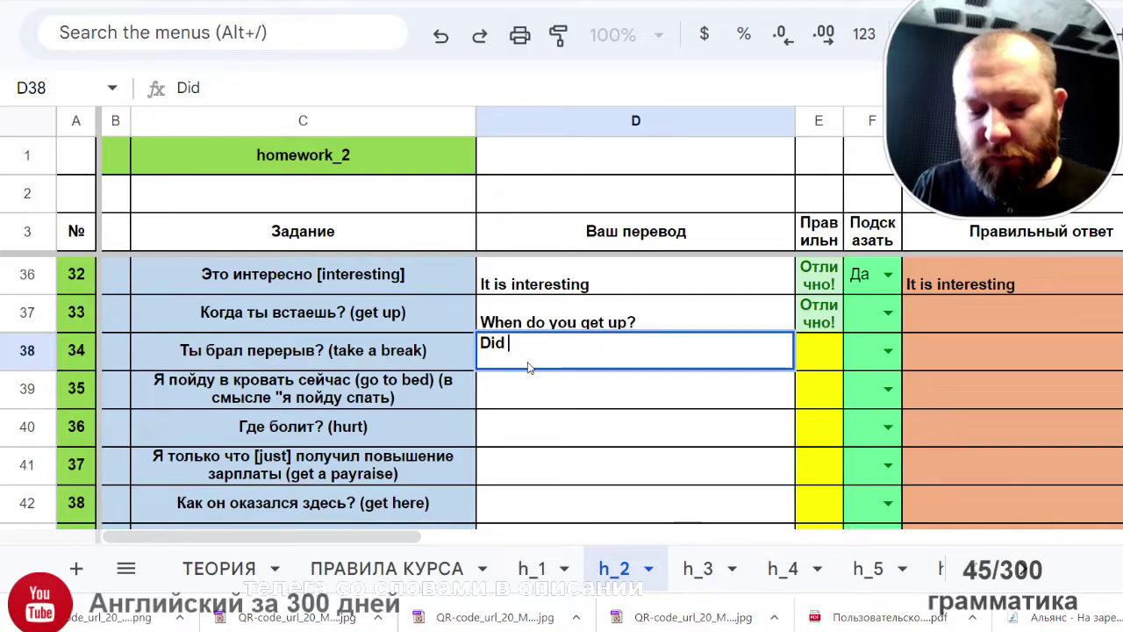
type("you take a ")
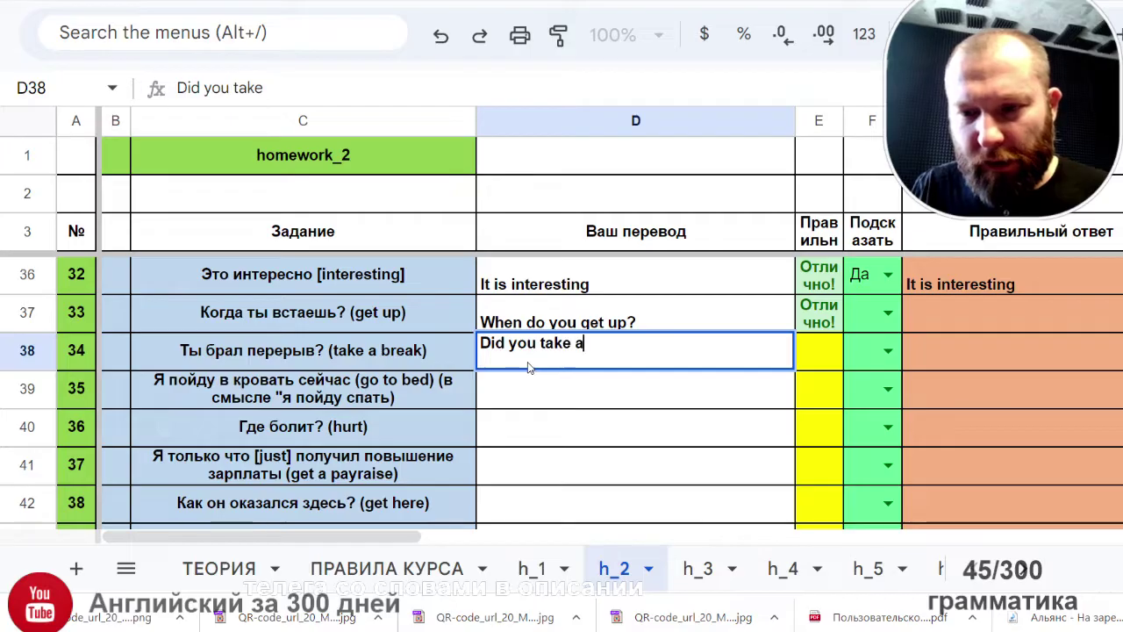
type("bra")
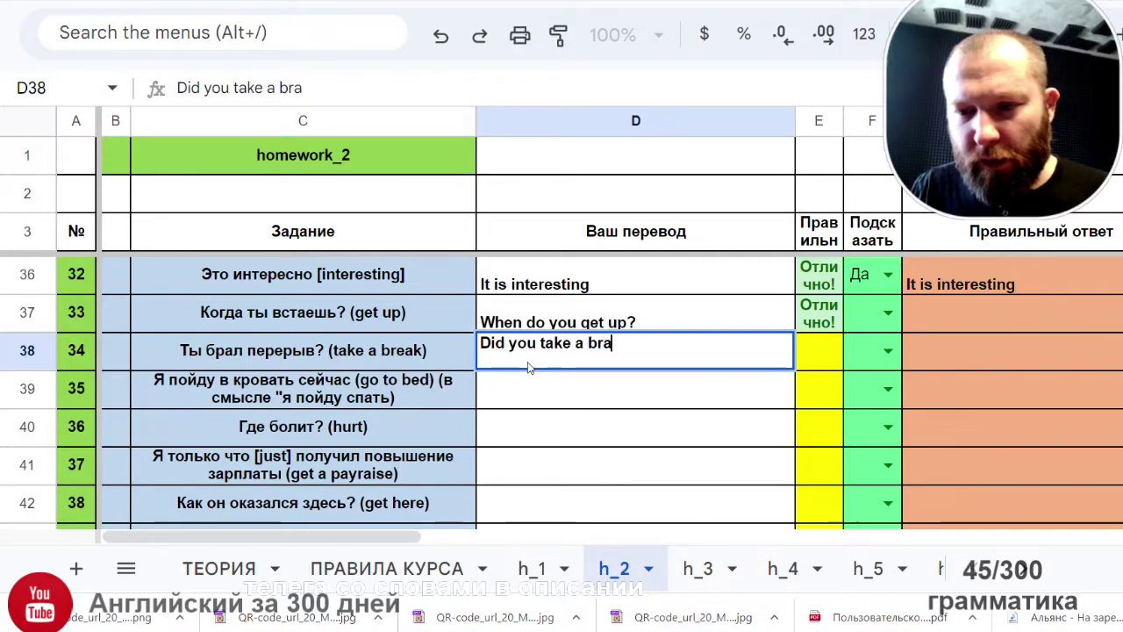
key("BackSpace")
type("eal")
type("?")
key("Return")
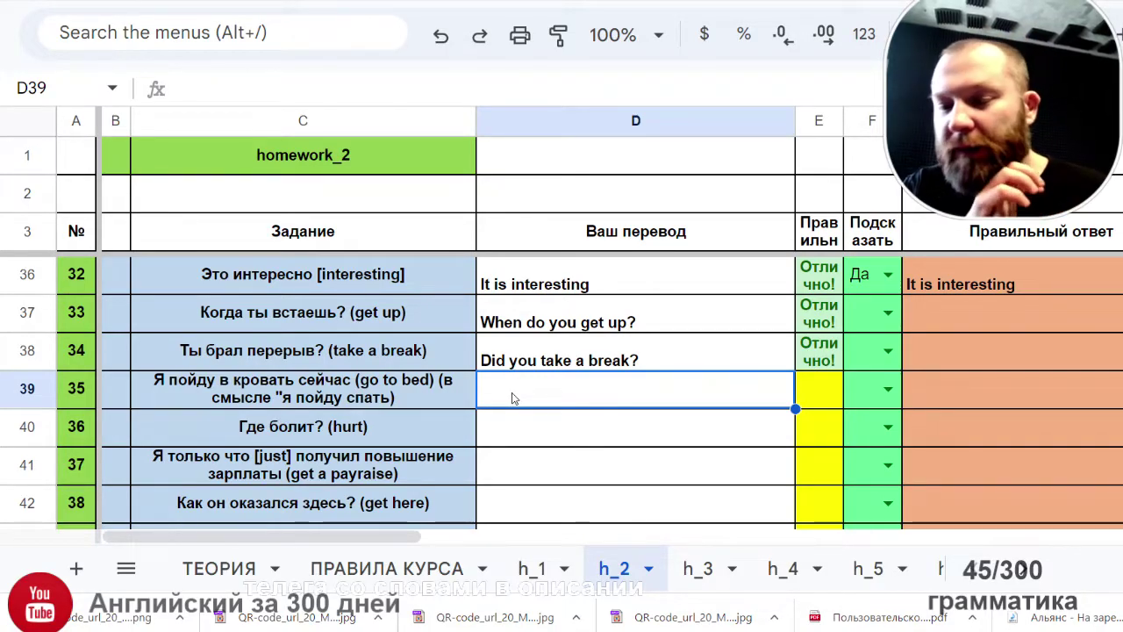
Step: Enter "I go to bad right now" as the translation for task 35
type("I ho")
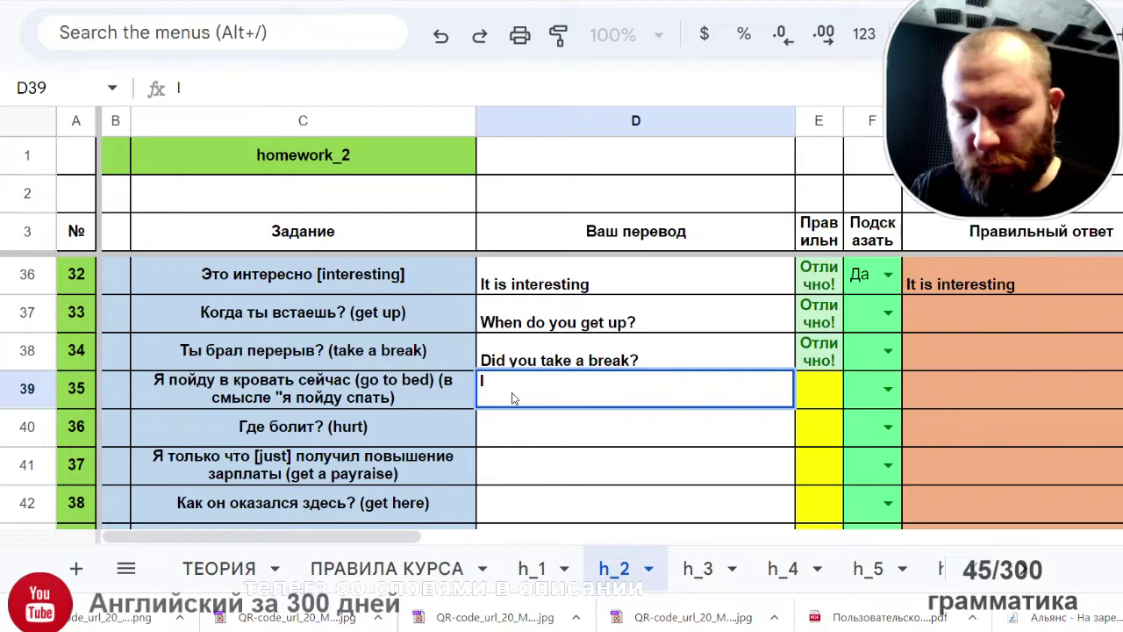
key("BackSpace")
key("BackSpace")
key("BackSpace")
type("go to ")
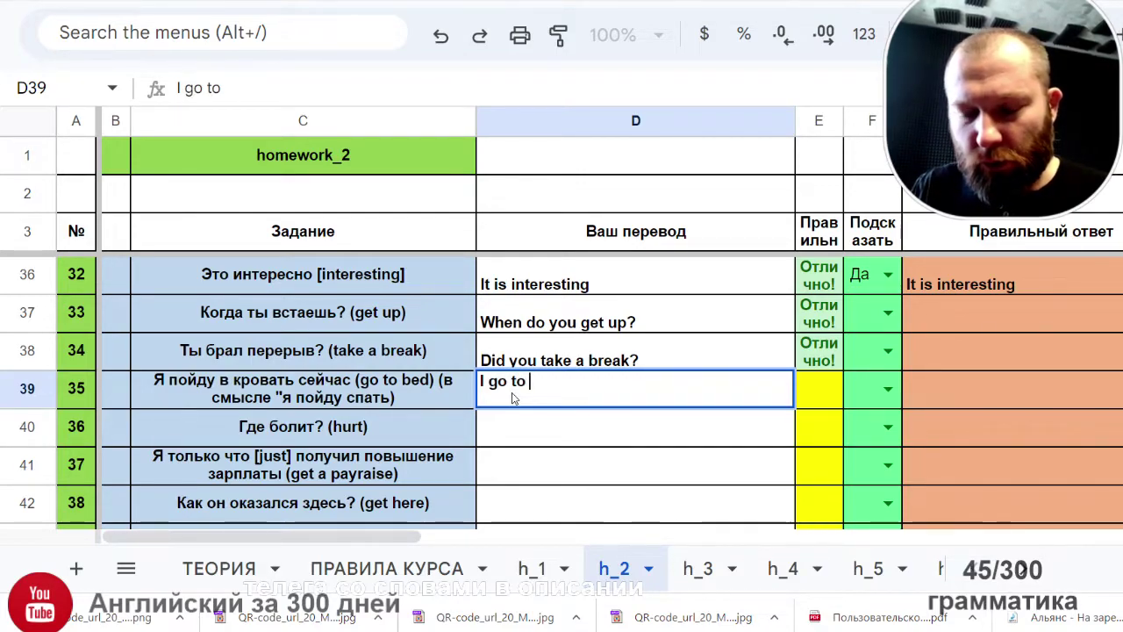
type("bad")
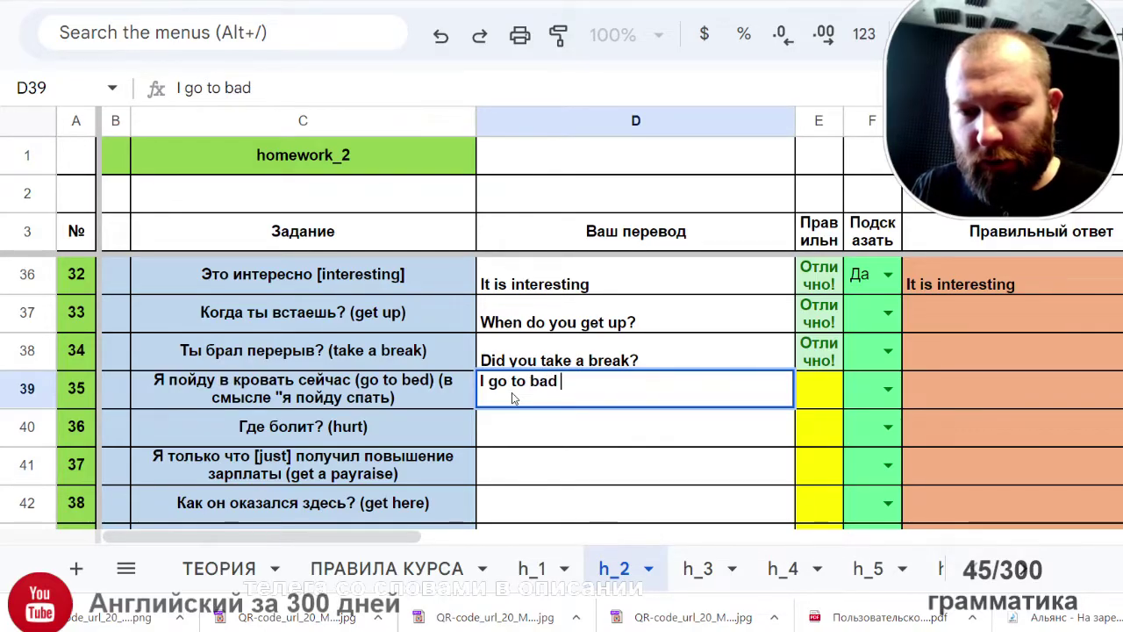
type(" right")
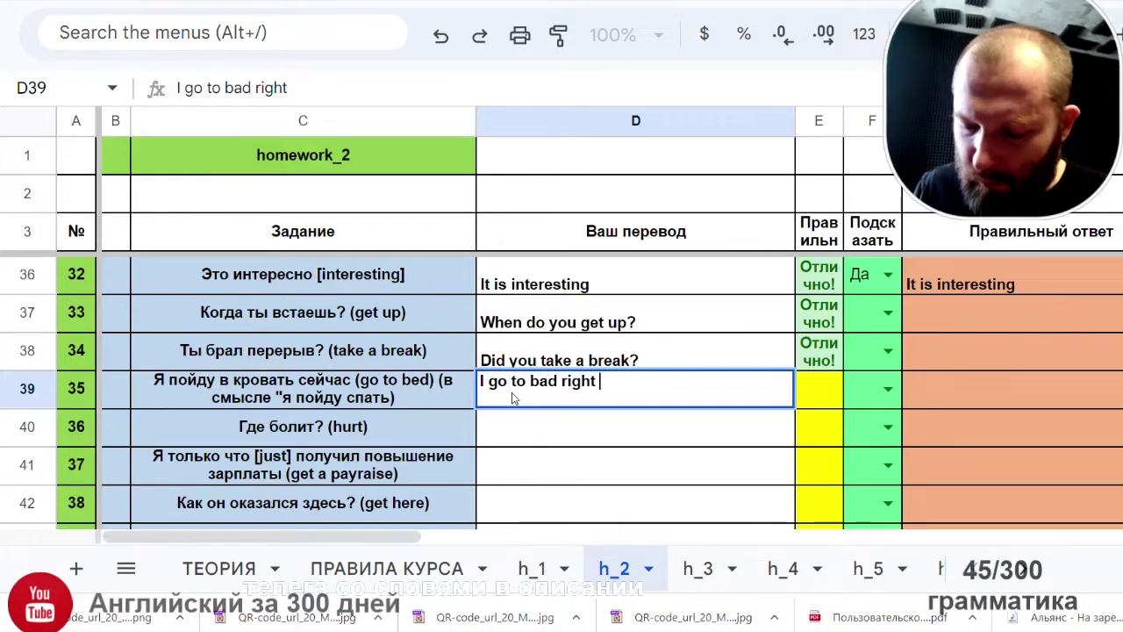
key("Left")
key("Left")
key("Left")
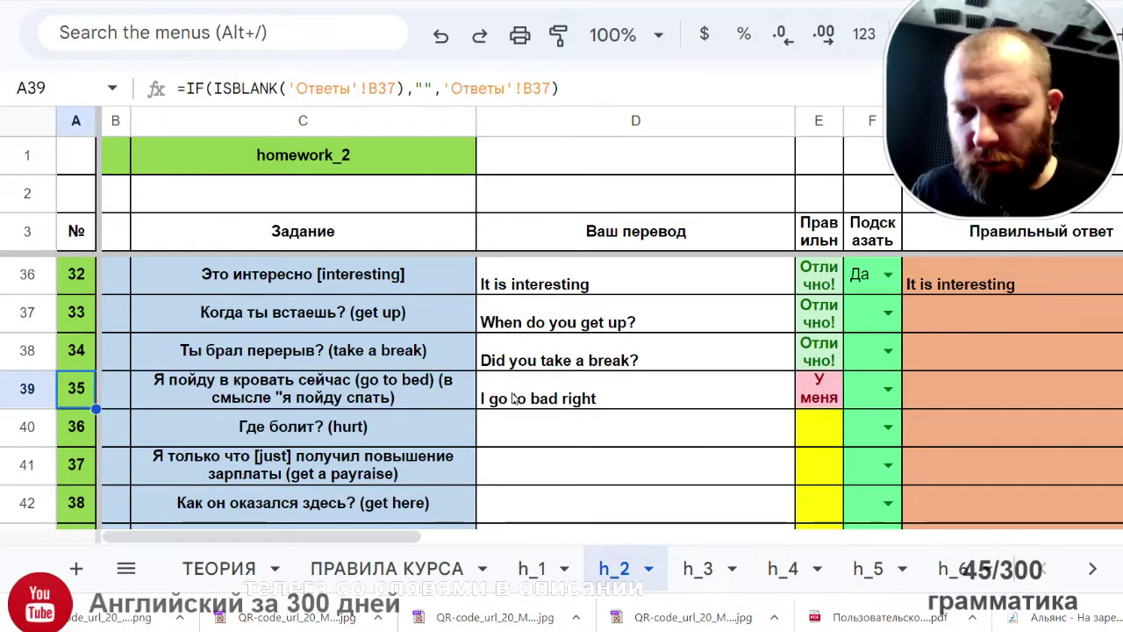
double_click(689, 397)
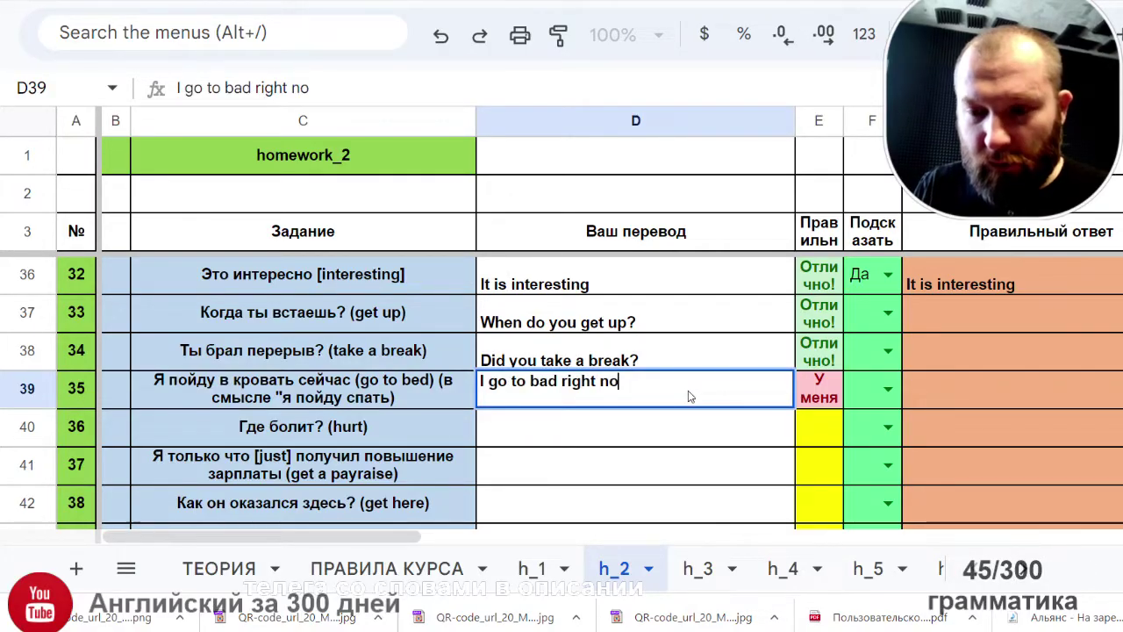
key("Return")
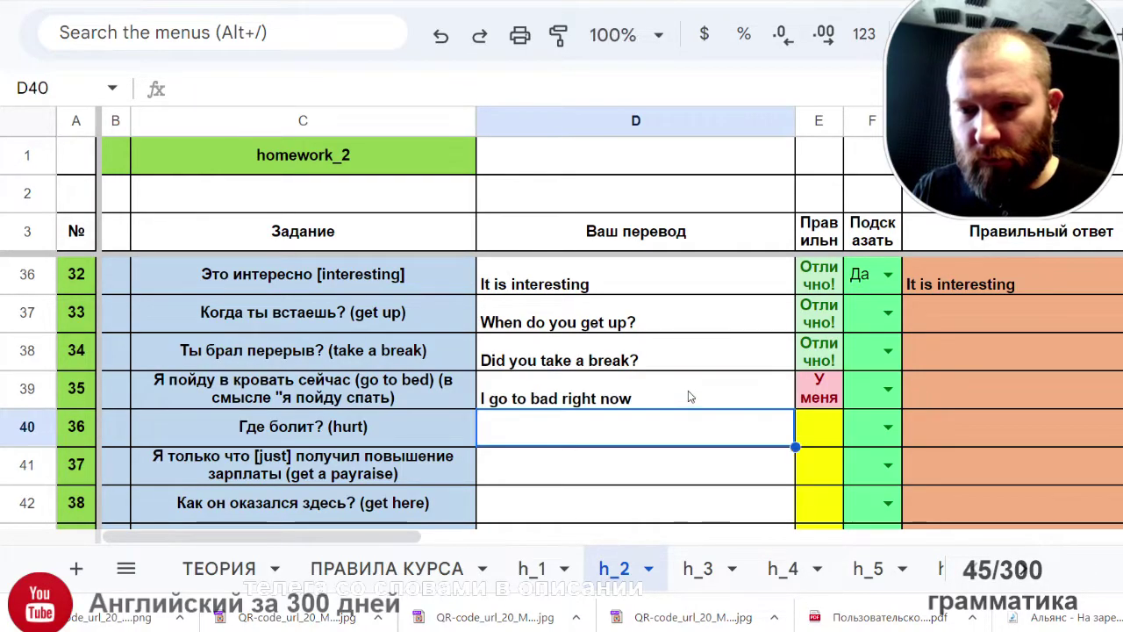
Step: Set the hint for task 35 to "Да"
left_click(690, 397)
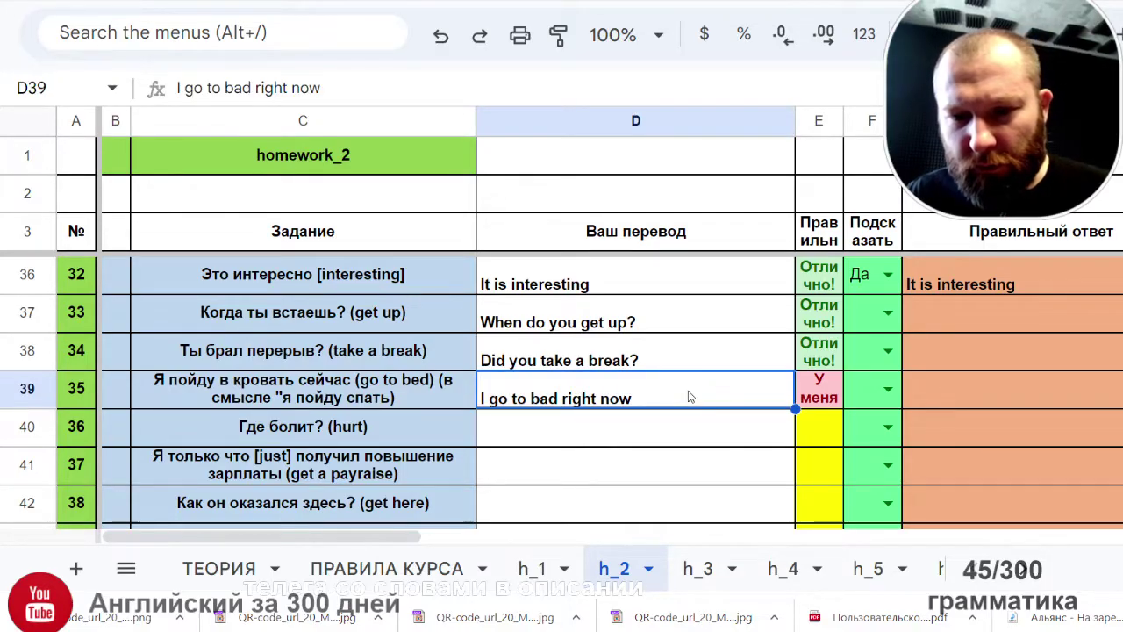
double_click(569, 397)
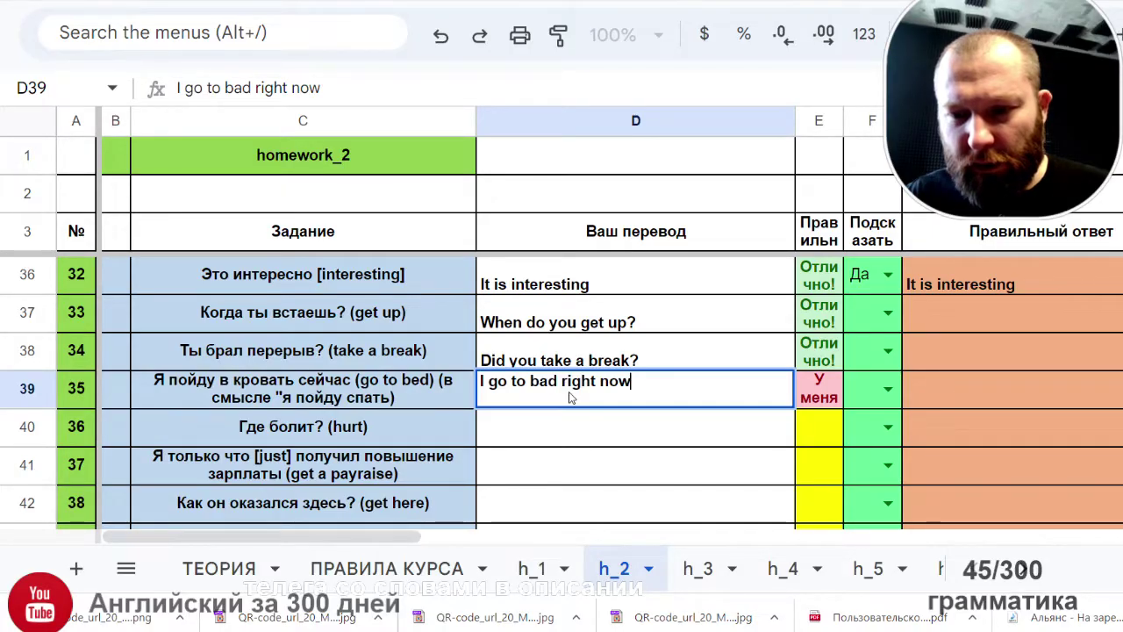
left_click(875, 393)
left_click(867, 348)
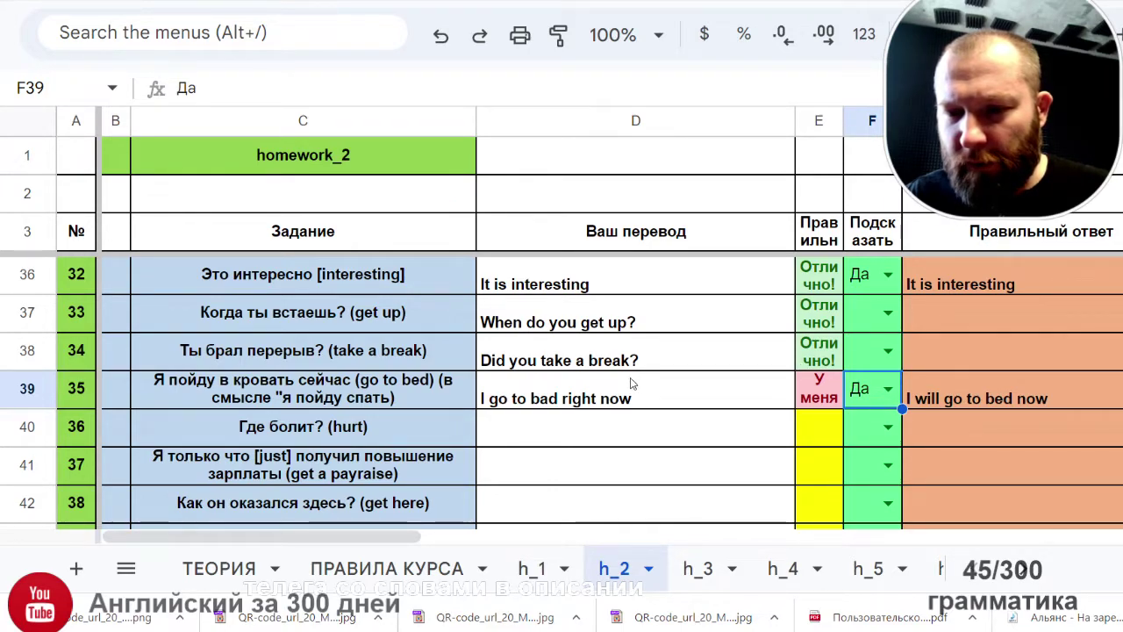
Step: Copy the task 35 translation, check "I go to bad right now" in Яндекс Переводчик from English to Russian, and return to the sheet
left_click(602, 397)
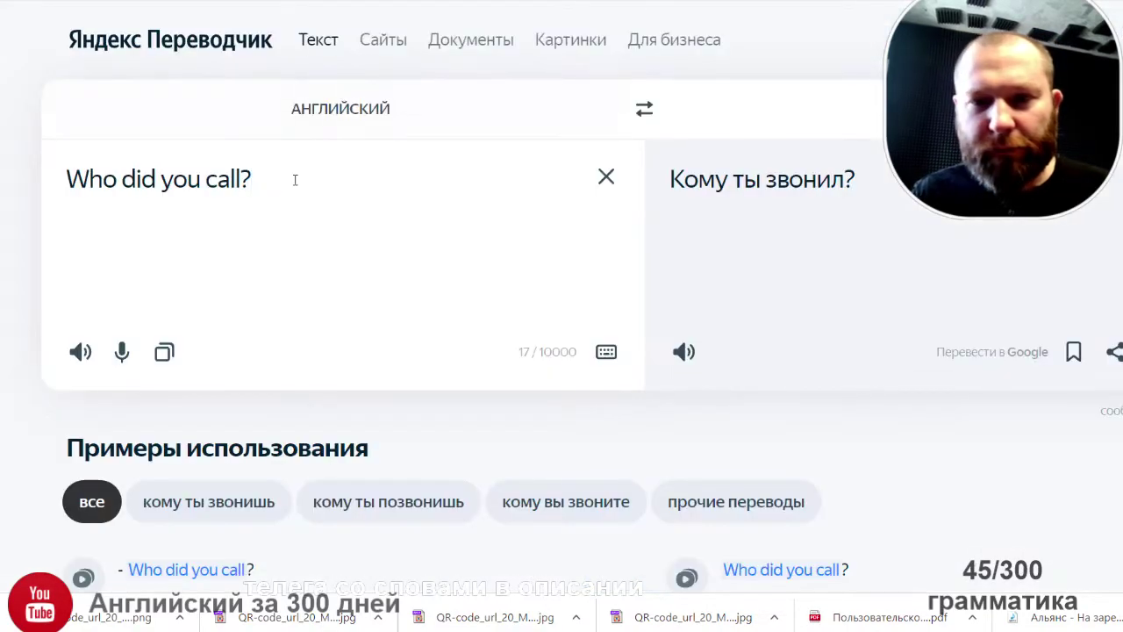
key("ctrl+a")
type("I go to bad right now")
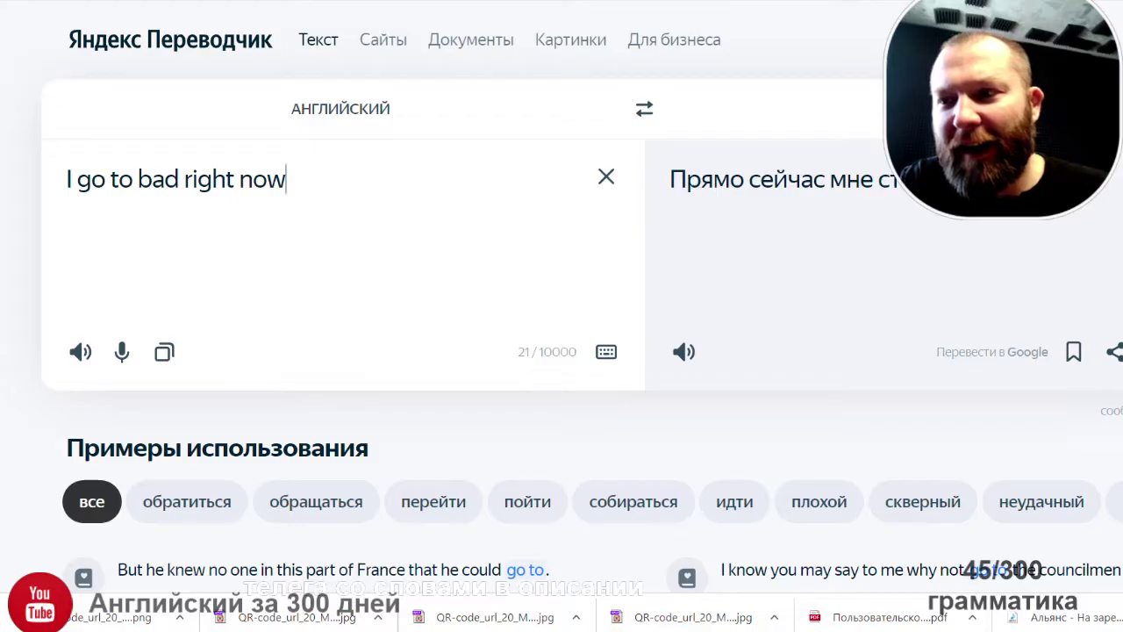
key("alt+Tab")
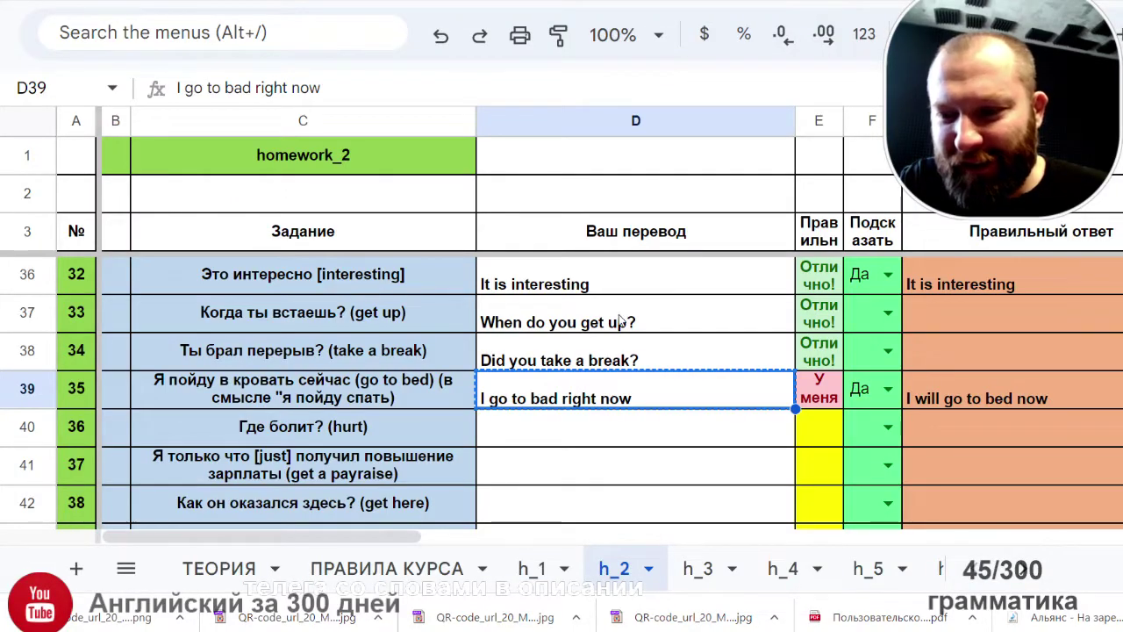
Step: Change "bad" to "bed" in the task 35 translation so it reads "I go to bed right now"
double_click(548, 393)
left_click(547, 383)
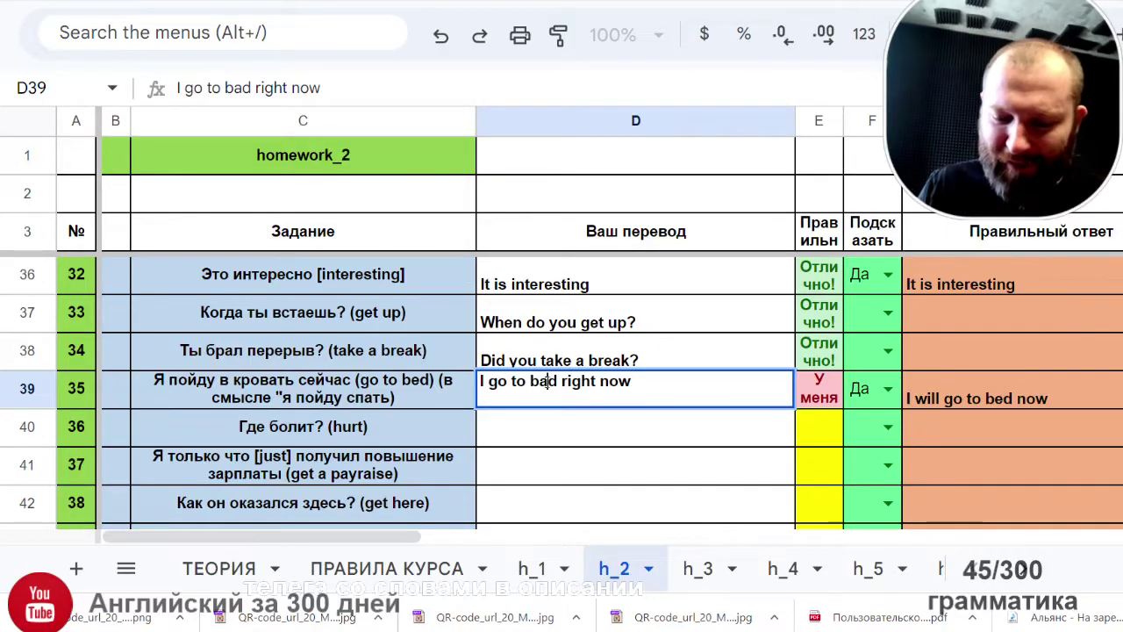
key("BackSpace")
type("e")
key("Return")
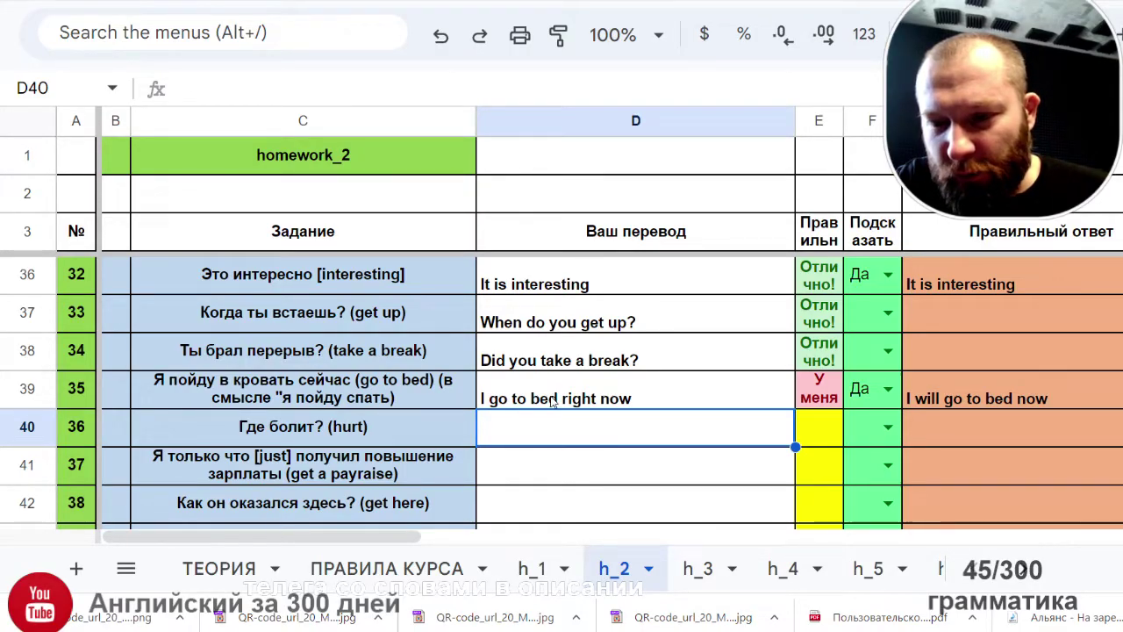
Step: Replace the task 35 translation with "I will go to bad now"
left_click(553, 400)
double_click(668, 374)
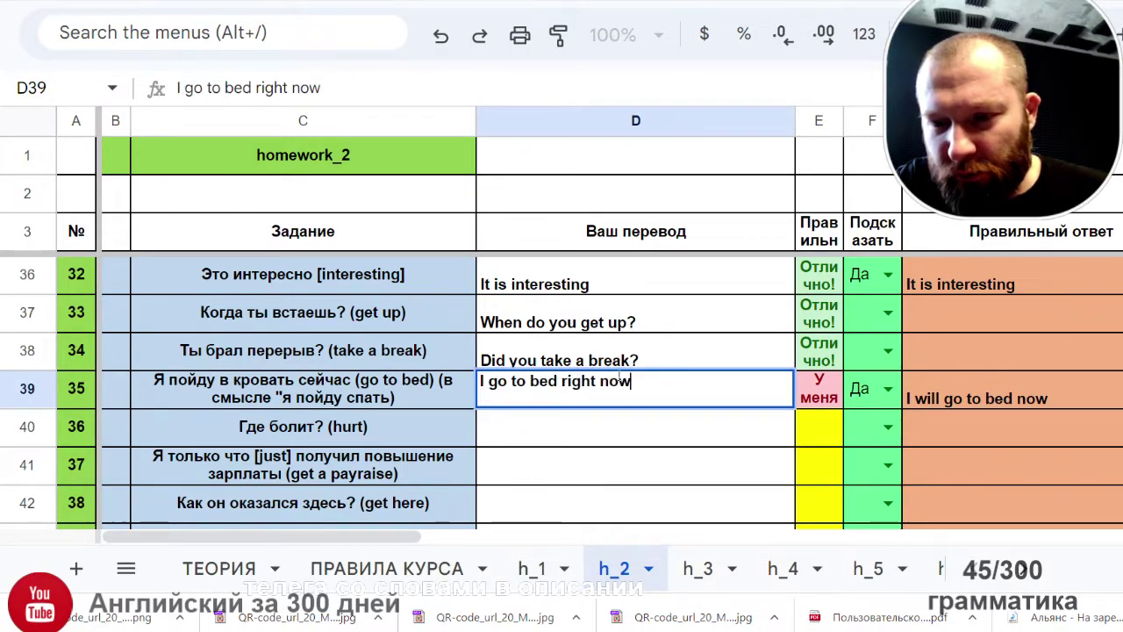
left_click_drag(631, 381, 474, 380)
type("I ")
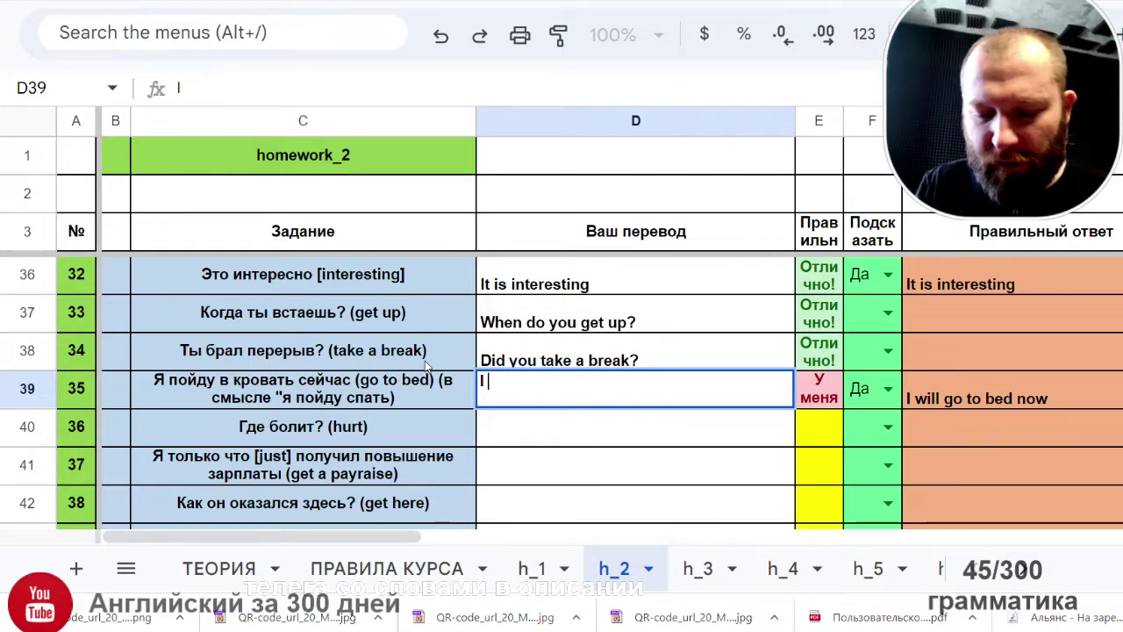
type("will go to  to ba")
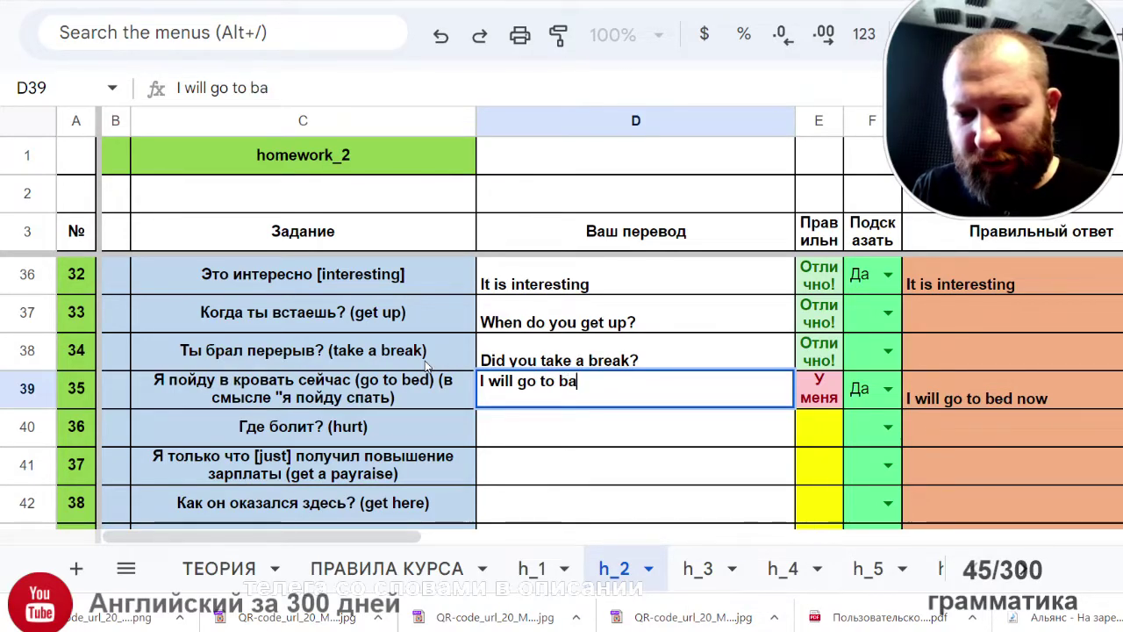
type("d ")
type("mo")
key("BackSpace")
key("BackSpace")
type("now")
key("Return")
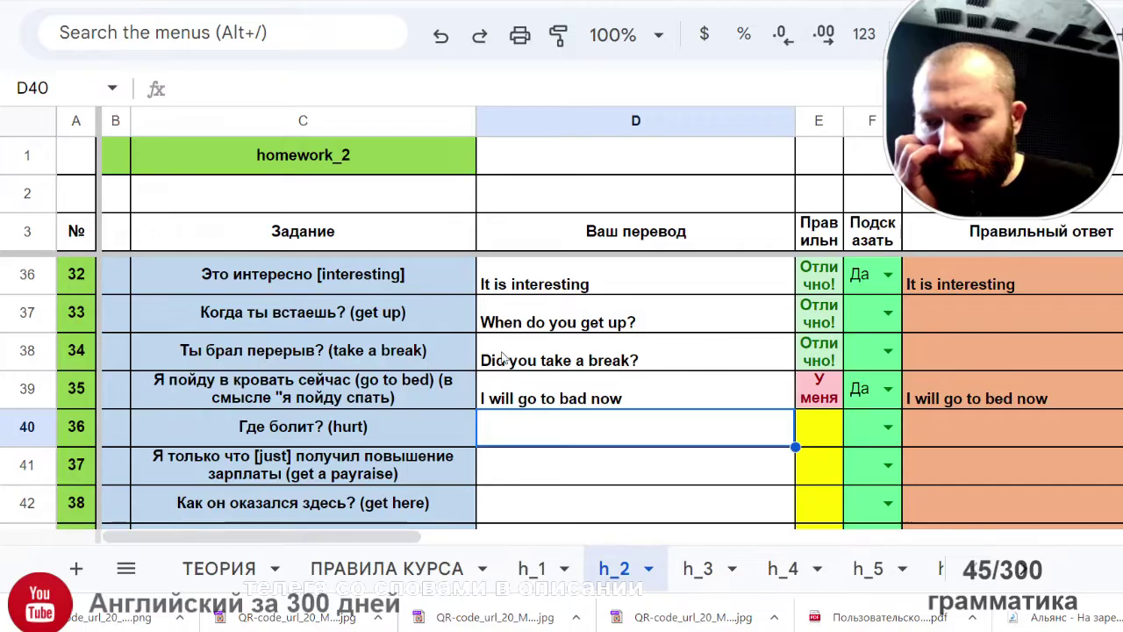
Step: Correct "bad" to "bed" in the task 35 translation so it reads "I will go to bed now"
left_click(569, 403)
double_click(578, 381)
key("BackSpace")
type("e")
key("Return")
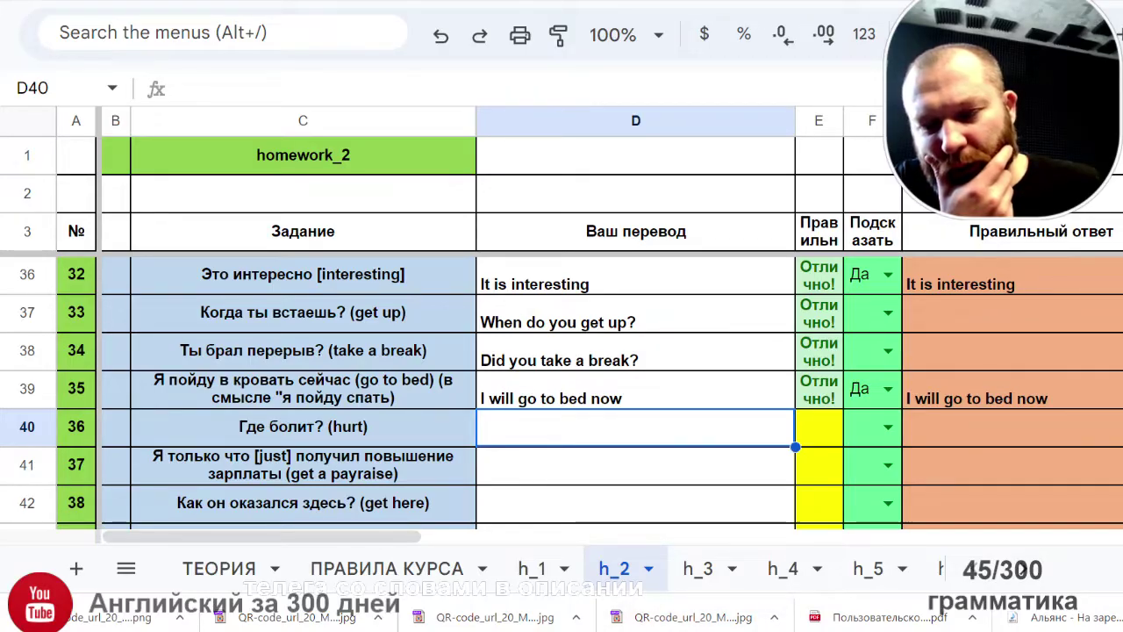
Step: Enter "Here it hurt?" as the translation for task 36
scroll(471, 468, "down", 3)
scroll(471, 468, "up", 3)
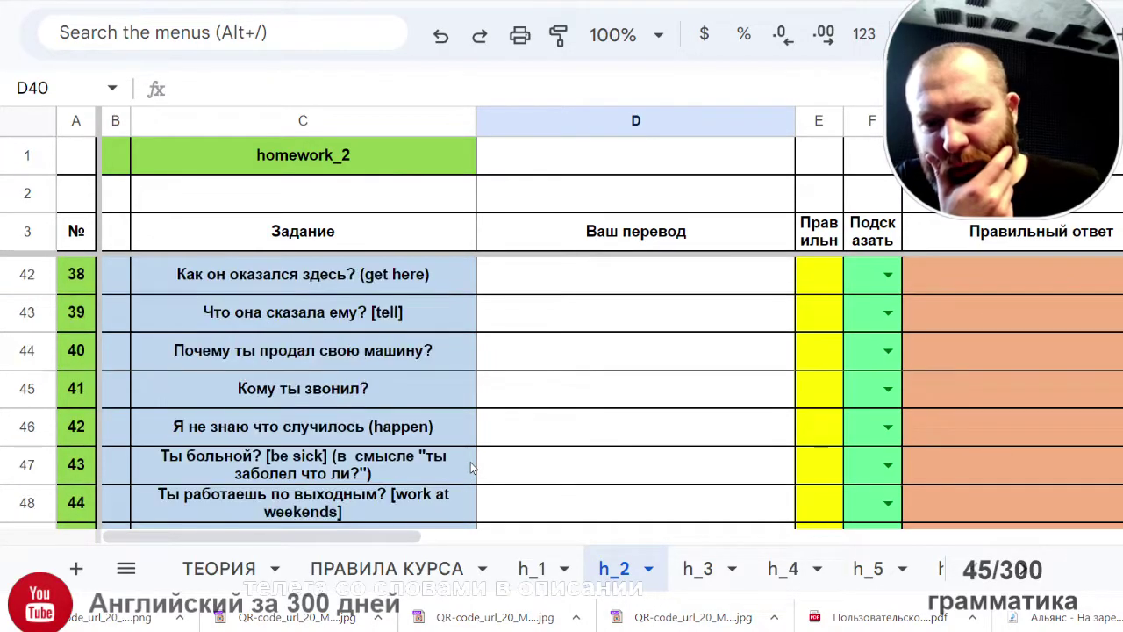
scroll(471, 467, "down", 1)
scroll(472, 467, "down", 1)
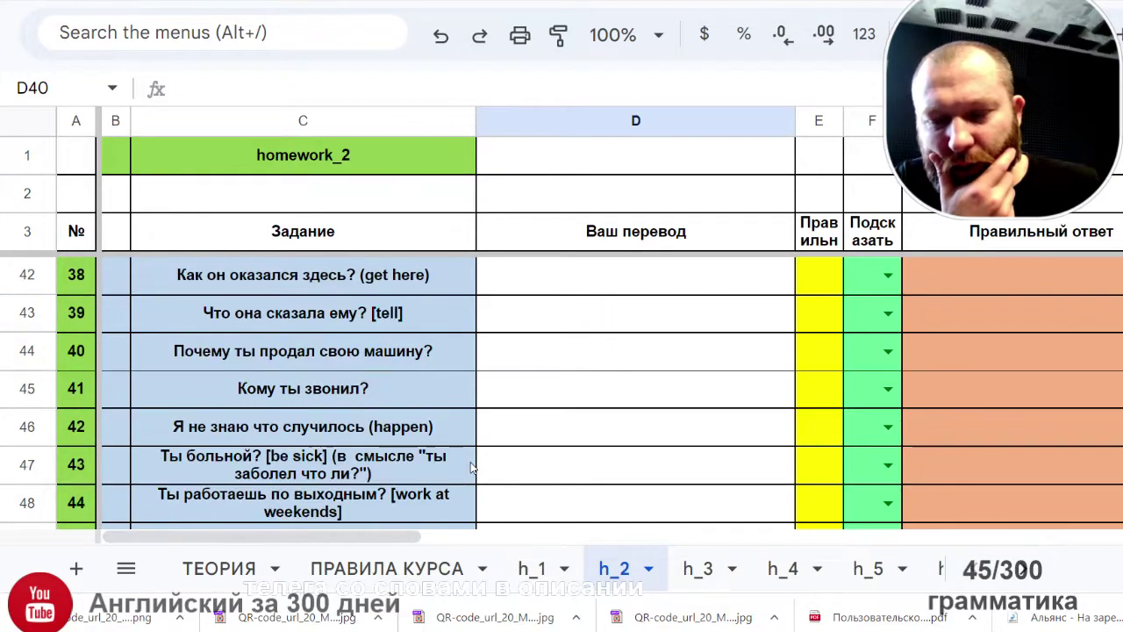
scroll(472, 468, "up", 1)
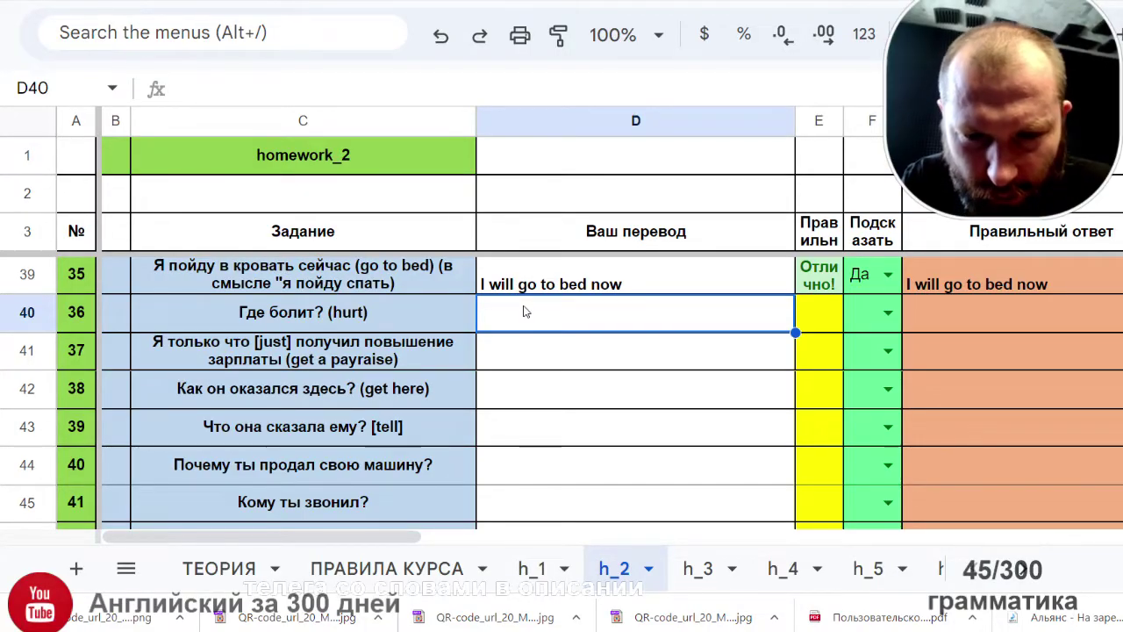
type("Here it")
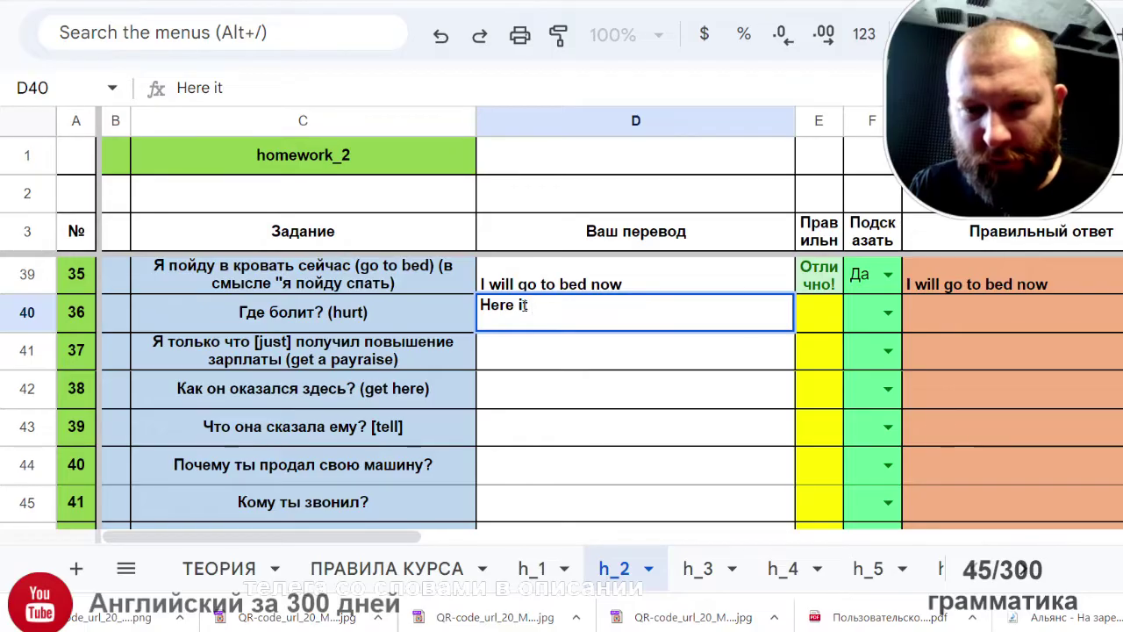
type(" h")
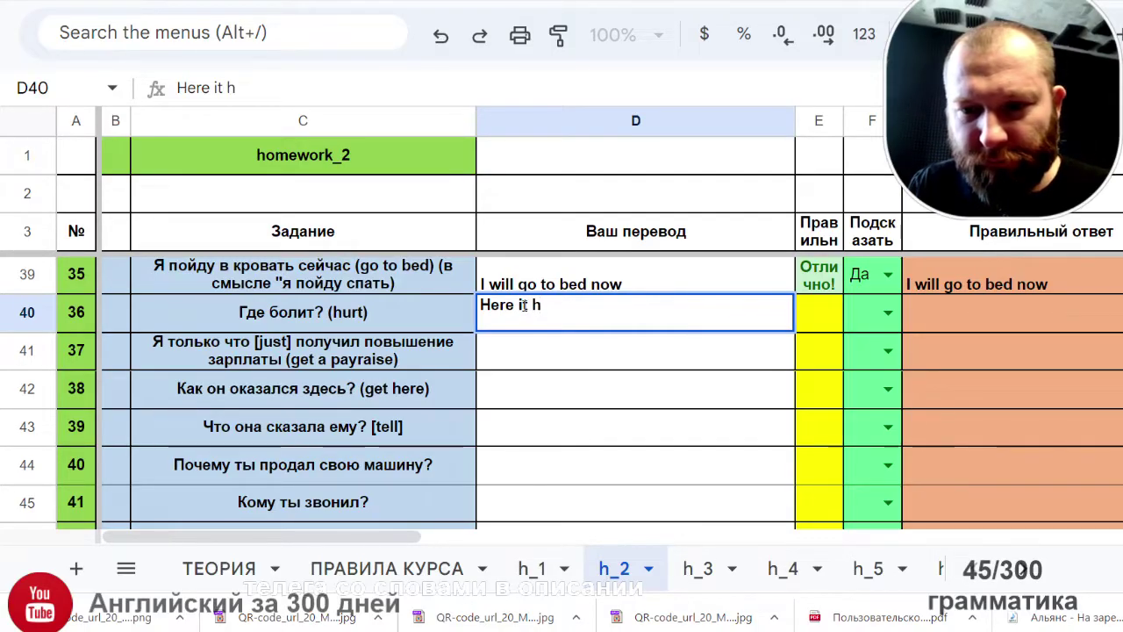
type("urt")
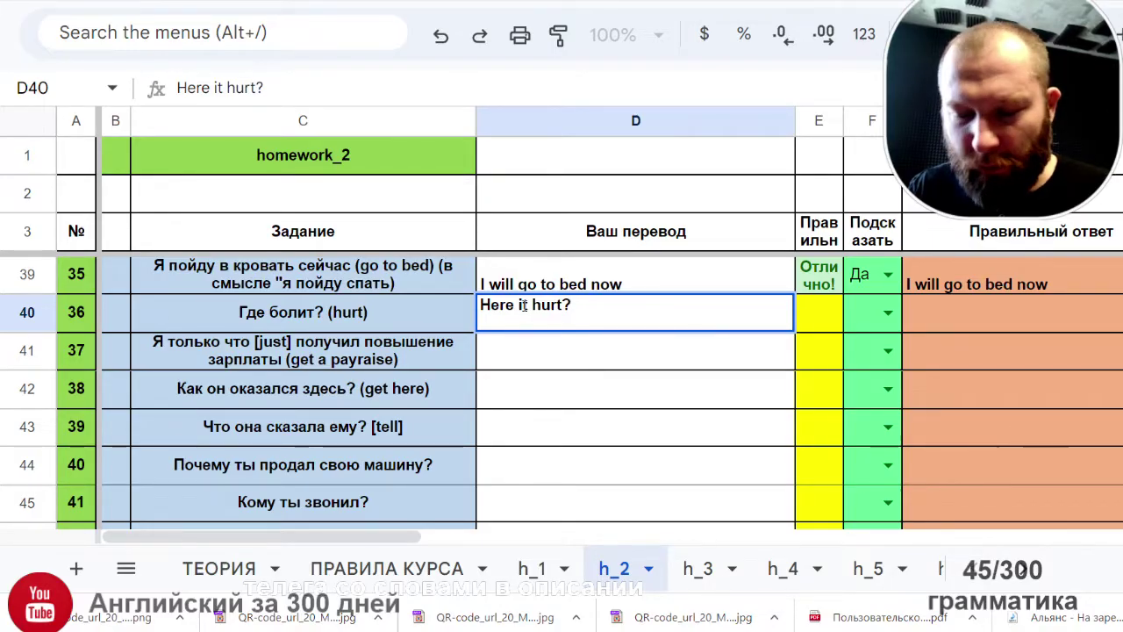
key("Return")
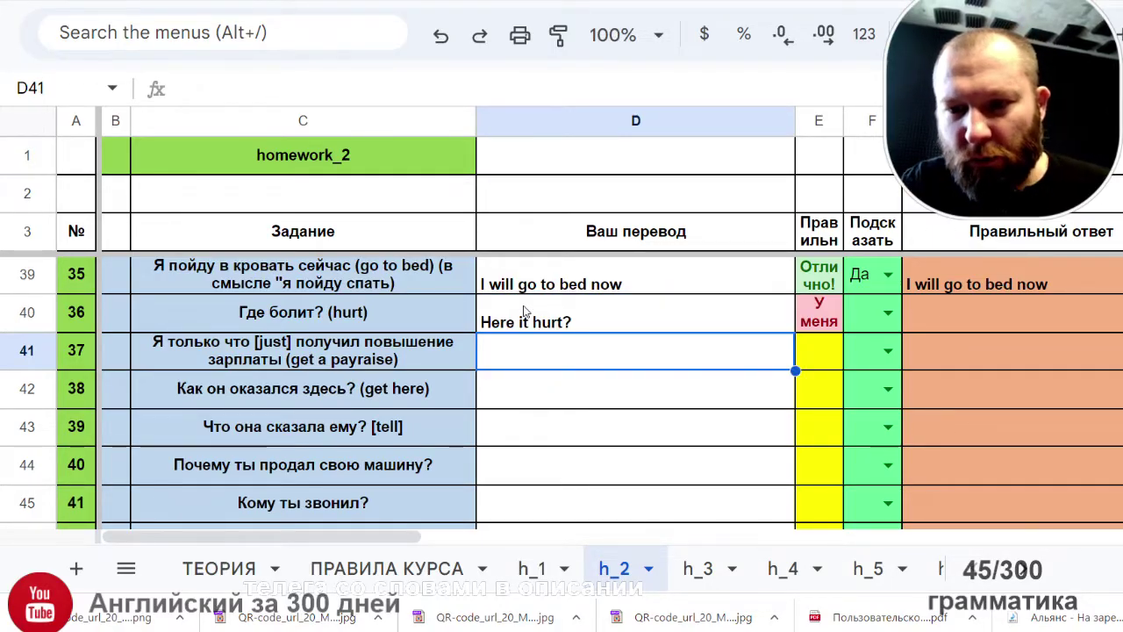
Step: Show the hint for task 36 and insert "does" so its translation reads "Here does it hurt?"
left_click(886, 312)
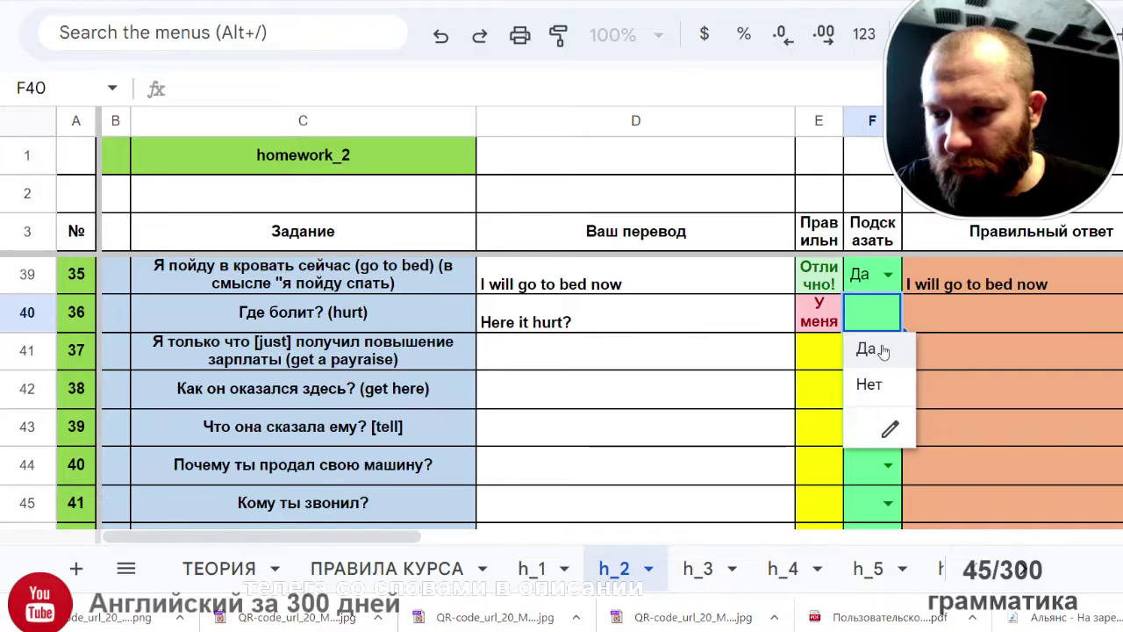
left_click(884, 350)
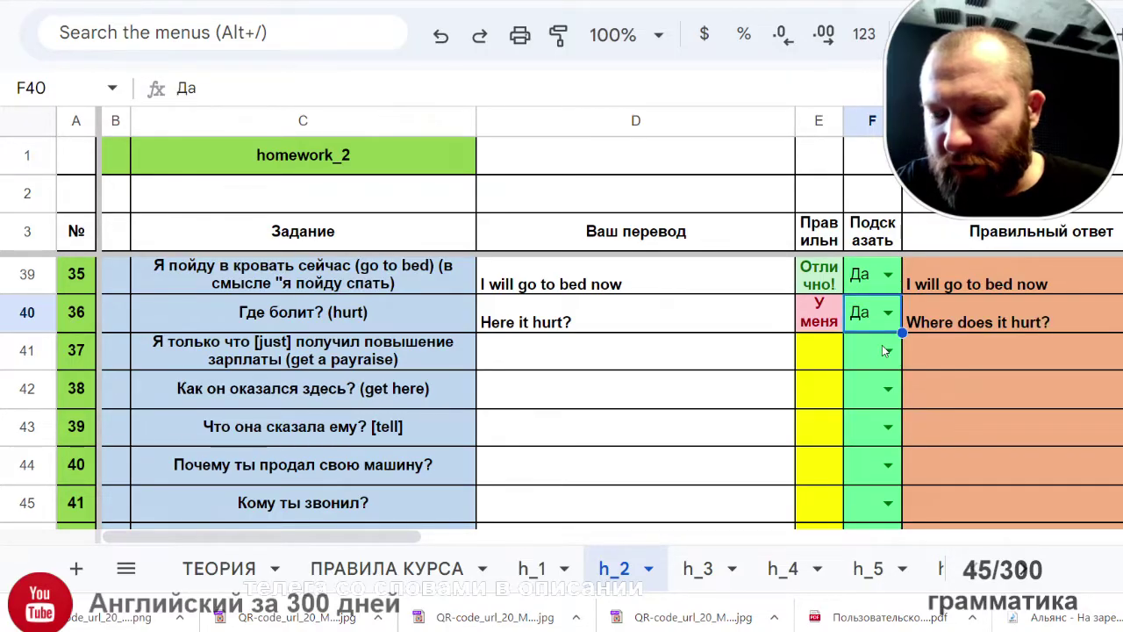
left_click(530, 314)
double_click(530, 314)
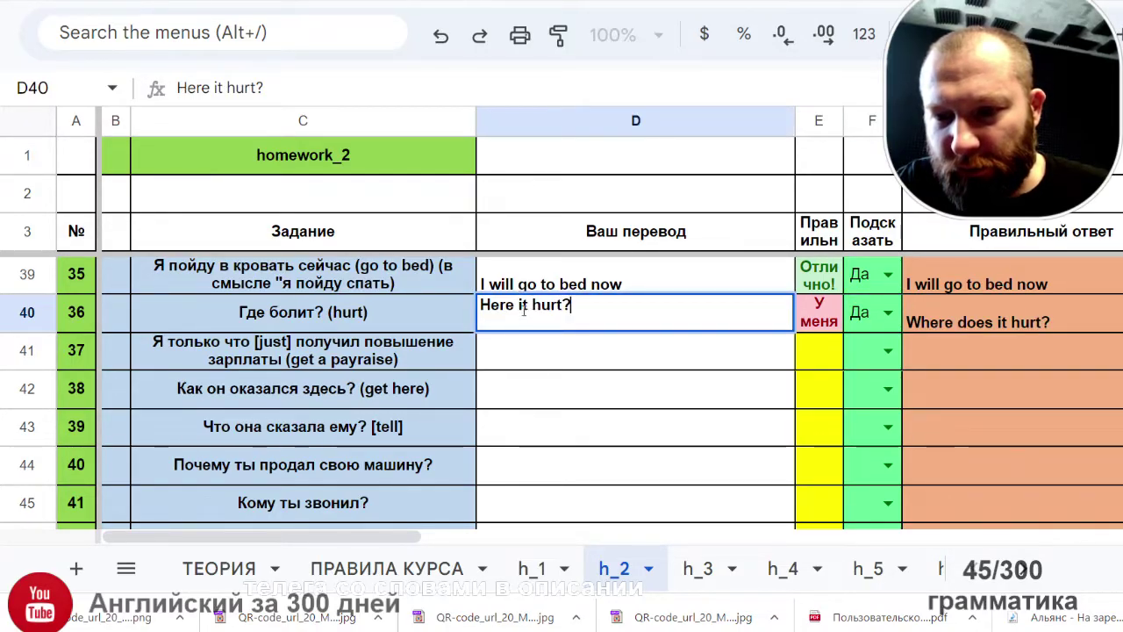
type("does")
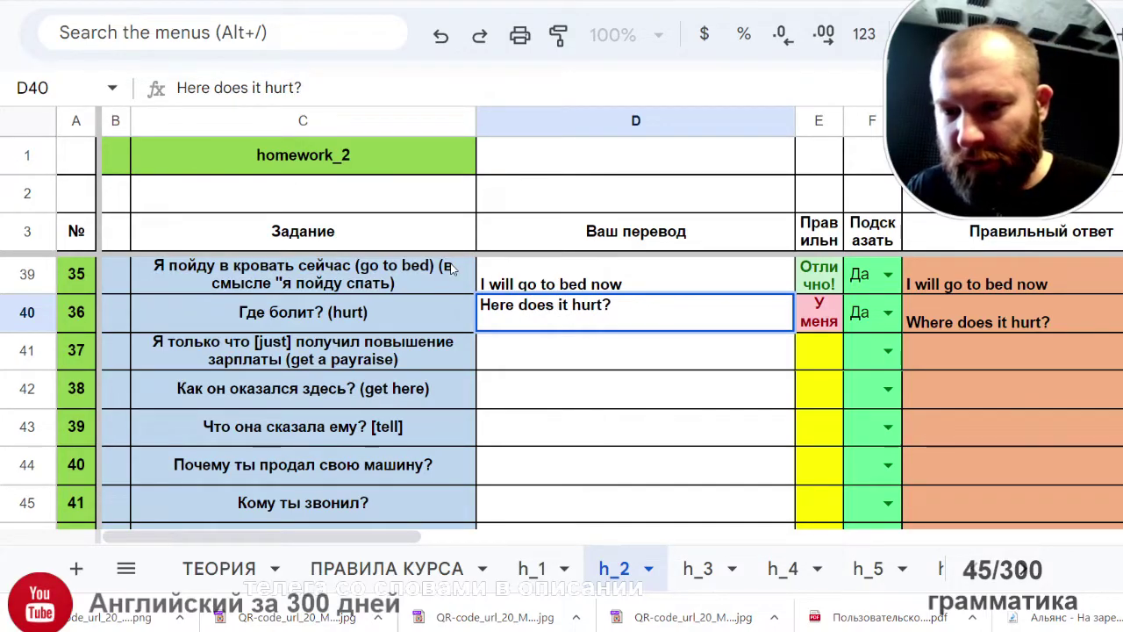
key("Return")
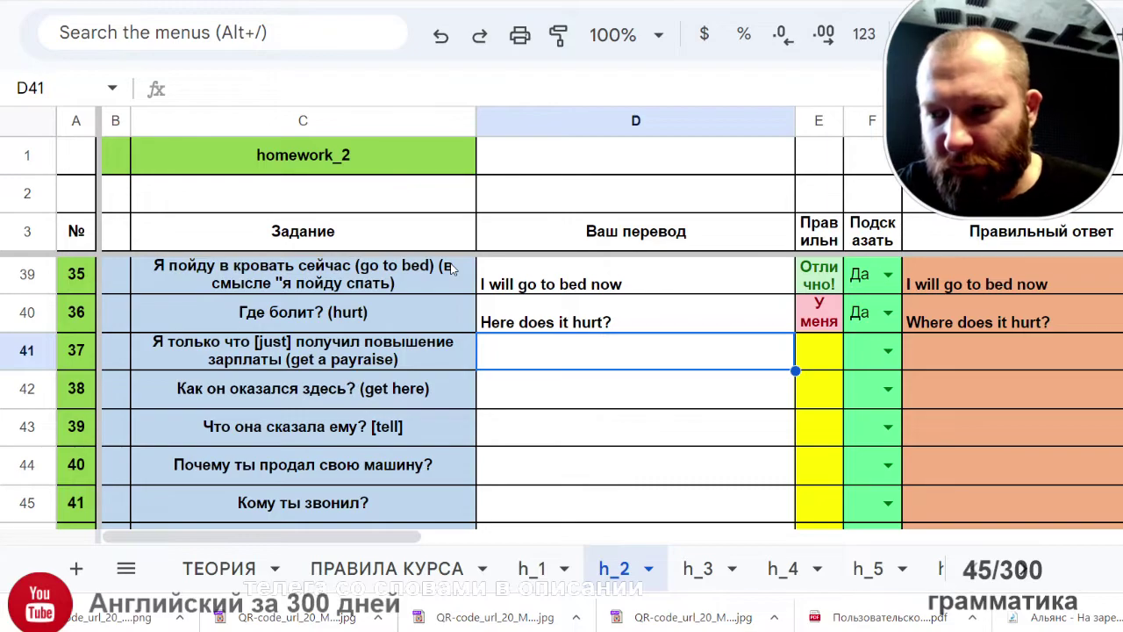
Step: Correct "Here" to "Where" in the task 36 translation so it reads "Where does it hurt?"
double_click(507, 330)
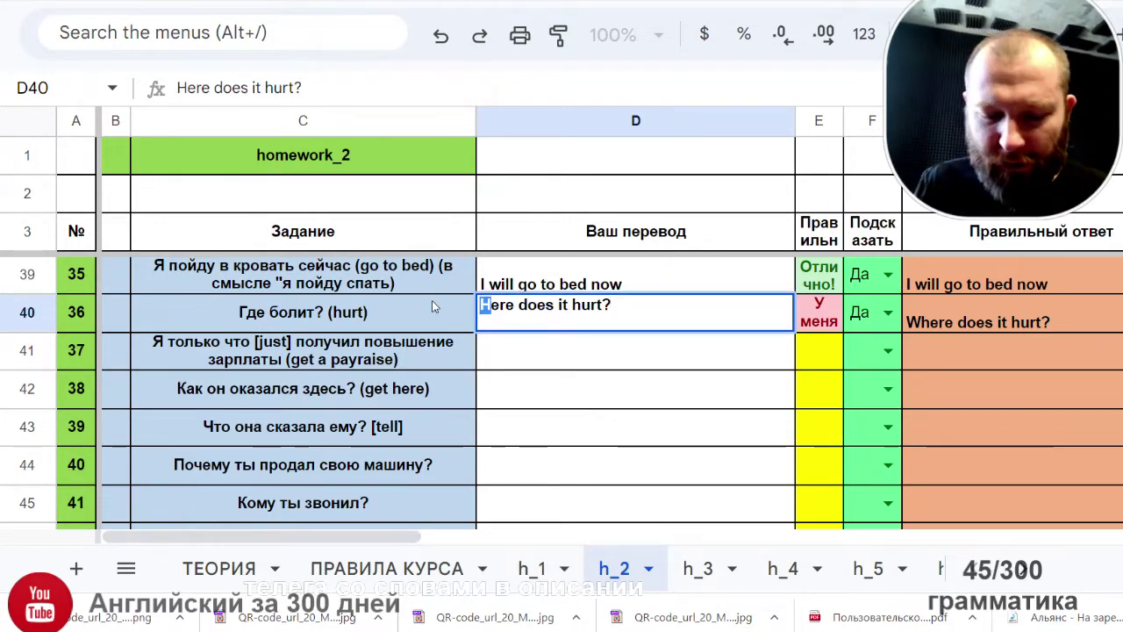
type("Wh")
key("Return")
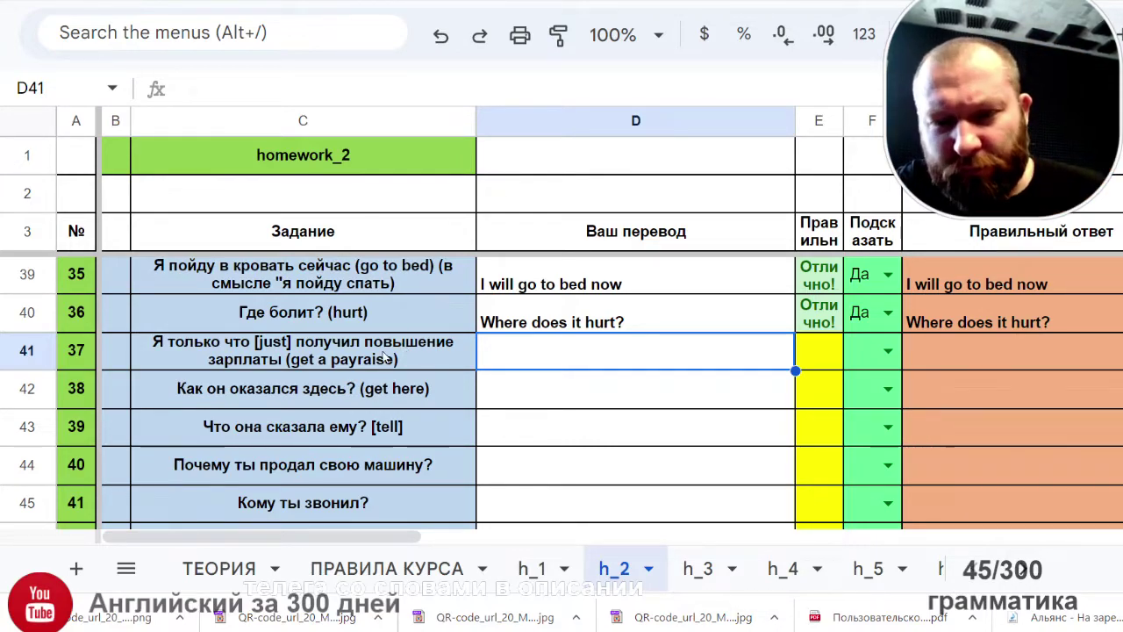
Step: Enter "I just got a payraise" as the translation for task 37
left_click(334, 364)
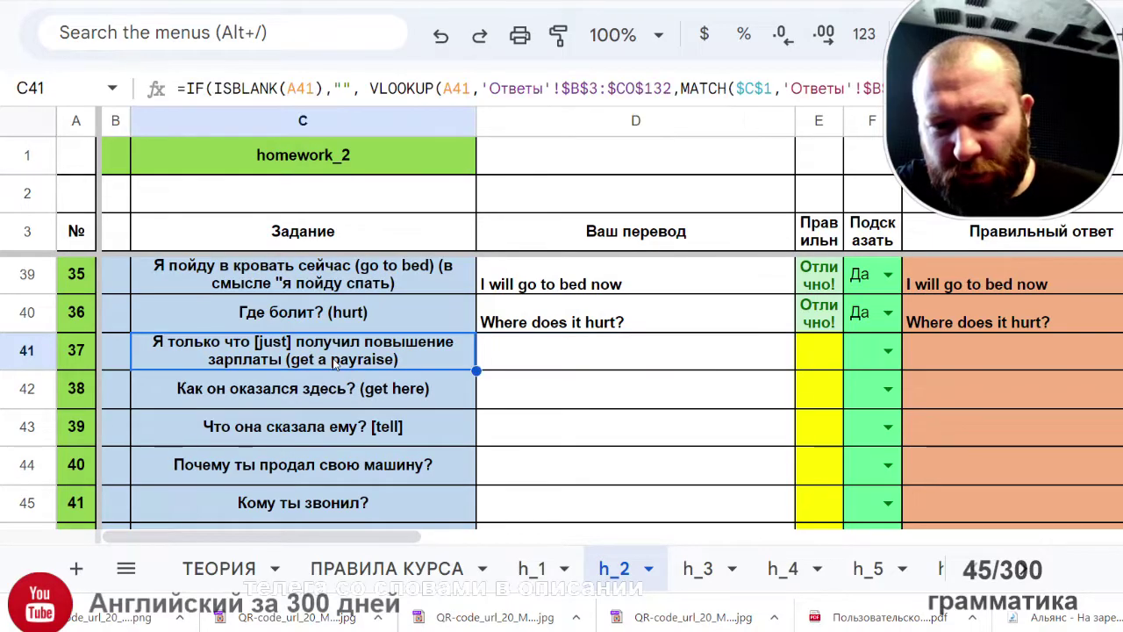
left_click(551, 359)
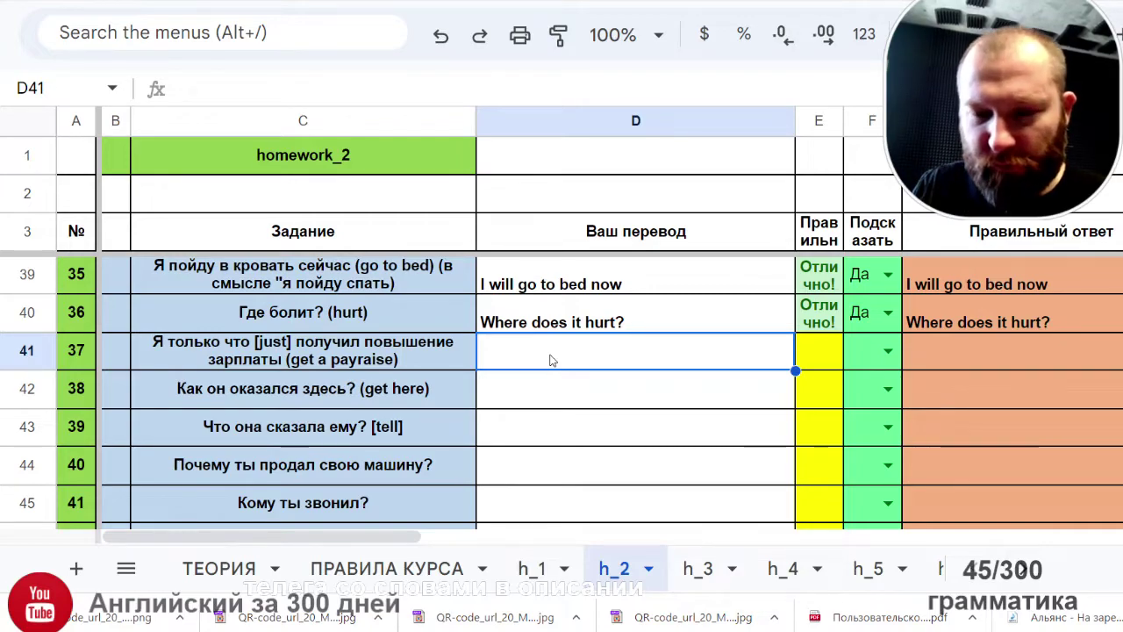
type("I h")
key("BackSpace")
type("jud")
key("BackSpace")
type("st ")
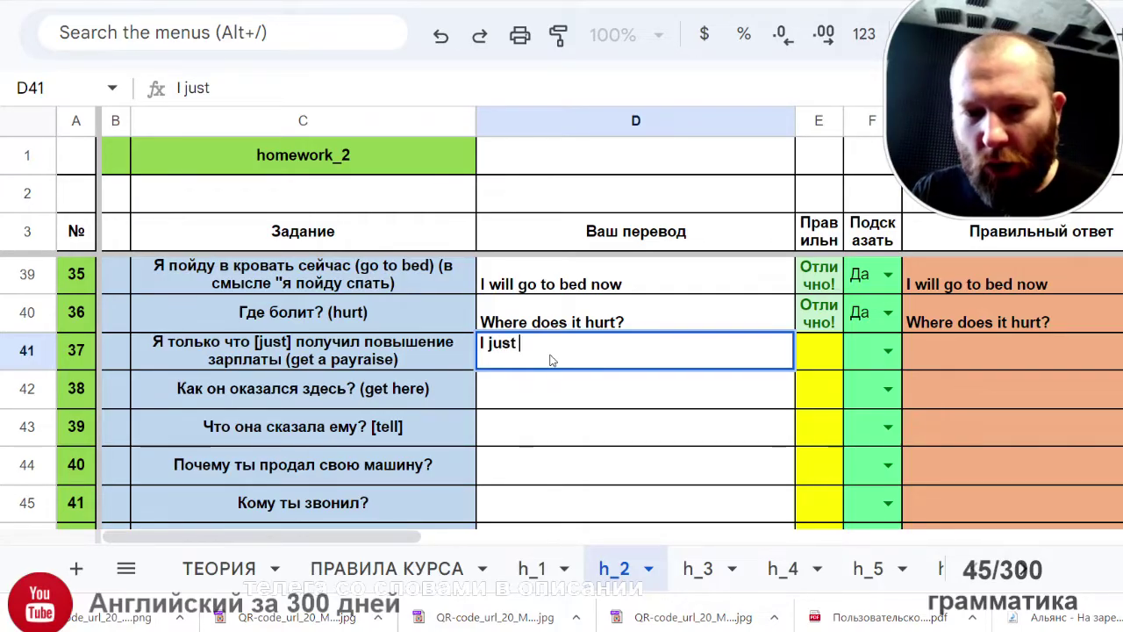
type("got ")
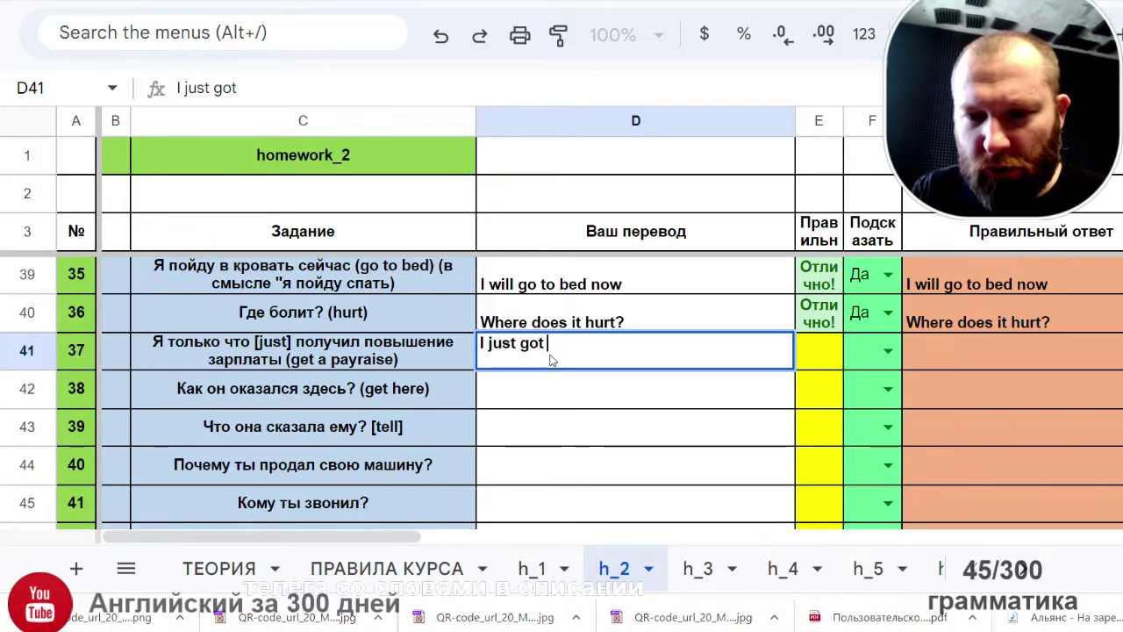
type("a pay")
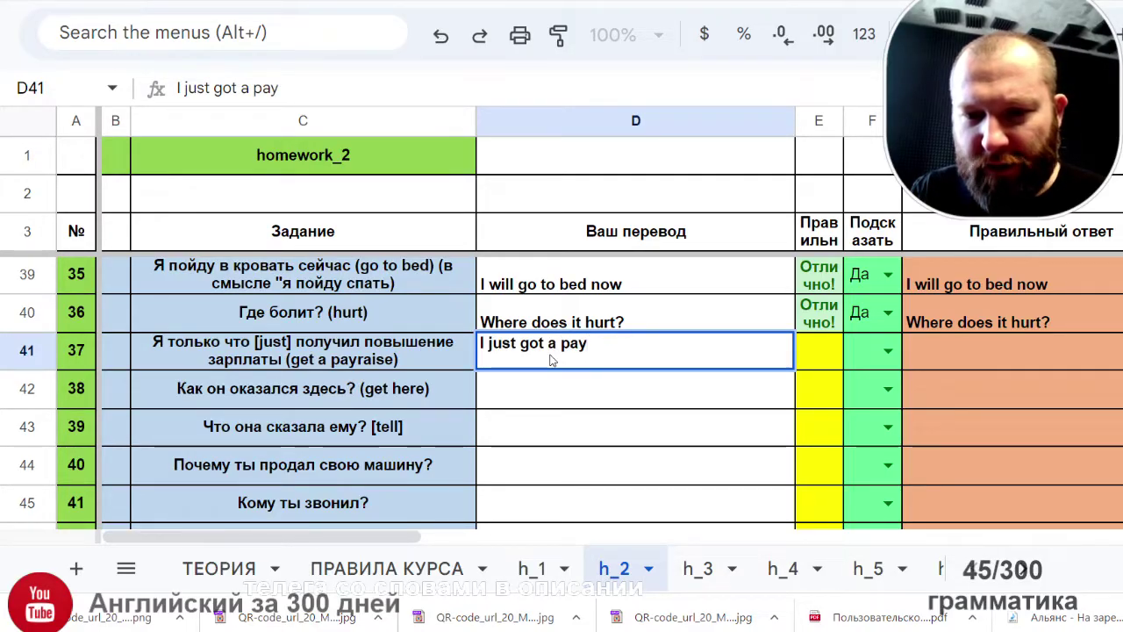
type("ra")
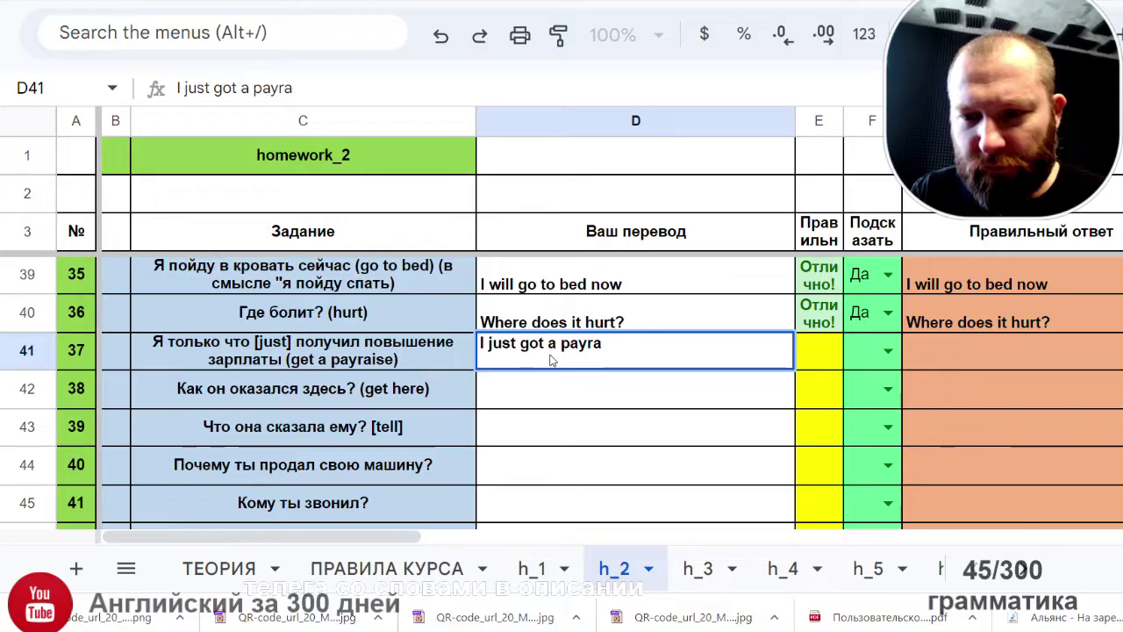
type("ise")
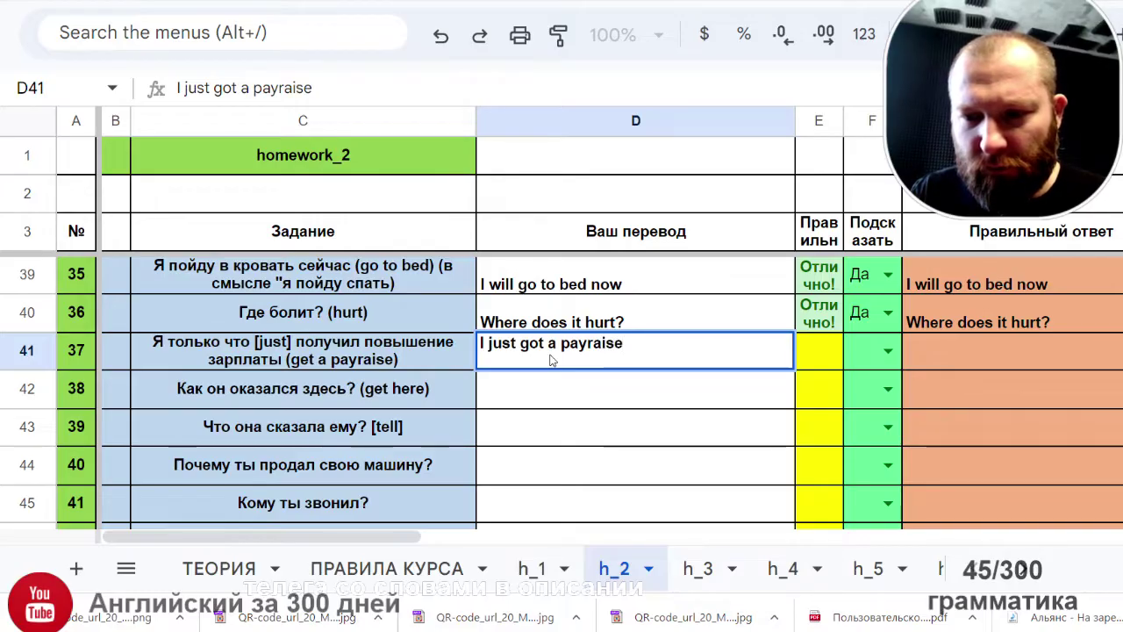
key("Return")
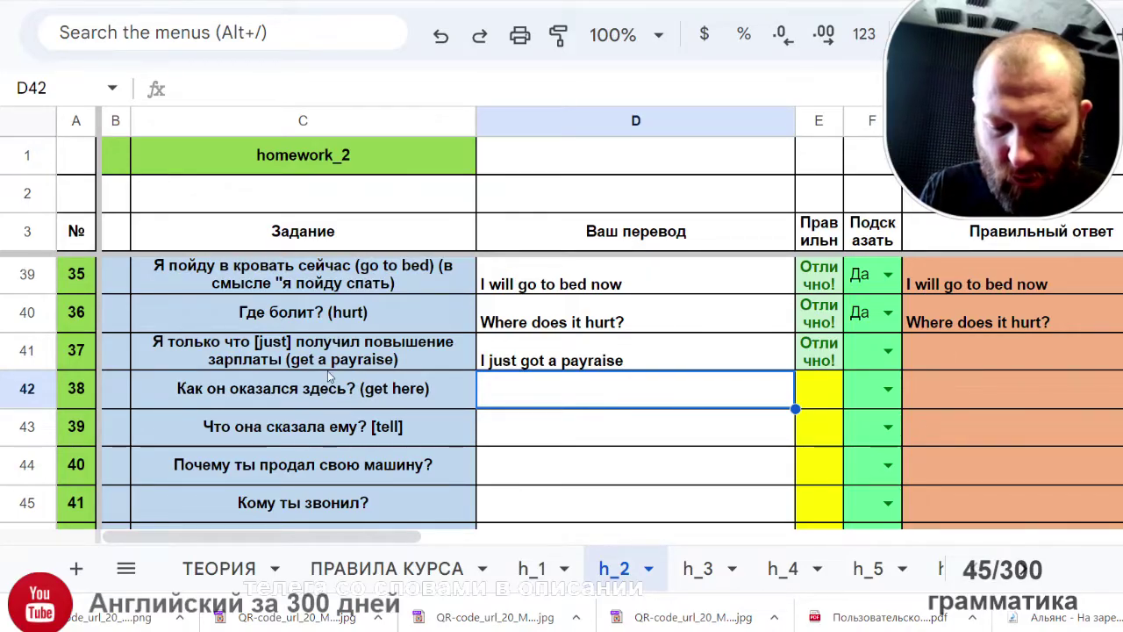
Step: Enter "How did he get here?" as the translation for task 38
type("How ")
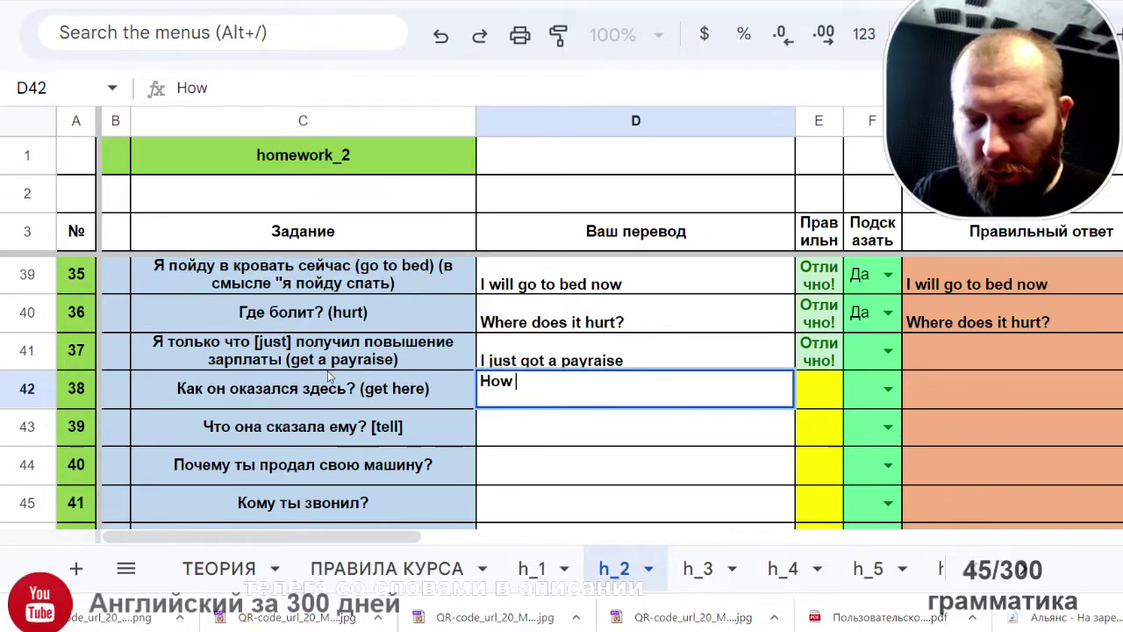
type("did t")
key("BackSpace")
type("he")
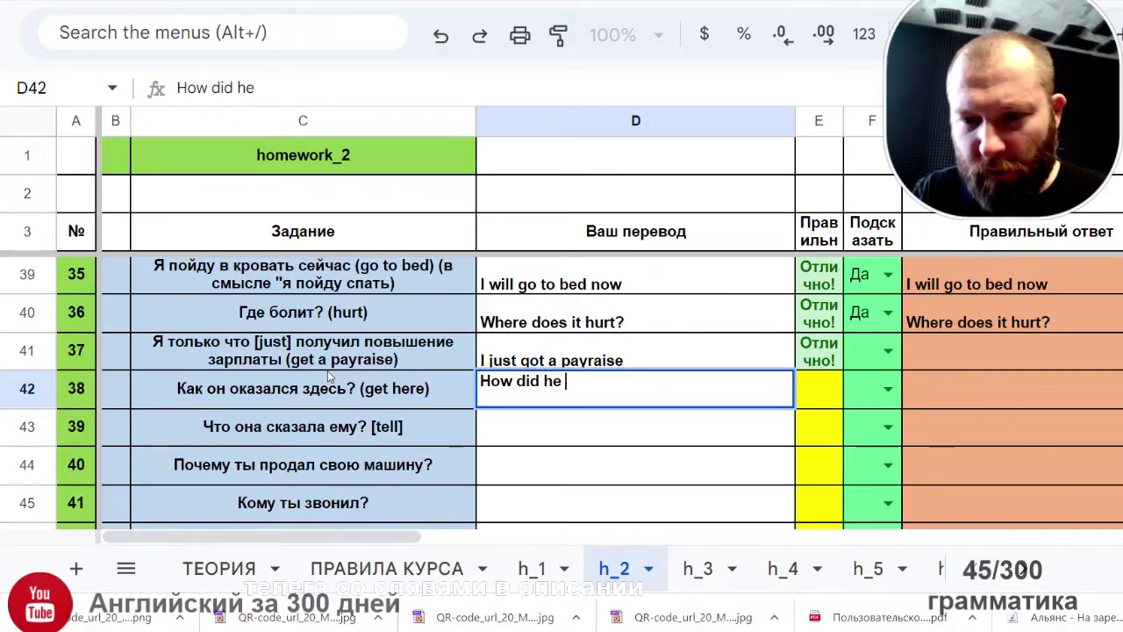
type(" get ")
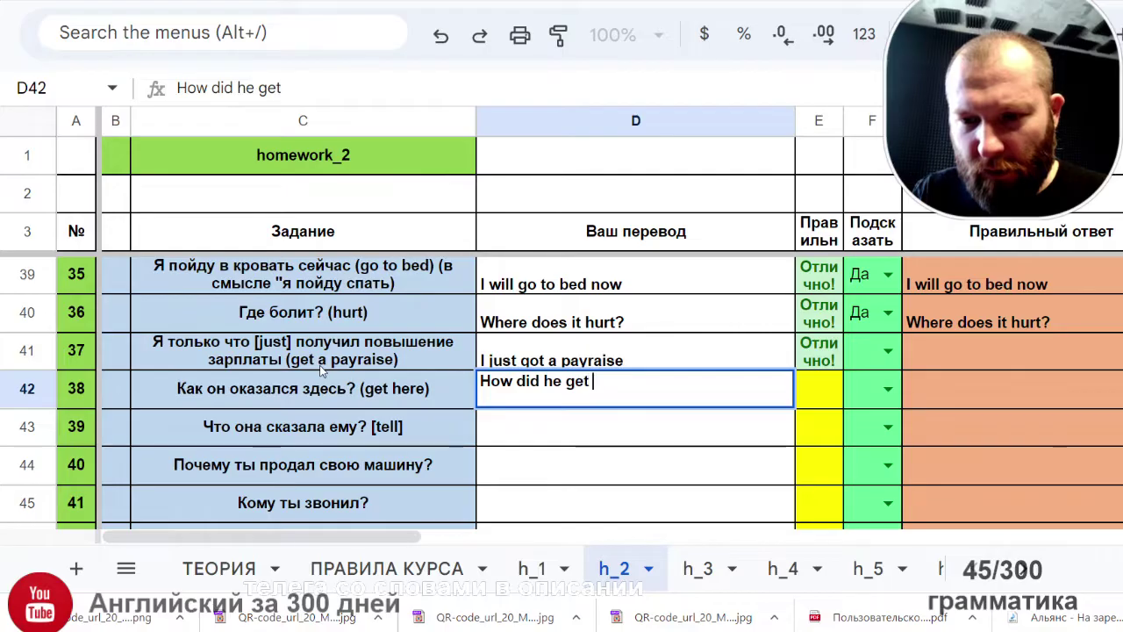
type("here?")
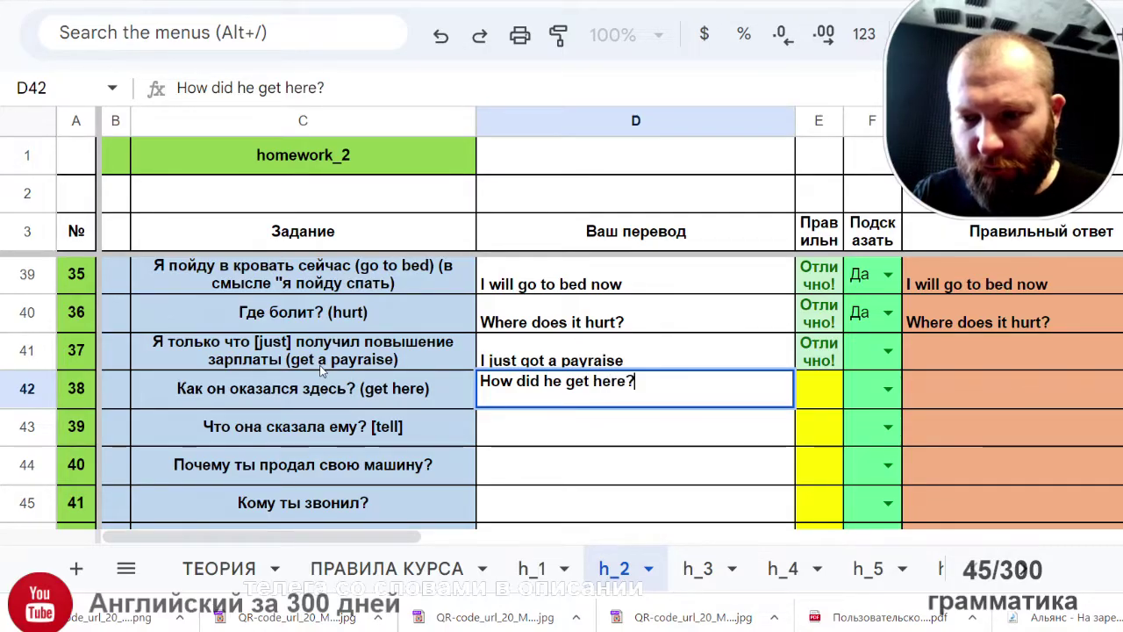
key("Return")
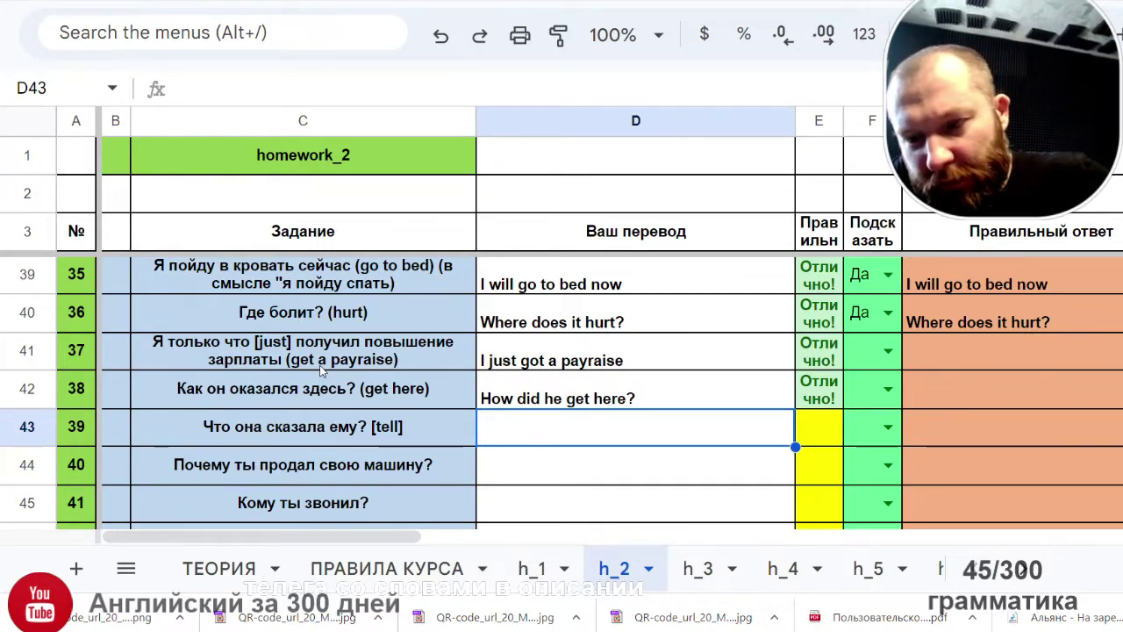
Step: Copy the task 38 translation and check "How did he get here?" in Яндекс Переводчик from English to Russian
left_click(570, 400)
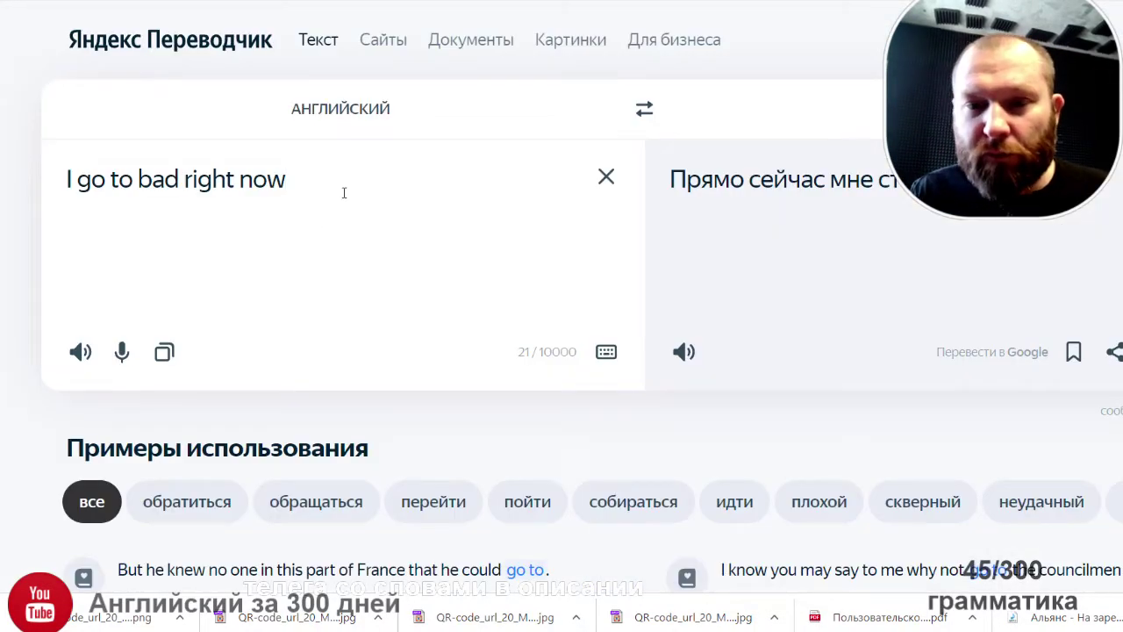
key("ctrl+a")
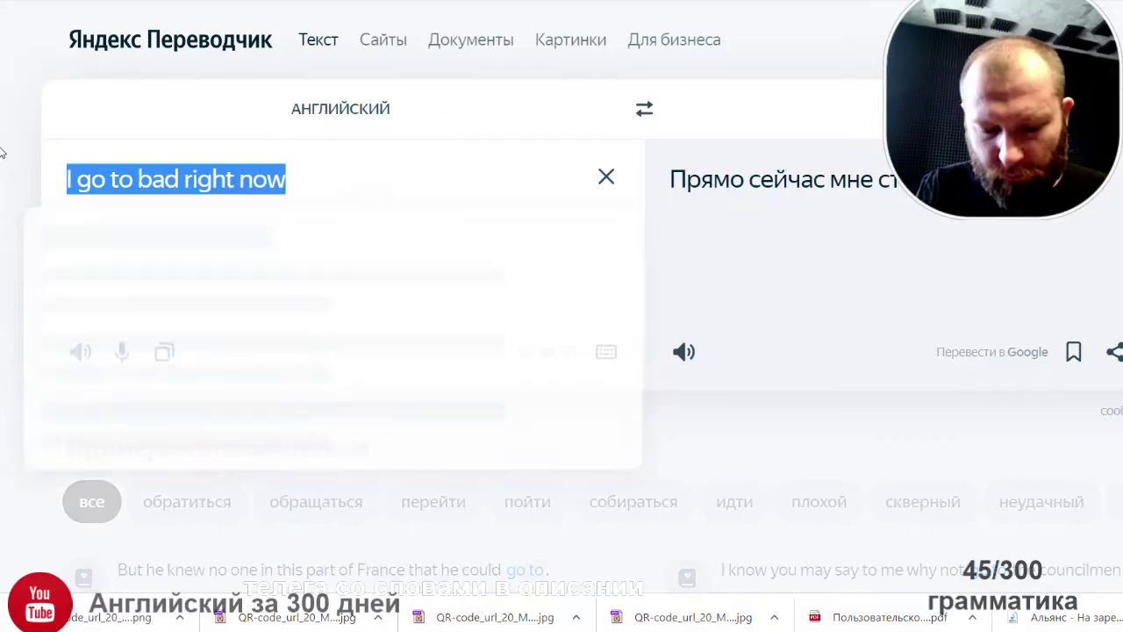
type("v")
key("BackSpace")
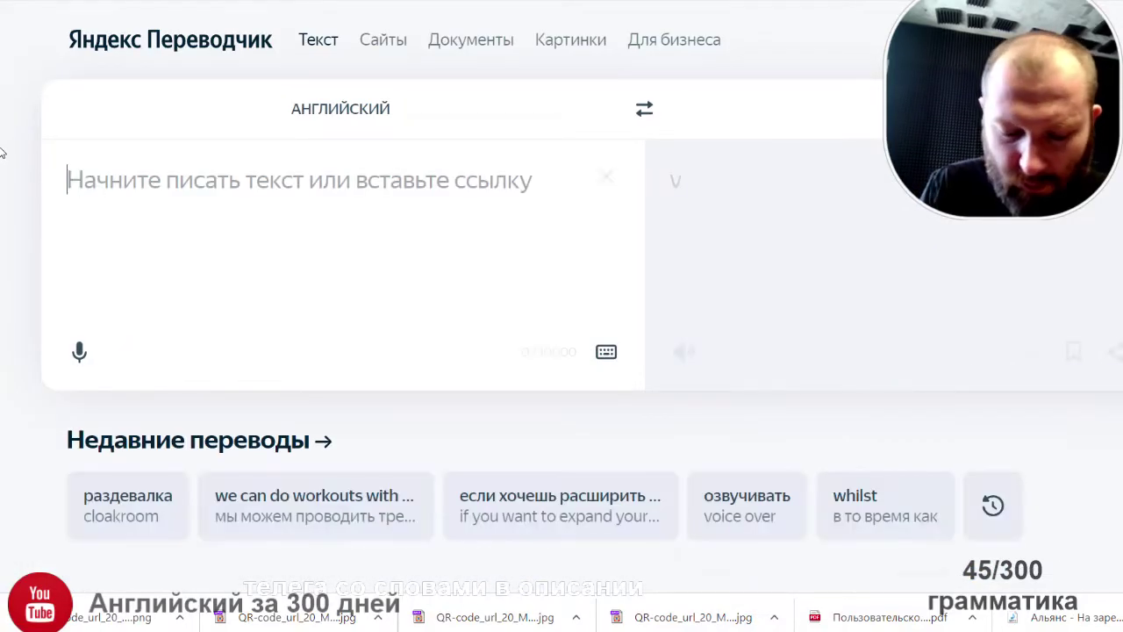
type("How did he get here?")
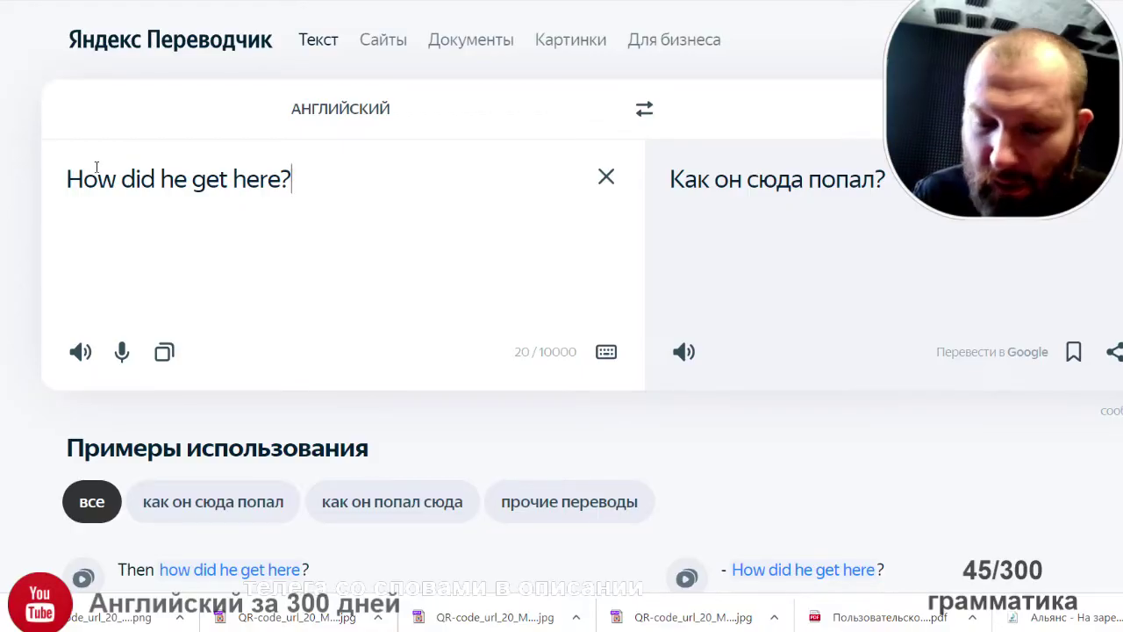
Step: Add a second copy of "How did he get here?" on a new line in the translator and remove "did" from it
key("Return")
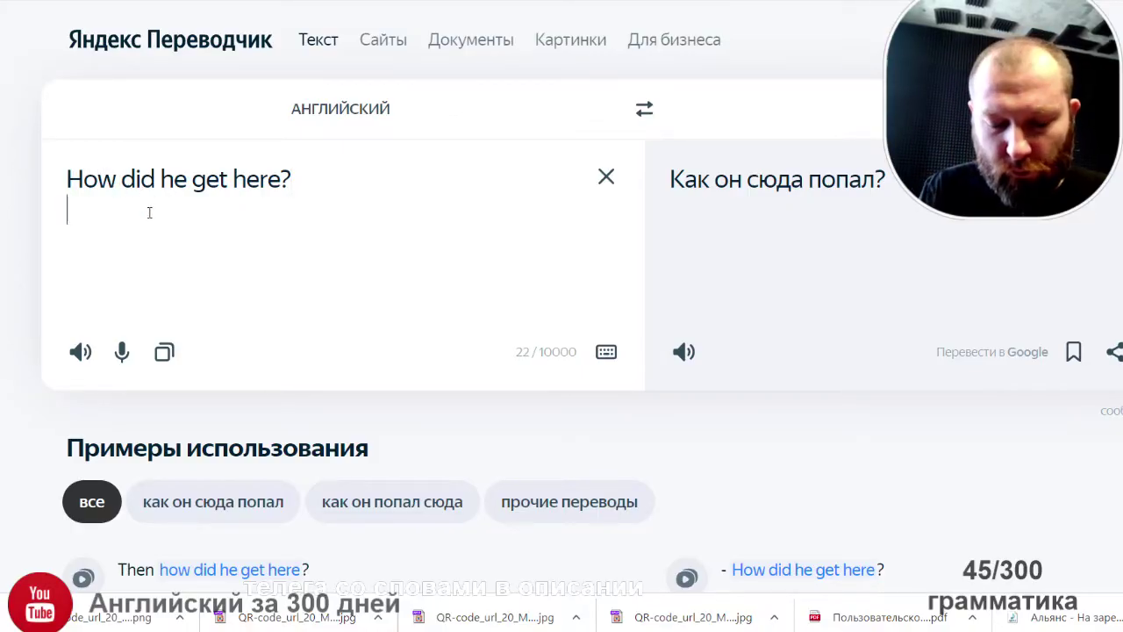
type("How did he get here?")
double_click(138, 210)
key("BackSpace")
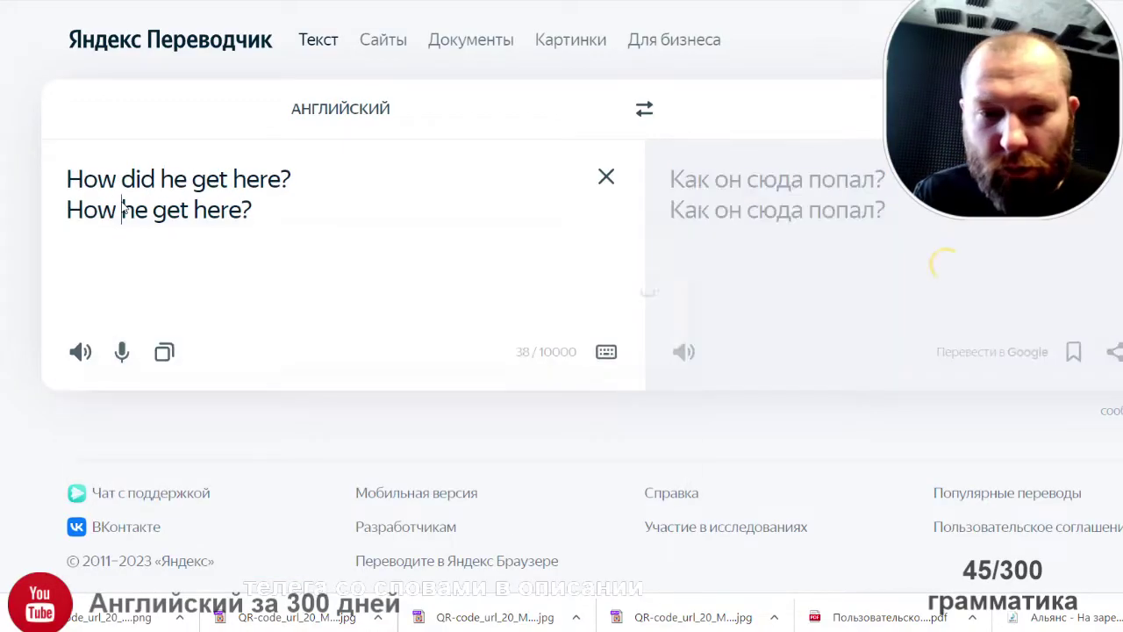
Step: Change "get" to "got" in the second line so the translator compares "How he got here?" with the first question
double_click(167, 211)
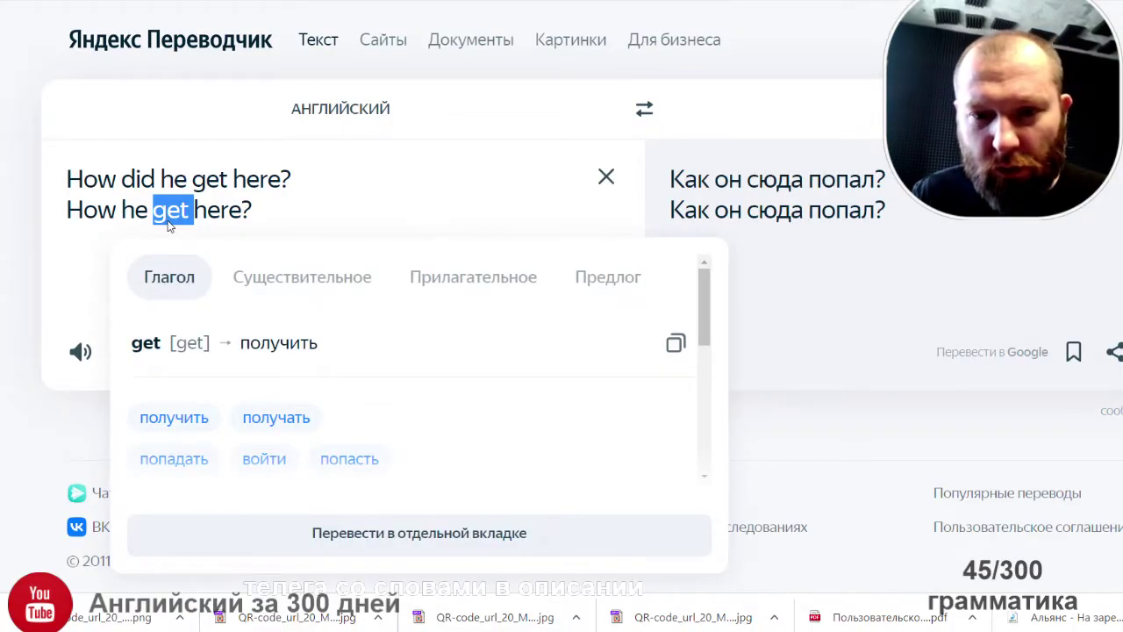
left_click(170, 221)
double_click(169, 215)
left_click(167, 215)
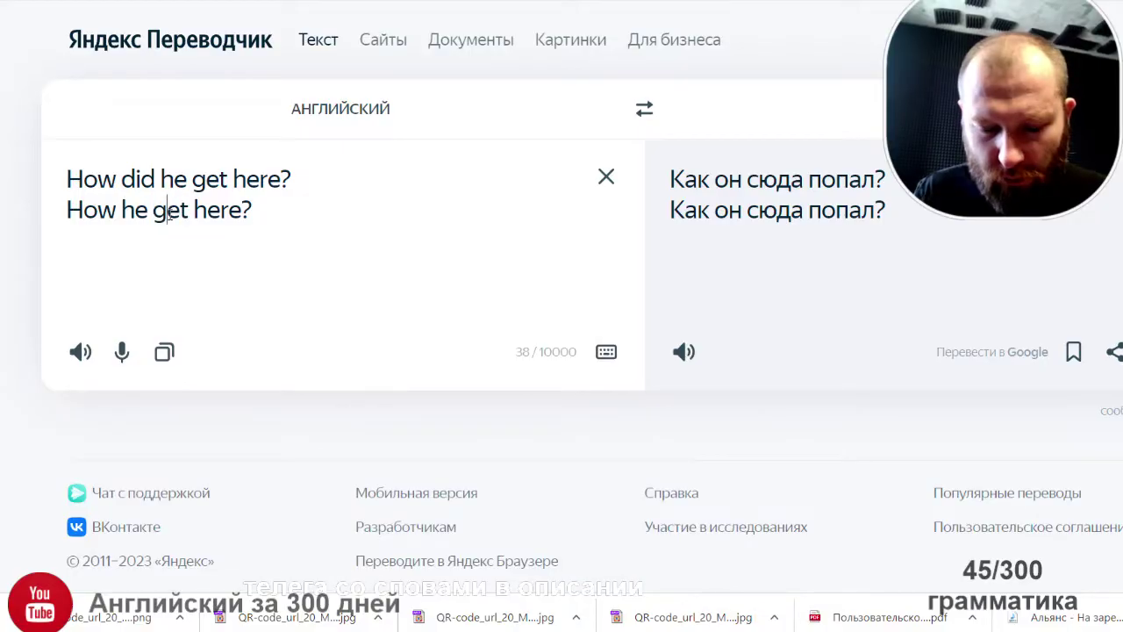
type("gt")
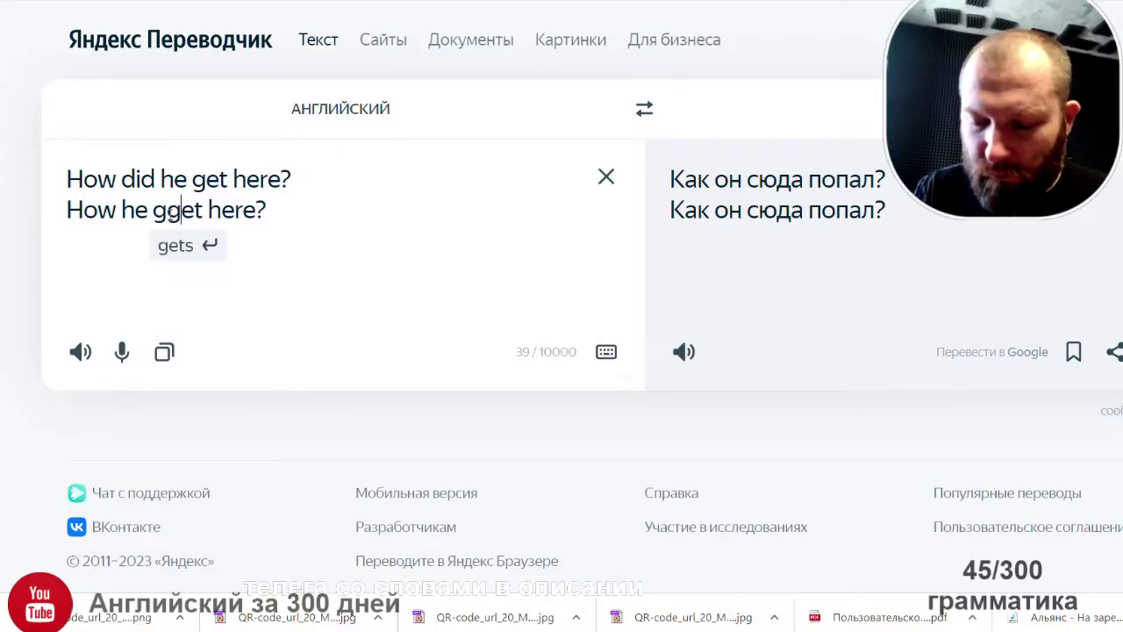
key("Delete")
key("BackSpace")
key("BackSpace")
type("ot")
key("BackSpace")
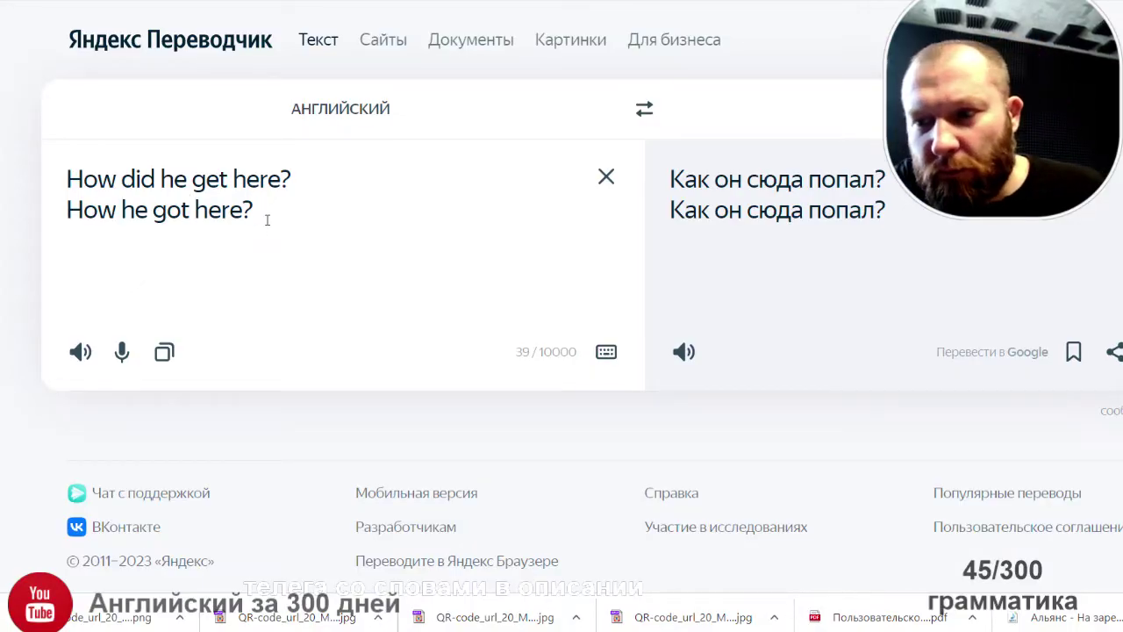
Step: Remove the line "How did he get here?" and check the Russian translation and usage examples of "How he got here?" alone
left_click_drag(309, 186, 35, 186)
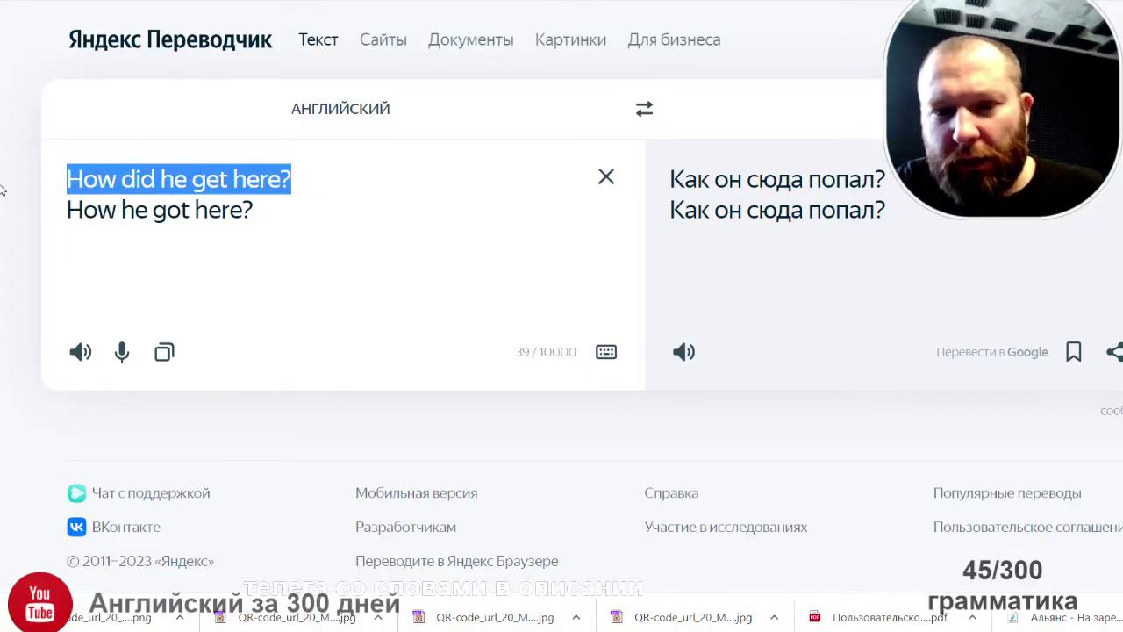
key("BackSpace")
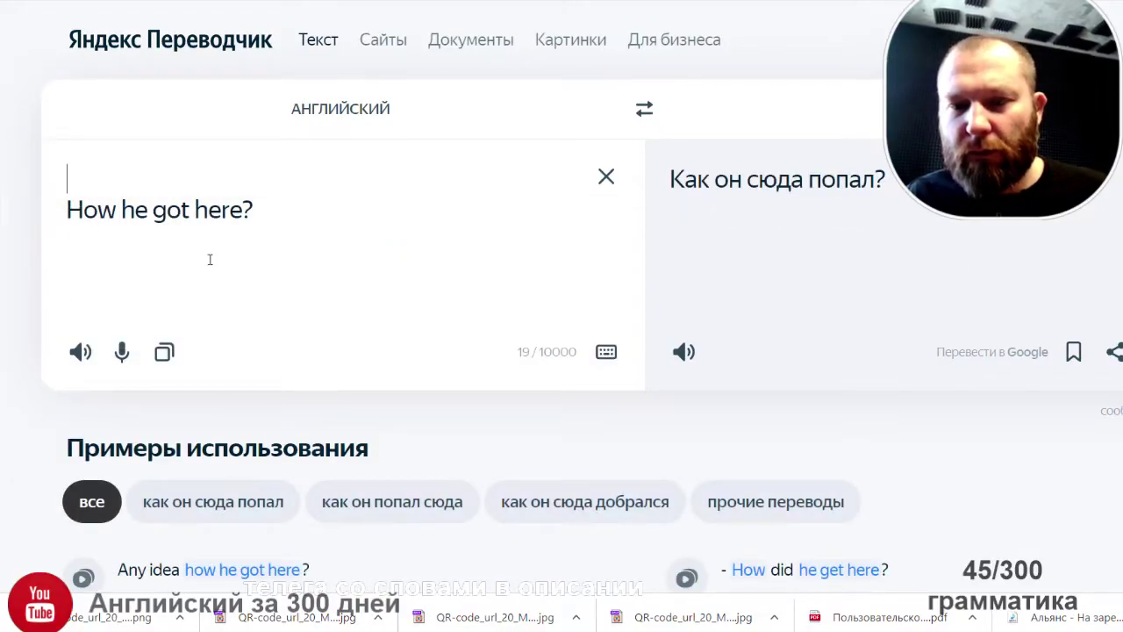
left_click_drag(269, 237, 67, 166)
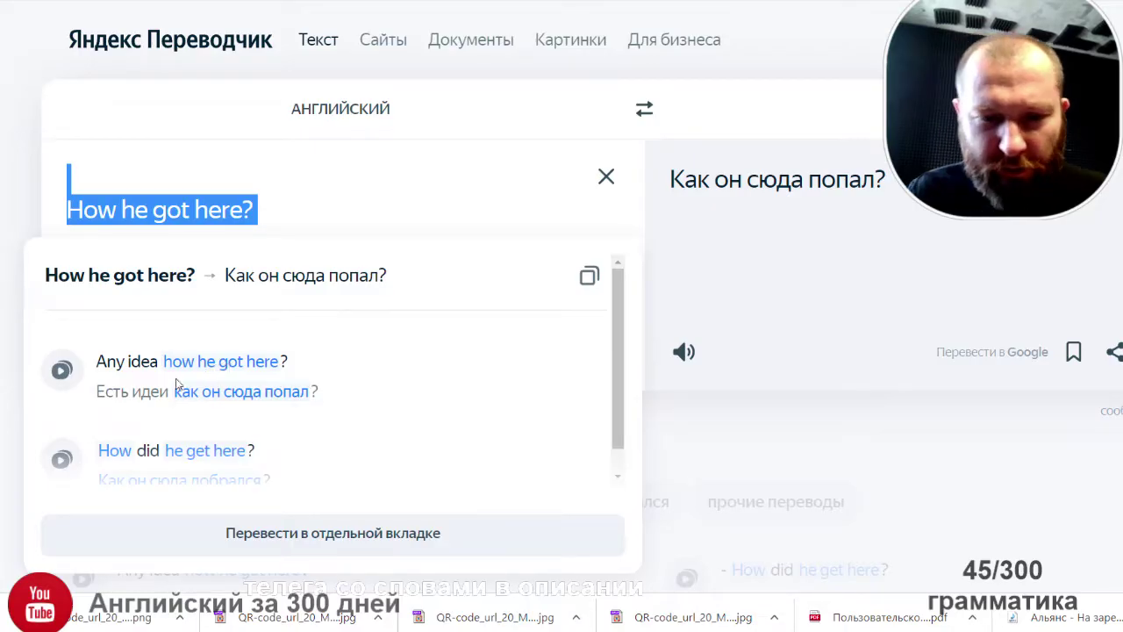
key("Escape")
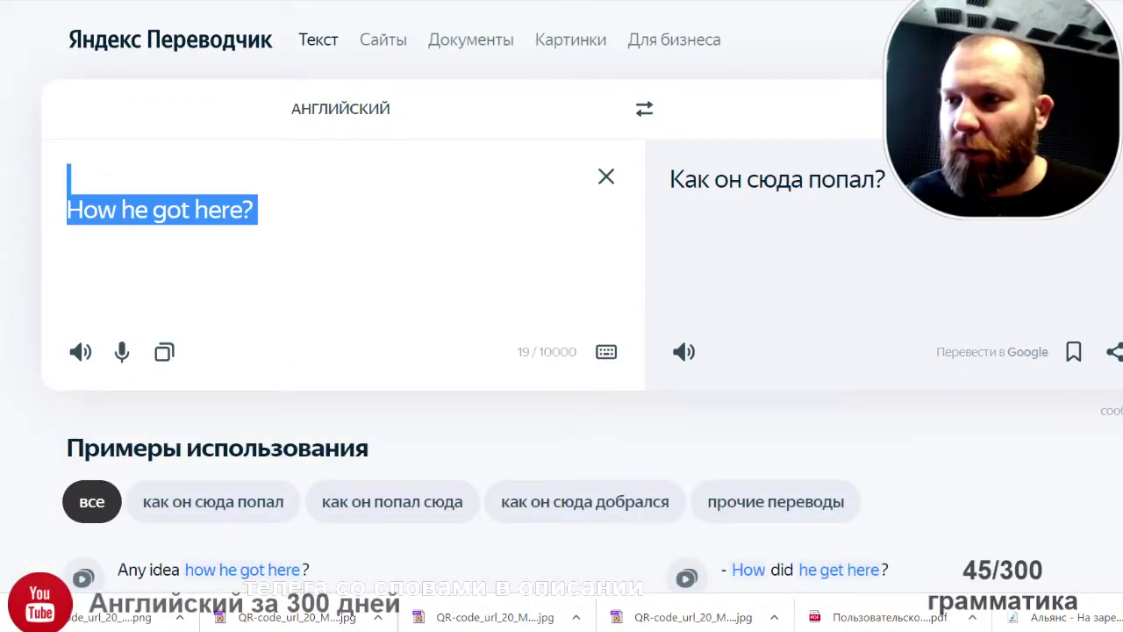
Step: Switch back to the homework_2 spreadsheet and enter "What did she tell him?" as the translation for task 39
key("alt+Tab")
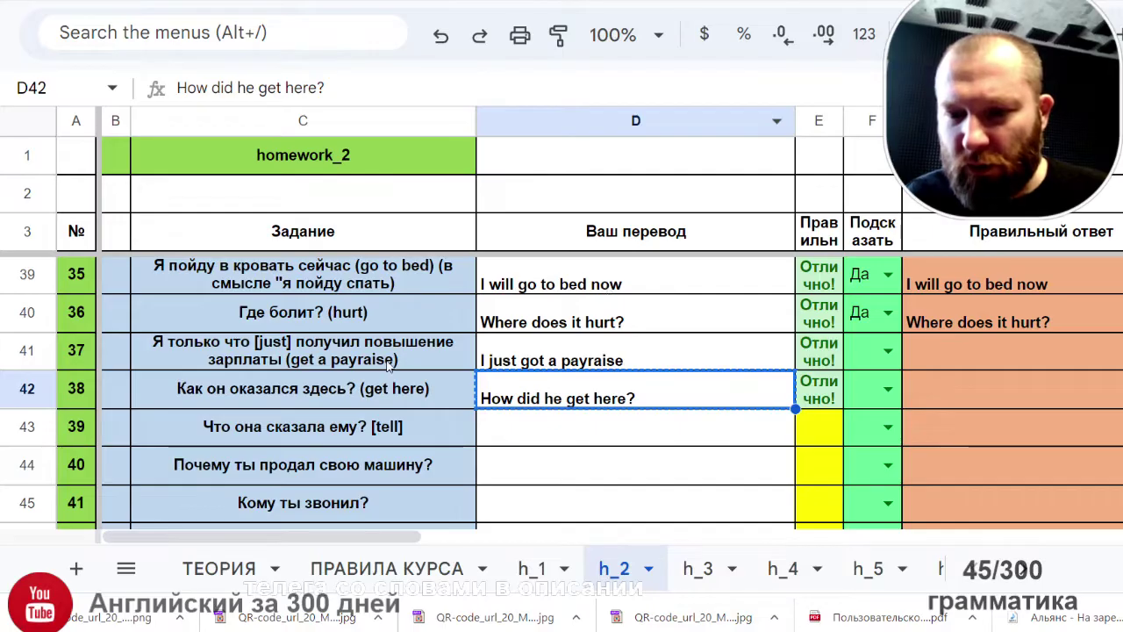
scroll(383, 370, "down", 1)
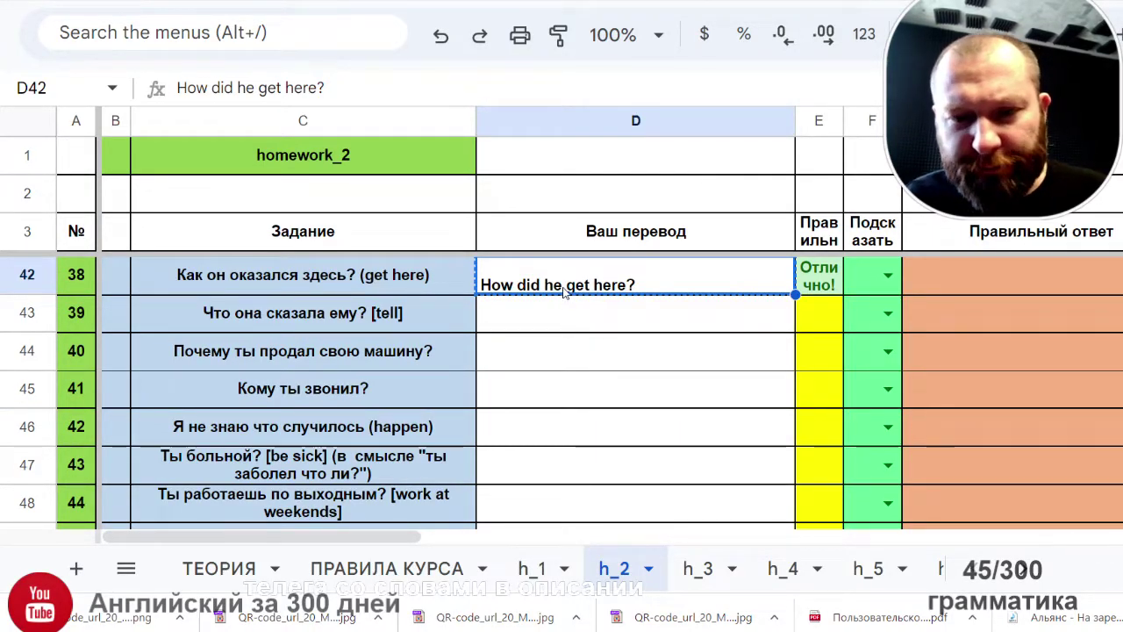
left_click(515, 325)
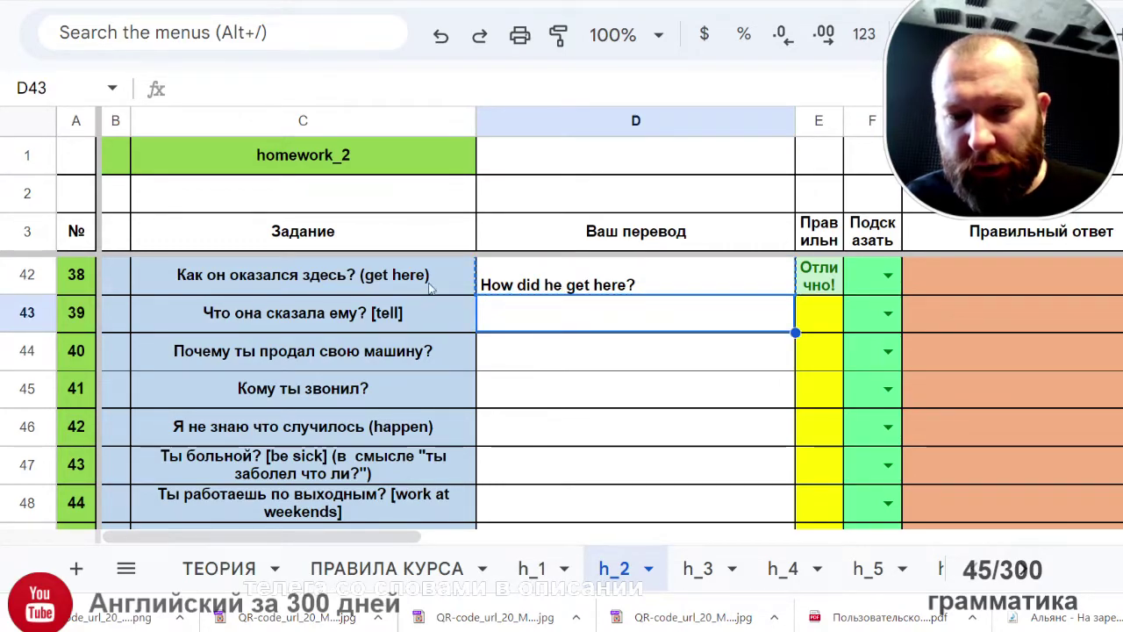
type("Wh")
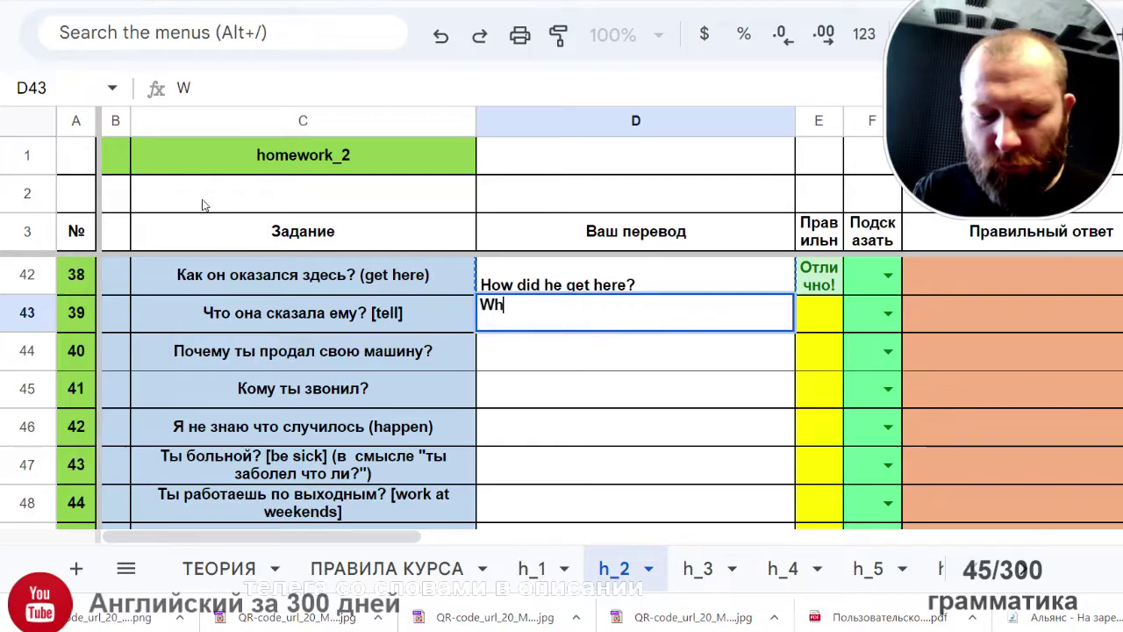
type("at did ")
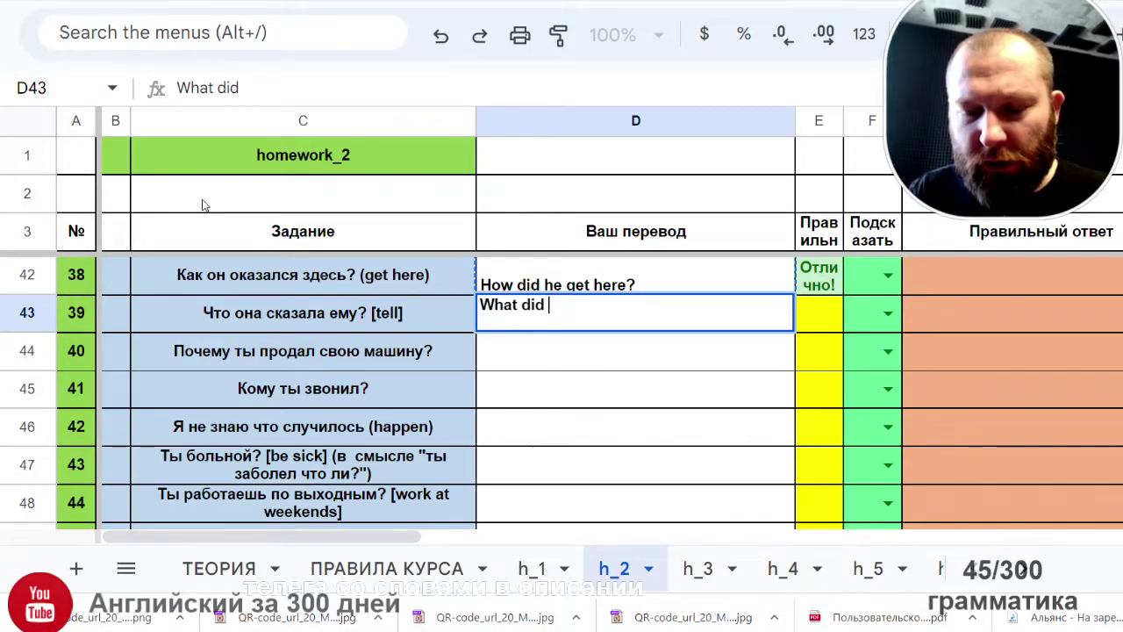
type("she")
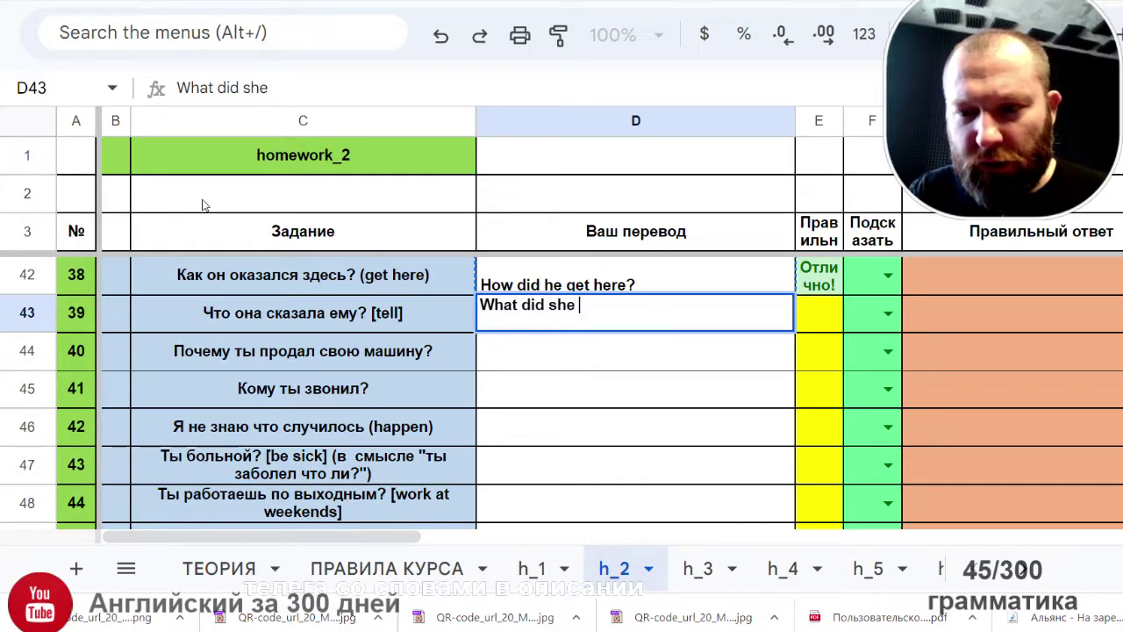
type(" tell")
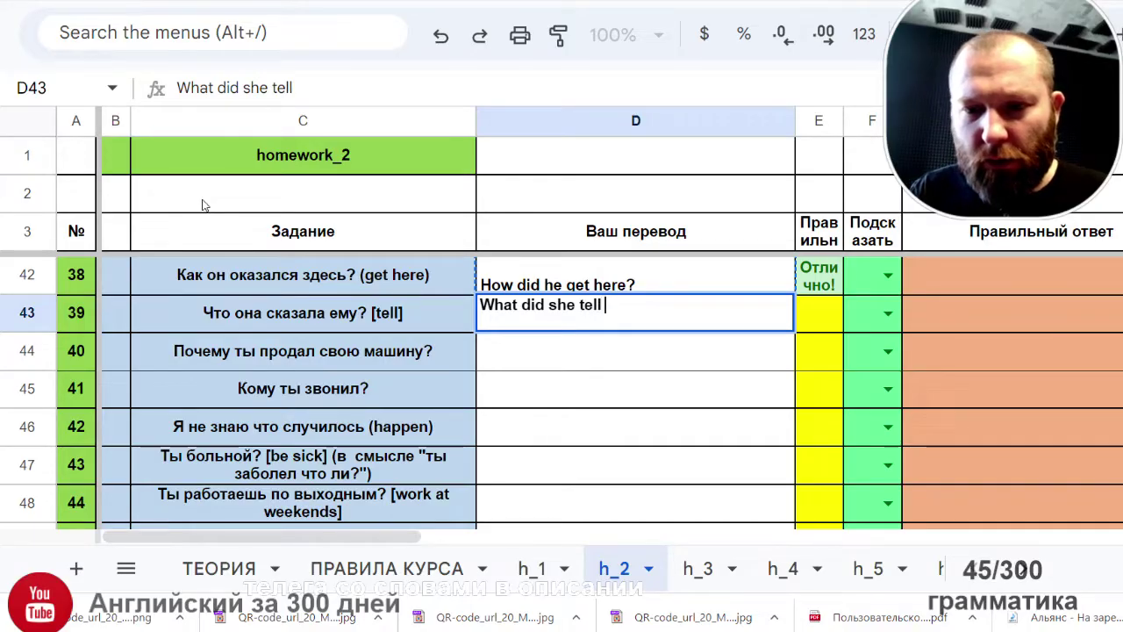
type(" him?")
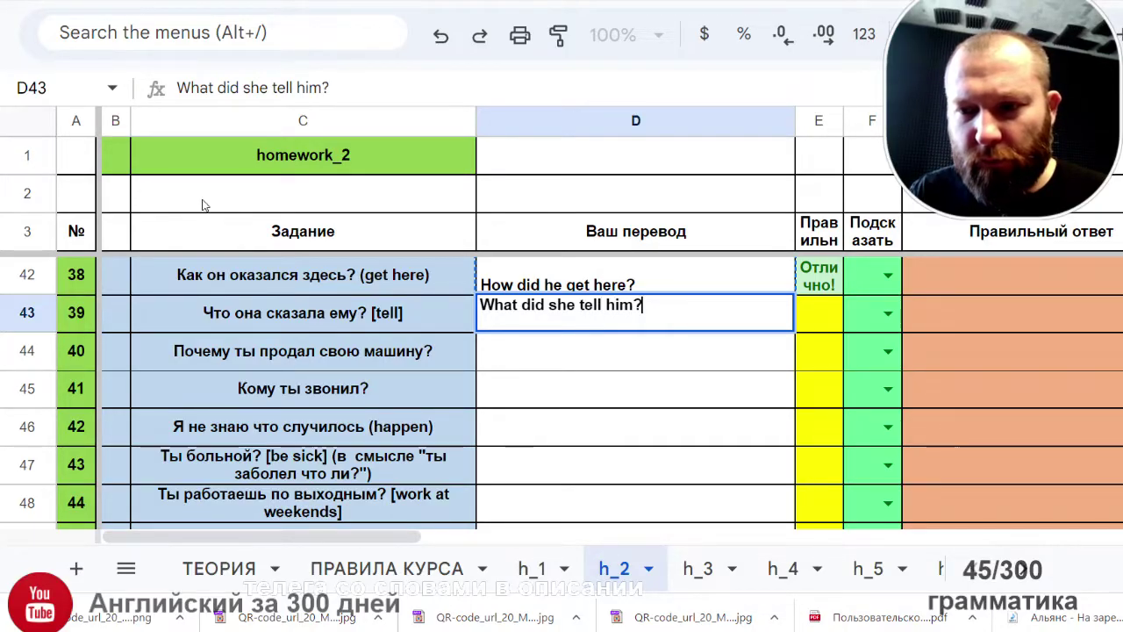
key("Return")
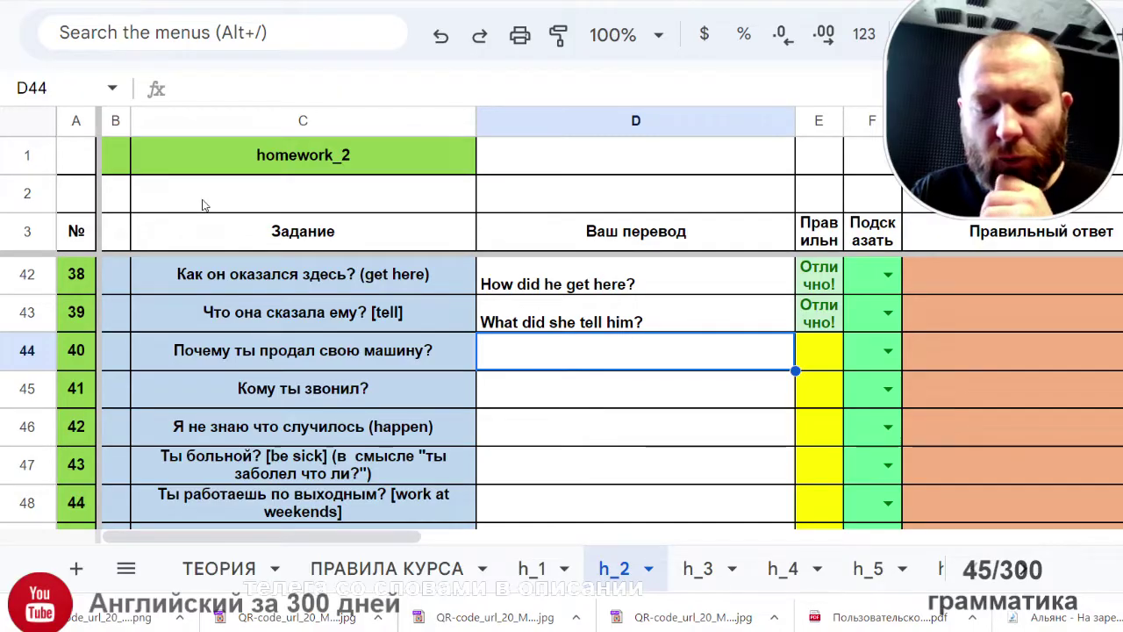
Step: Enter "Why did you sell your car?" as the translation for task 40
type("WH")
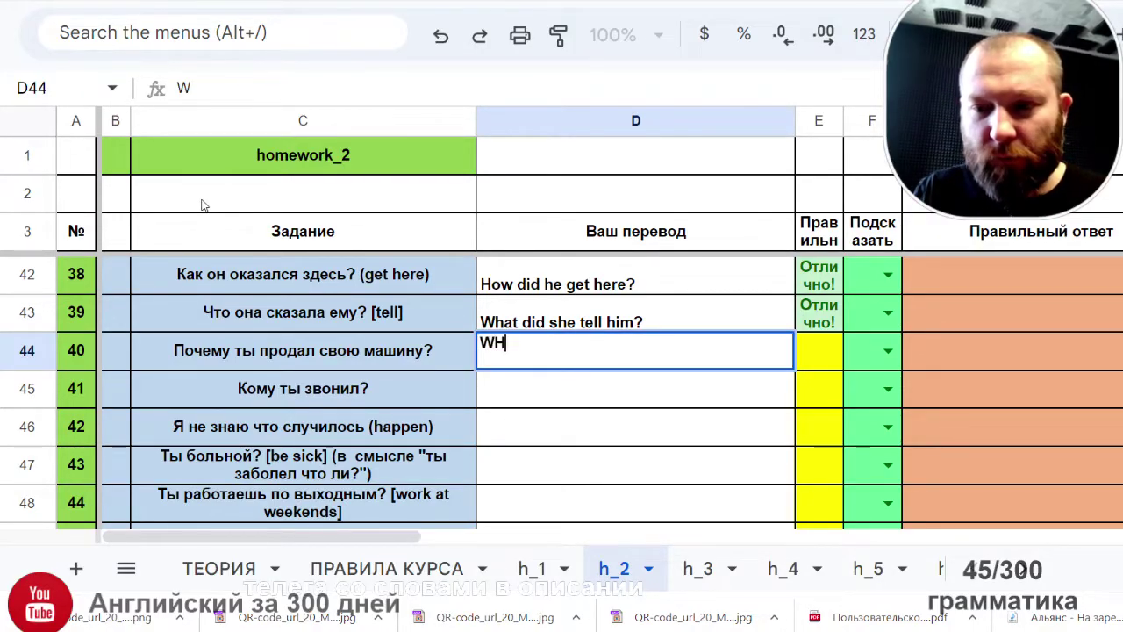
key("BackSpace")
type("hy ")
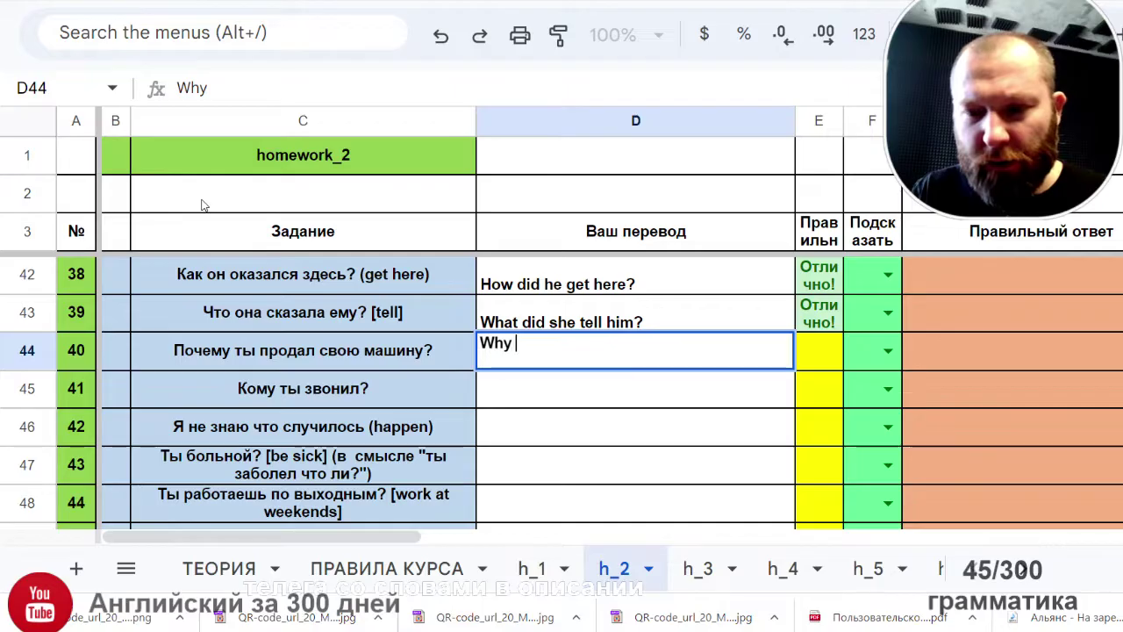
type("did you sell you")
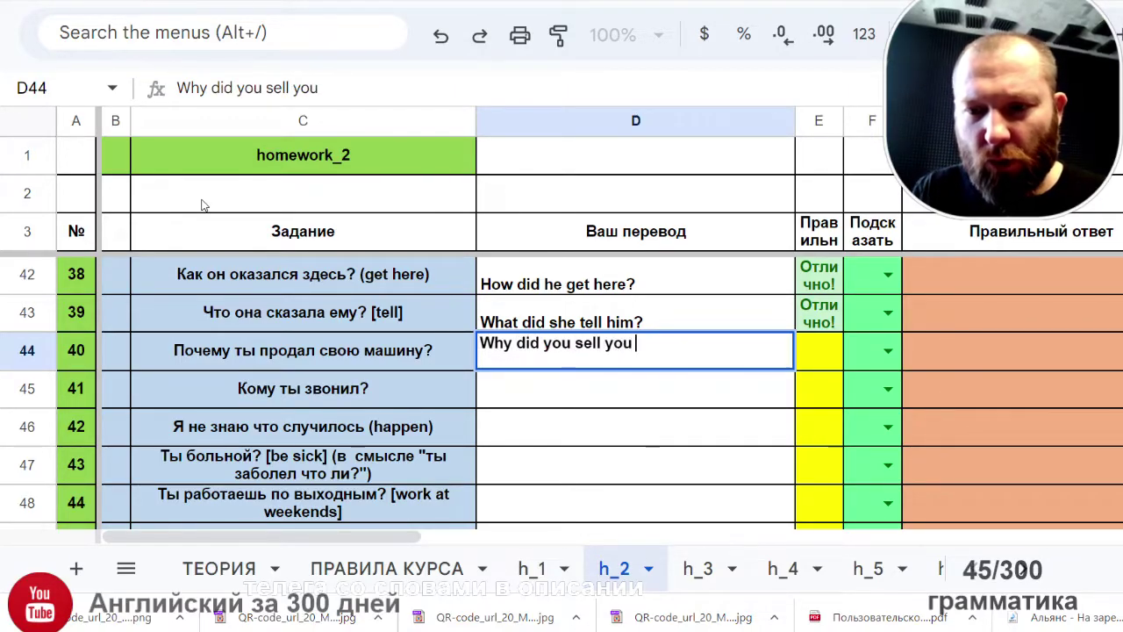
type("r car?")
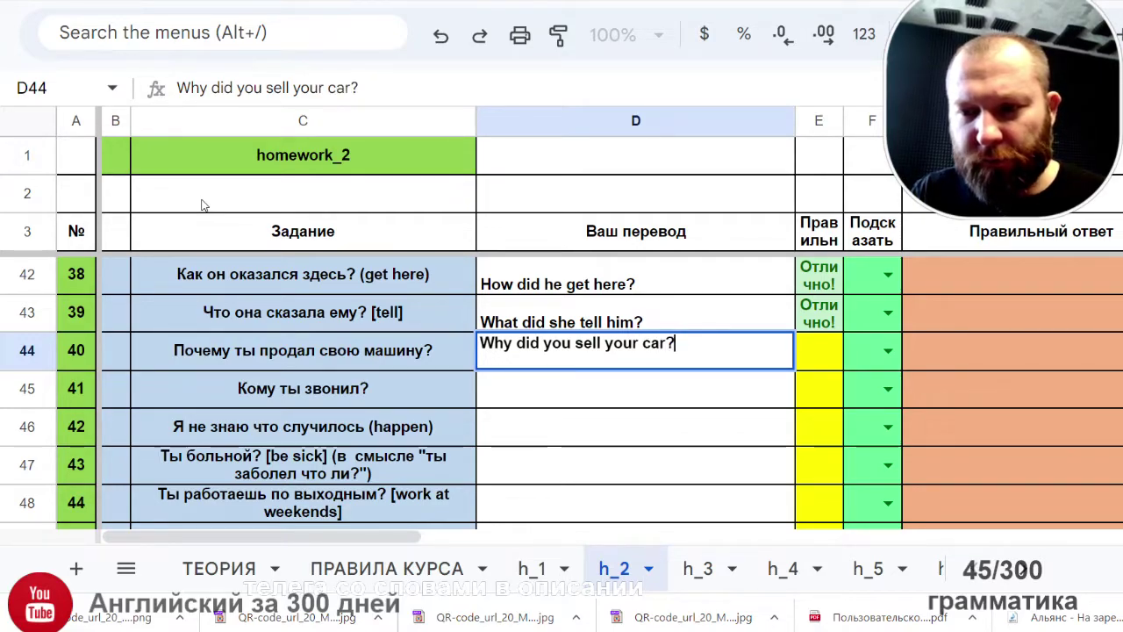
key("Return")
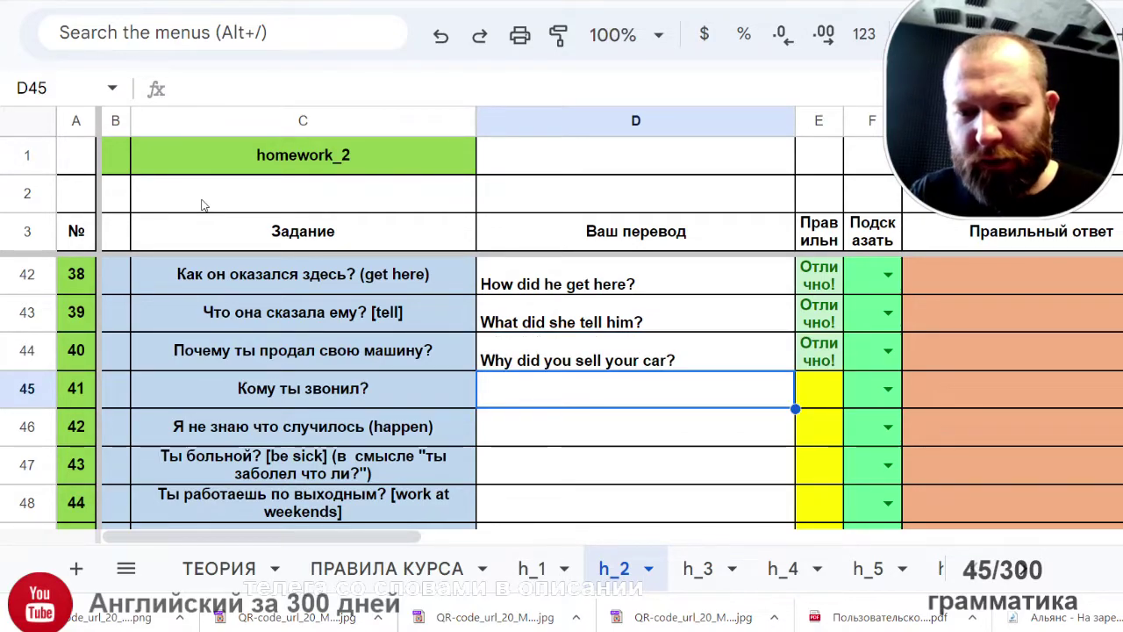
scroll(201, 205, "down", 1)
scroll(201, 204, "up", 1)
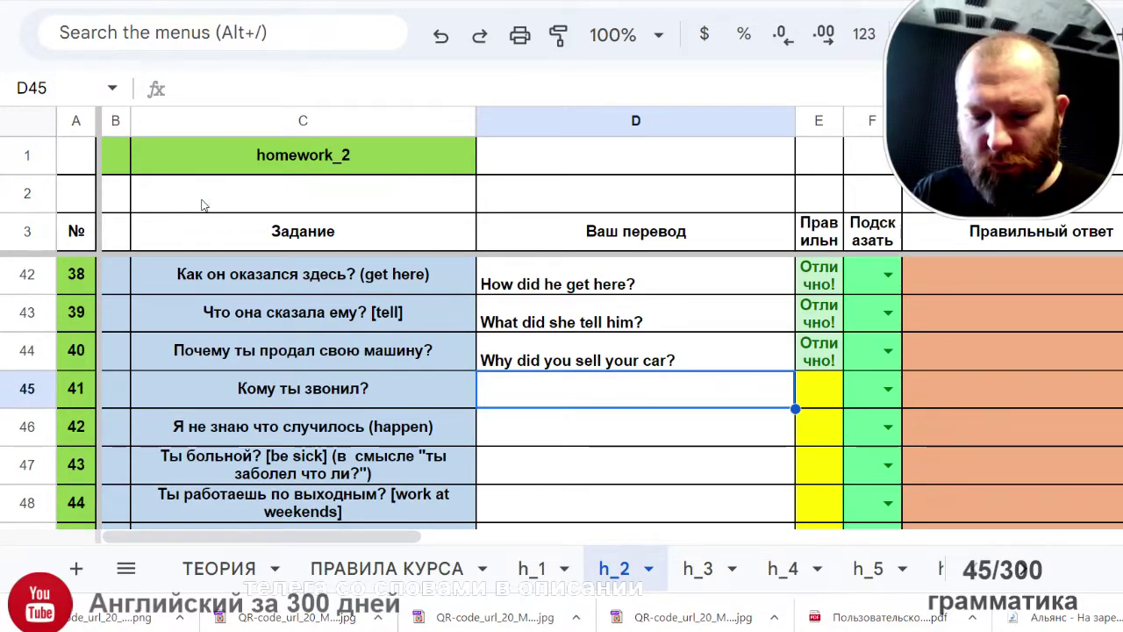
type("W")
key("BackSpace")
type("Hom")
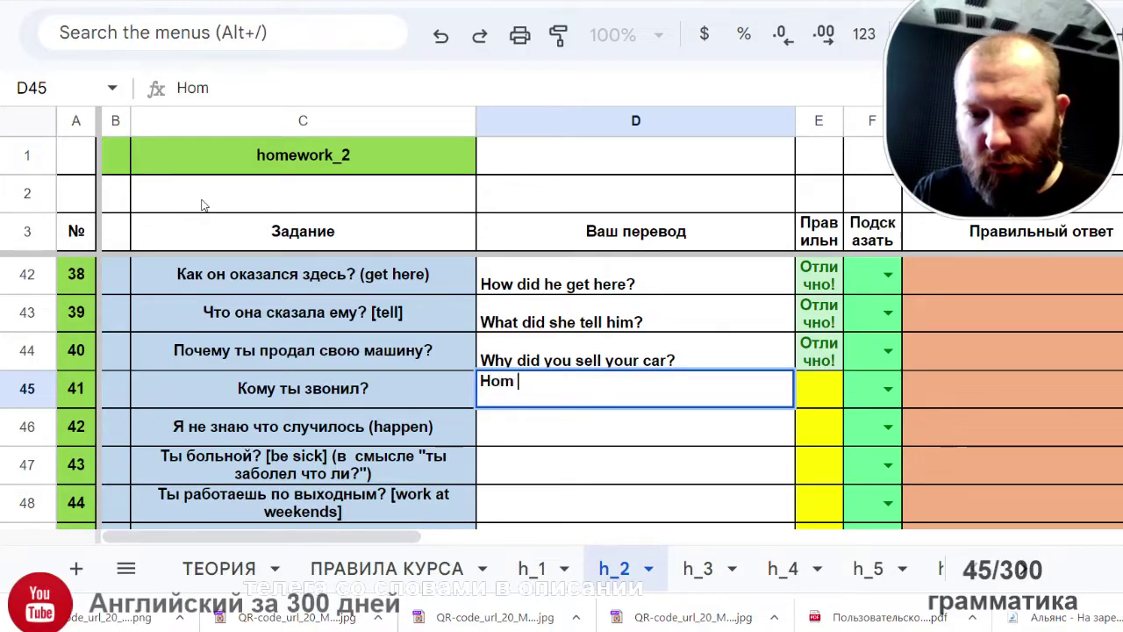
key("BackSpace")
key("BackSpace")
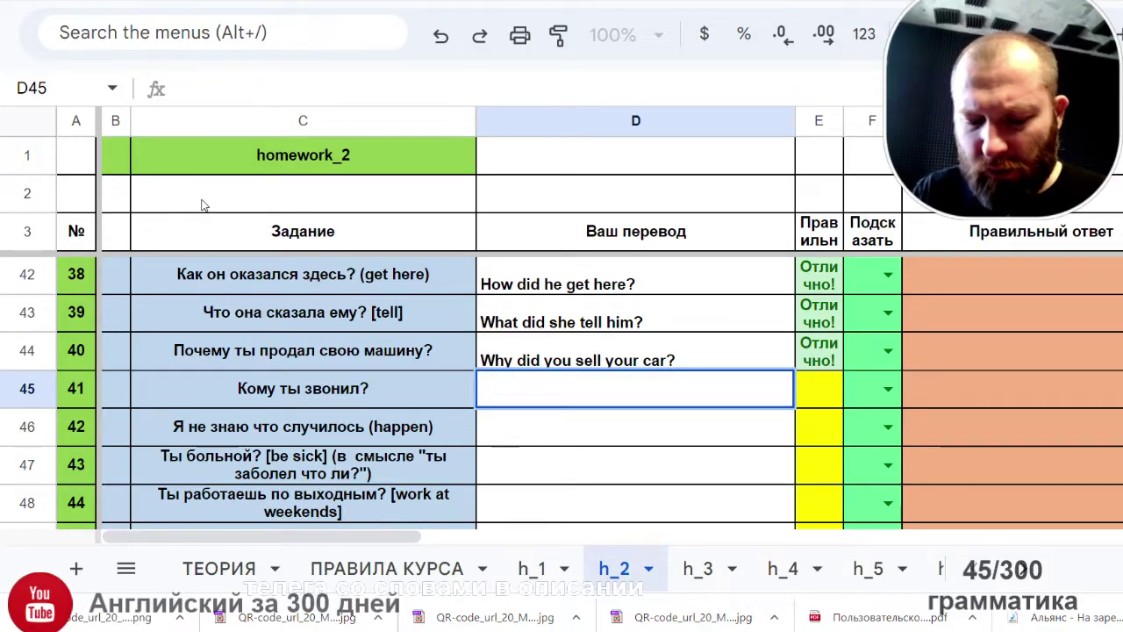
type("wom")
key("BackSpace")
key("BackSpace")
key("BackSpace")
Step: Look up the earlier answer to the same question in task 22 and enter "Who did you call?" as the translation for task 41
scroll(201, 205, "up", 1)
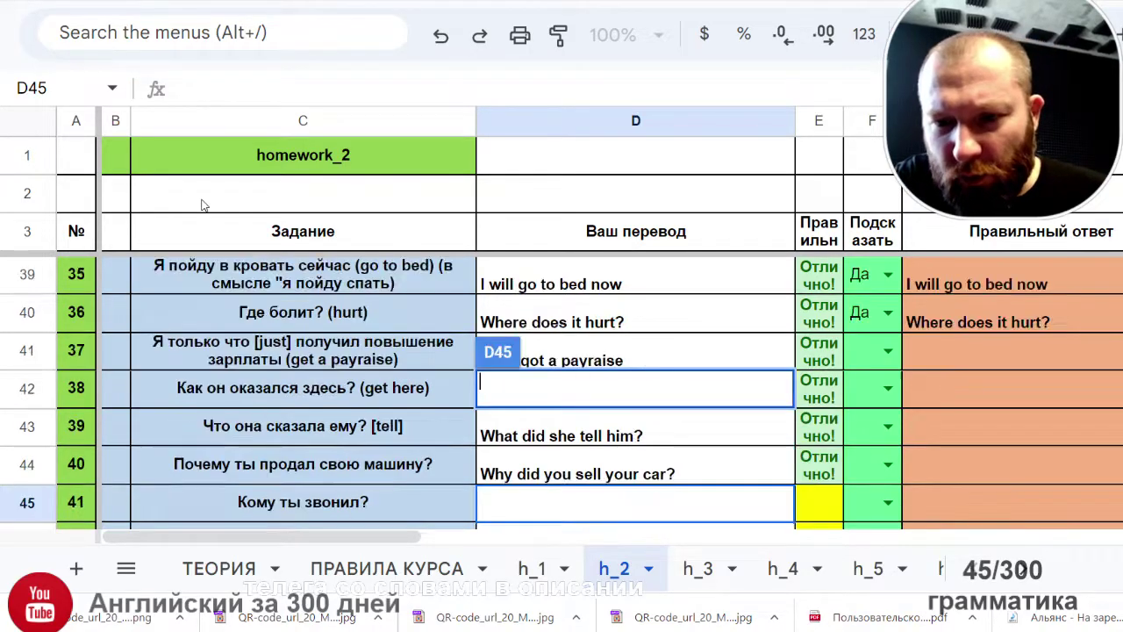
scroll(201, 209, "up", 4)
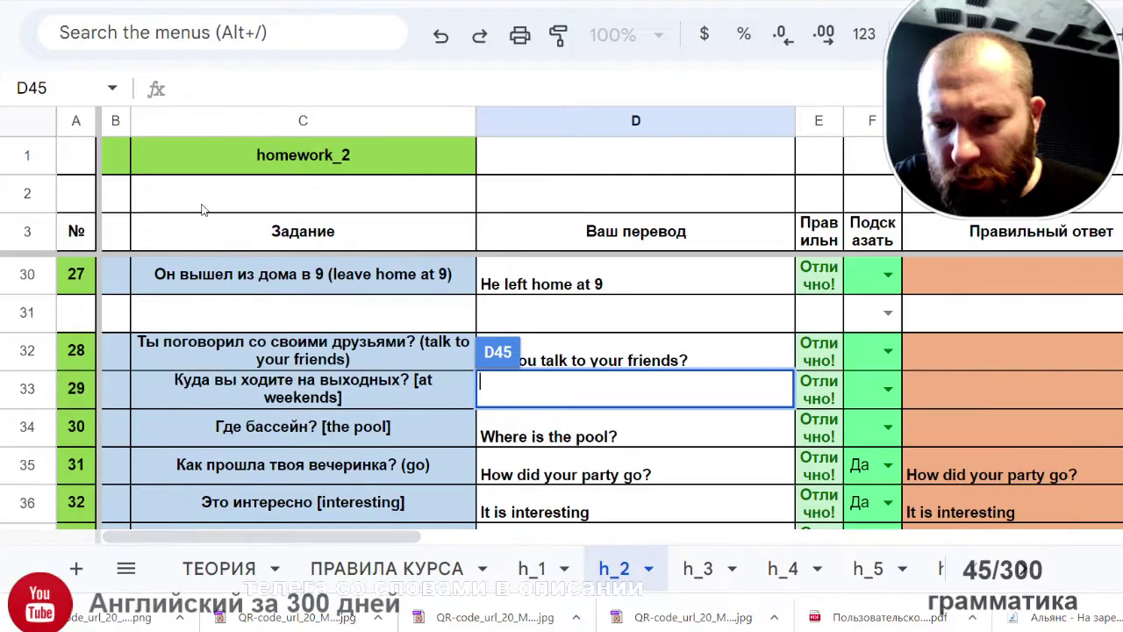
scroll(201, 209, "up", 1)
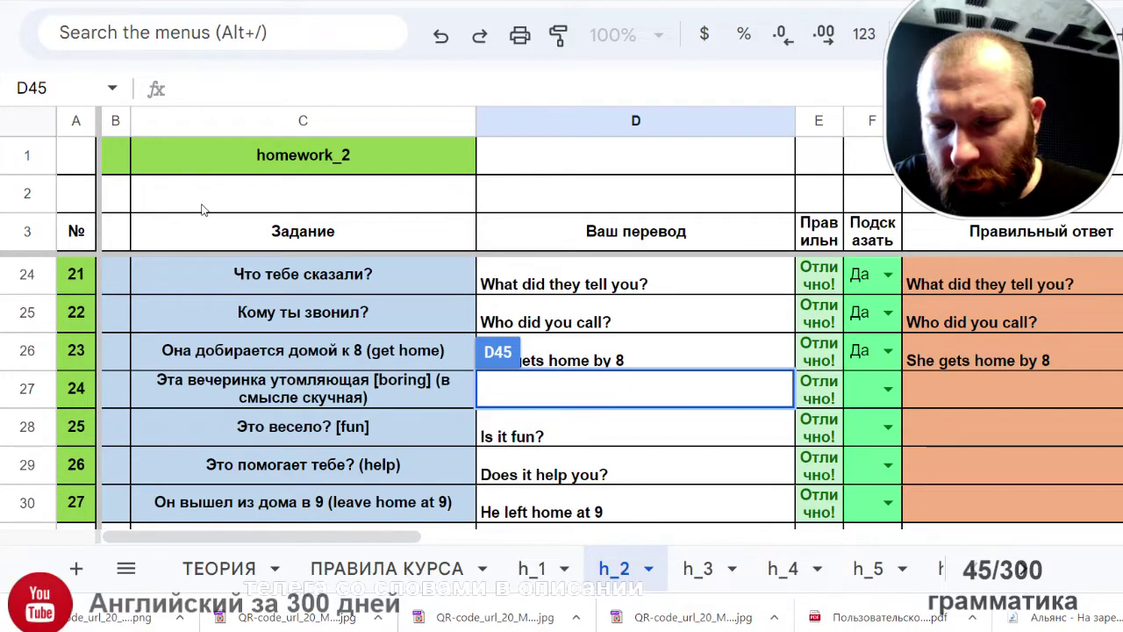
scroll(200, 215, "down", 8)
scroll(198, 219, "up", 1)
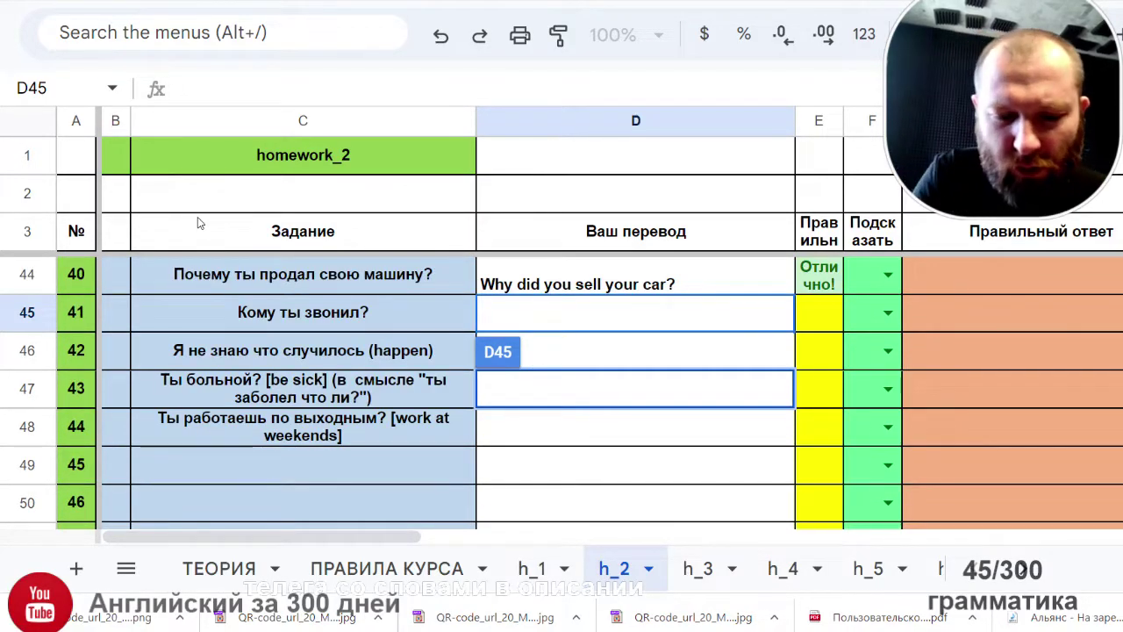
type("Who did yo")
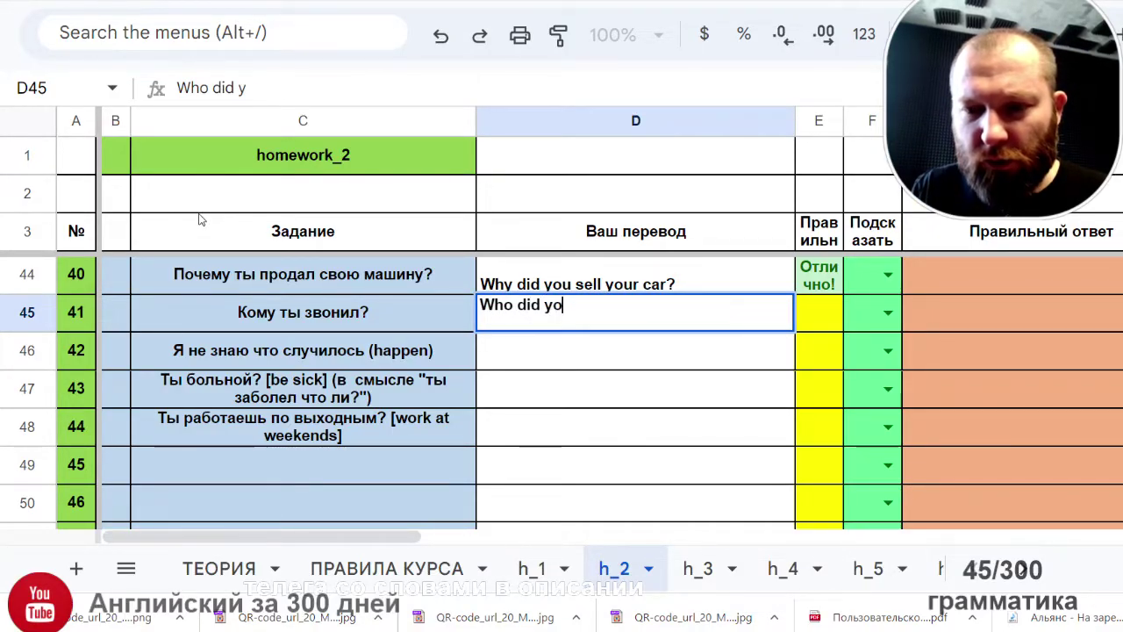
type("u call?")
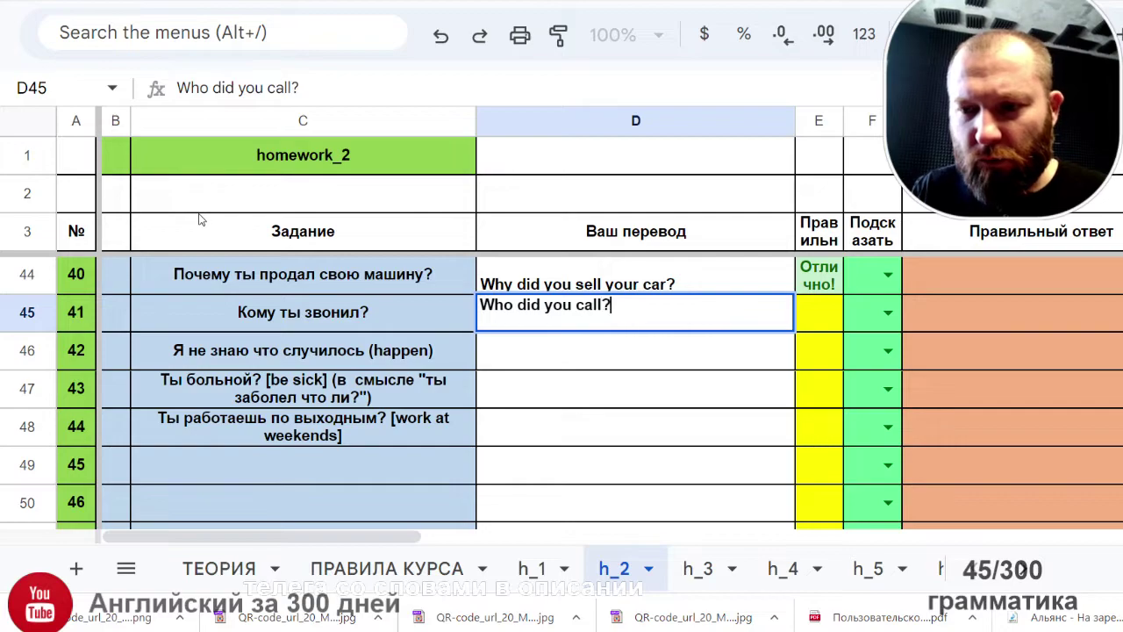
key("Return")
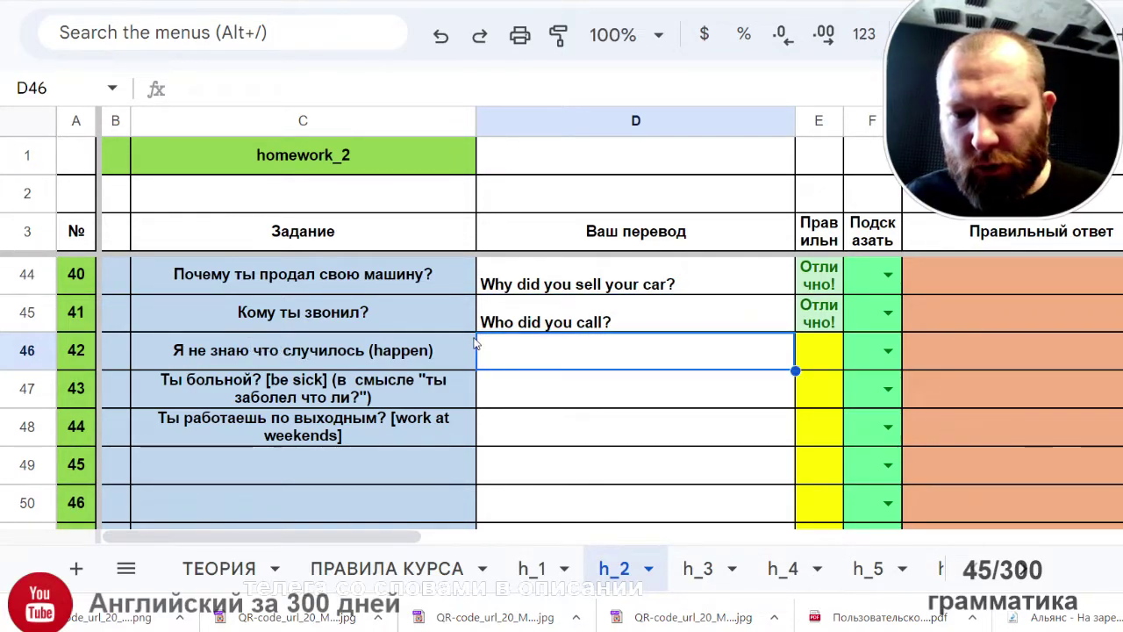
Step: Enter "I do not know what happened?" as the translation for task 42
type("I")
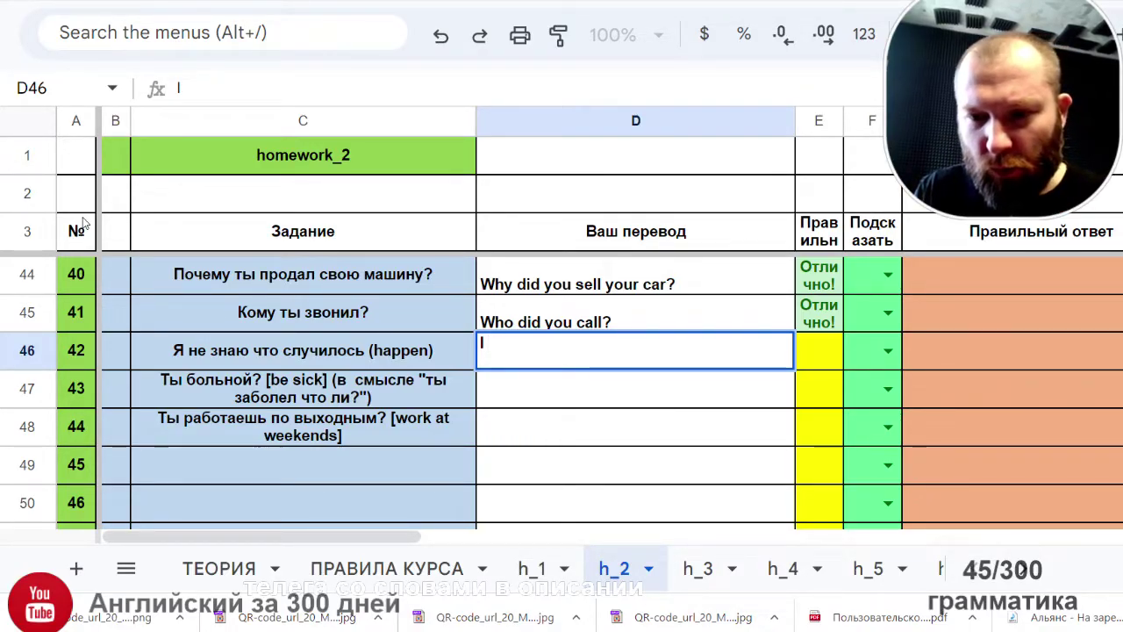
type("do not k")
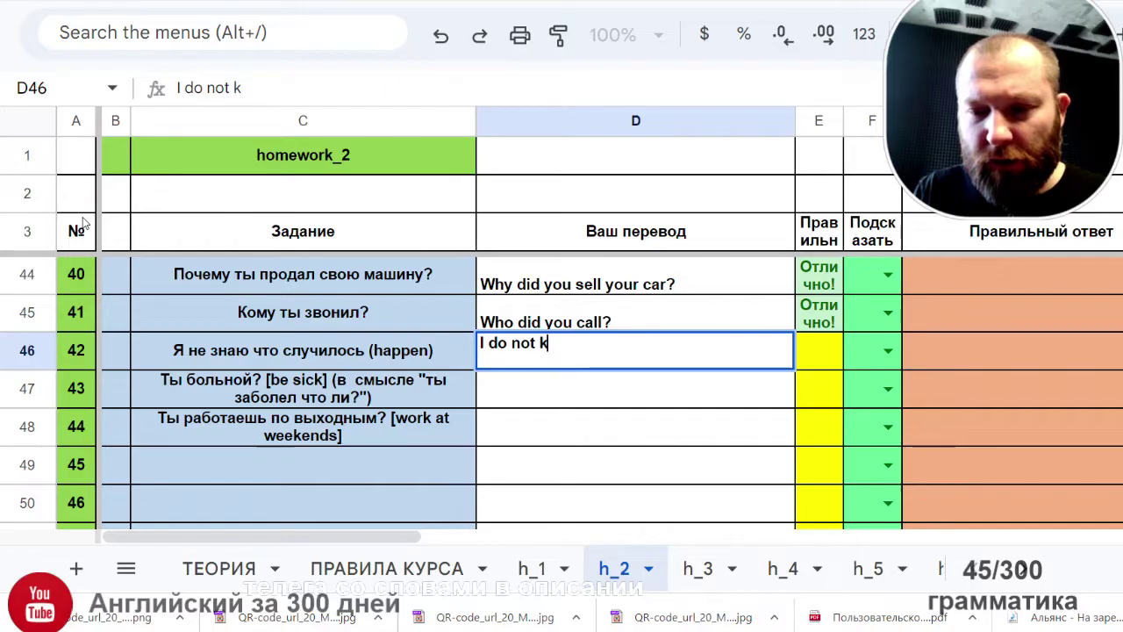
type("now what")
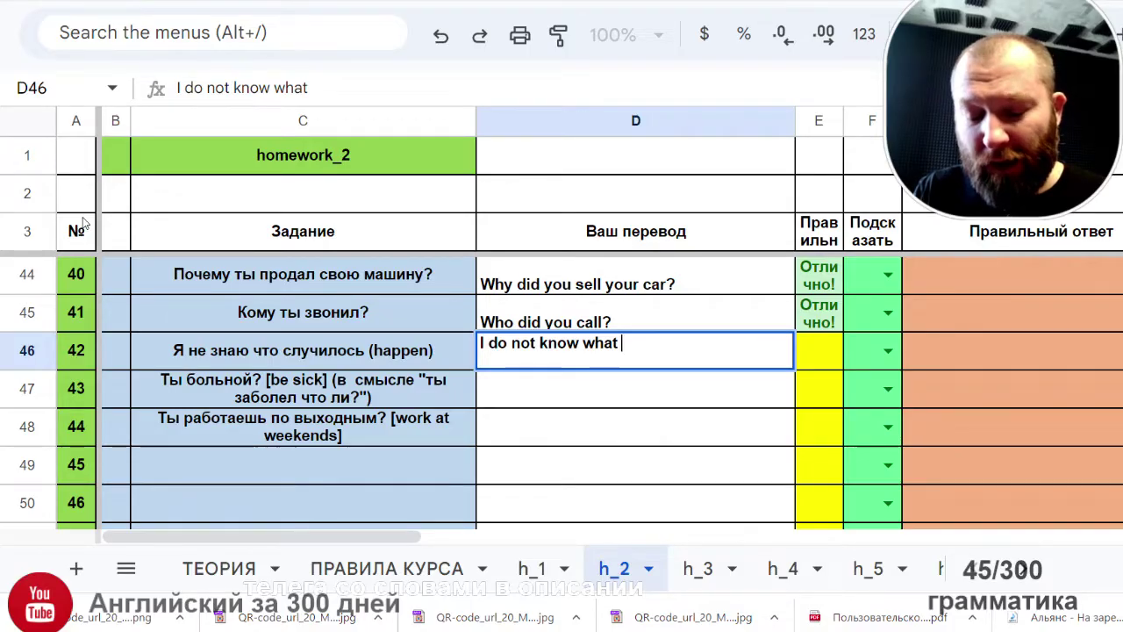
type(" hap")
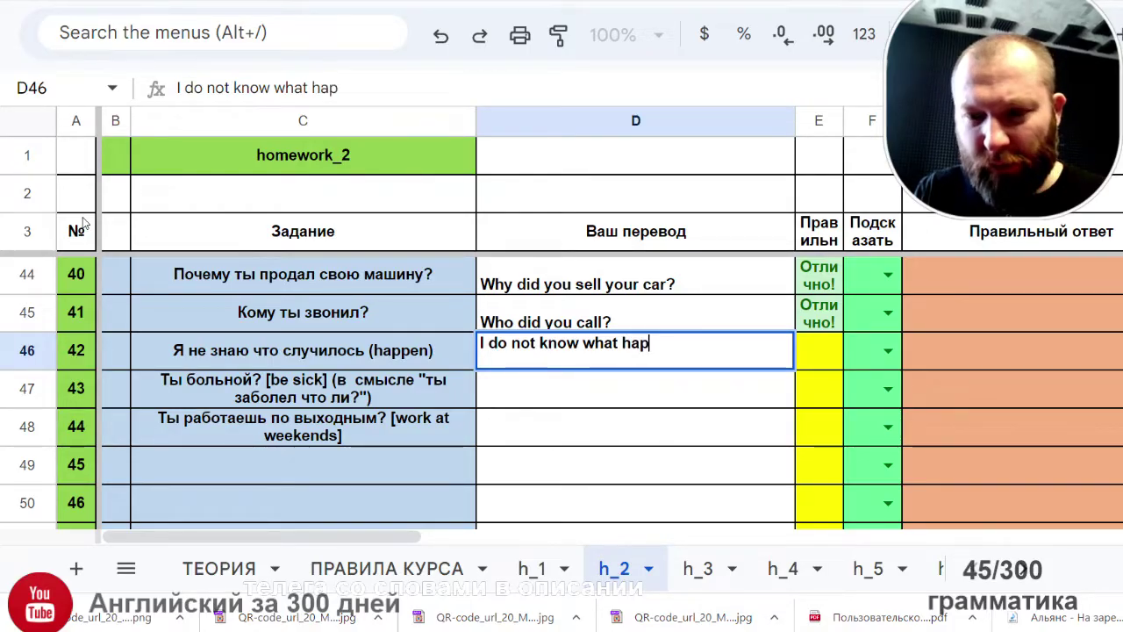
type("pene")
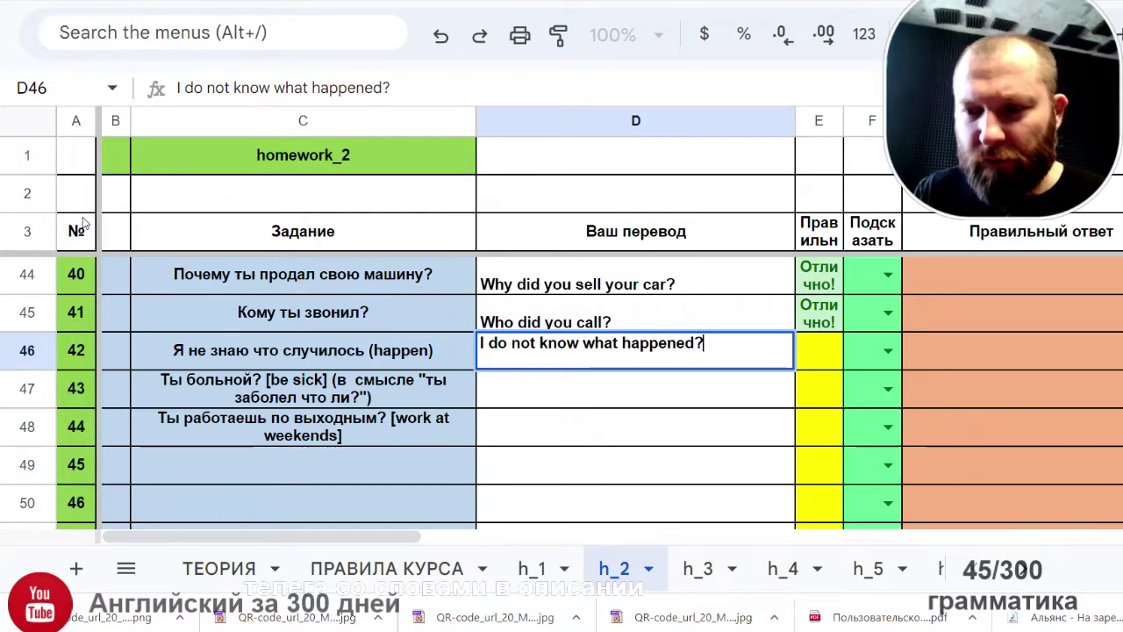
key("Return")
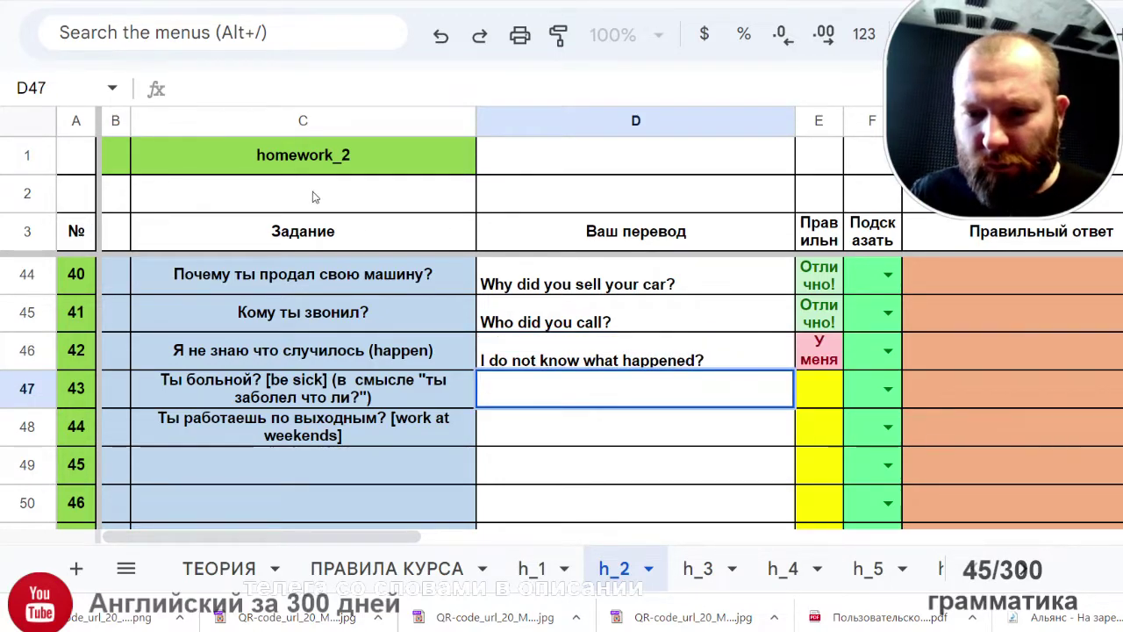
Step: Try the present-tense wording "I do not know what happen?" as the answer for task 42
left_click(682, 344)
double_click(705, 342)
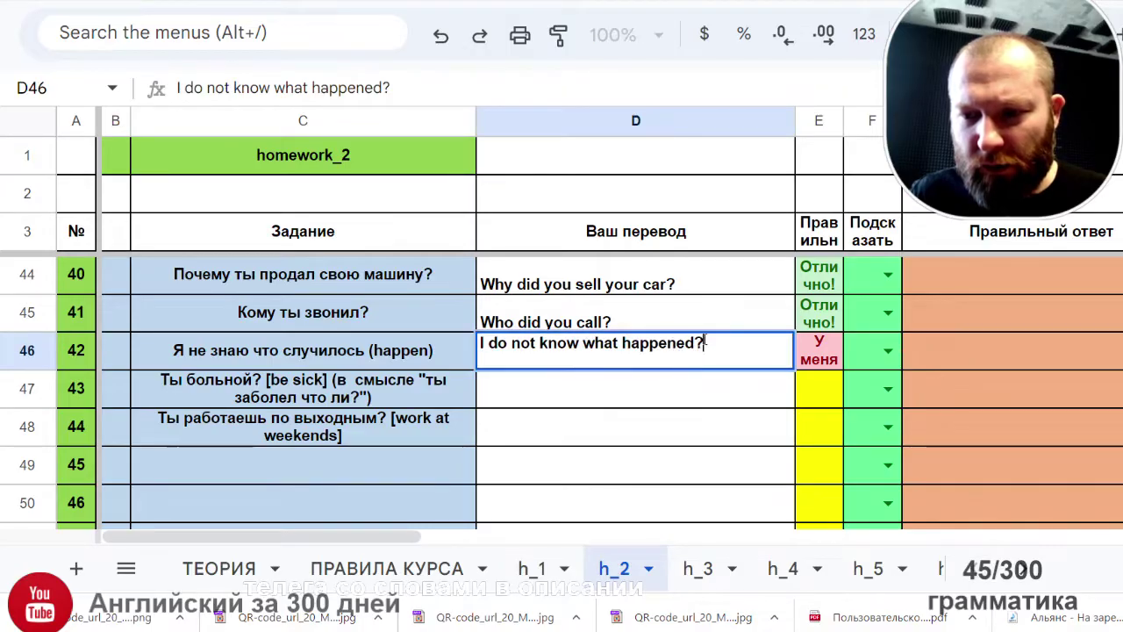
key("BackSpace")
key("BackSpace")
key("Return")
Step: Reveal the correct answer for task 42 by setting its hint option to "Да"
left_click(707, 349)
left_click(883, 348)
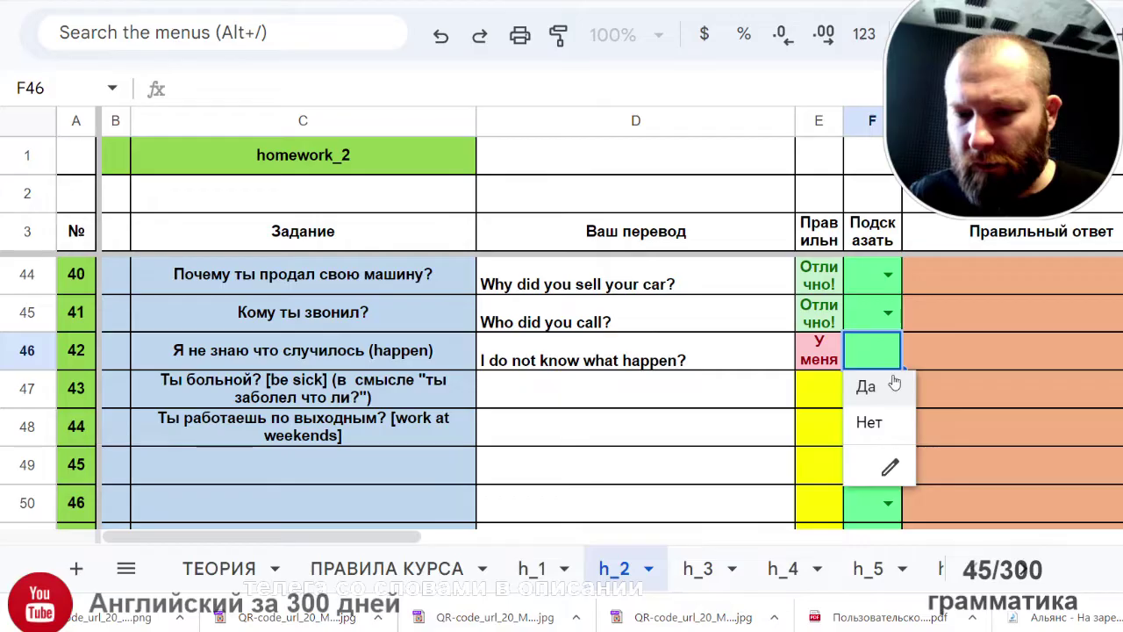
left_click(888, 388)
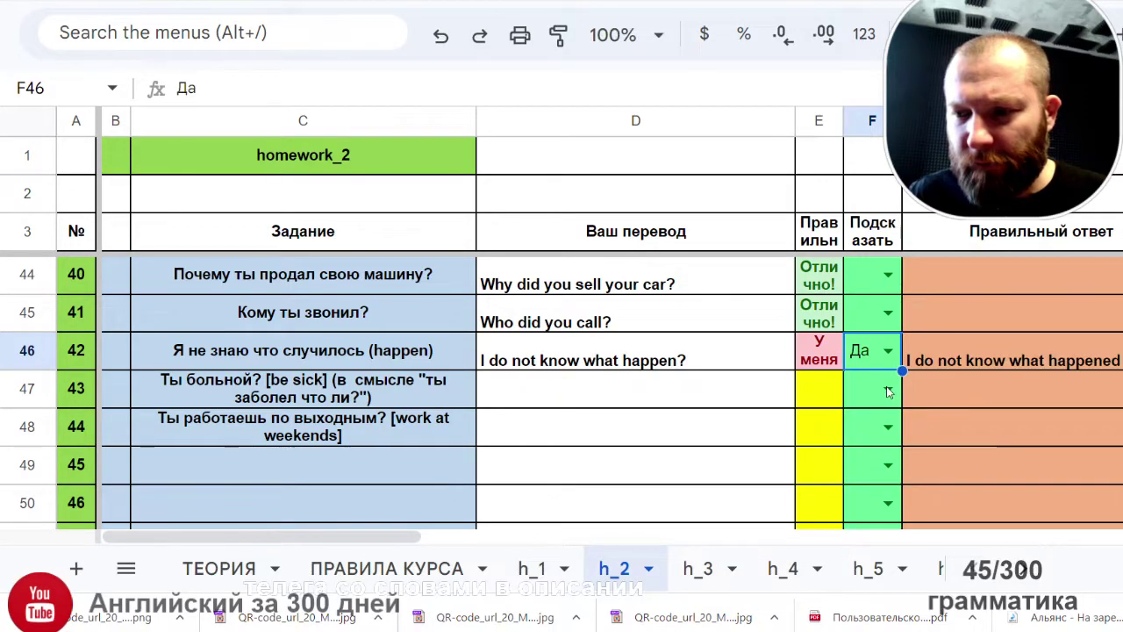
Step: Change the verb in the task 42 answer so it reads "I do not know what happened?"
left_click(695, 367)
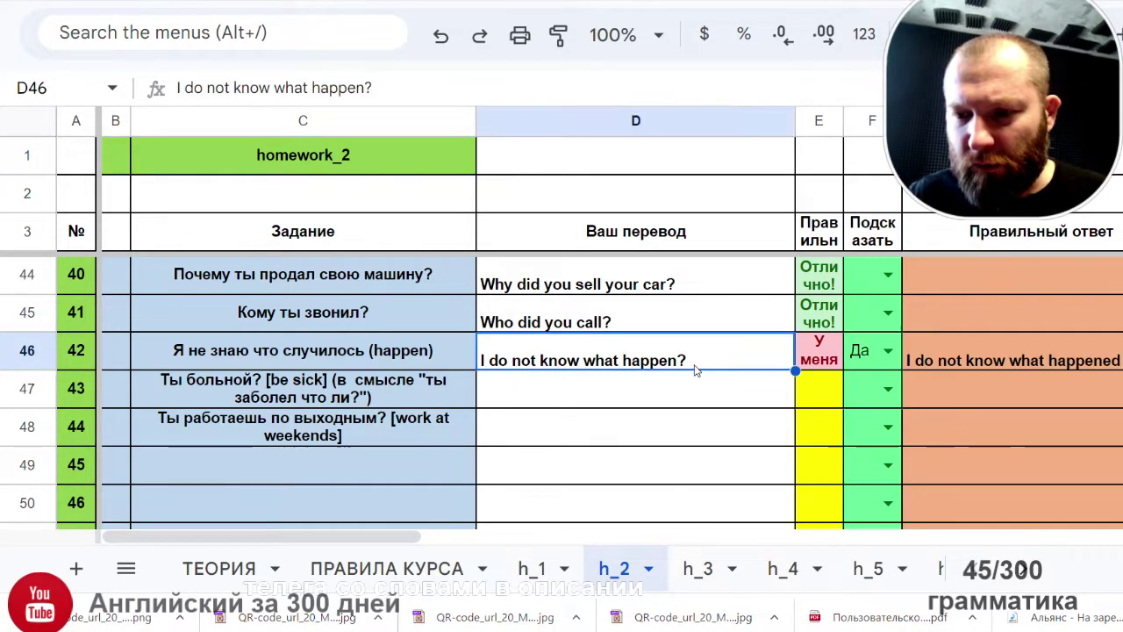
double_click(692, 359)
left_click(681, 347)
type("ed")
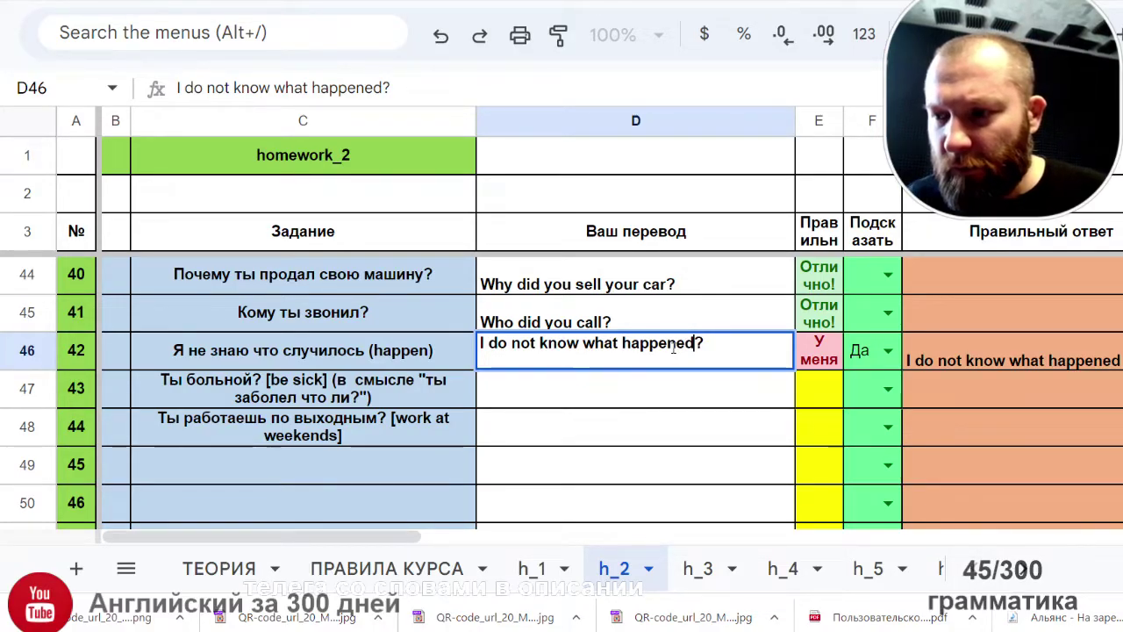
key("Return")
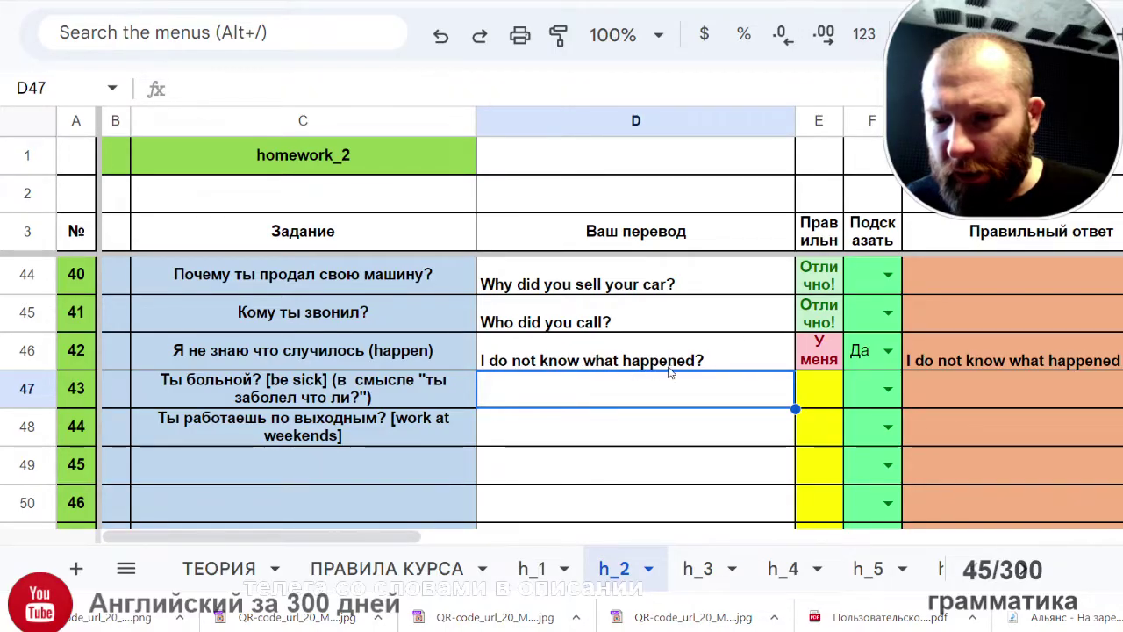
left_click(733, 359)
double_click(733, 358)
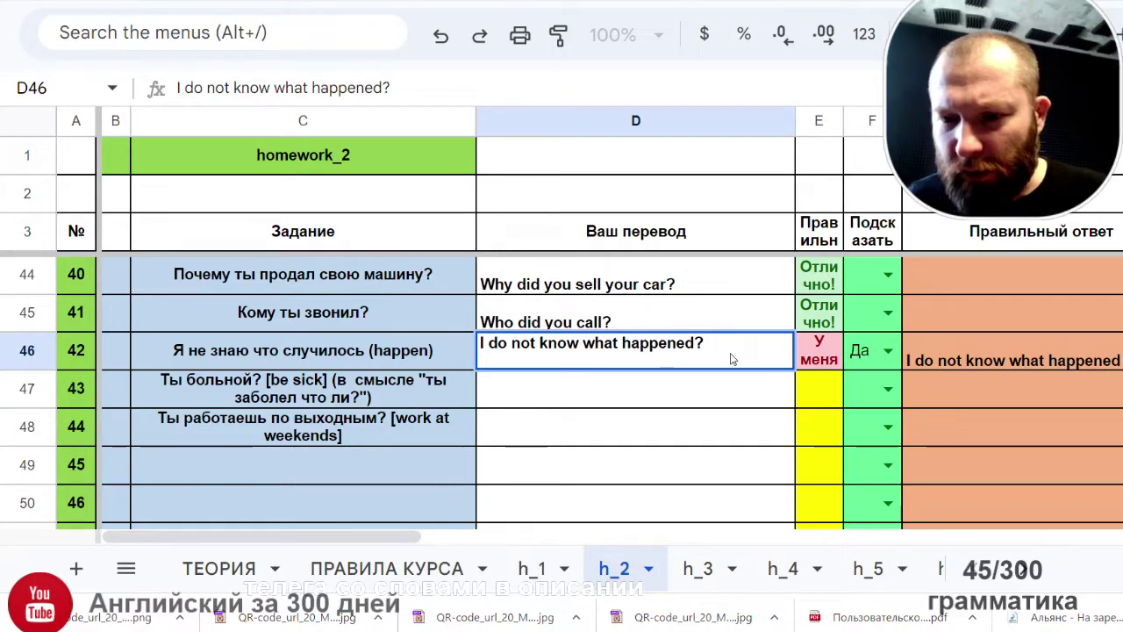
key("Return")
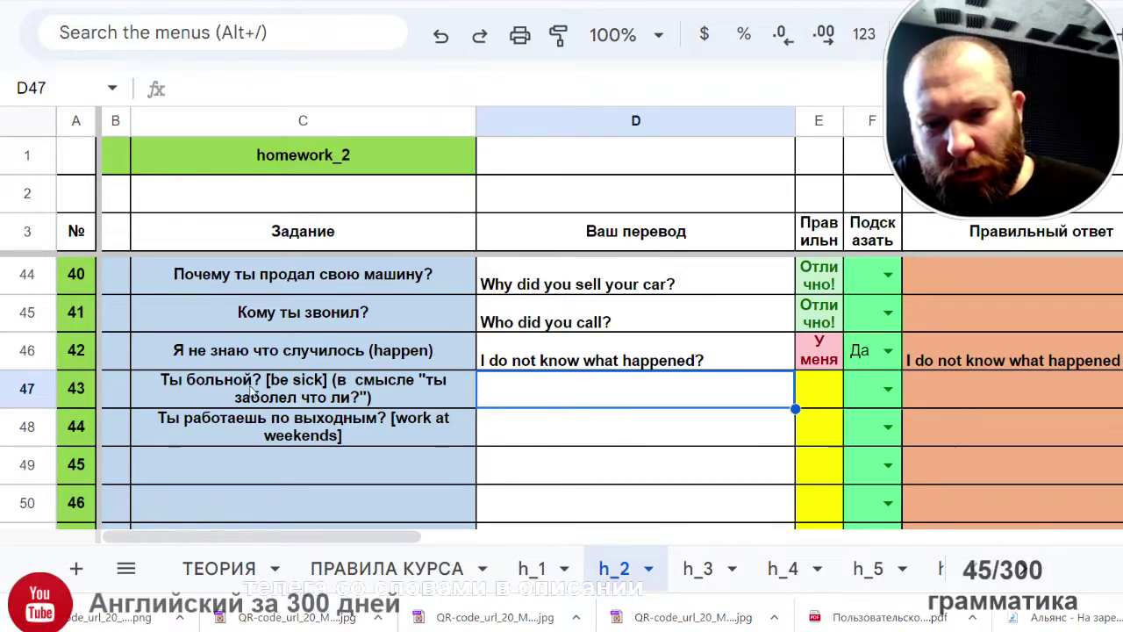
Step: Enter "Are your sick?" as the translation for task 43
left_click(197, 384)
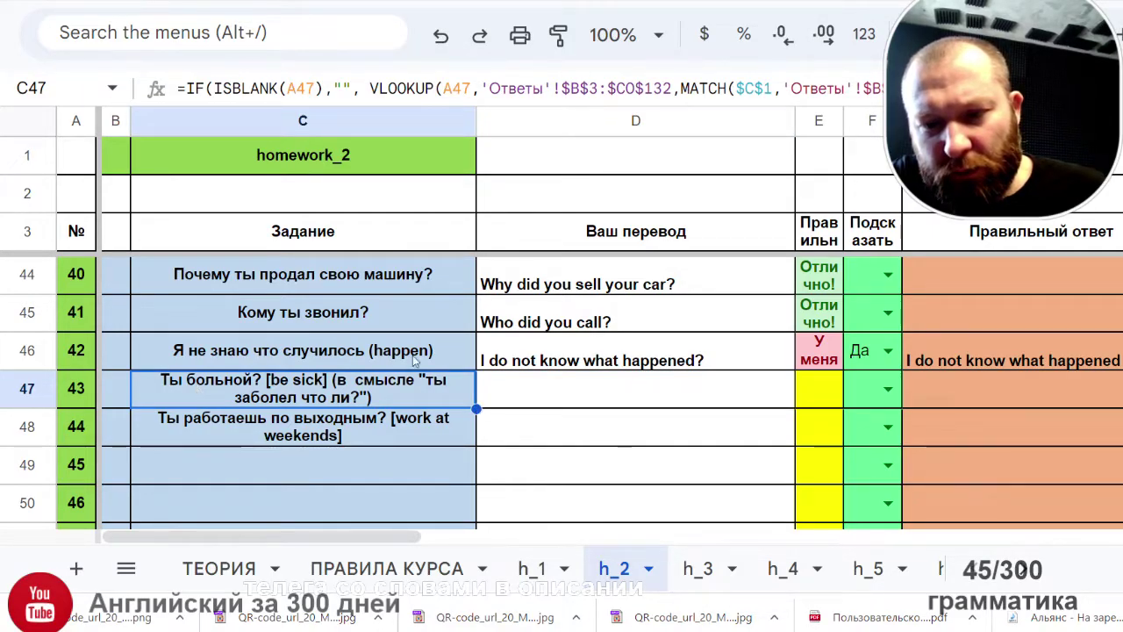
left_click(513, 404)
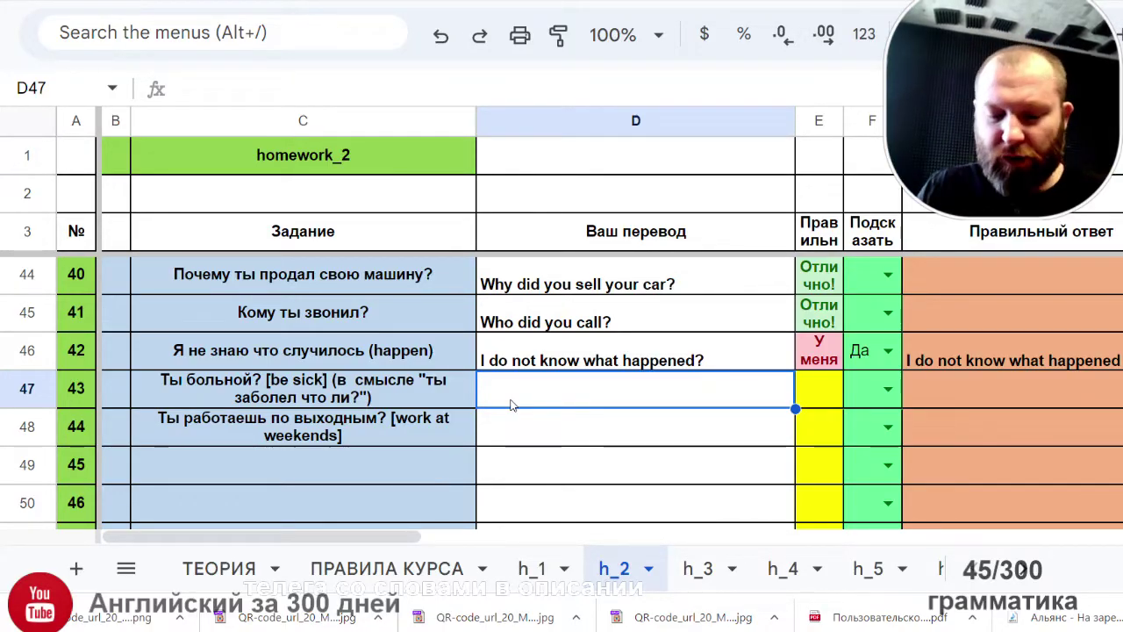
type("Are your sick?")
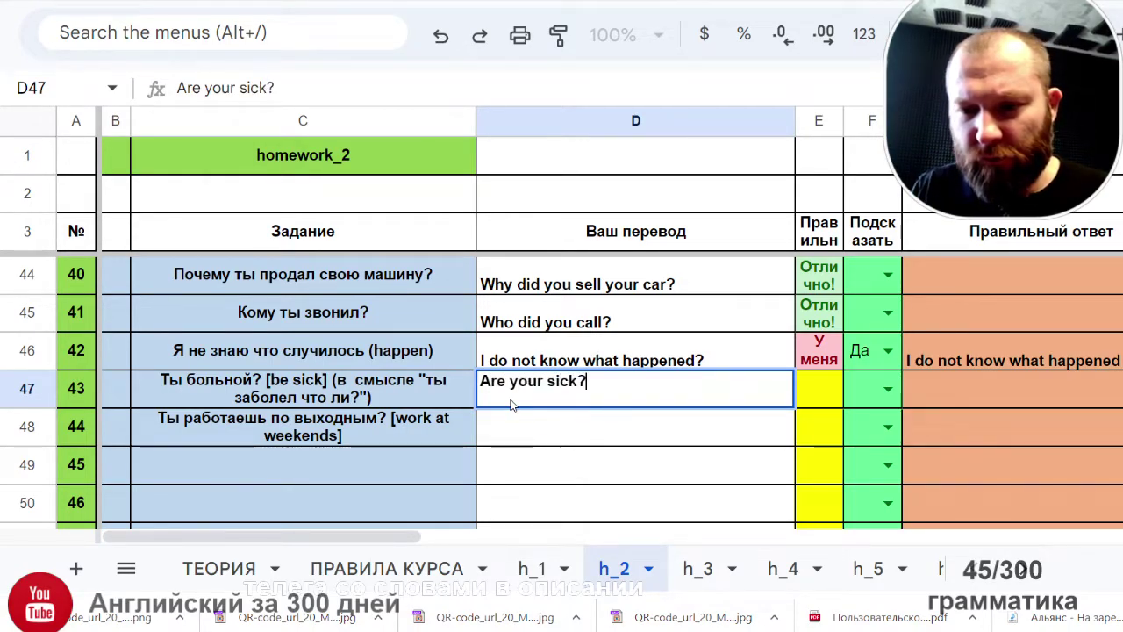
key("Return")
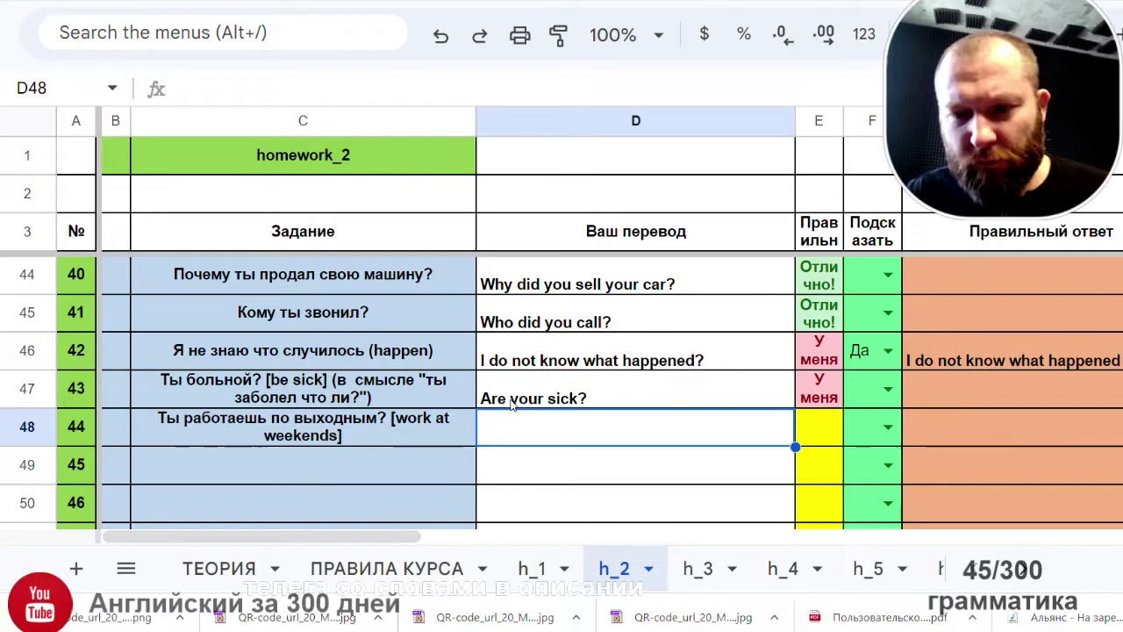
Step: Correct the pronoun in the task 43 answer so it reads "Are you sick?"
left_click(663, 404)
double_click(525, 402)
key("Left")
key("Left")
key("Left")
key("Left")
key("Left")
key("Left")
key("BackSpace")
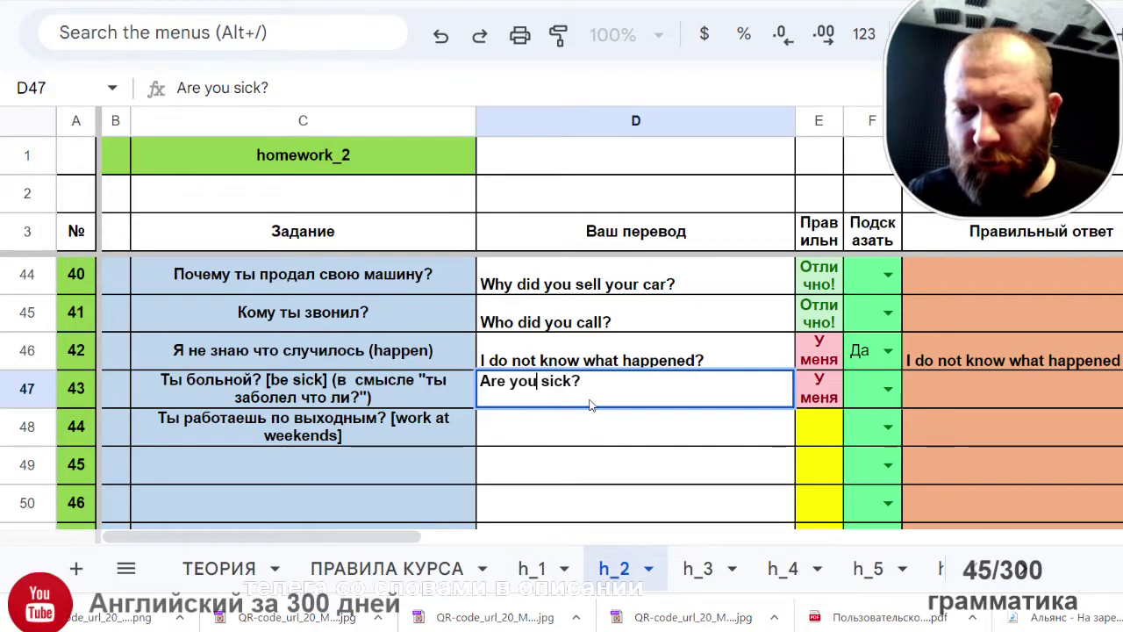
key("Return")
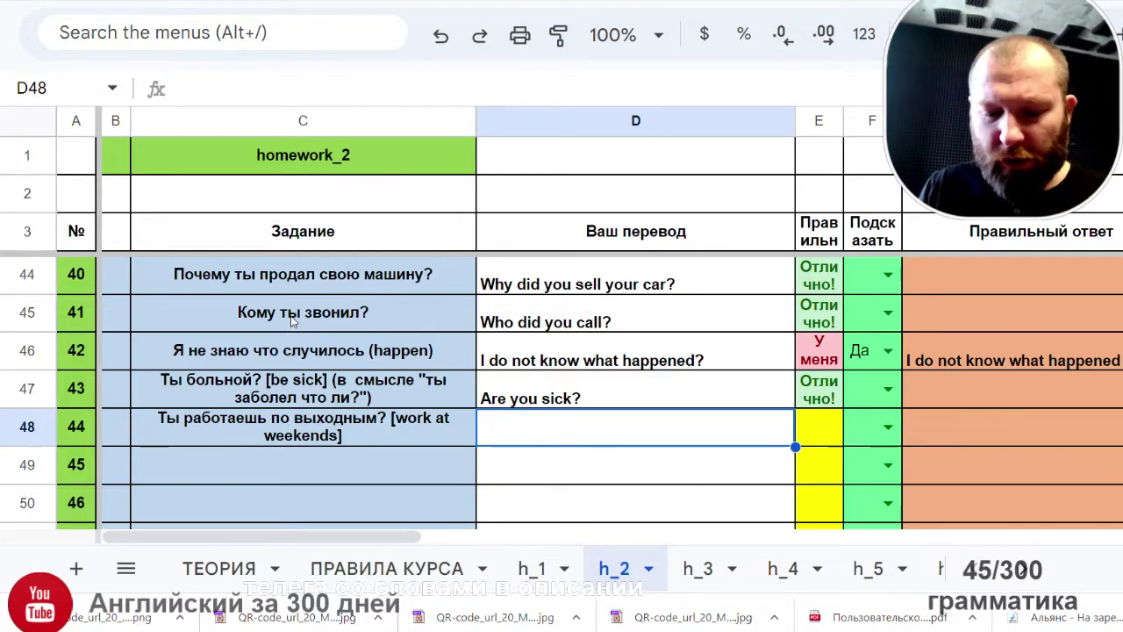
Step: Enter "Do you work at weekends?" as the translation for task 44
type("Do you")
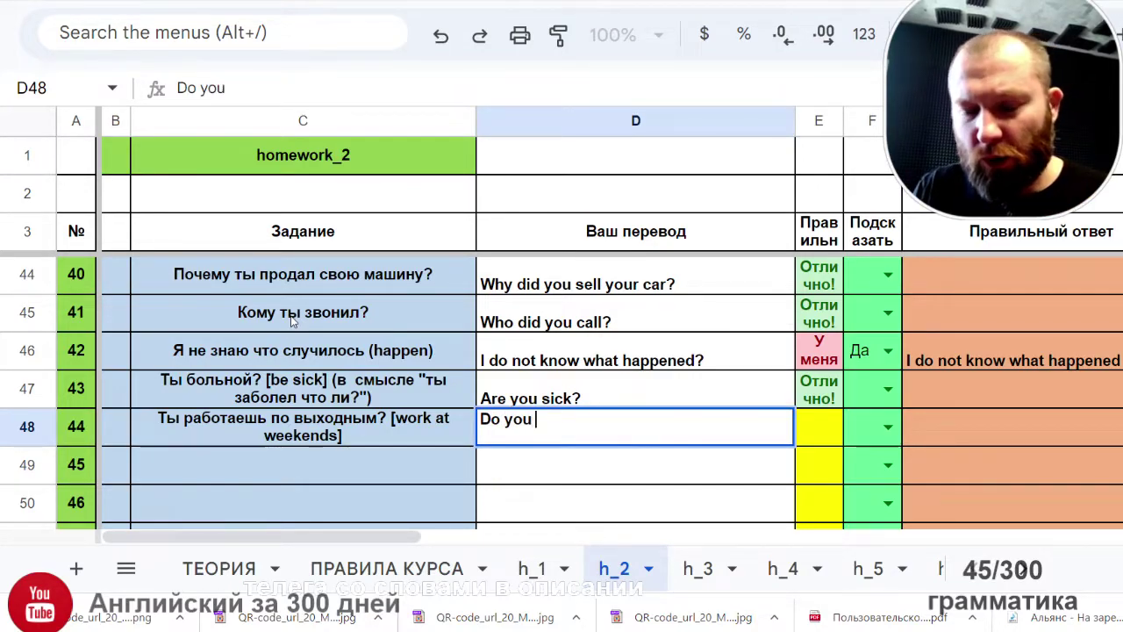
type(" work ")
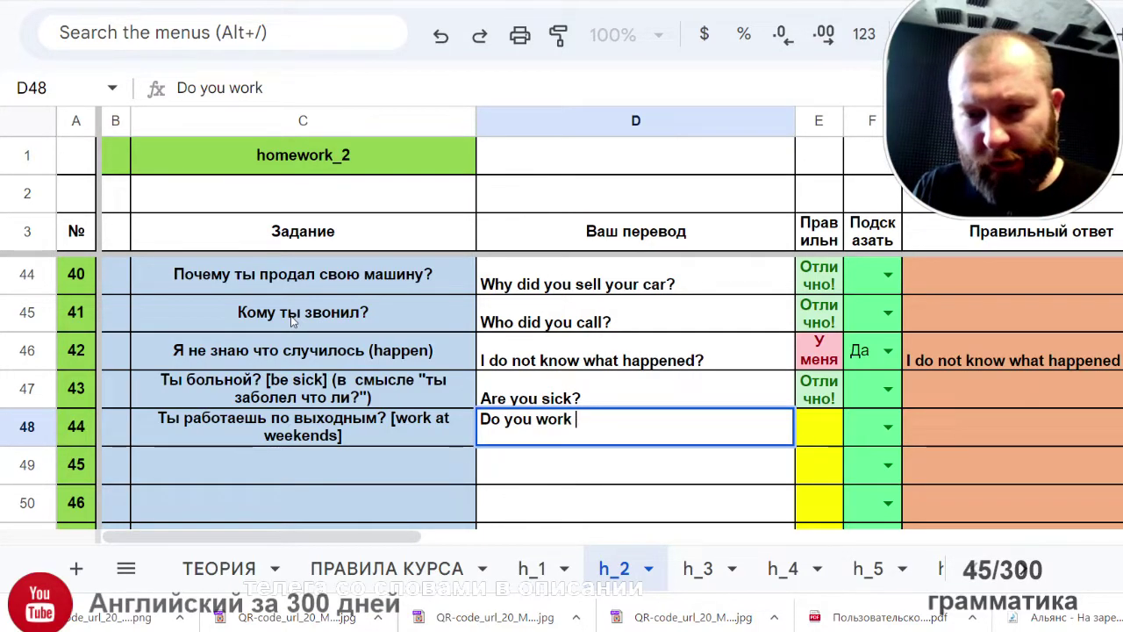
type("at weeken")
type("s")
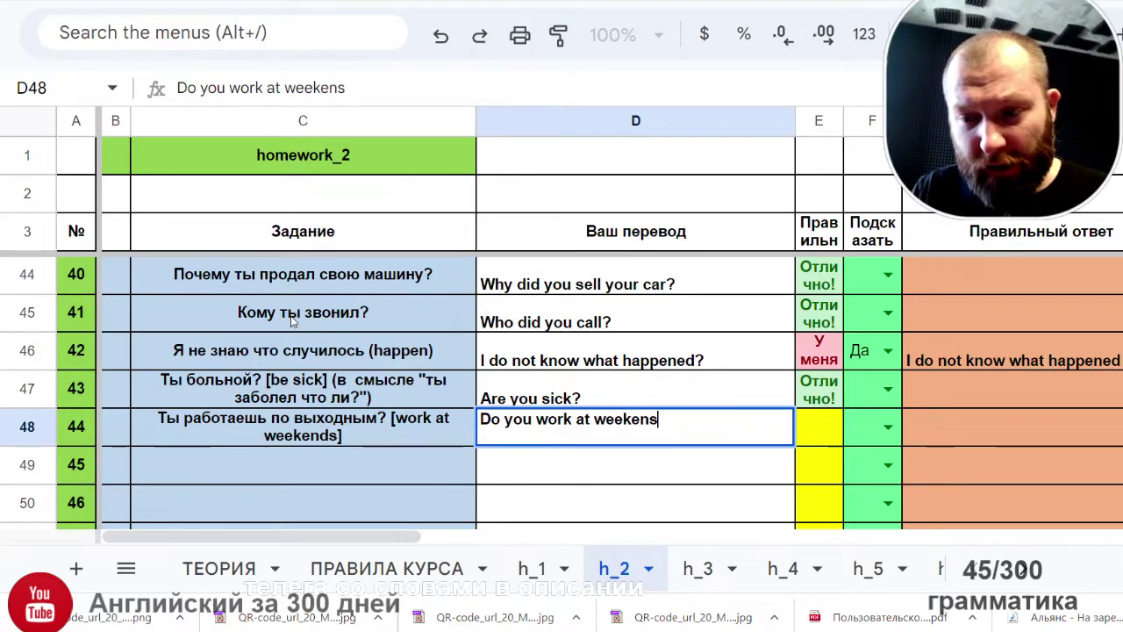
key("BackSpace")
type("ds?")
key("Return")
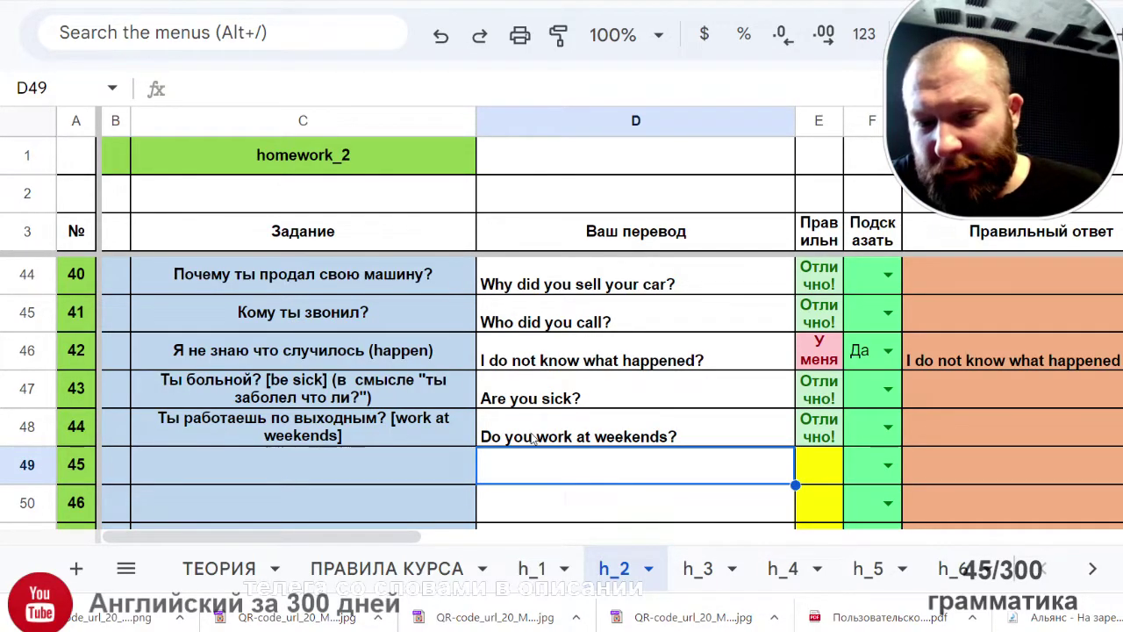
Step: Check the rest of the homework_2 sheet for remaining tasks and review the completed answers from the first task on
scroll(614, 430, "down", 5)
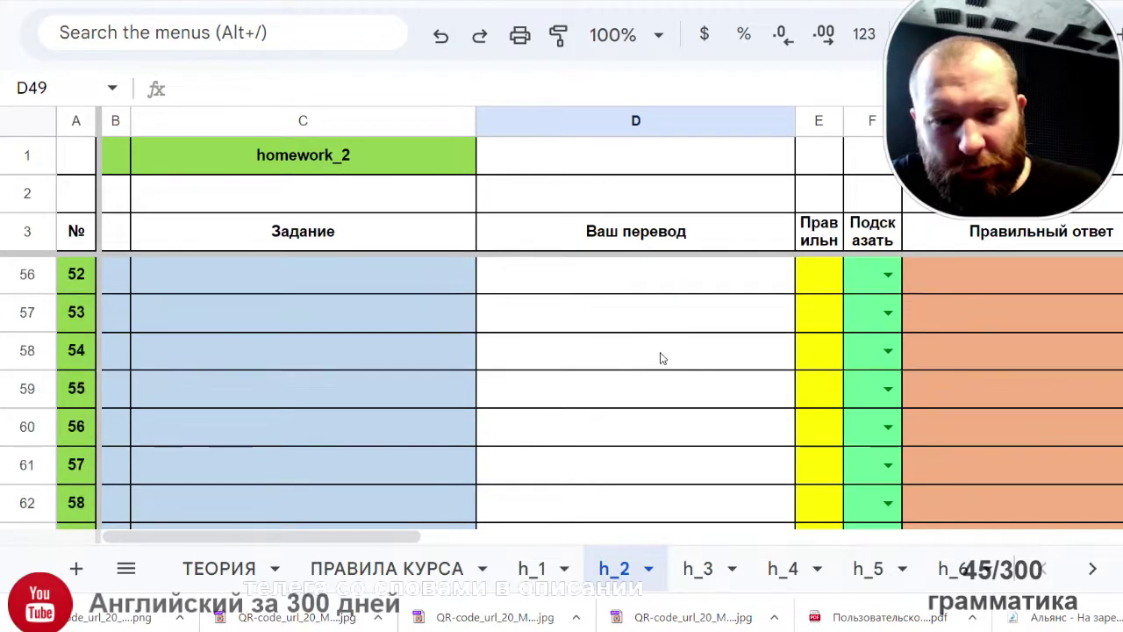
scroll(664, 359, "up", 6)
scroll(667, 356, "down", 9)
scroll(669, 351, "down", 20)
scroll(669, 344, "up", 4)
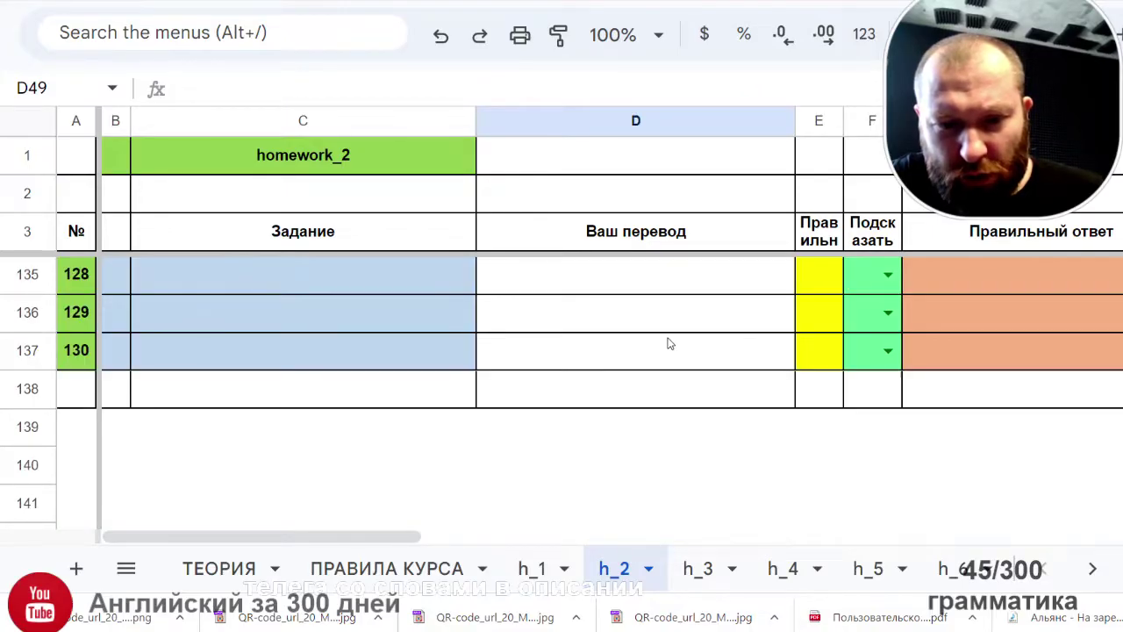
scroll(667, 344, "up", 20)
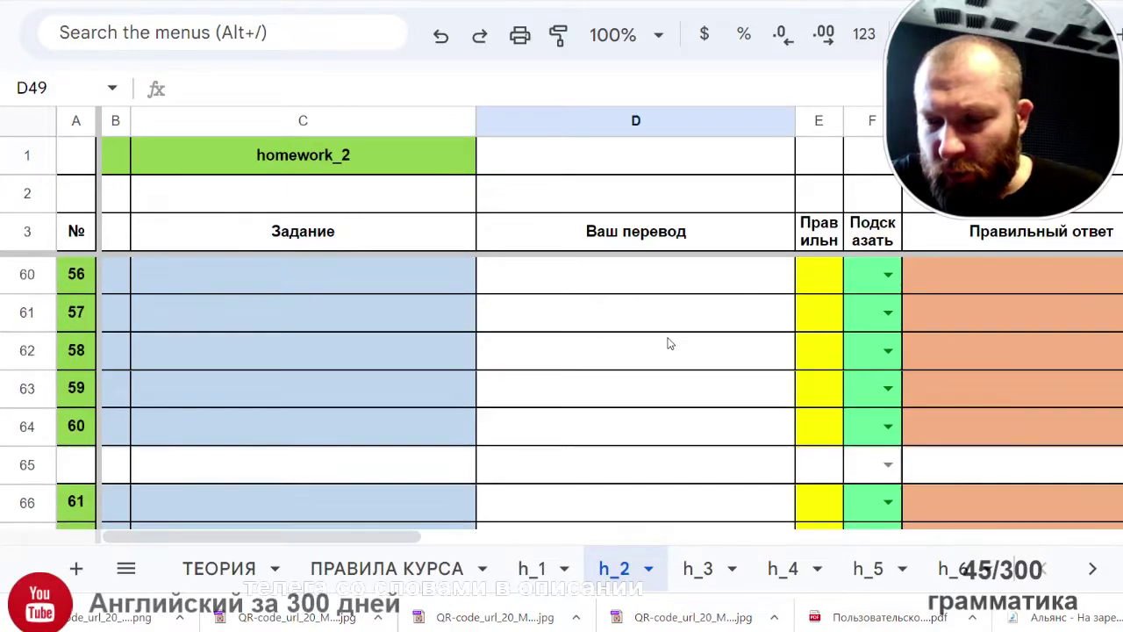
scroll(667, 344, "up", 20)
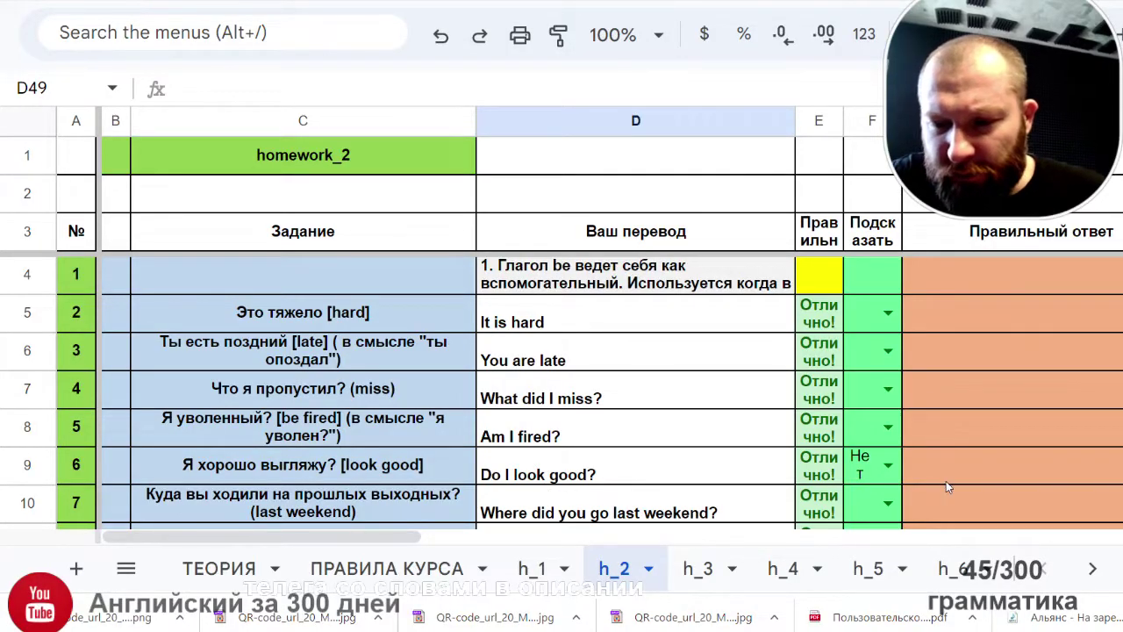
scroll(618, 260, "down", 7)
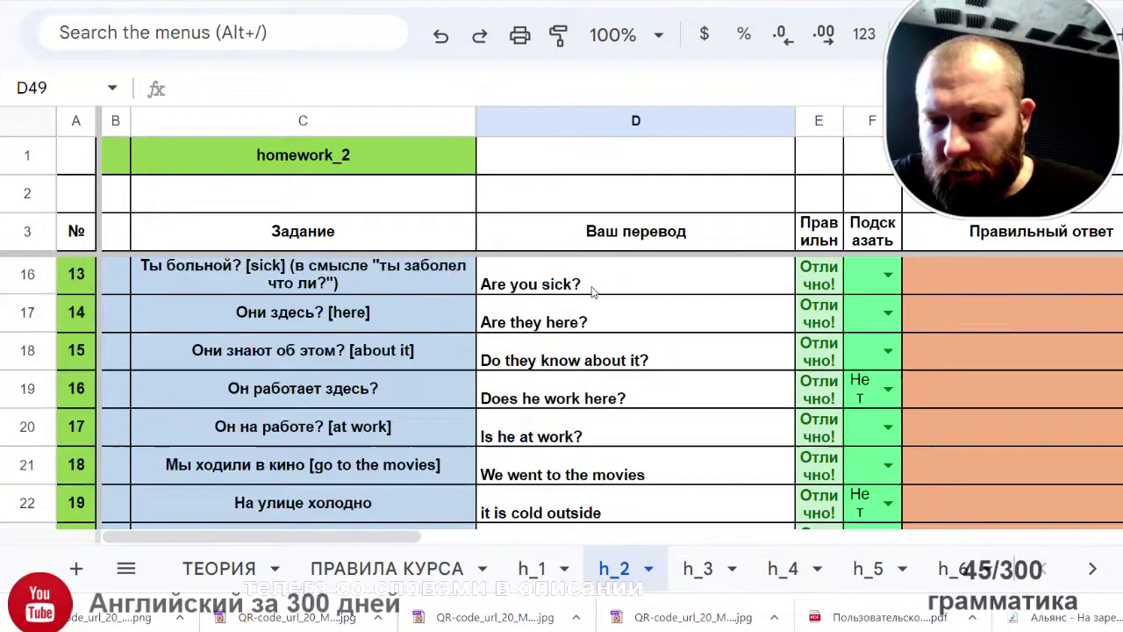
scroll(478, 322, "up", 7)
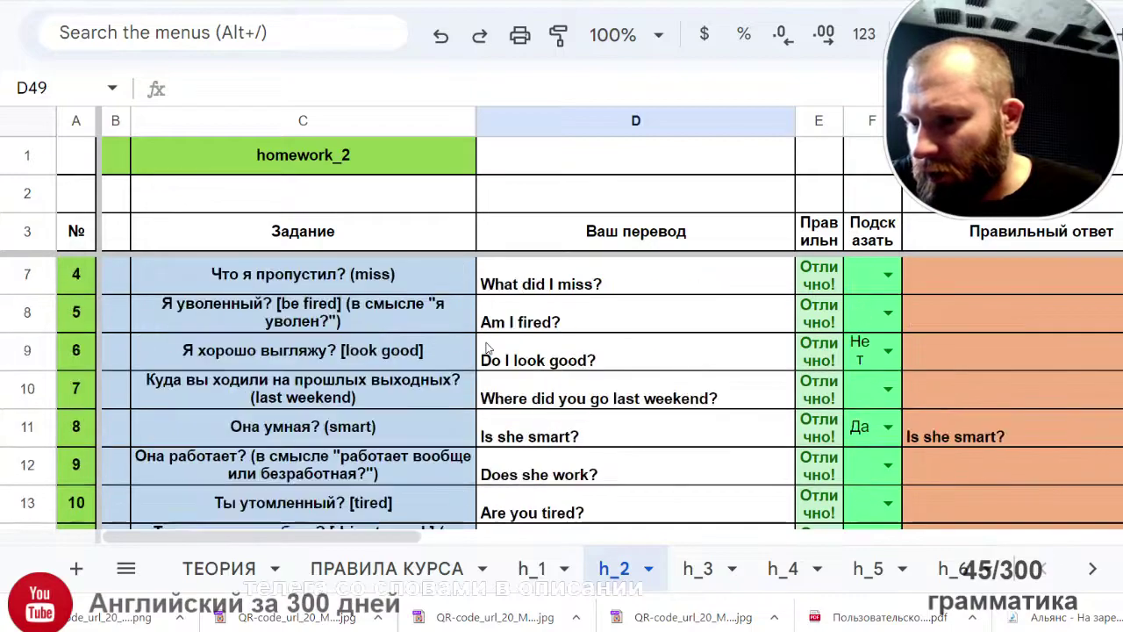